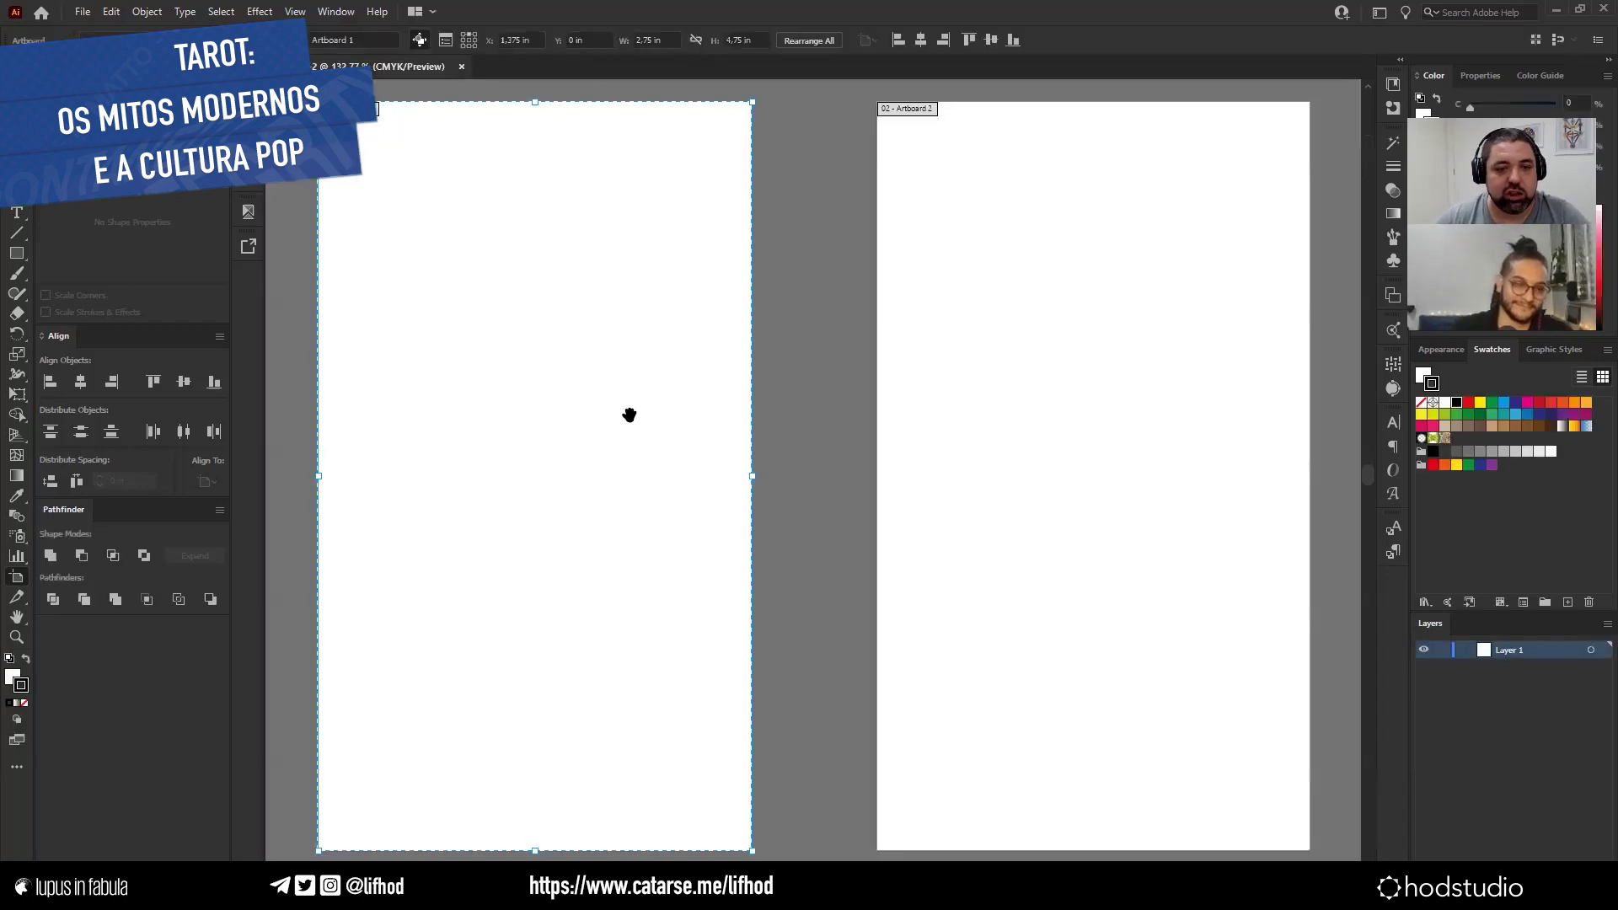
Show the rulers in the two-artboard document and switch their units to millimetres.
{"action": "left_click_drag", "start_coordinate": [629, 415], "coordinate": [783, 418]}
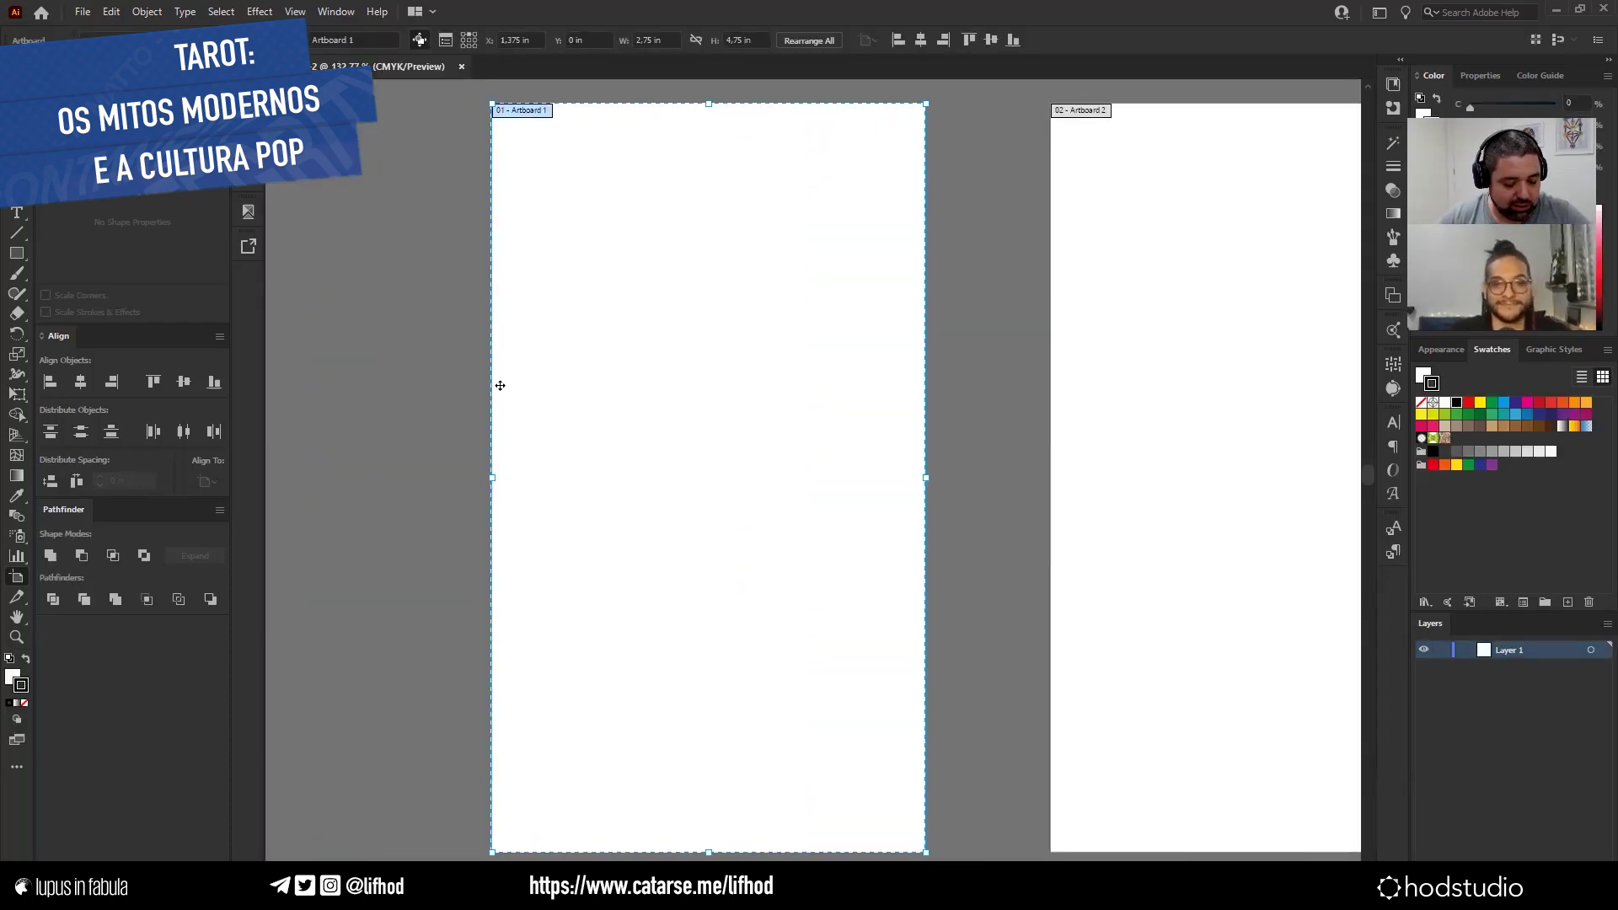
{"action": "key", "text": "ctrl+r"}
{"action": "right_click", "coordinate": [274, 89]}
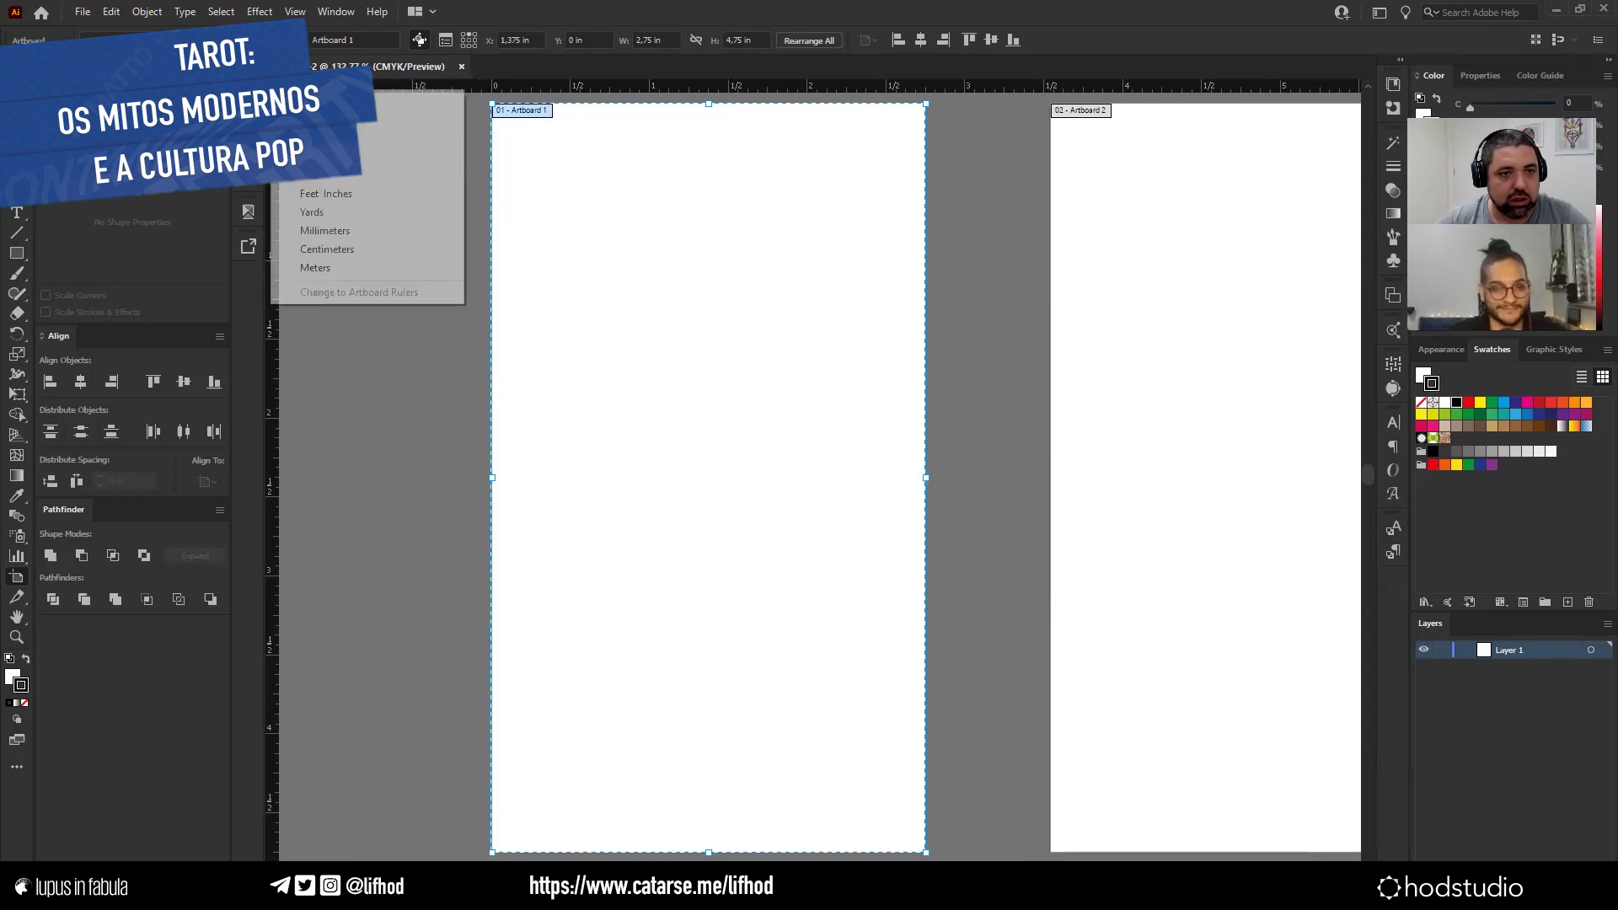
{"action": "left_click", "coordinate": [316, 230]}
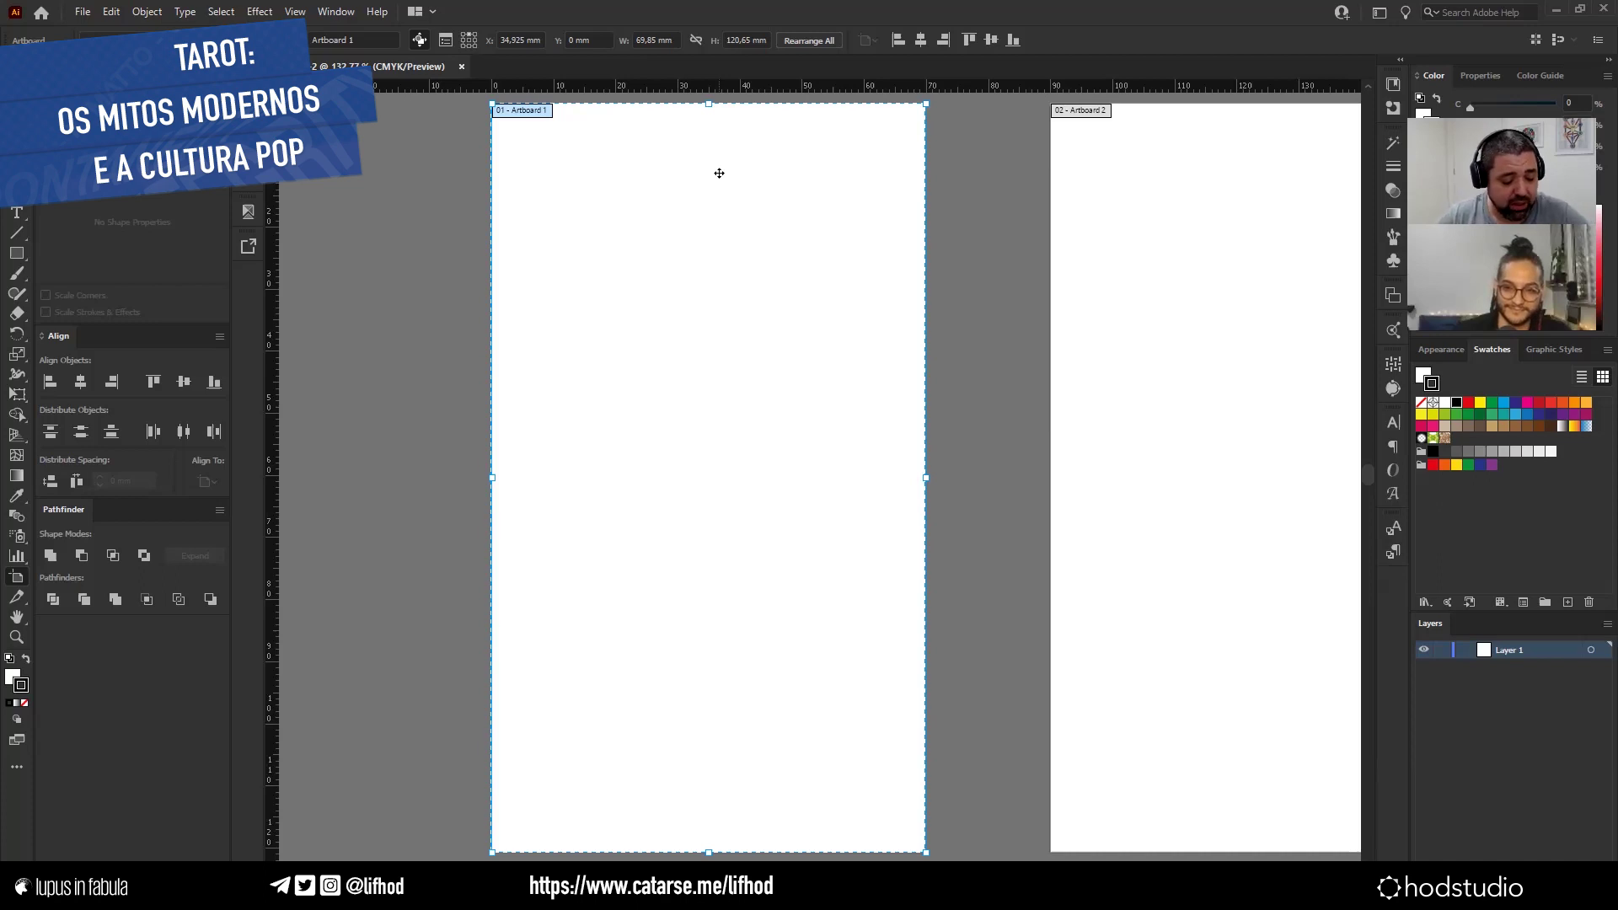
Close the document and start a new one with 1 artboard and units in millimetres.
{"action": "key", "text": "ctrl+w"}
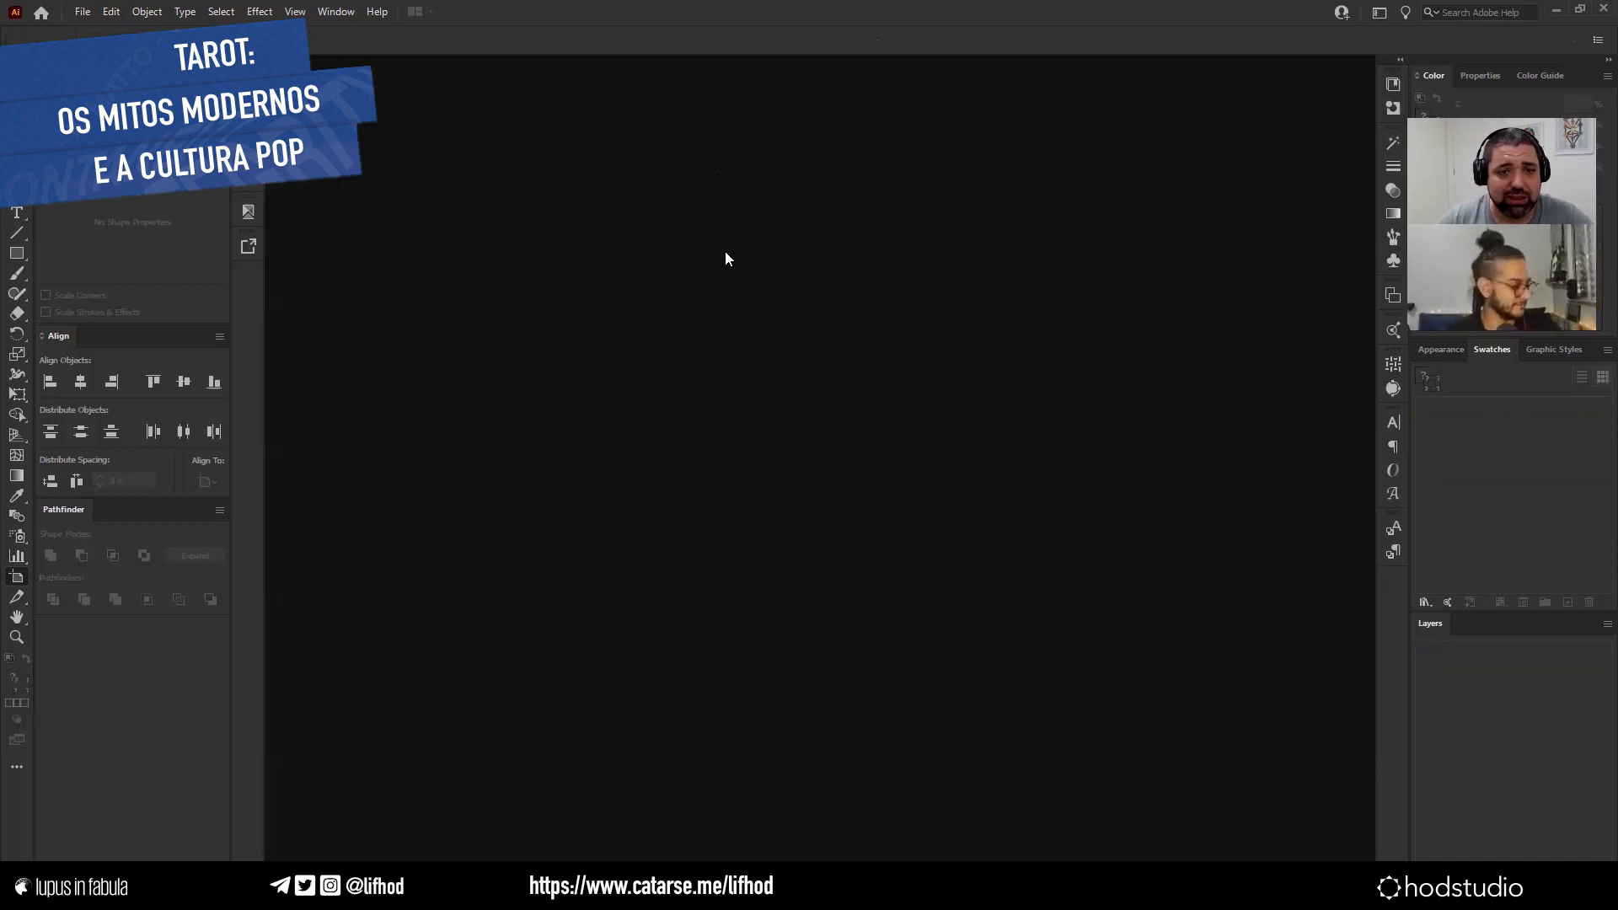
{"action": "key", "text": "ctrl+n"}
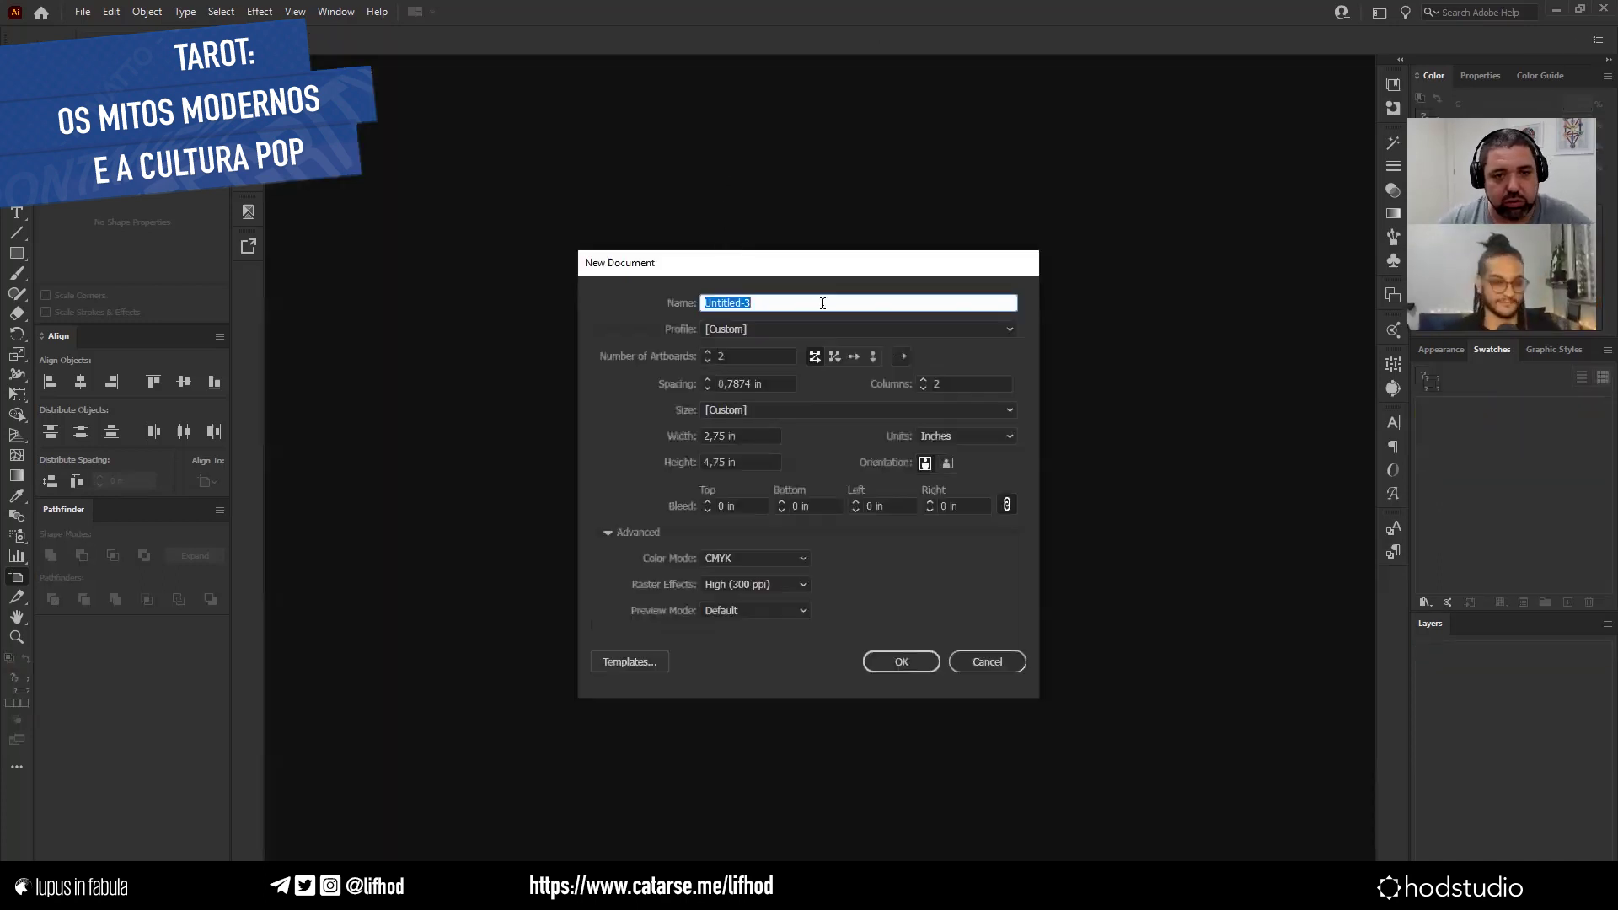
{"action": "double_click", "coordinate": [717, 356]}
{"action": "type", "text": "1"}
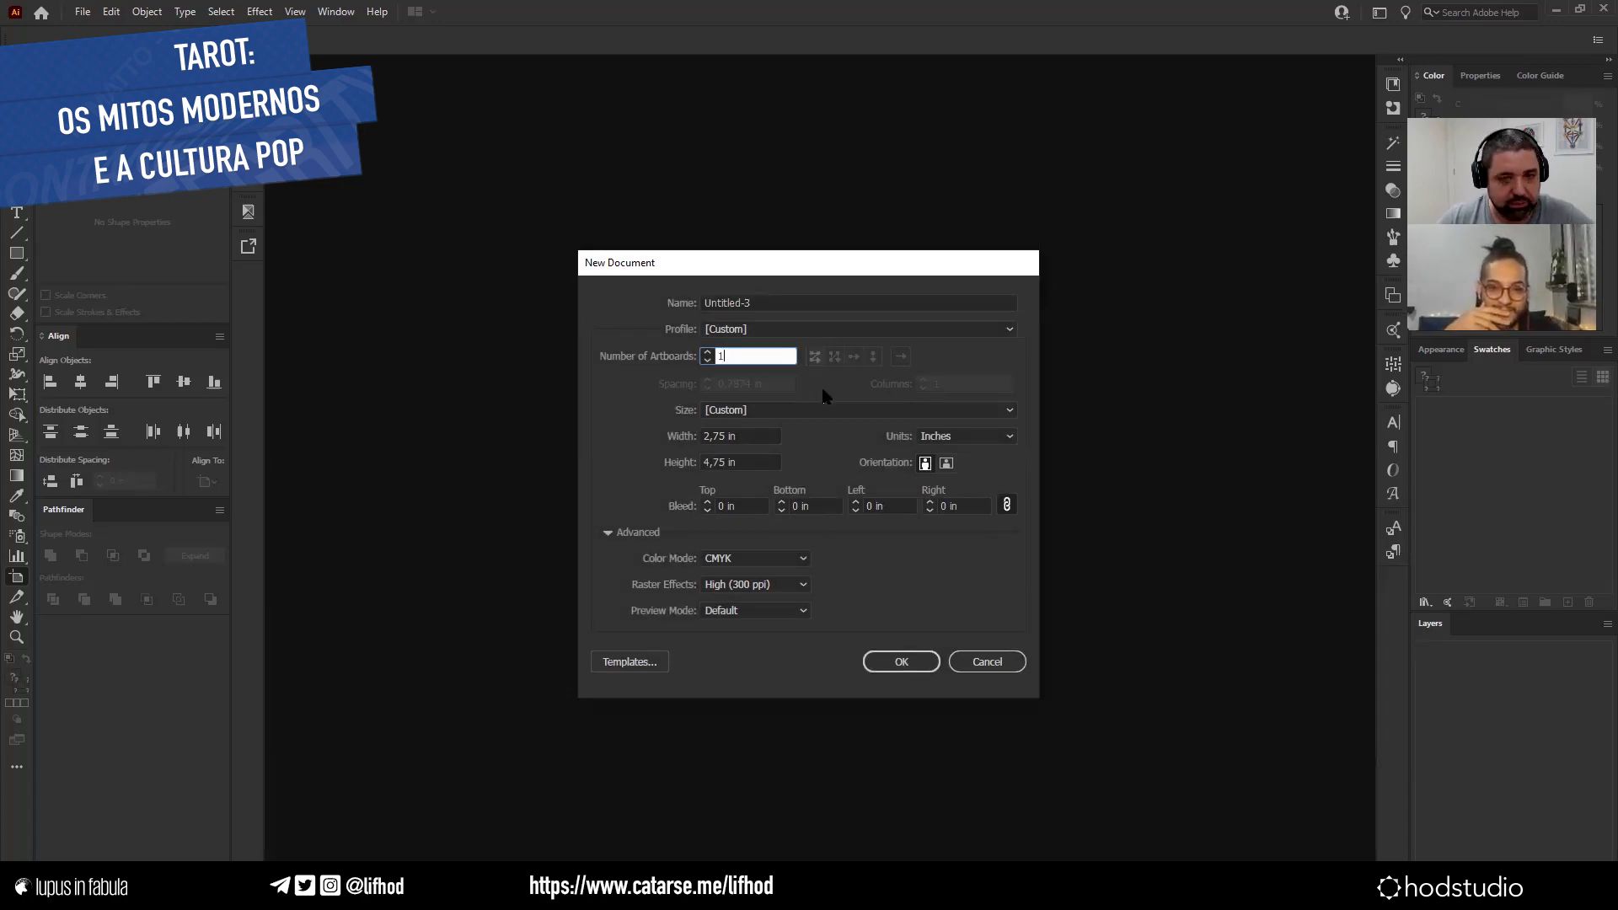
{"action": "left_click", "coordinate": [933, 437]}
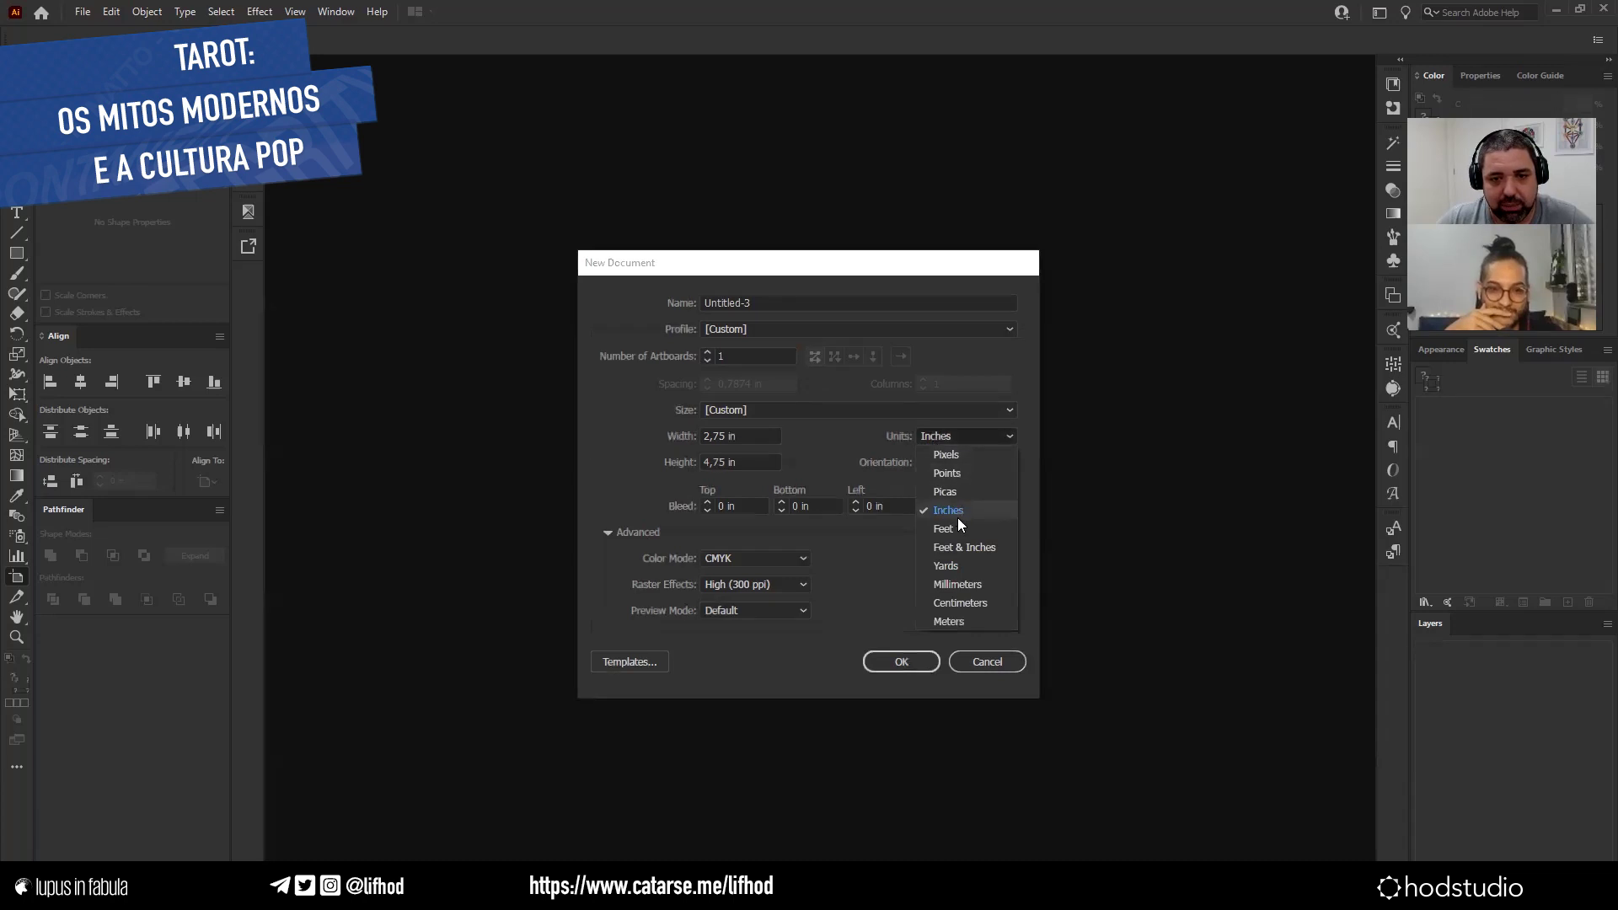
{"action": "left_click", "coordinate": [951, 584]}
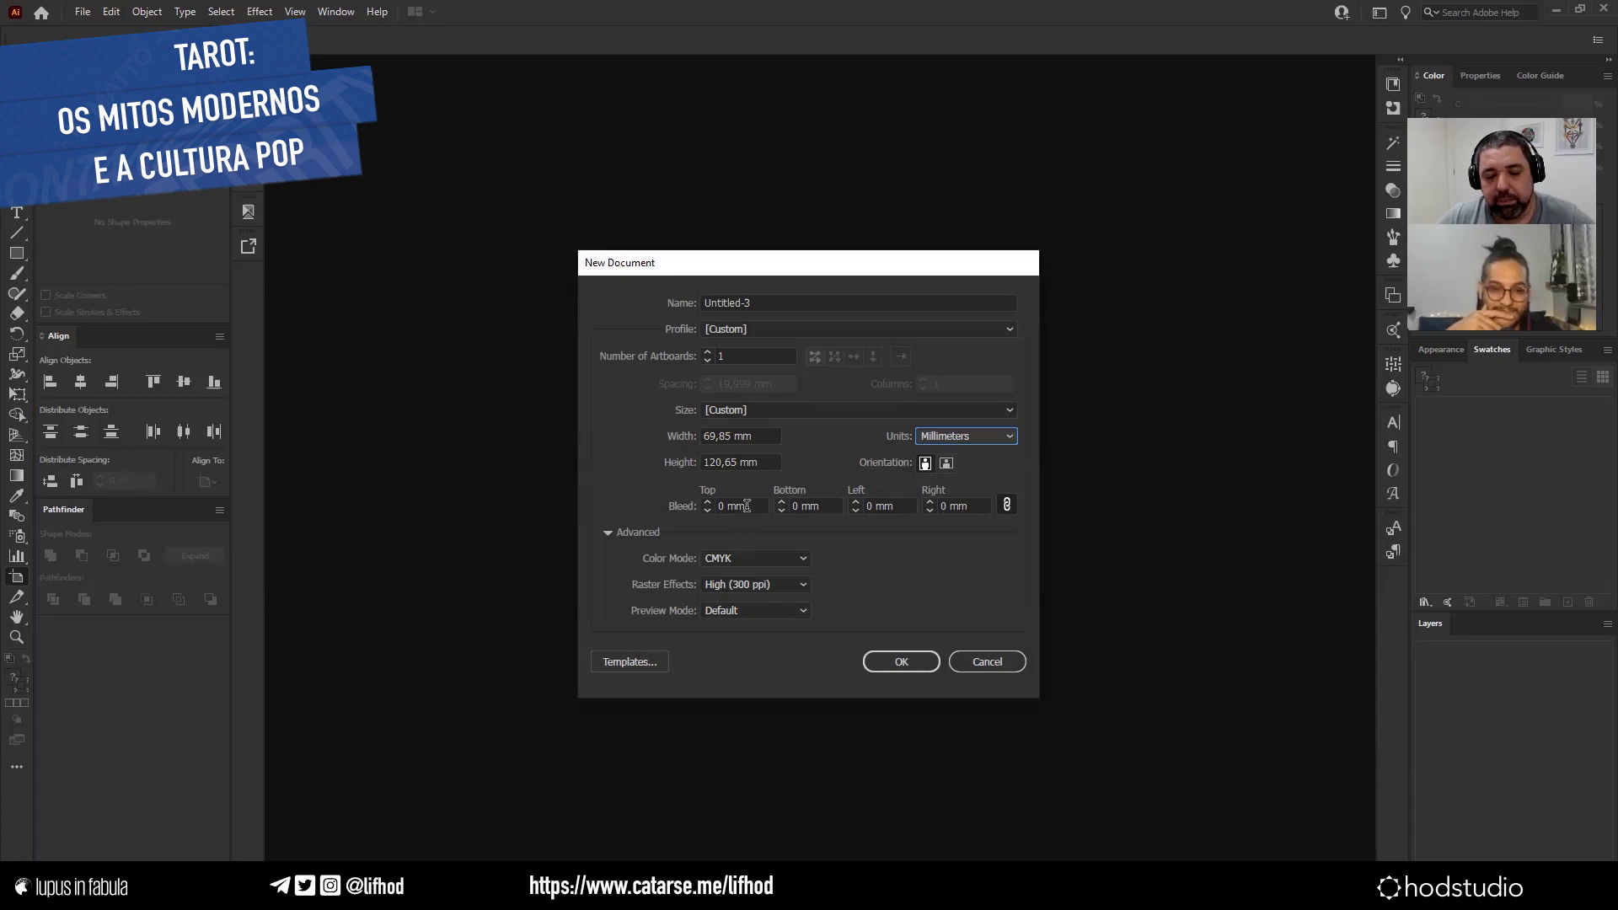
Set a 5 mm bleed on all sides and create the new document.
{"action": "left_click_drag", "start_coordinate": [746, 506], "coordinate": [684, 505]}
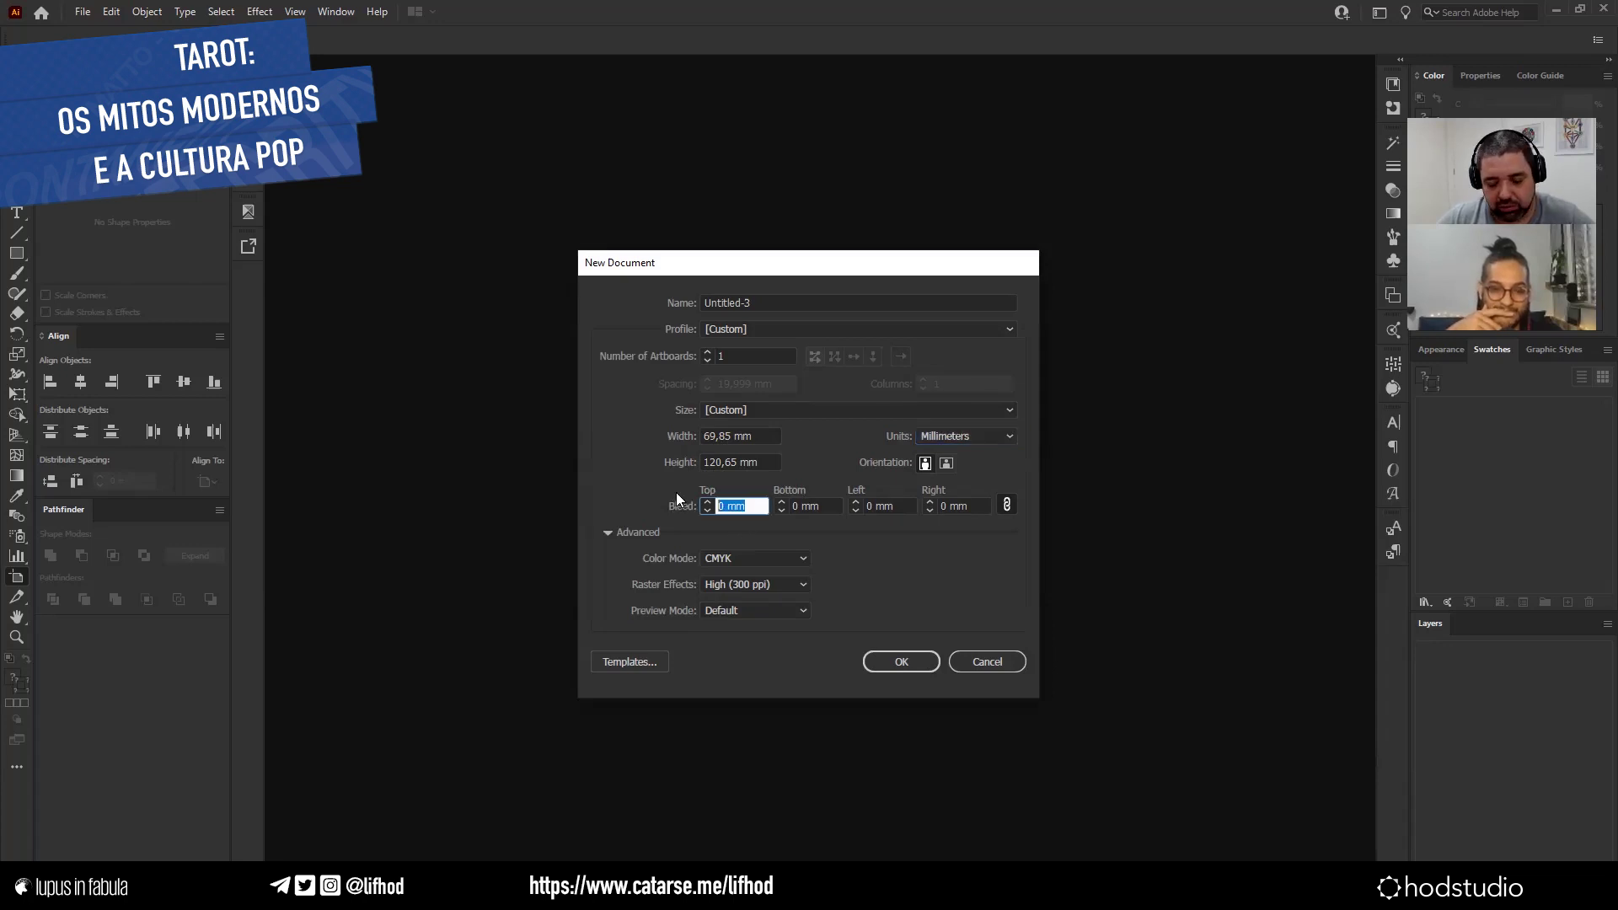
{"action": "type", "text": "5"}
{"action": "key", "text": "Tab"}
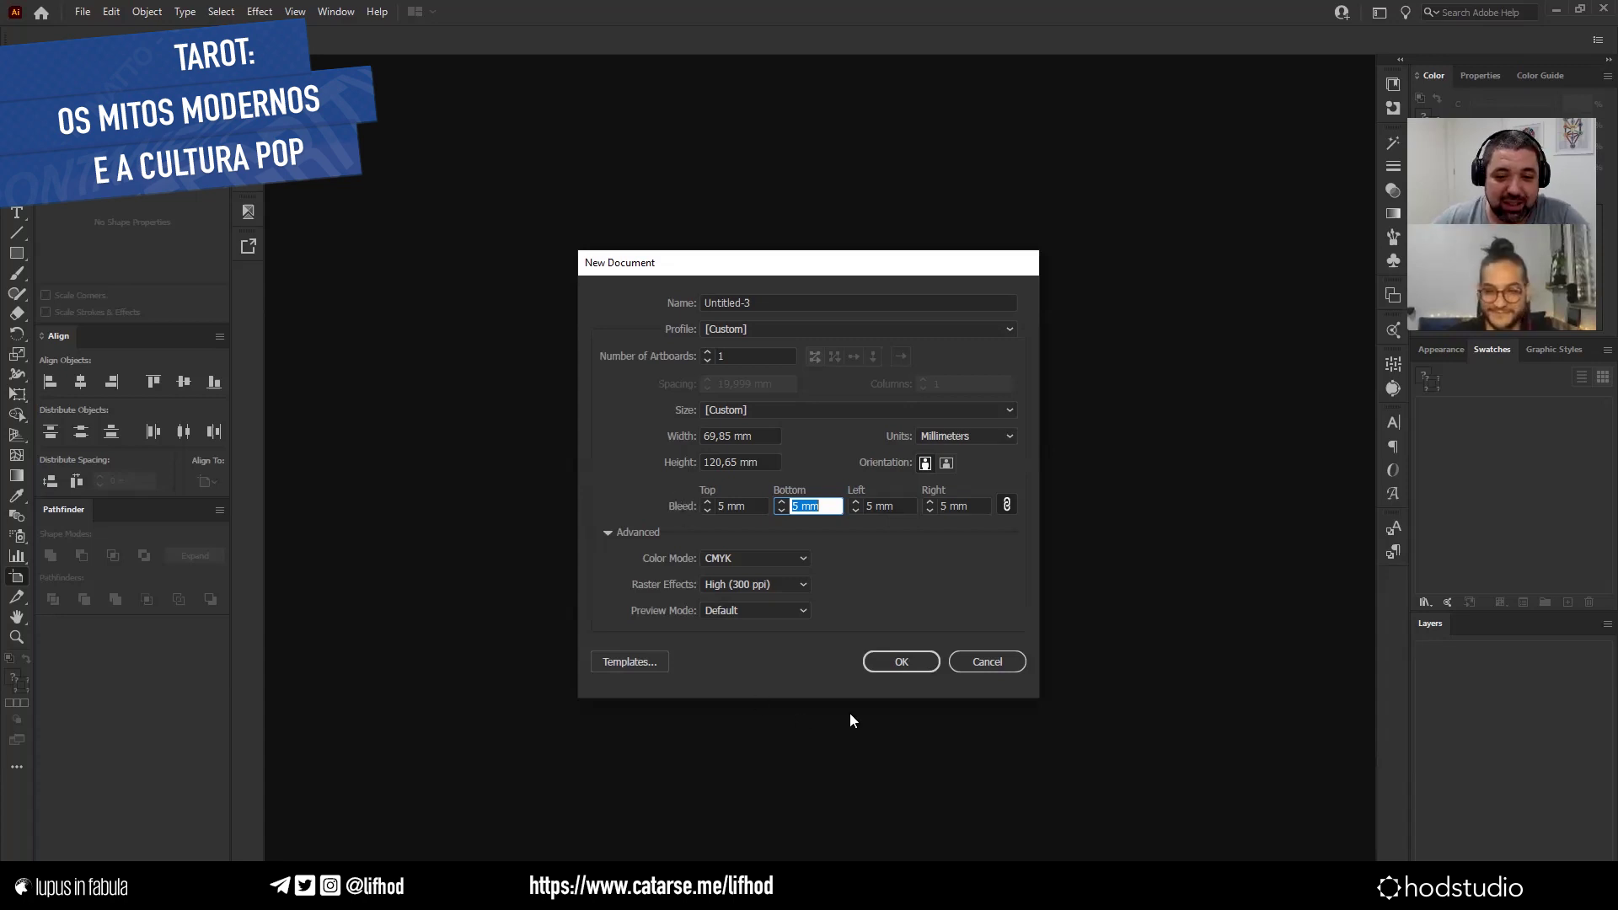
{"action": "left_click", "coordinate": [912, 662]}
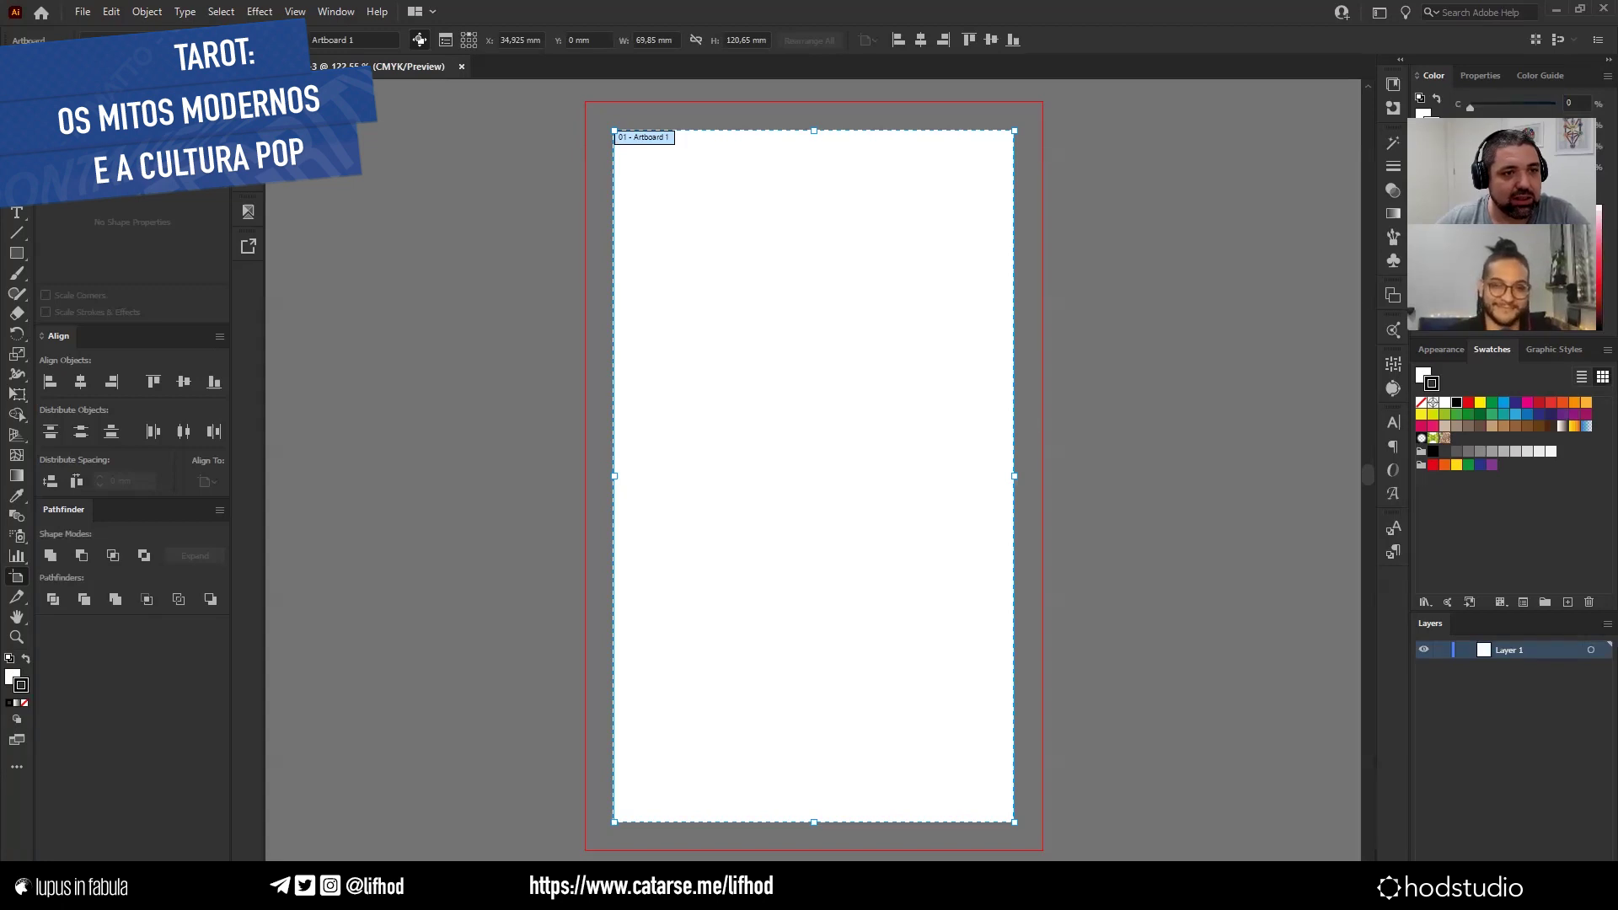
Create a rectangle 2,75 in wide and 4,75 in high with the Rectangle tool.
{"action": "key", "text": "Escape"}
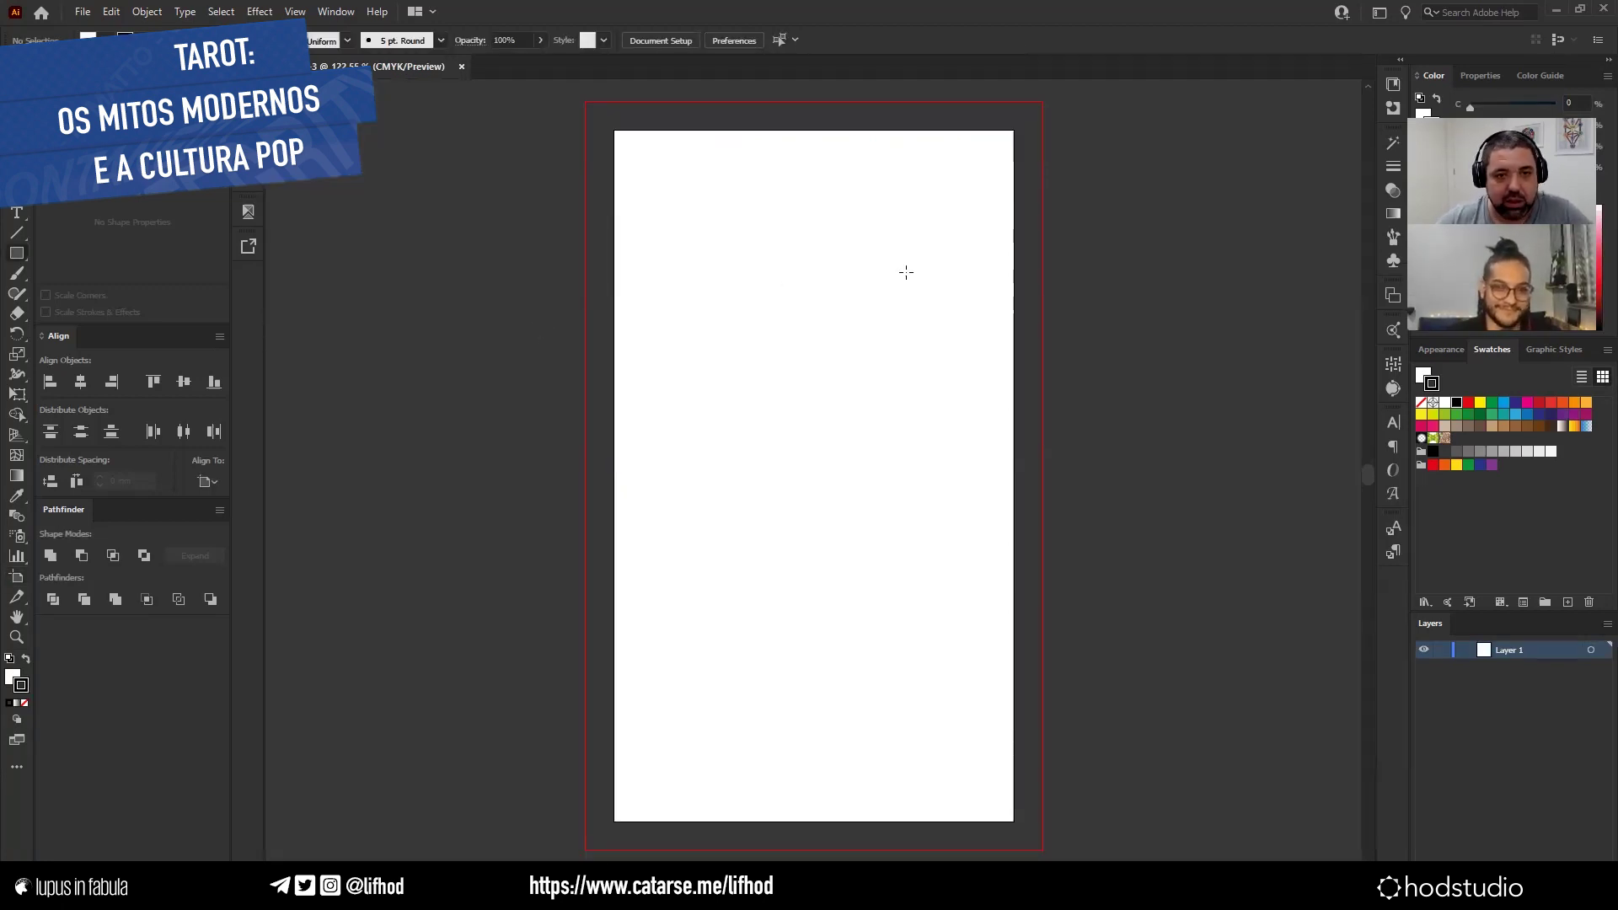
{"action": "left_click", "coordinate": [655, 263]}
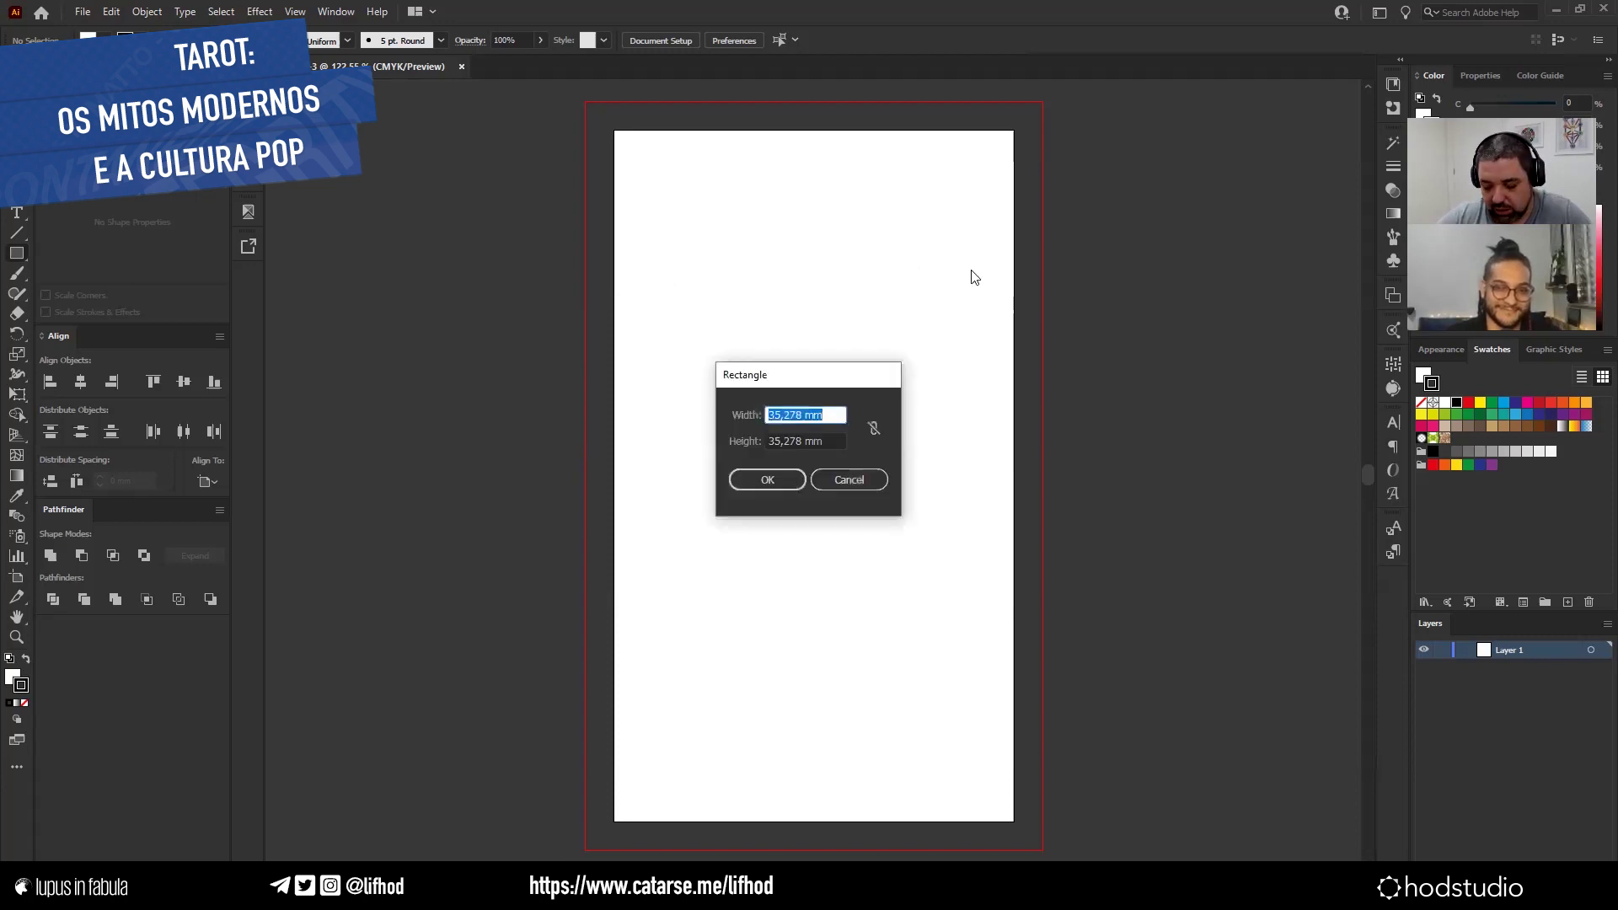
{"action": "type", "text": "2,75"}
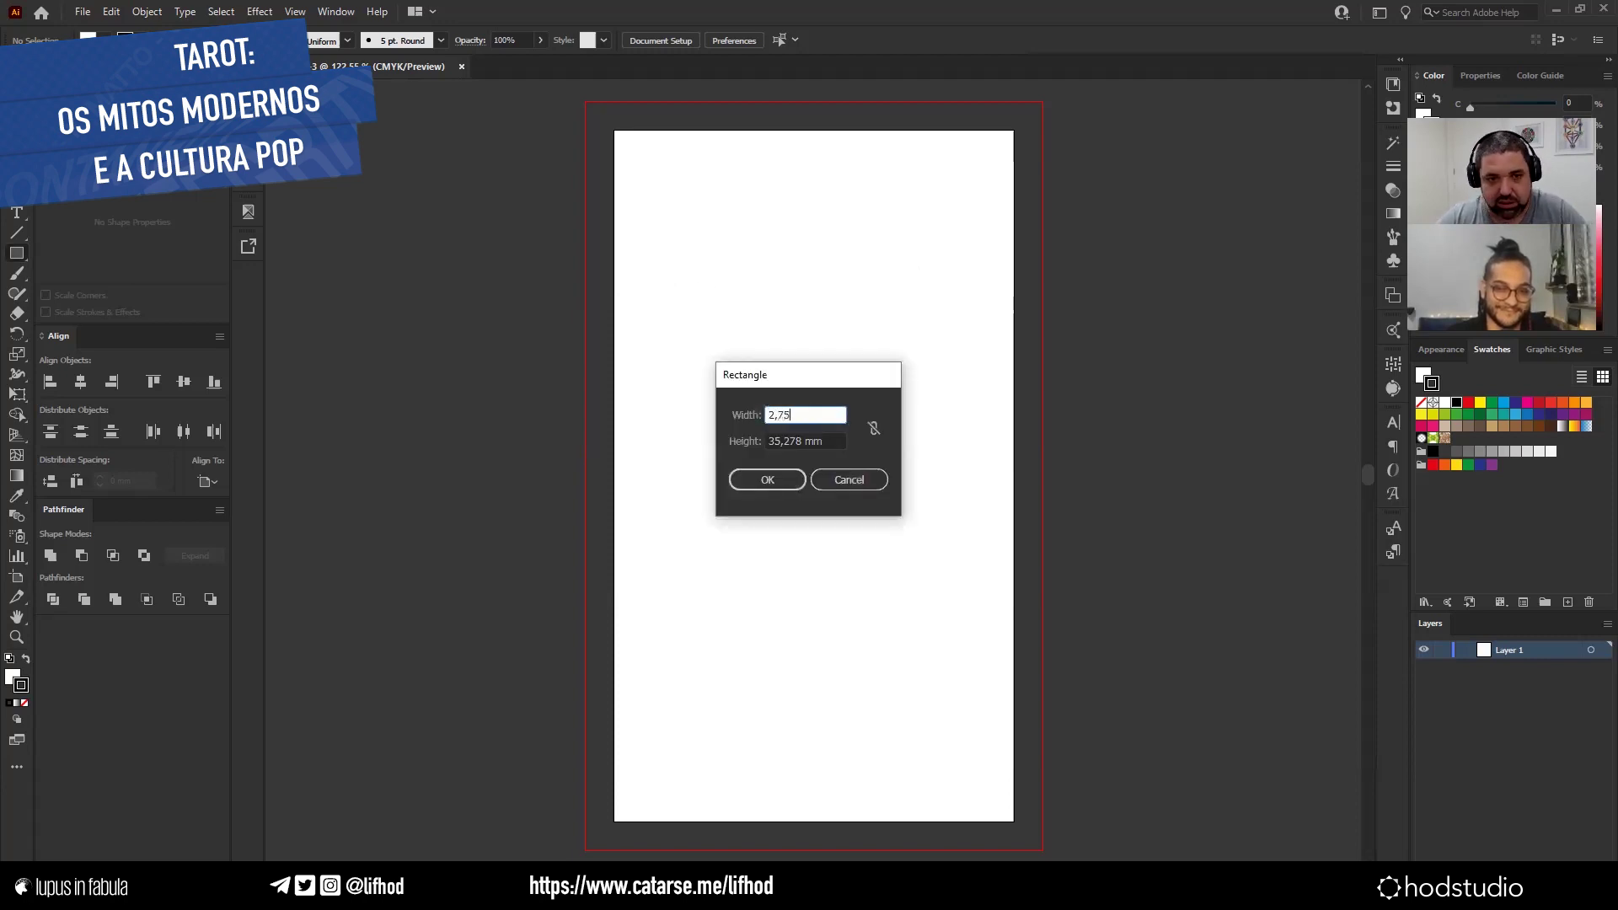
{"action": "key", "text": "Tab"}
{"action": "type", "text": "4,75"}
{"action": "key", "text": "Tab"}
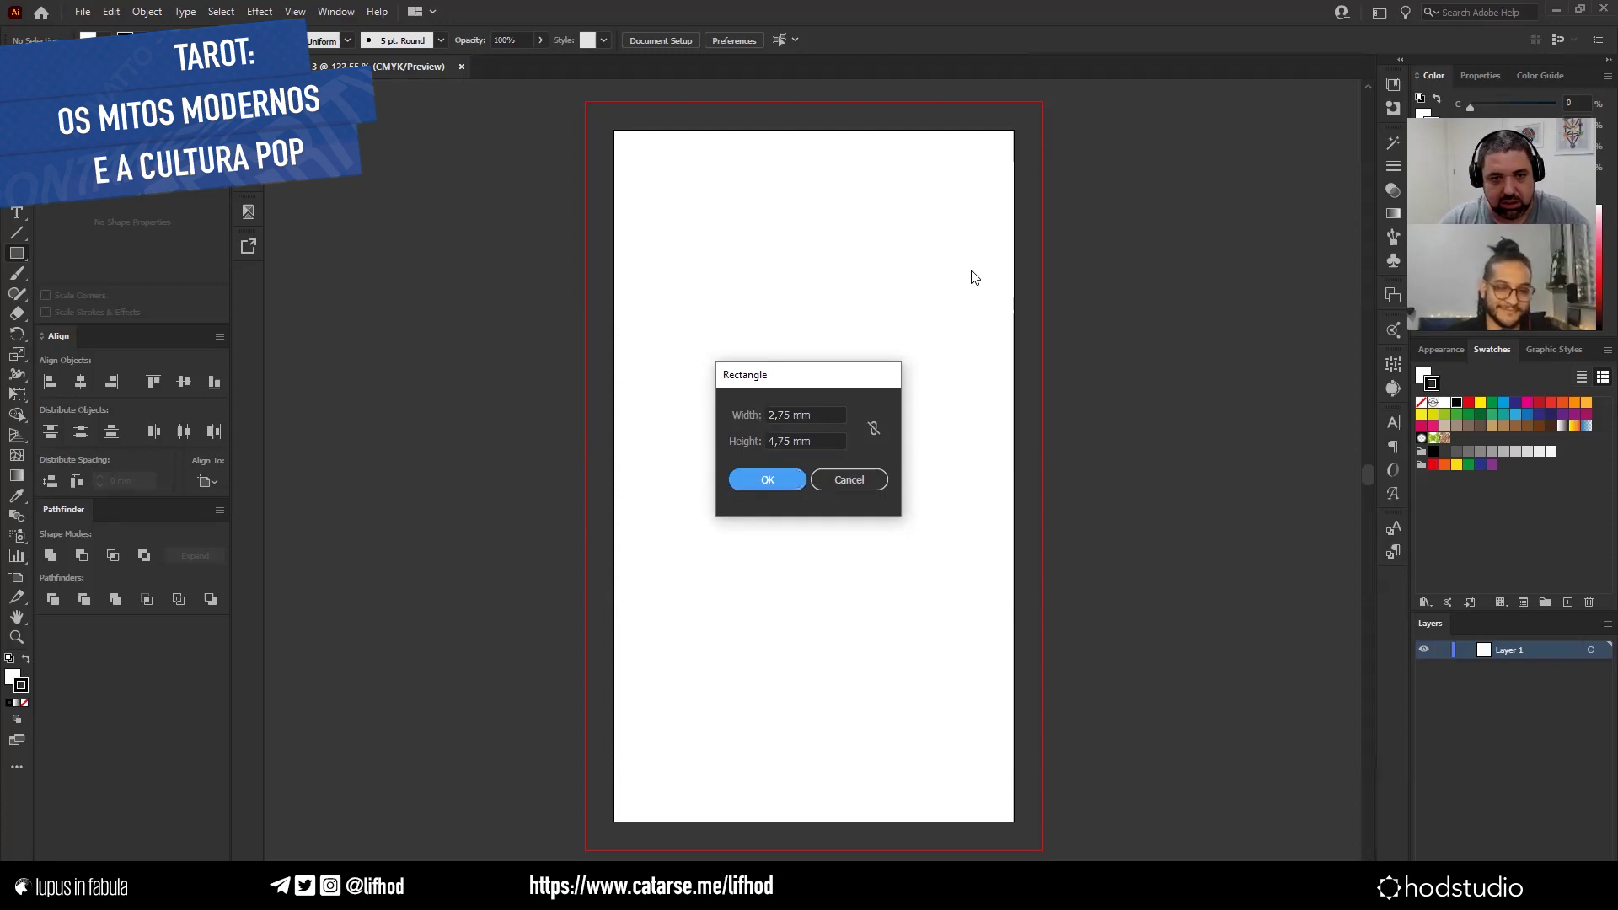
{"action": "key", "text": "shift+Tab"}
{"action": "key", "text": "shift+Tab"}
{"action": "type", "text": "2,75in"}
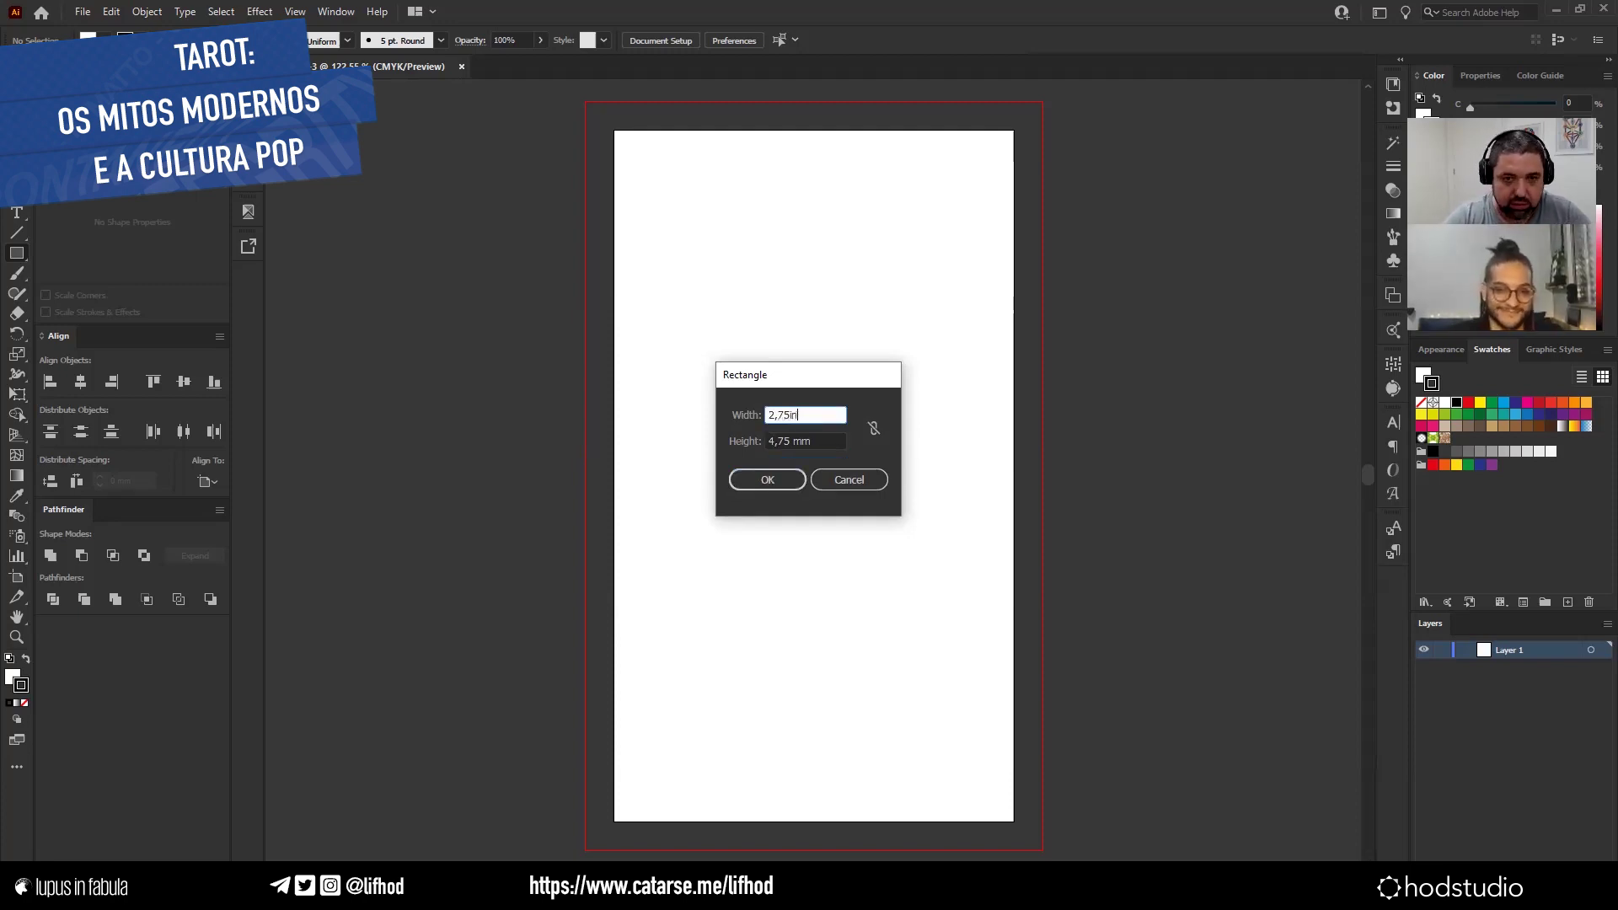
{"action": "key", "text": "Tab"}
{"action": "type", "text": "4,75in"}
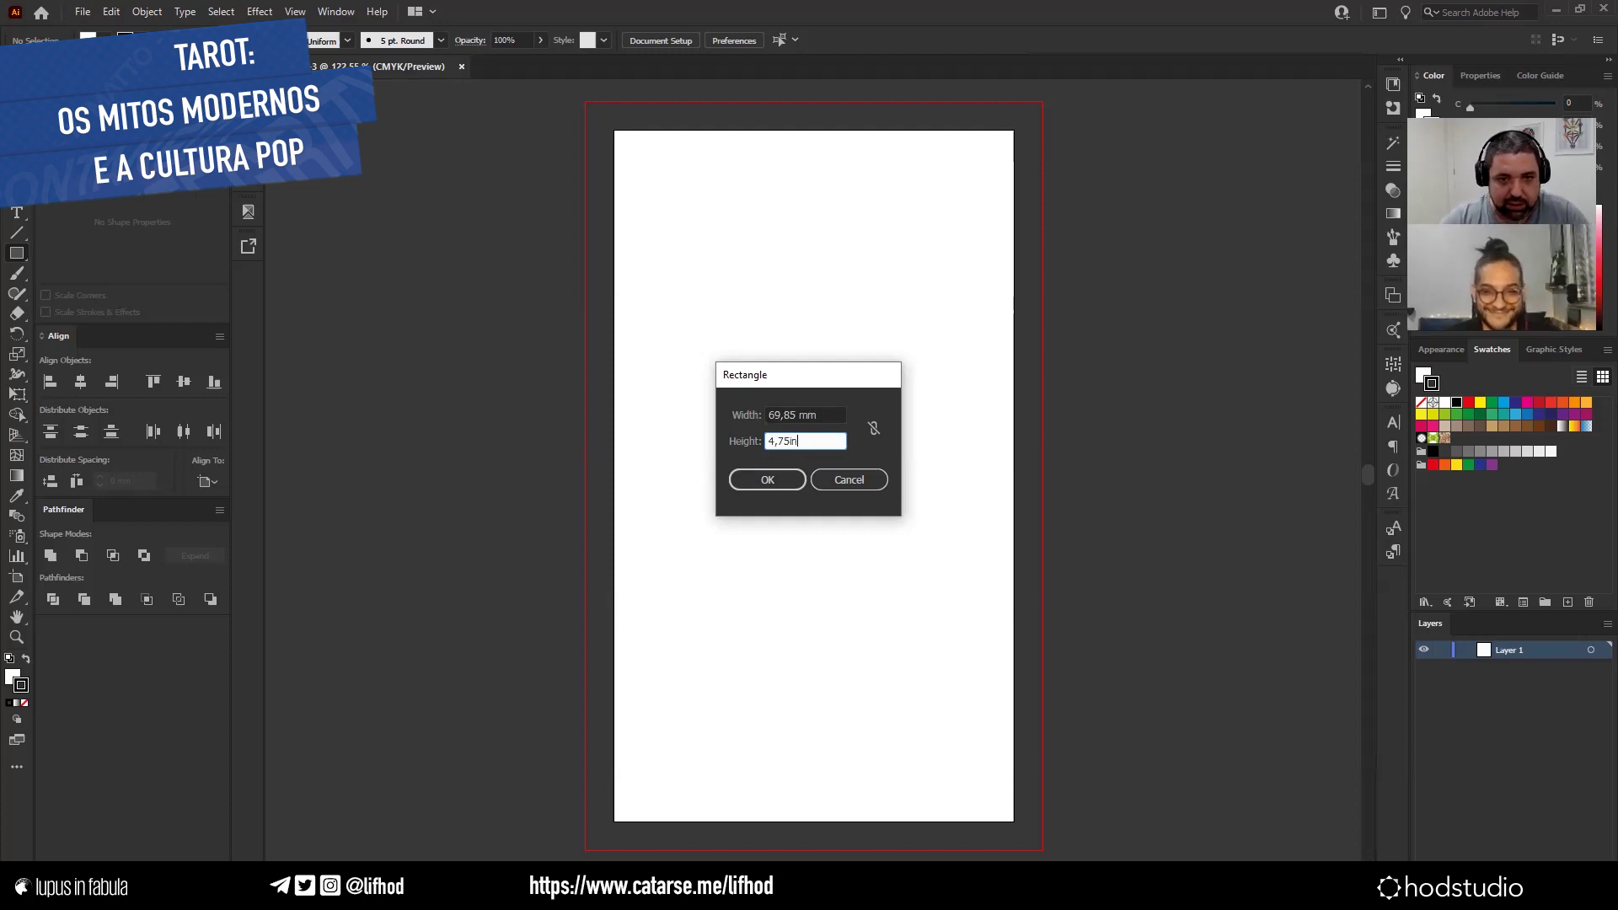
{"action": "key", "text": "Tab"}
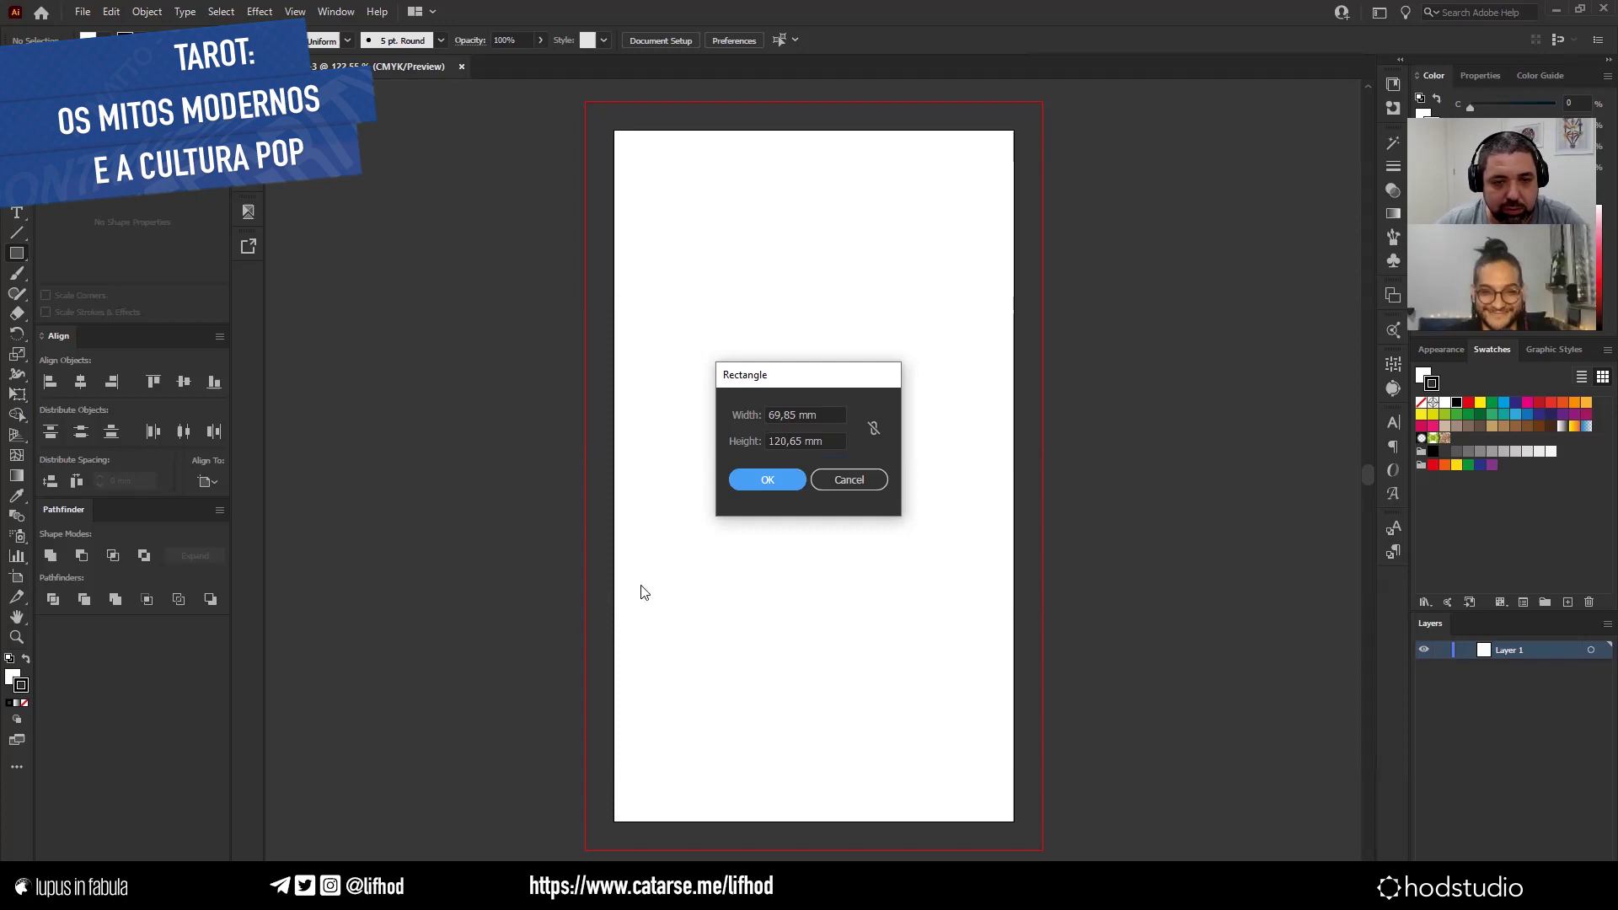
{"action": "left_click", "coordinate": [777, 482]}
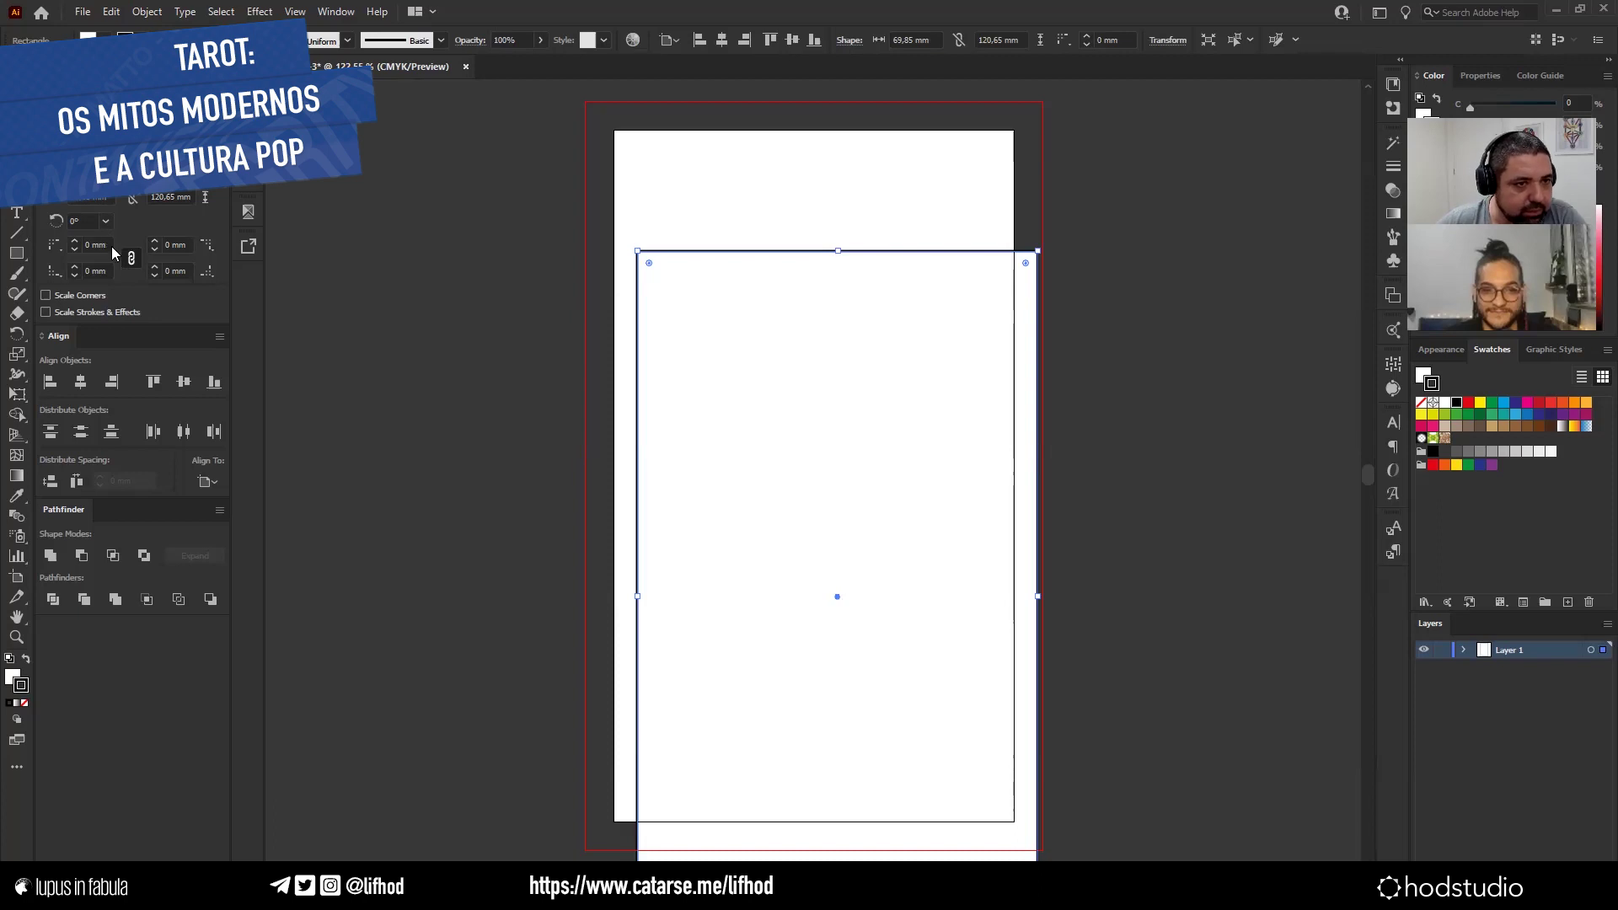
Round all four corners of the rectangle with a 5 mm radius.
{"action": "left_click", "coordinate": [76, 240]}
{"action": "left_click", "coordinate": [74, 240]}
{"action": "left_click", "coordinate": [74, 240]}
{"action": "left_click", "coordinate": [74, 240]}
{"action": "left_click", "coordinate": [74, 240]}
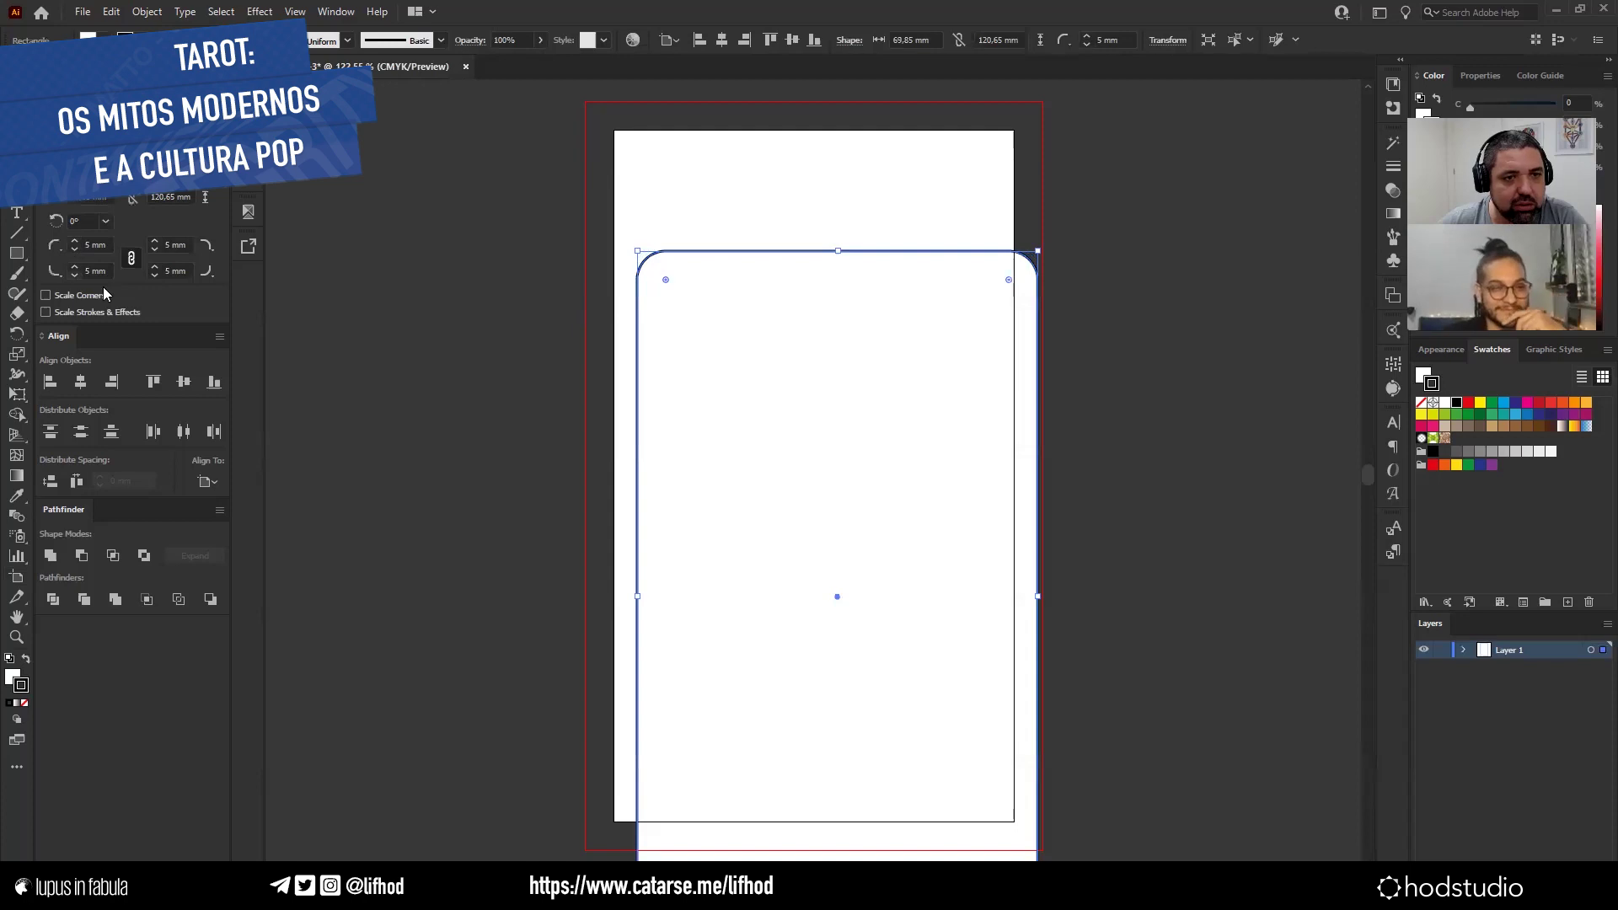
Move the rounded rectangle so that it coincides with the artboard edges.
{"action": "left_click_drag", "start_coordinate": [833, 326], "coordinate": [808, 325]}
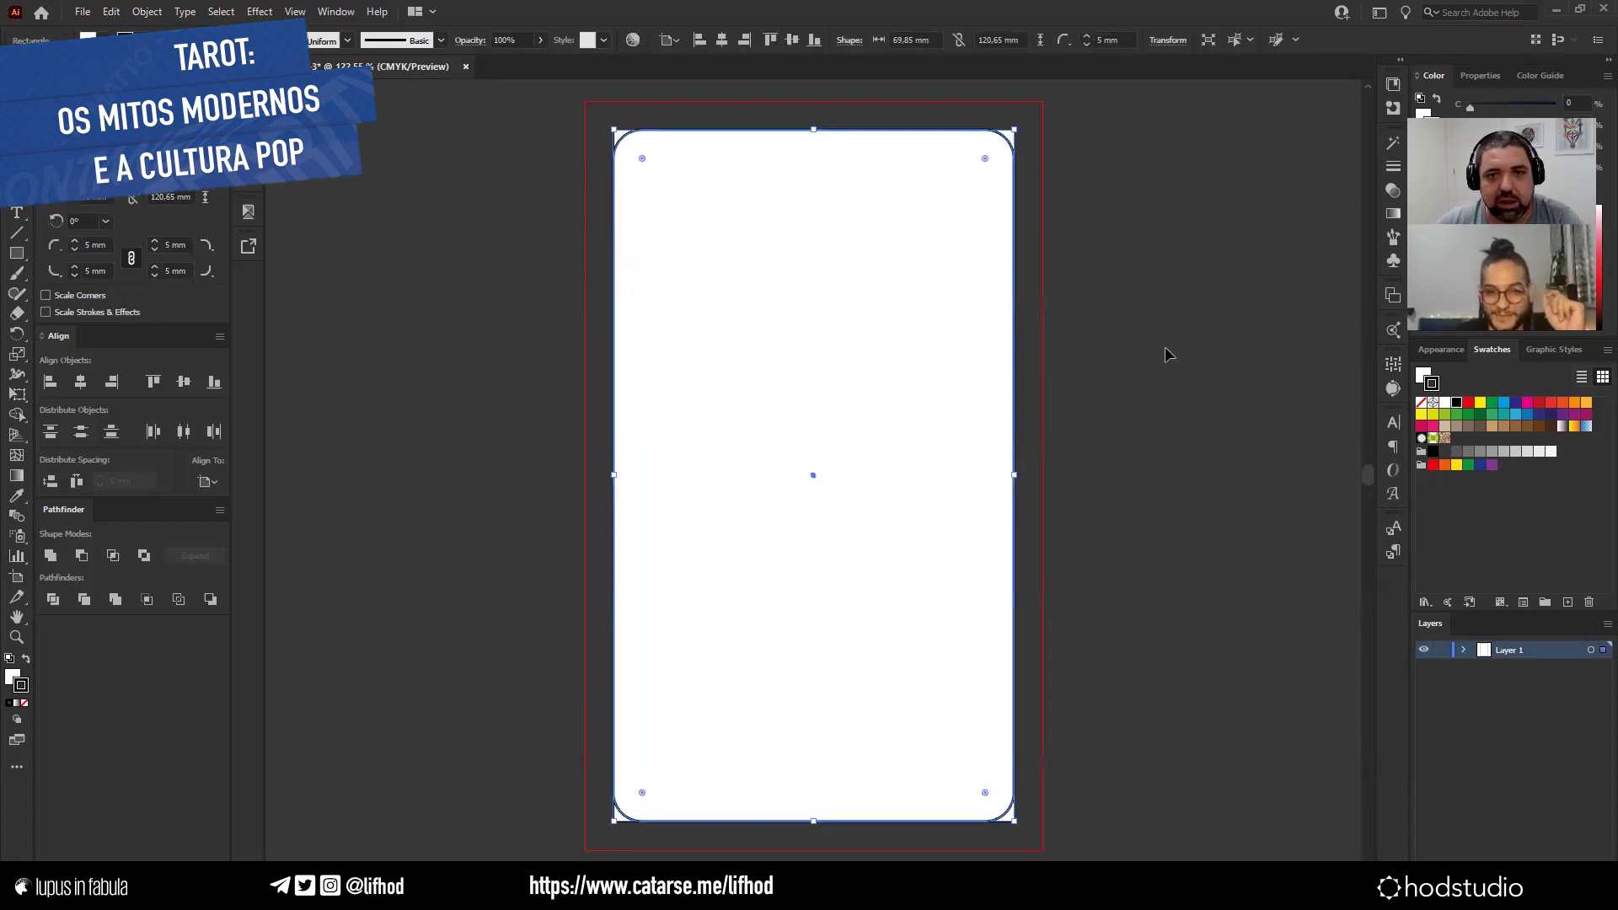
{"action": "left_click", "coordinate": [1115, 376]}
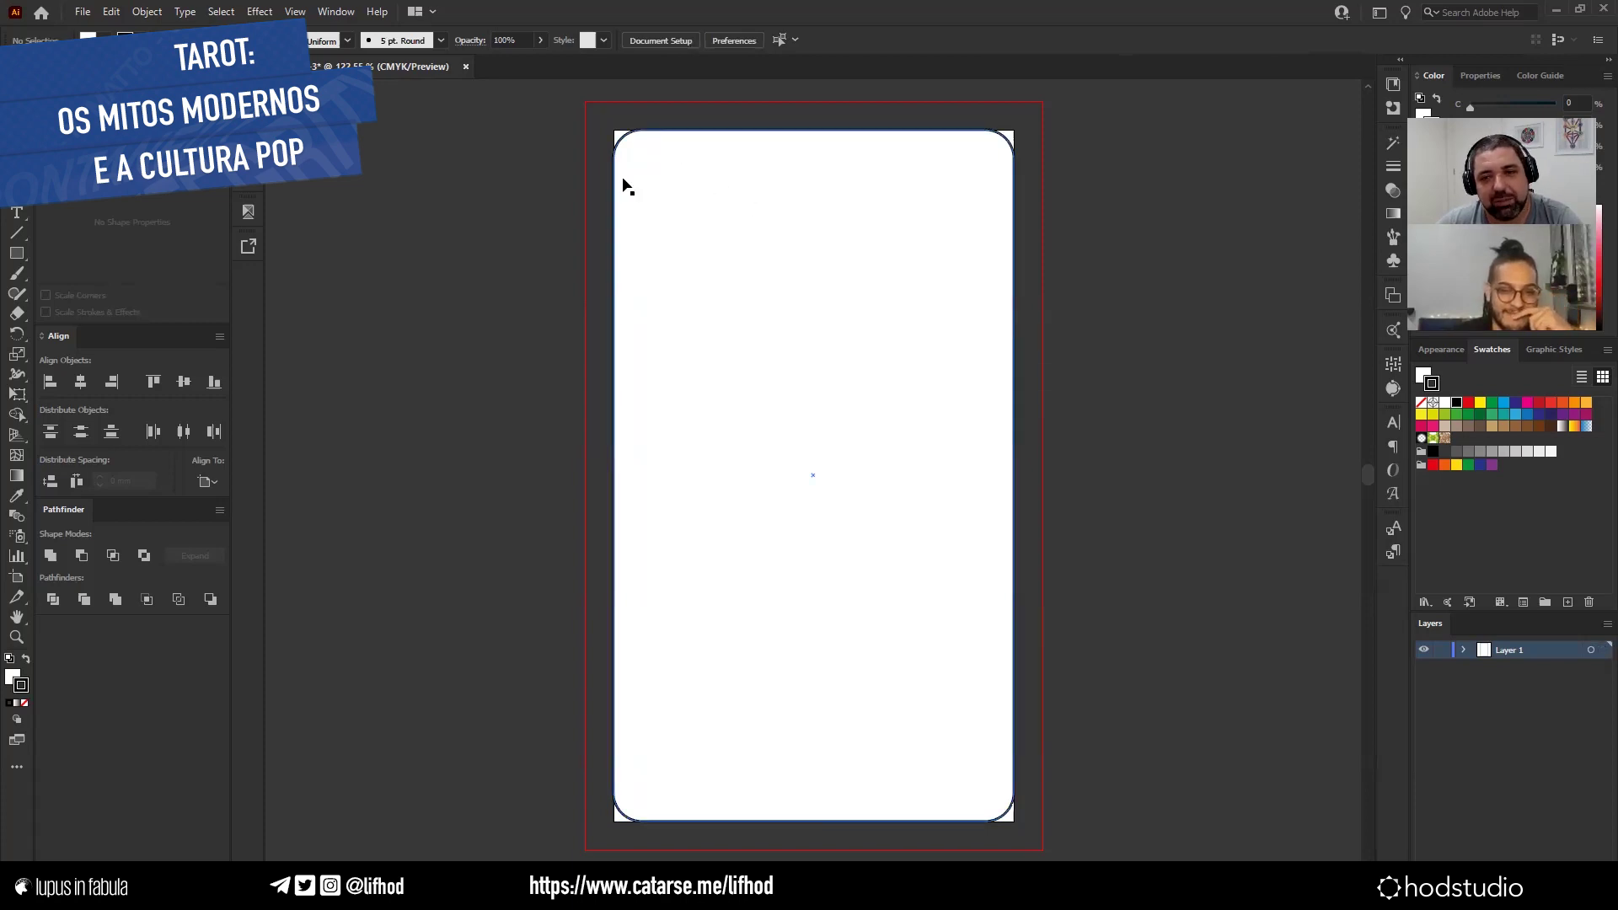
{"action": "left_click_drag", "start_coordinate": [628, 393], "coordinate": [722, 417]}
{"action": "key", "text": "ctrl+z"}
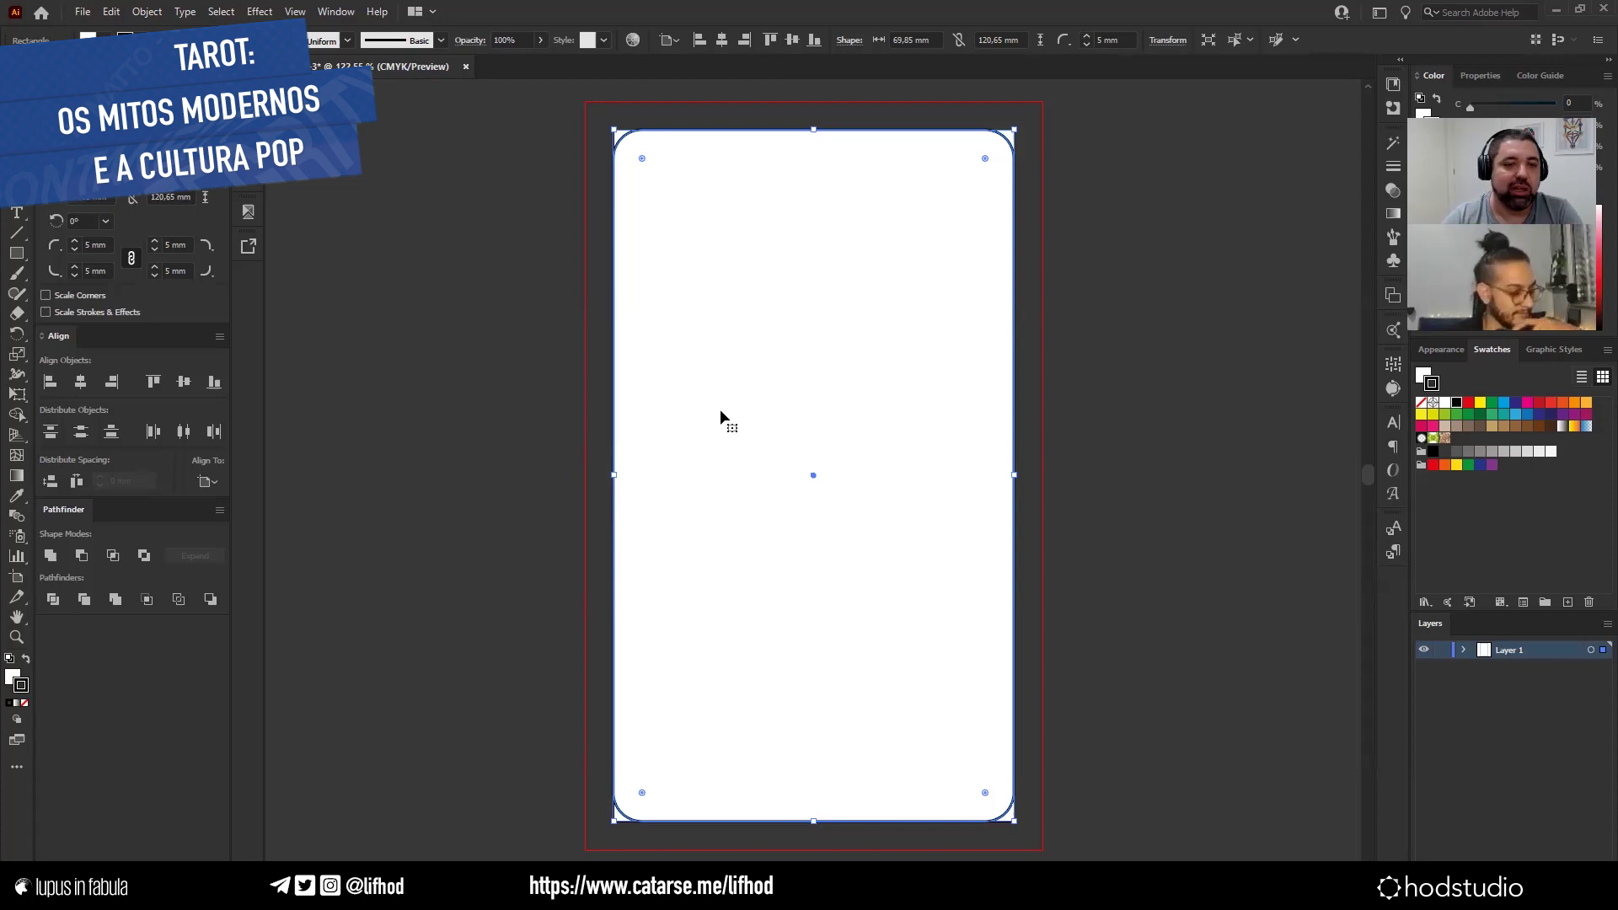
Offset the rounded rectangle's path by -3 mm with miter joins to make an inner safety outline.
{"action": "left_click", "coordinate": [150, 12]}
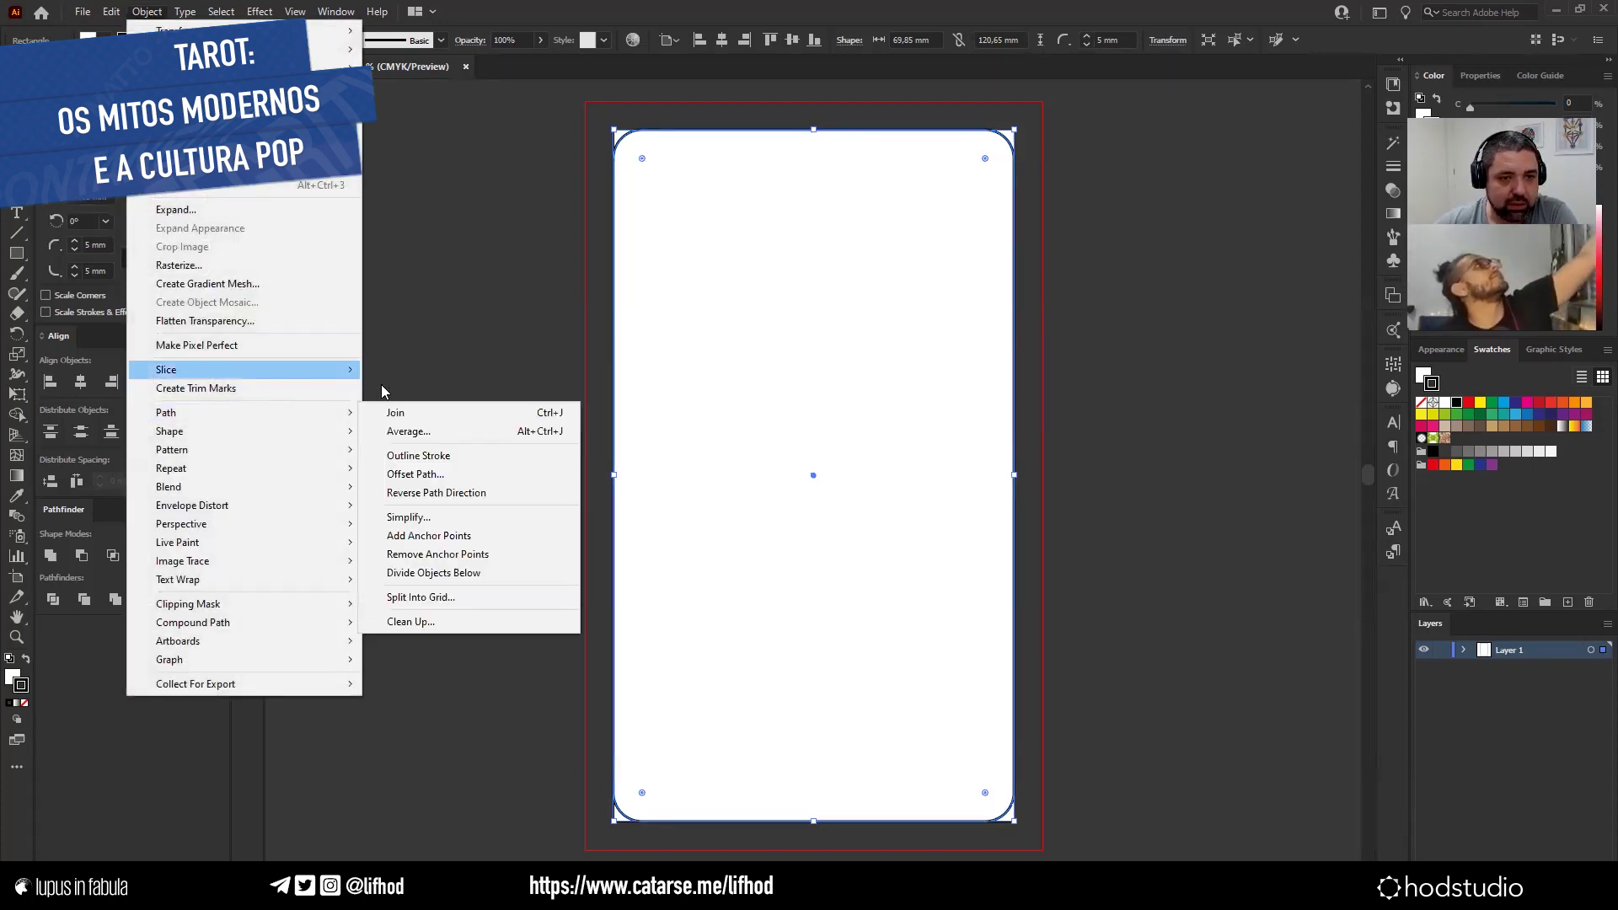
{"action": "mouse_move", "coordinate": [326, 415]}
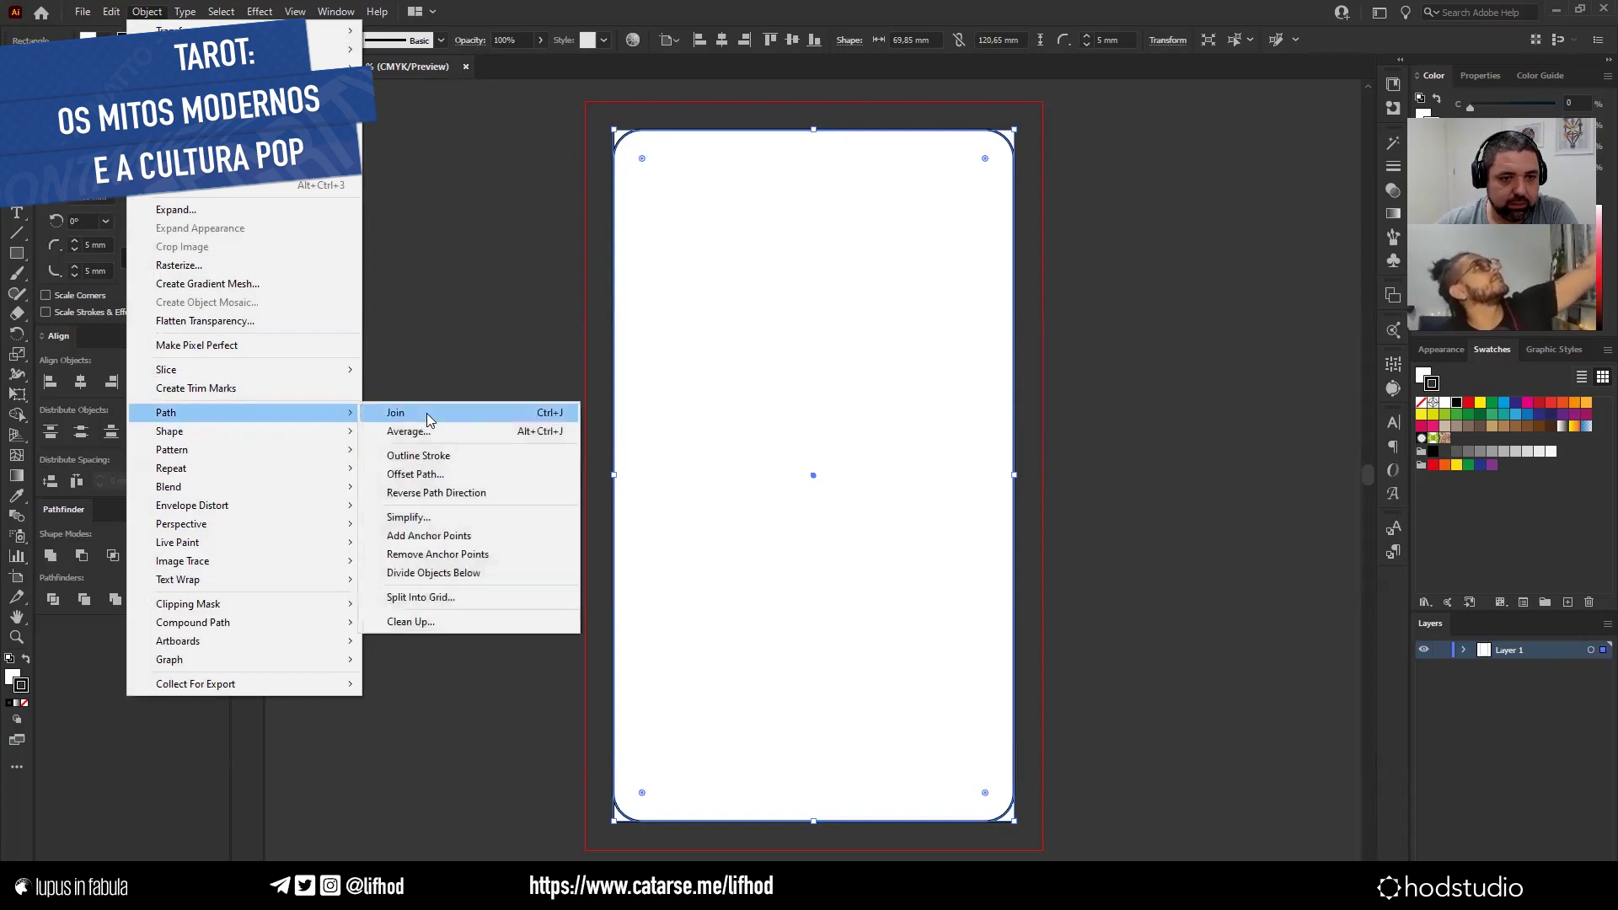
{"action": "left_click", "coordinate": [447, 474]}
{"action": "type", "text": "-"}
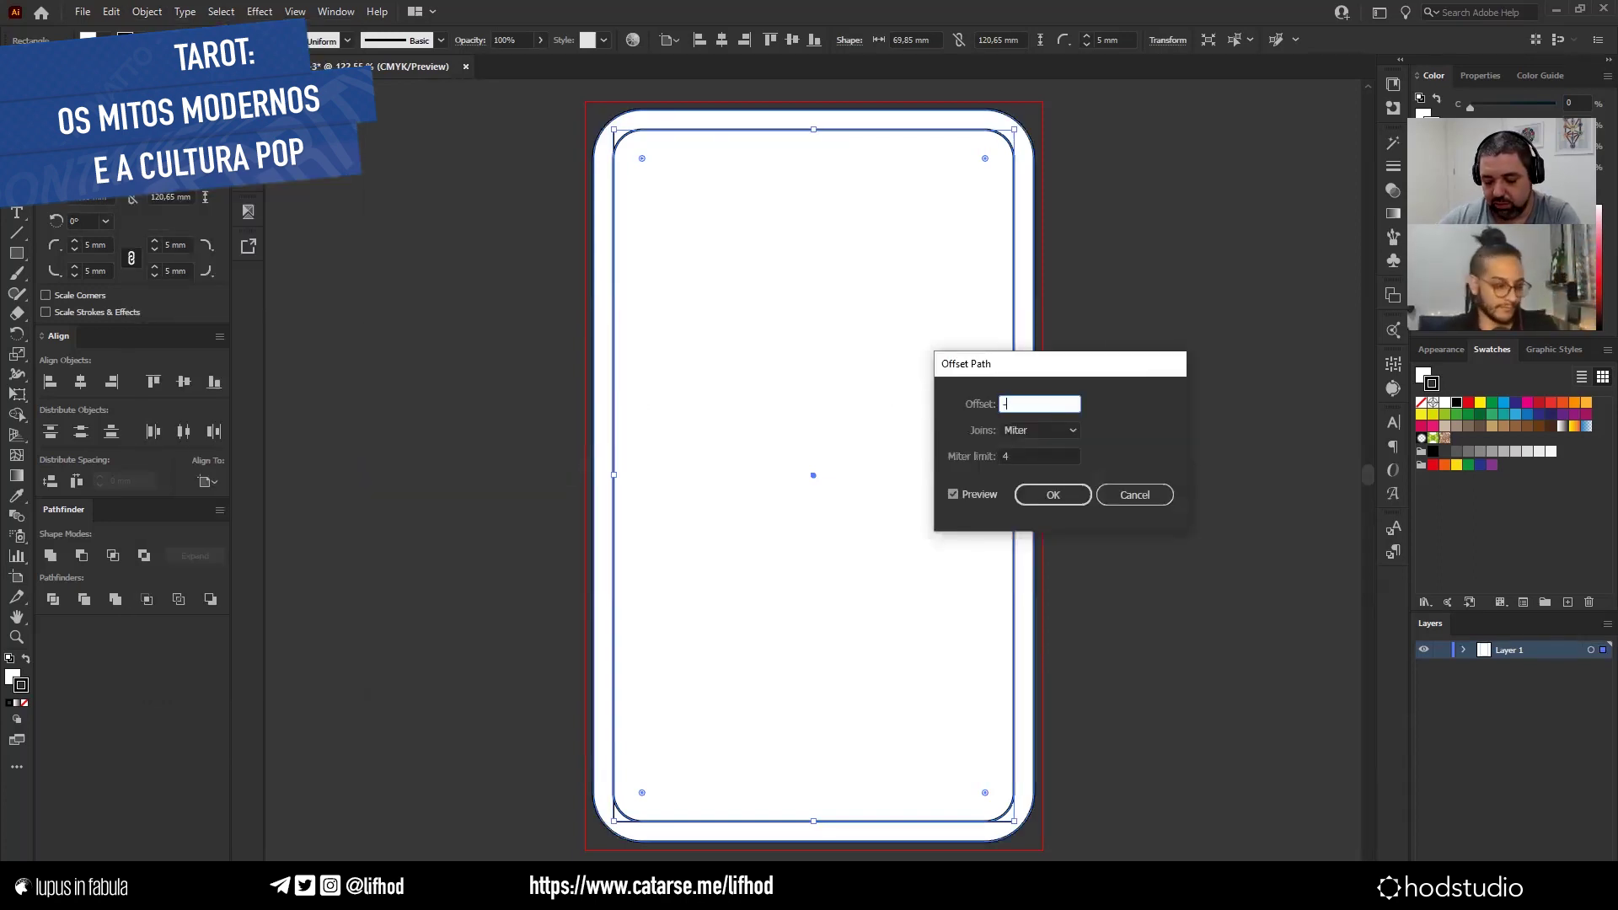
{"action": "type", "text": "3"}
{"action": "key", "text": "Tab"}
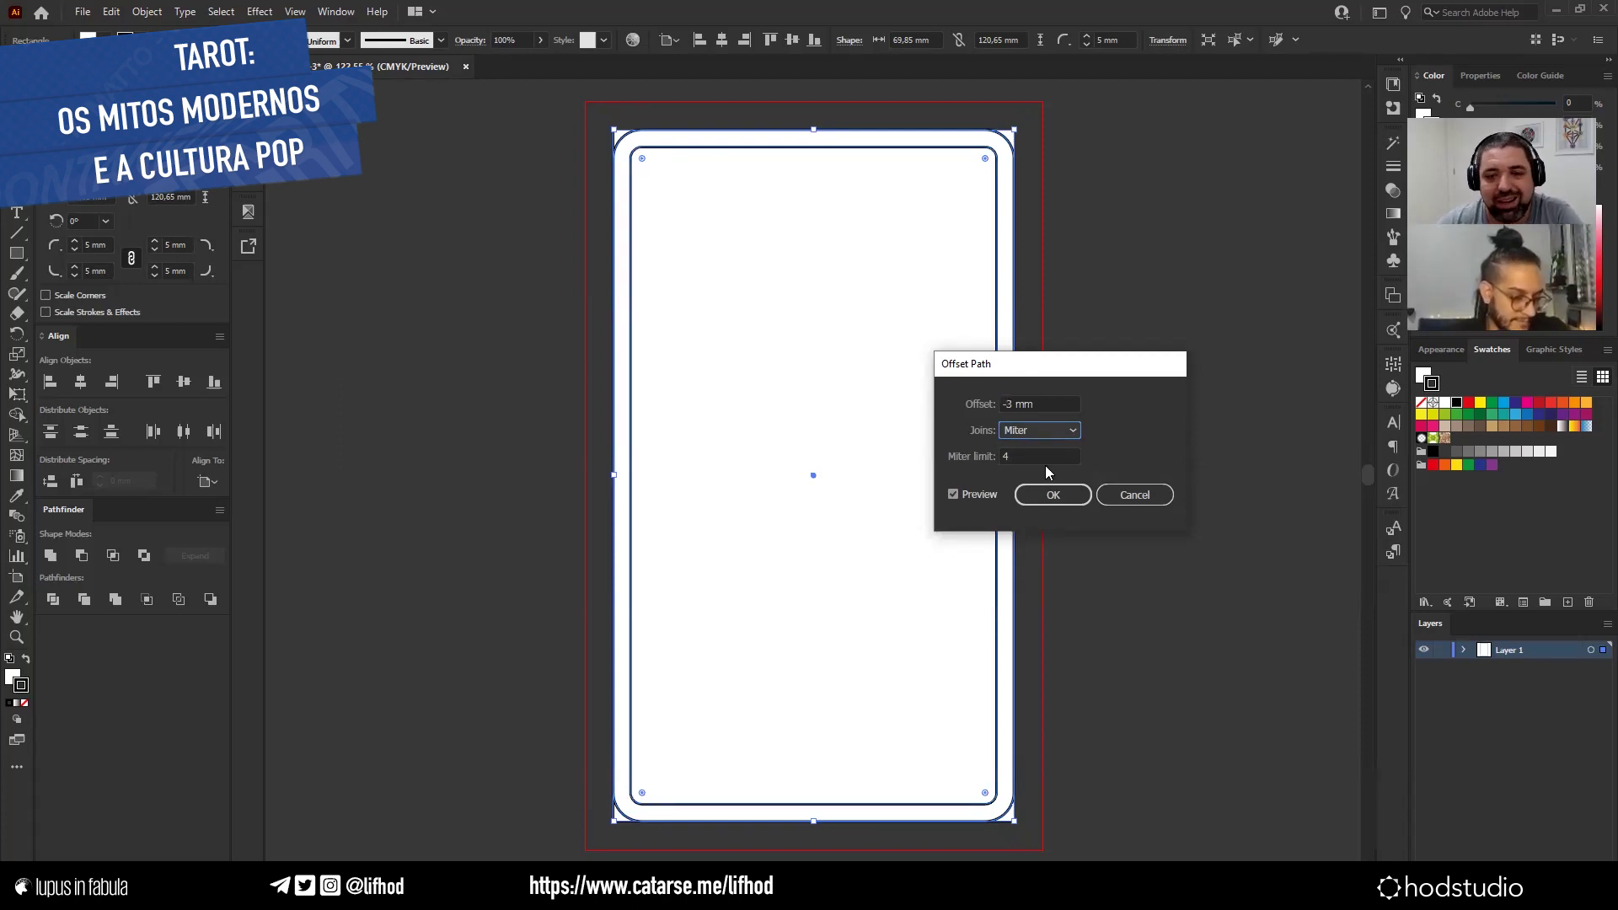
{"action": "left_click", "coordinate": [1063, 494]}
{"action": "left_click", "coordinate": [1127, 354]}
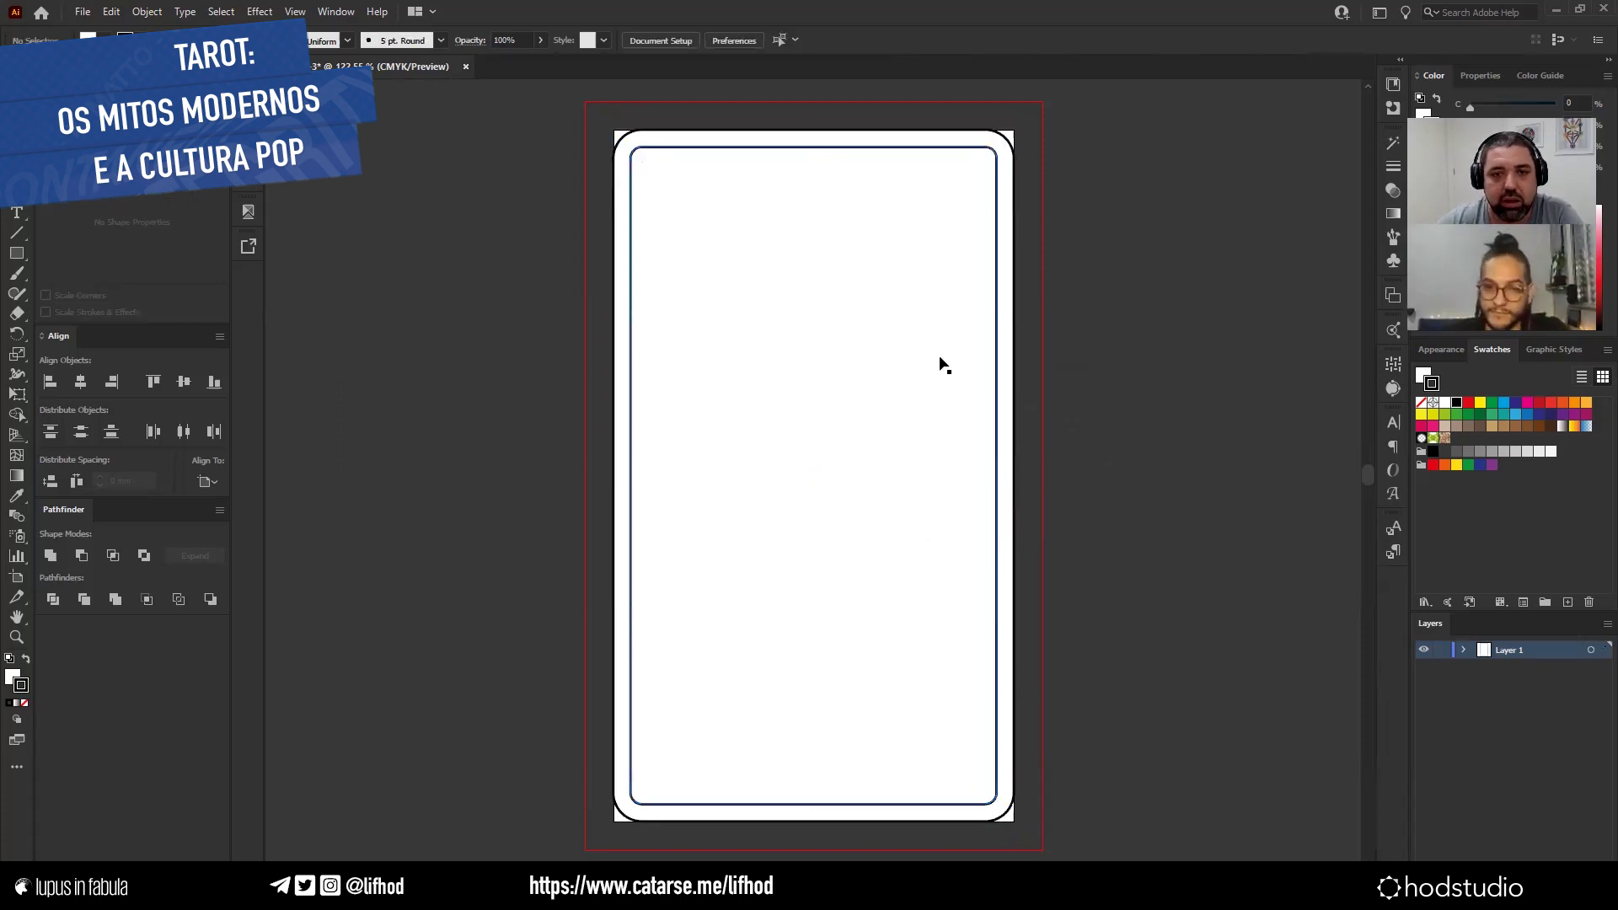
Convert the inner offset rectangle into a guide.
{"action": "left_click", "coordinate": [993, 368]}
{"action": "right_click", "coordinate": [882, 361]}
{"action": "left_click", "coordinate": [935, 623]}
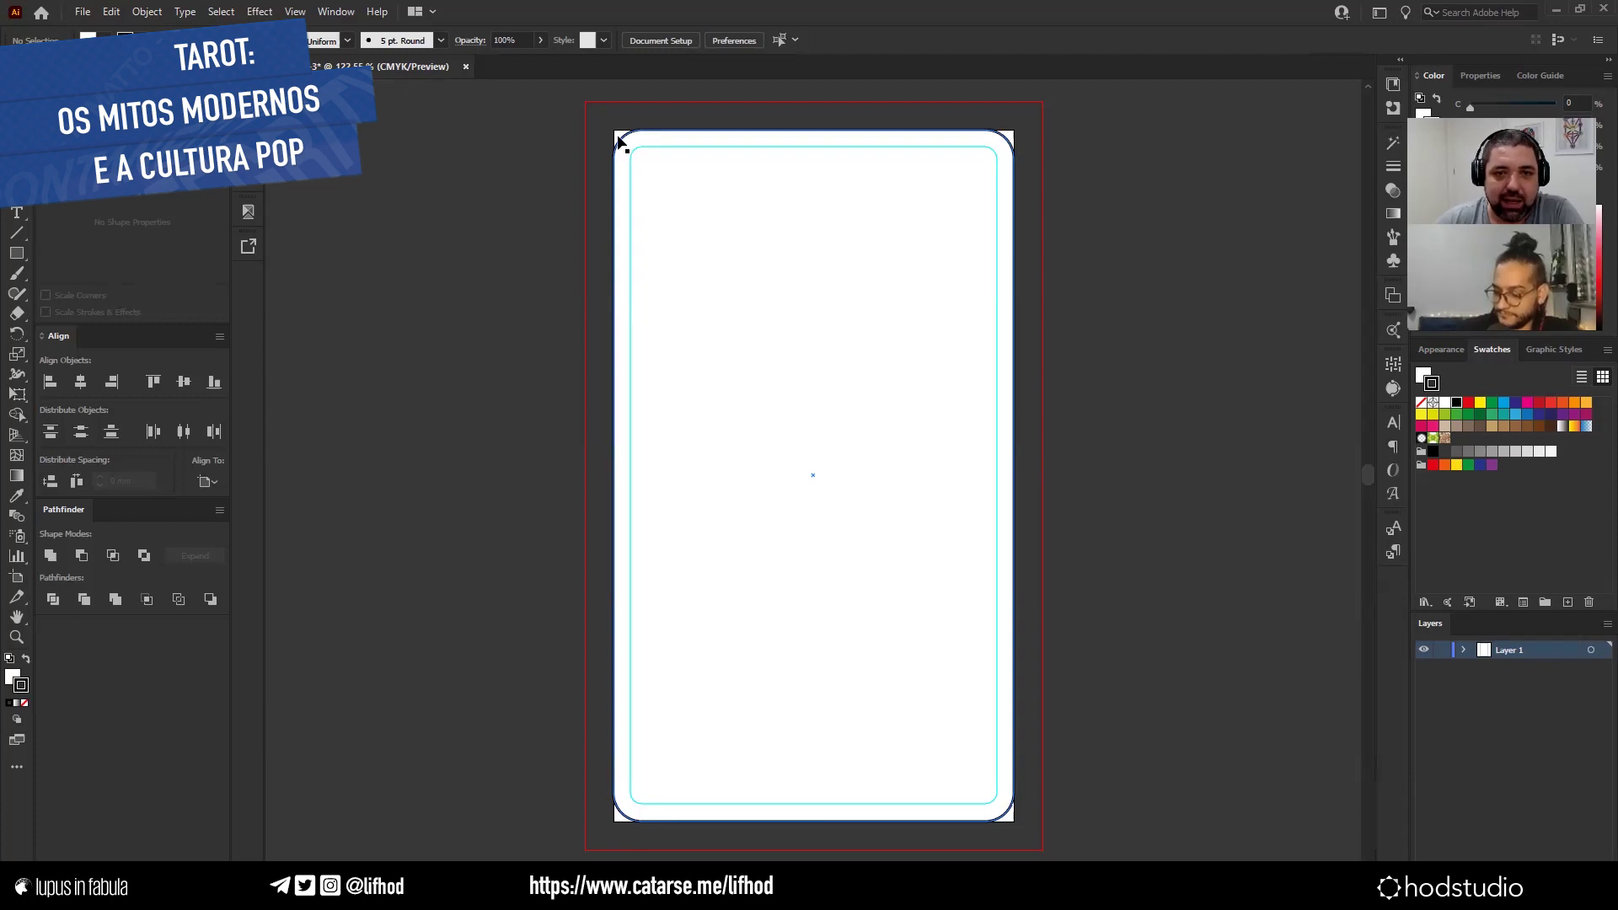
Give the outer rounded rectangle a yellow fill and no stroke.
{"action": "left_click", "coordinate": [925, 306]}
{"action": "left_click", "coordinate": [1457, 465]}
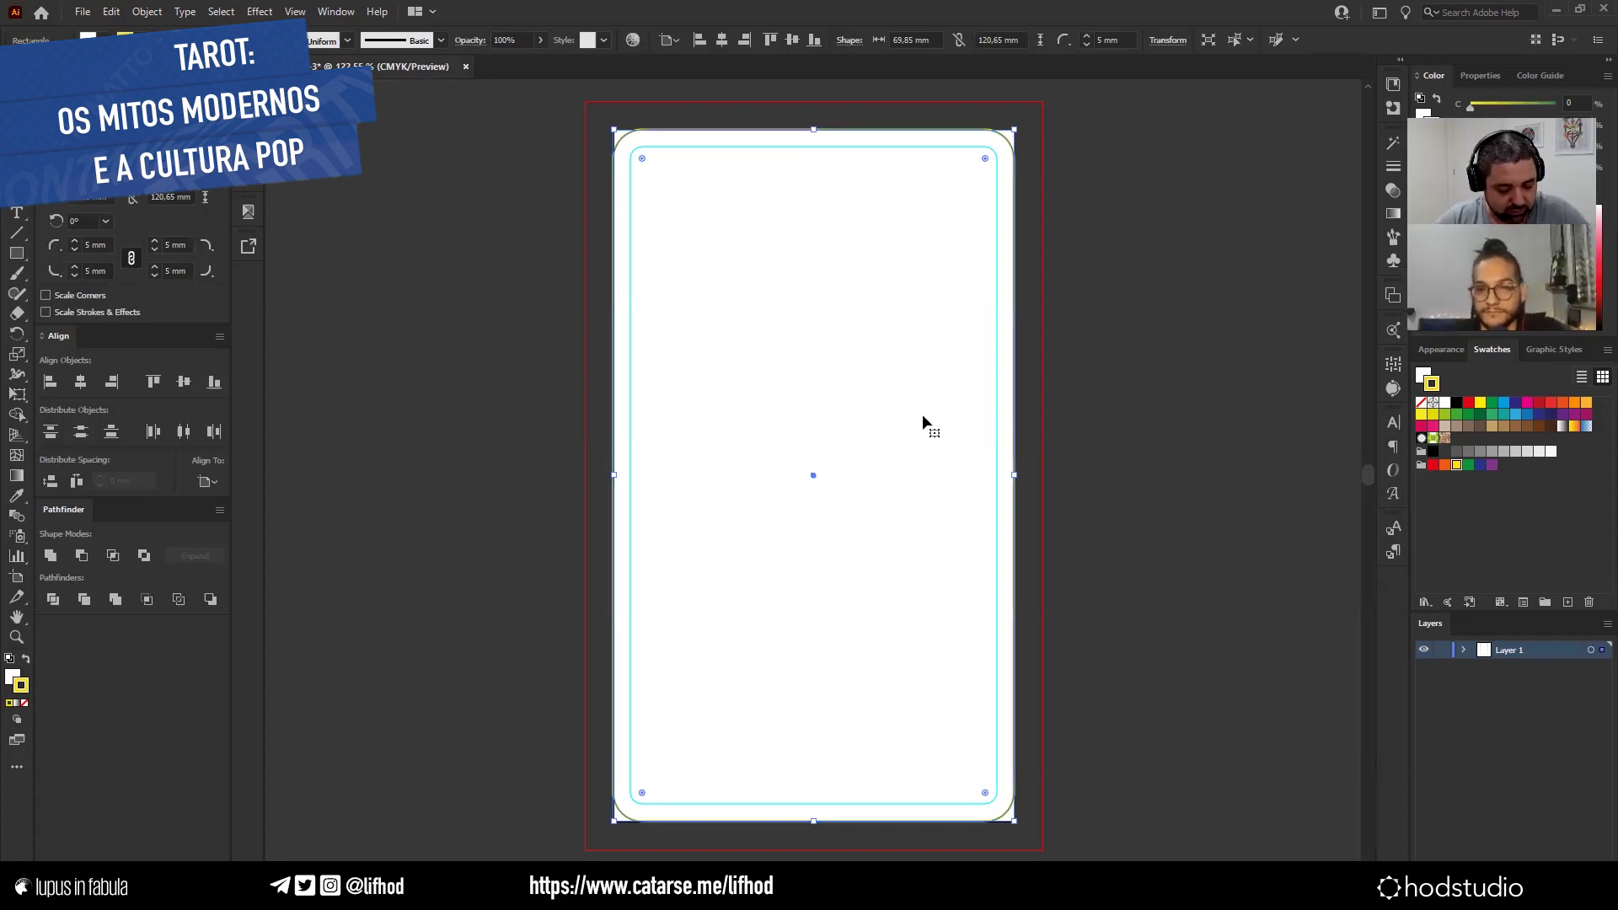
{"action": "key", "text": "shift+x"}
{"action": "key", "text": "slash"}
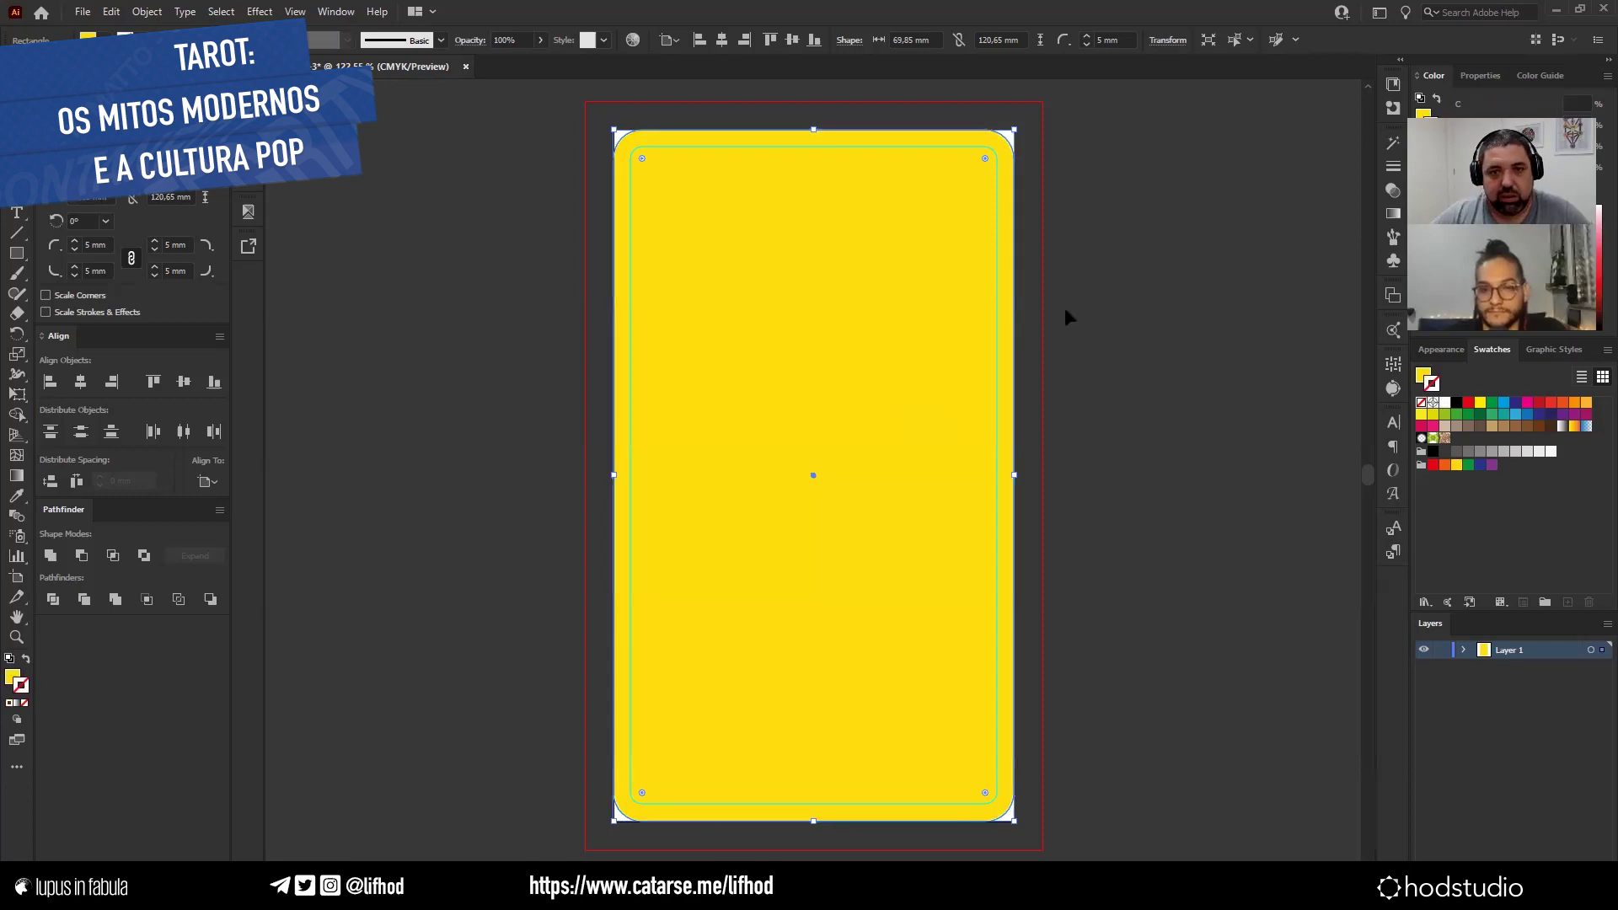
{"action": "left_click", "coordinate": [1064, 306]}
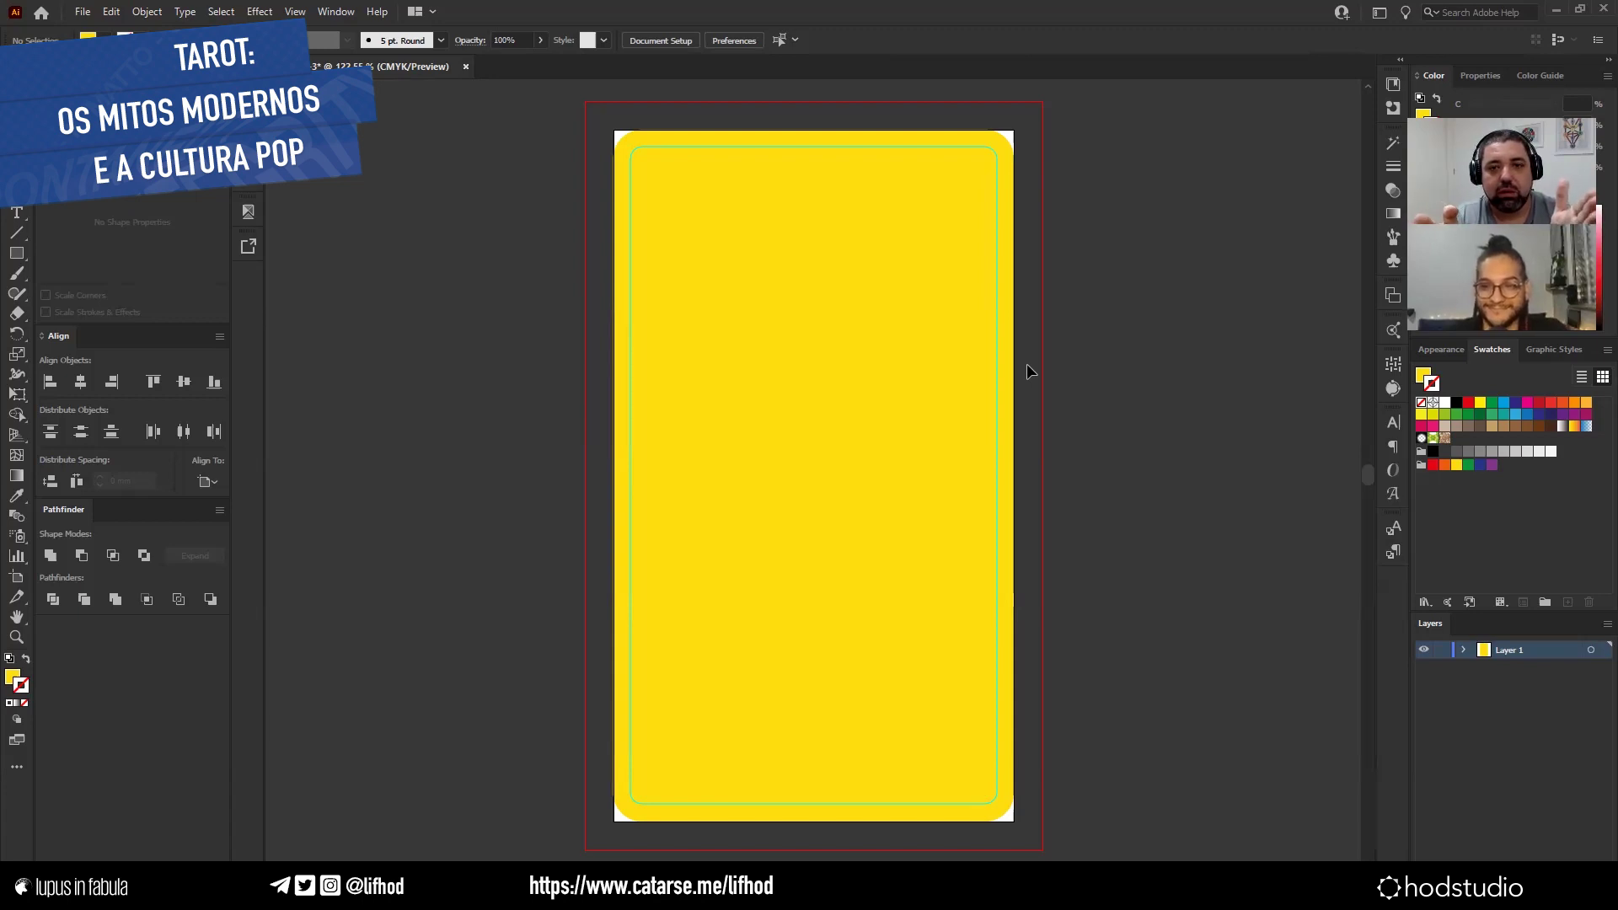
Enlarge the yellow rectangle from its centre beyond the artboard, extending its sides to the bleed line.
{"action": "left_click", "coordinate": [975, 368]}
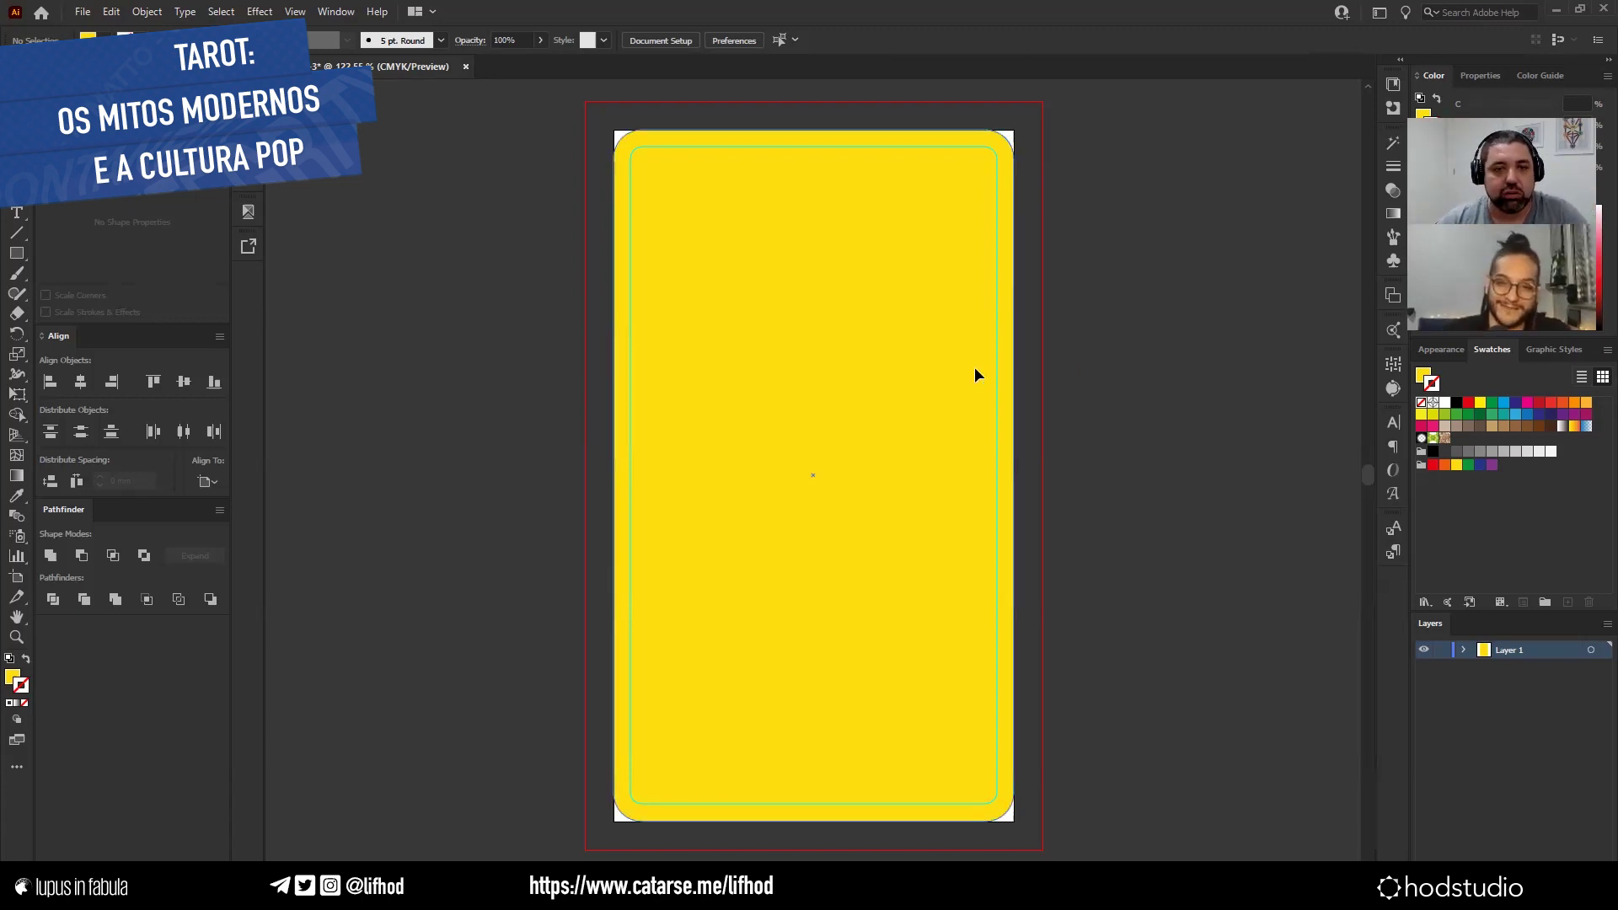
{"action": "left_click", "coordinate": [975, 368]}
{"action": "left_click_drag", "start_coordinate": [1015, 129], "coordinate": [1044, 100]}
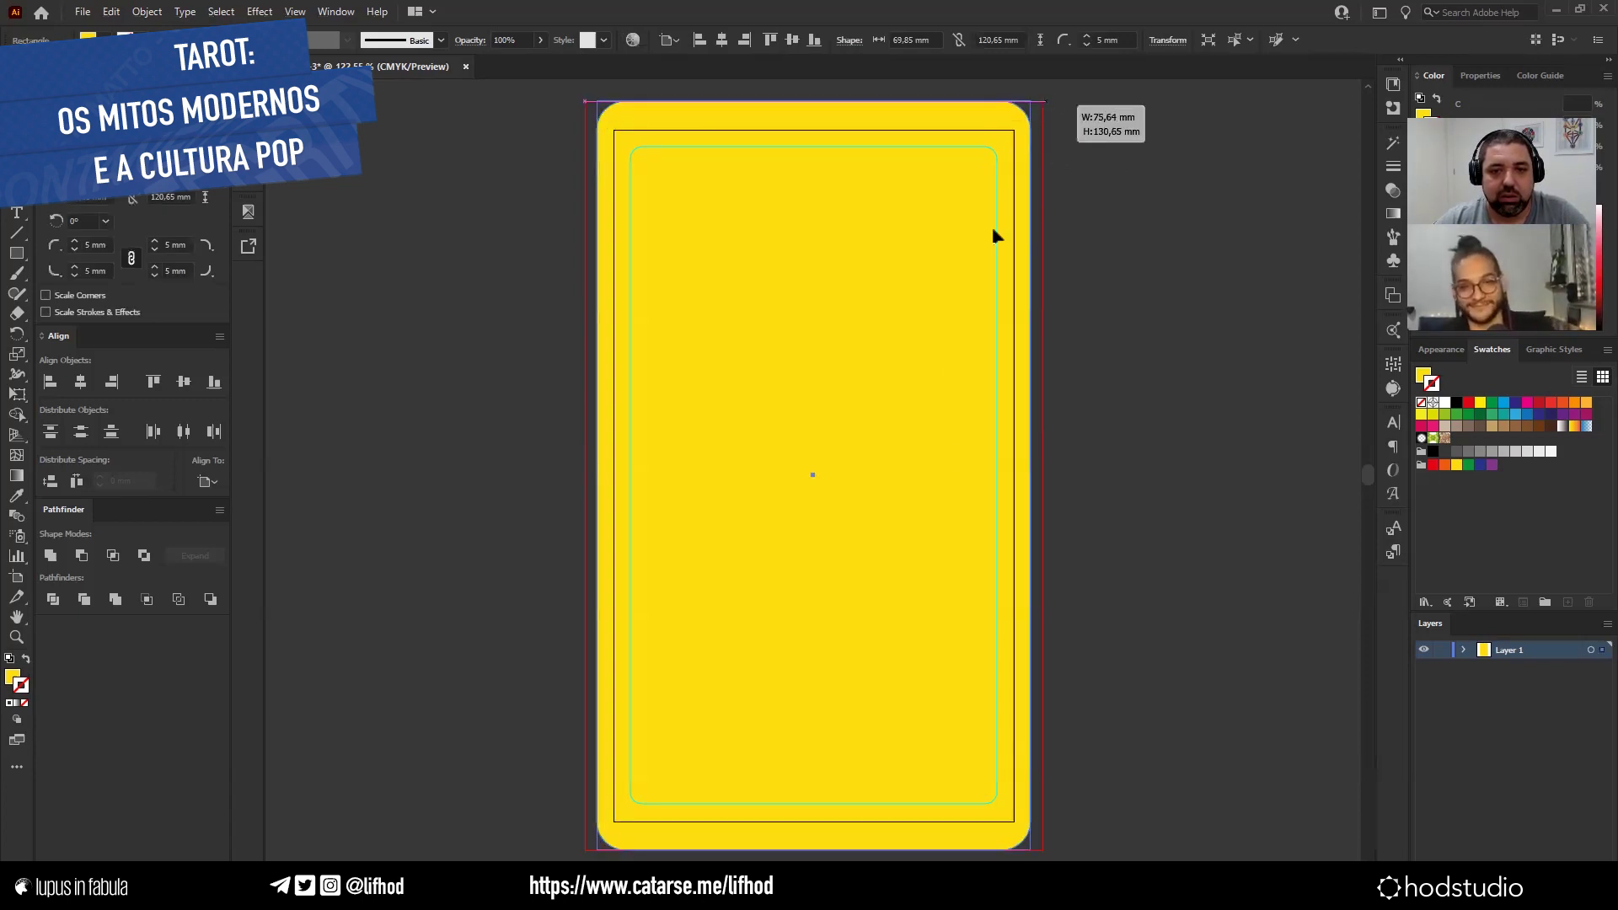
{"action": "left_click_drag", "start_coordinate": [1030, 473], "coordinate": [1043, 473]}
{"action": "left_click", "coordinate": [1119, 527]}
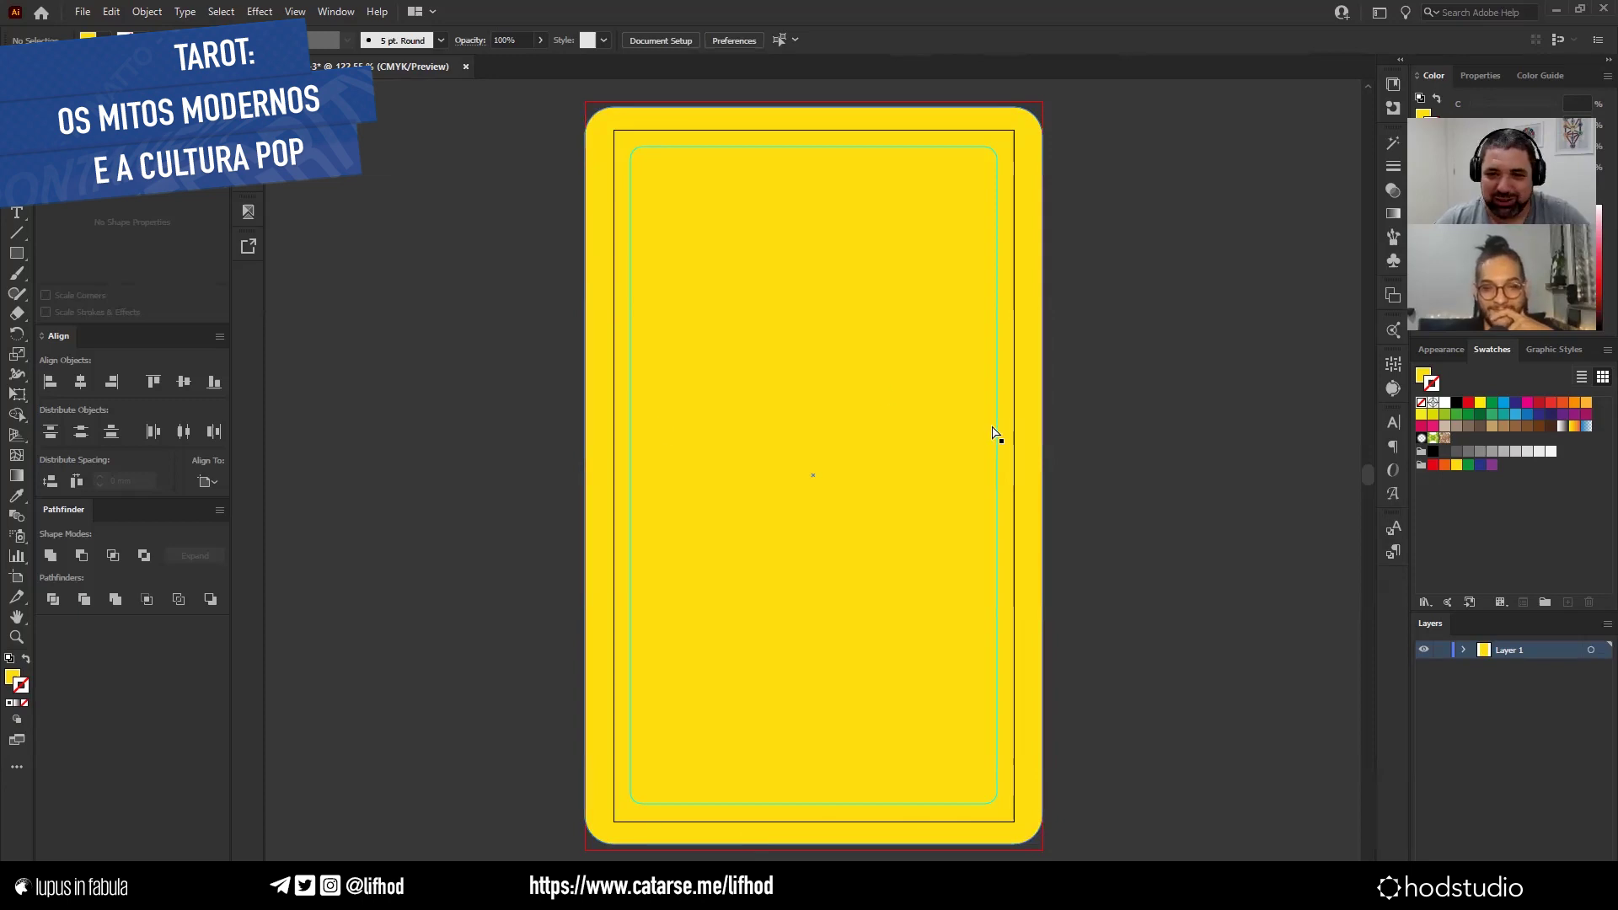
Undo the yellow rectangle's enlargement and restore the default white fill and black stroke on the rounded card shape.
{"action": "key", "text": "ctrl+z"}
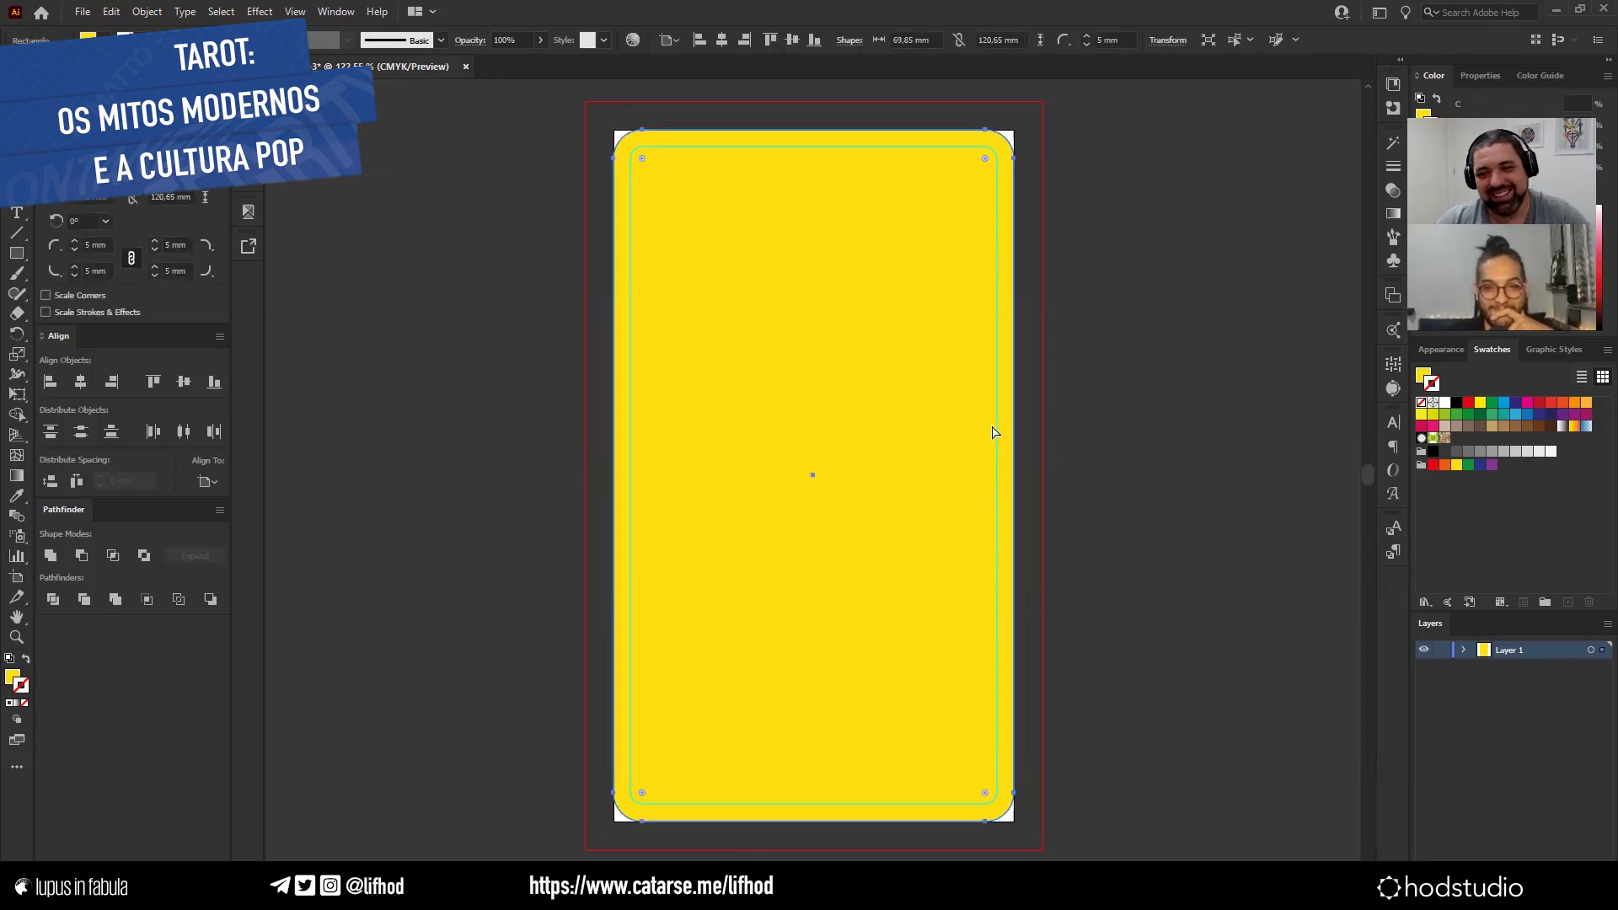
{"action": "key", "text": "shift+x"}
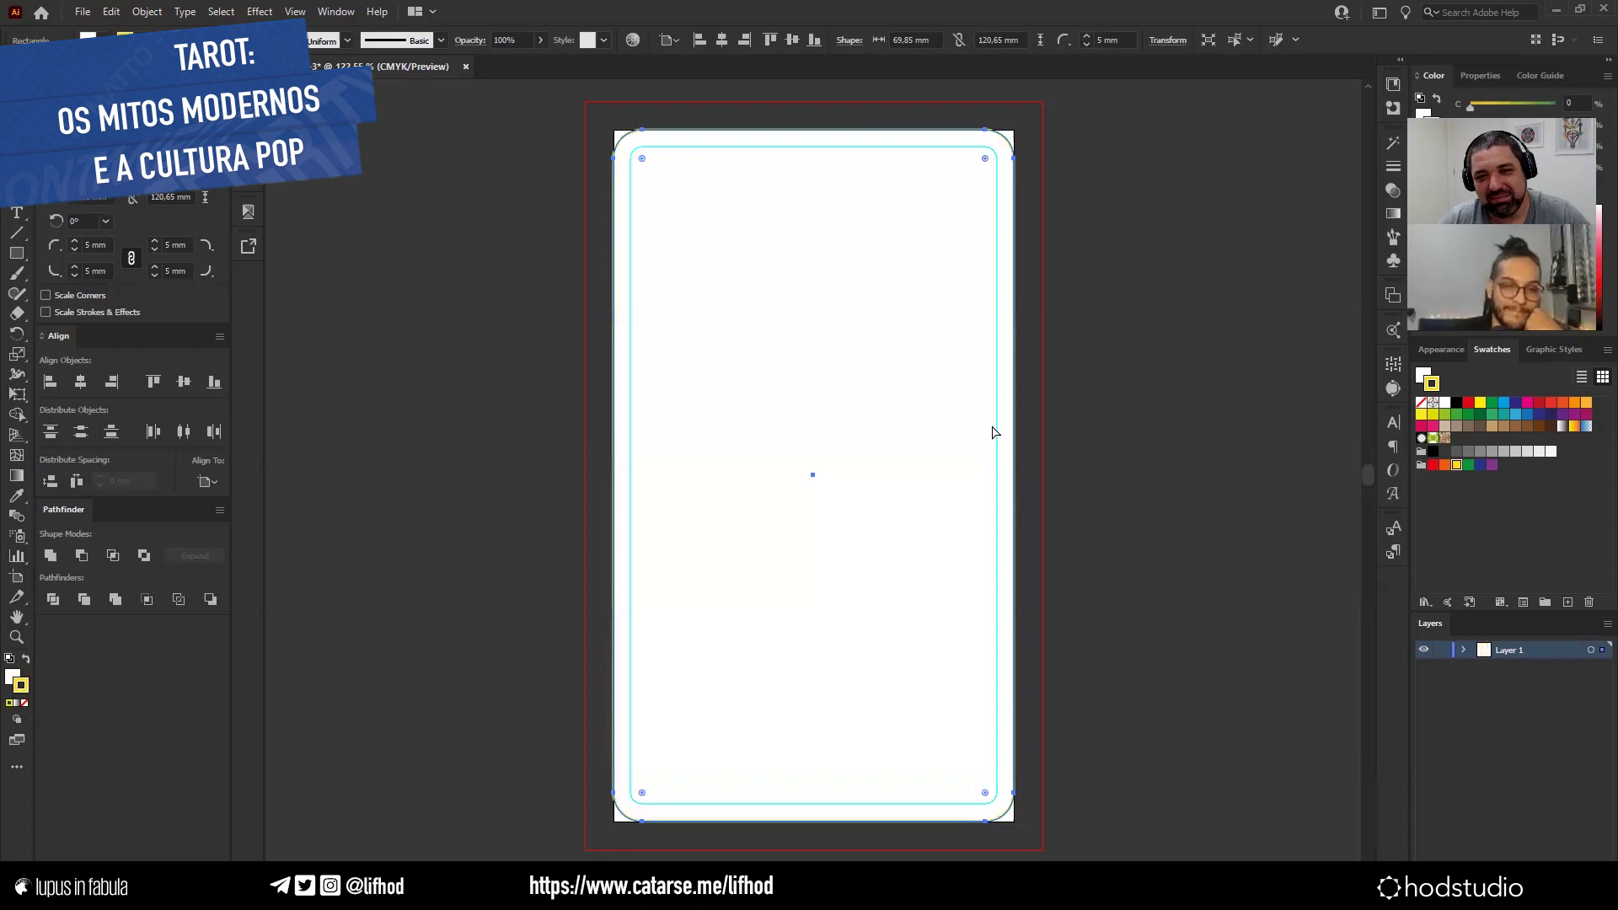
{"action": "left_click", "coordinate": [1146, 330]}
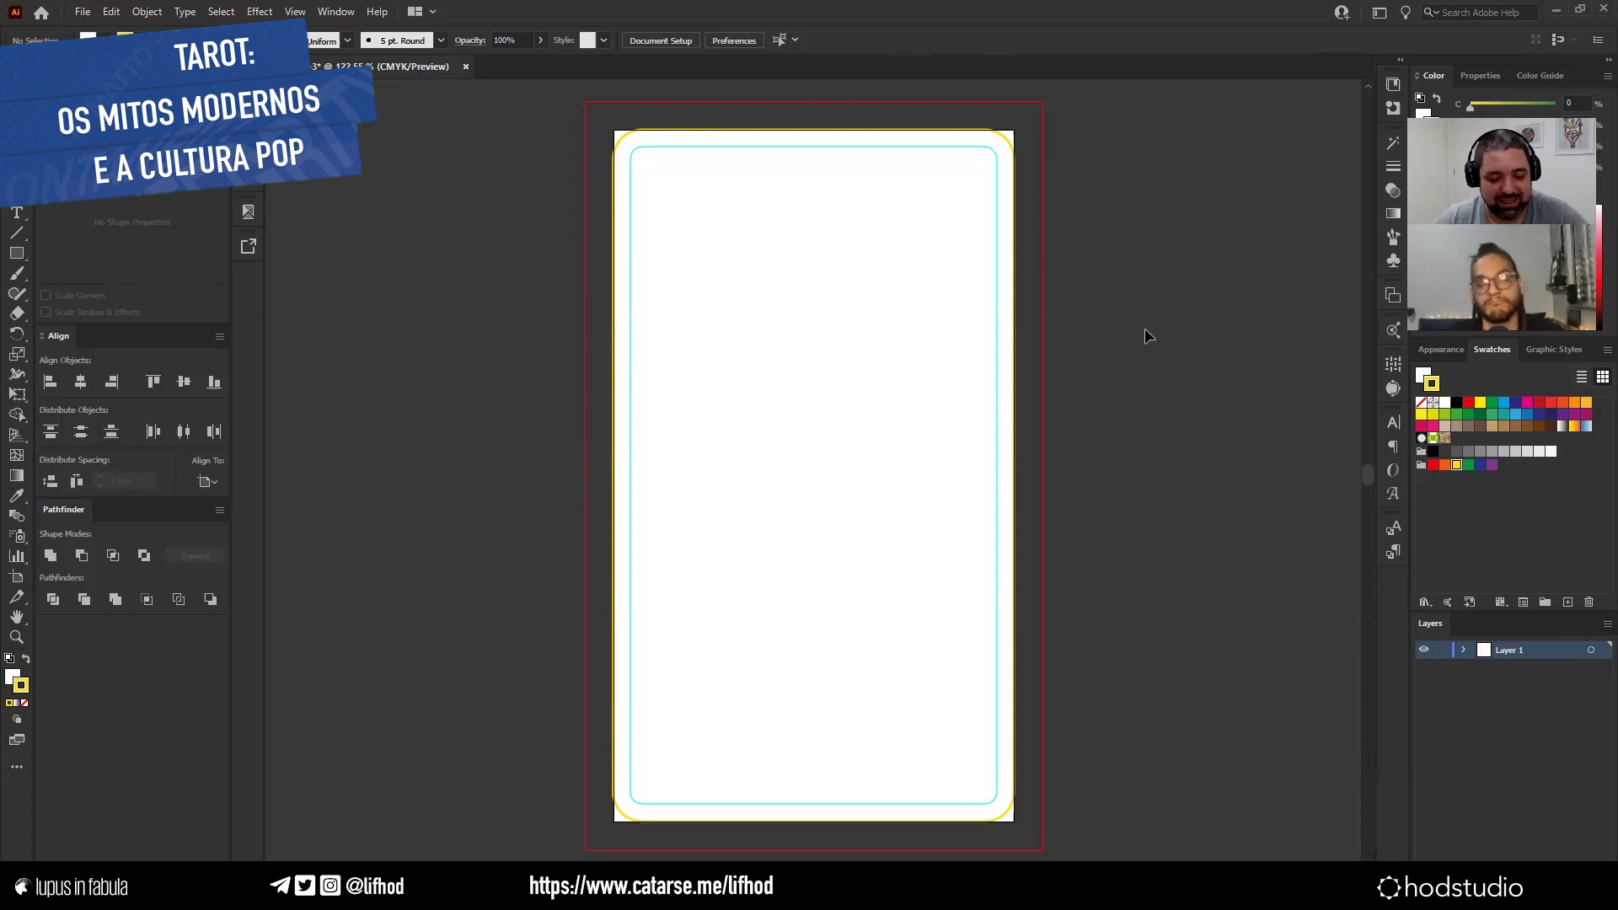
{"action": "key", "text": "ctrl+a"}
{"action": "key", "text": "d"}
{"action": "left_click", "coordinate": [1088, 332]}
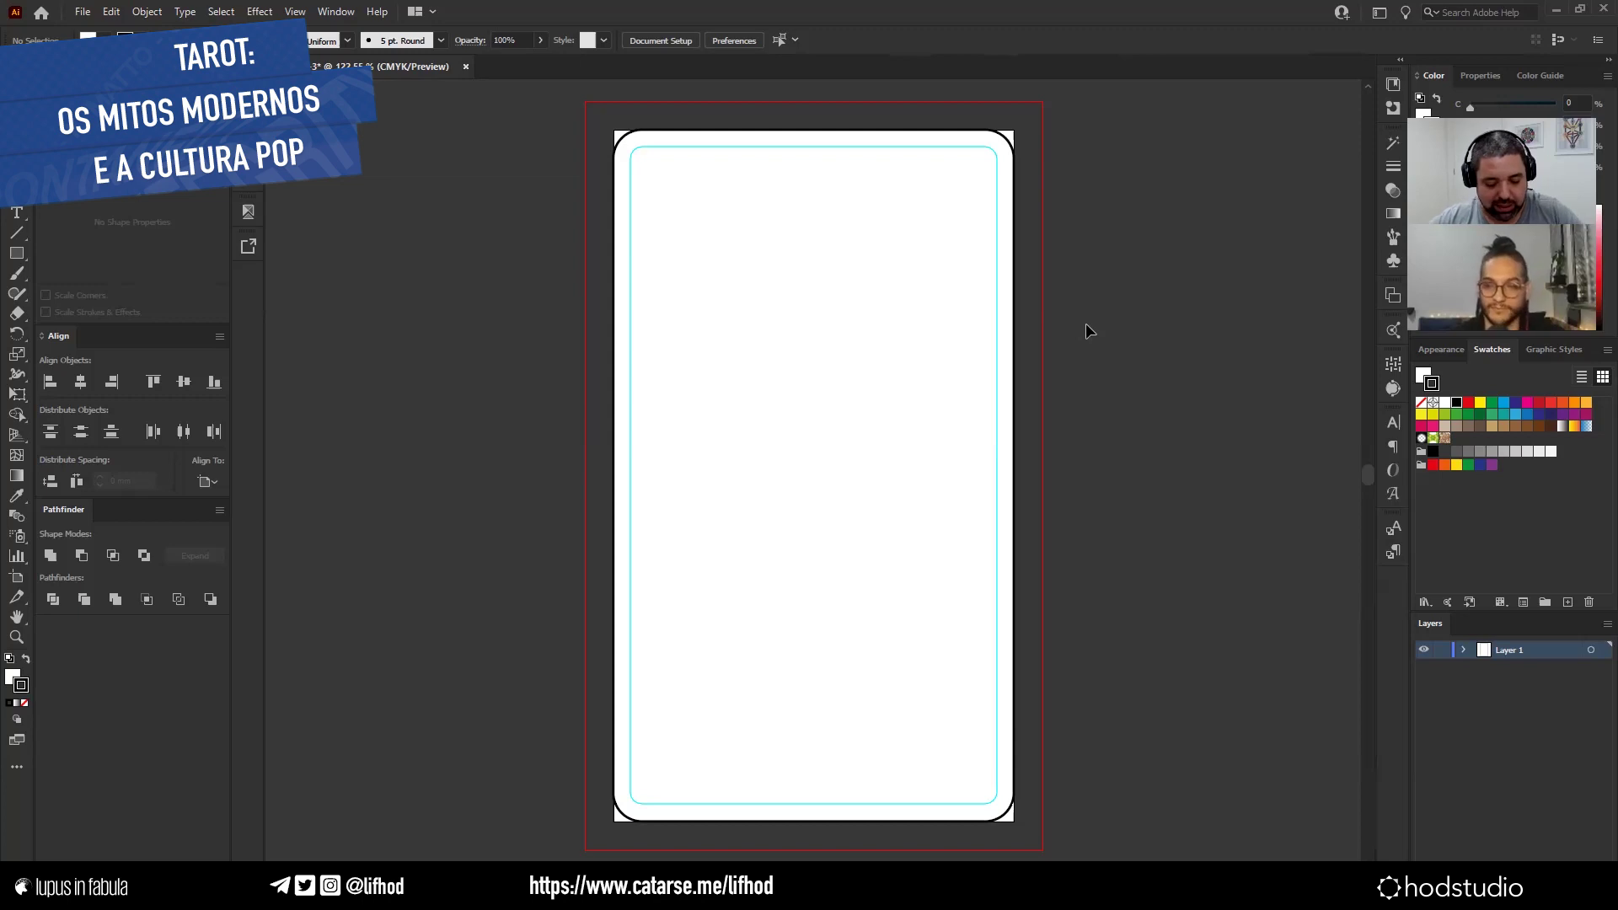
Create a new 69,85 x 120,65 mm document with 5 mm bleed and the RGB color mode.
{"action": "key", "text": "ctrl+n"}
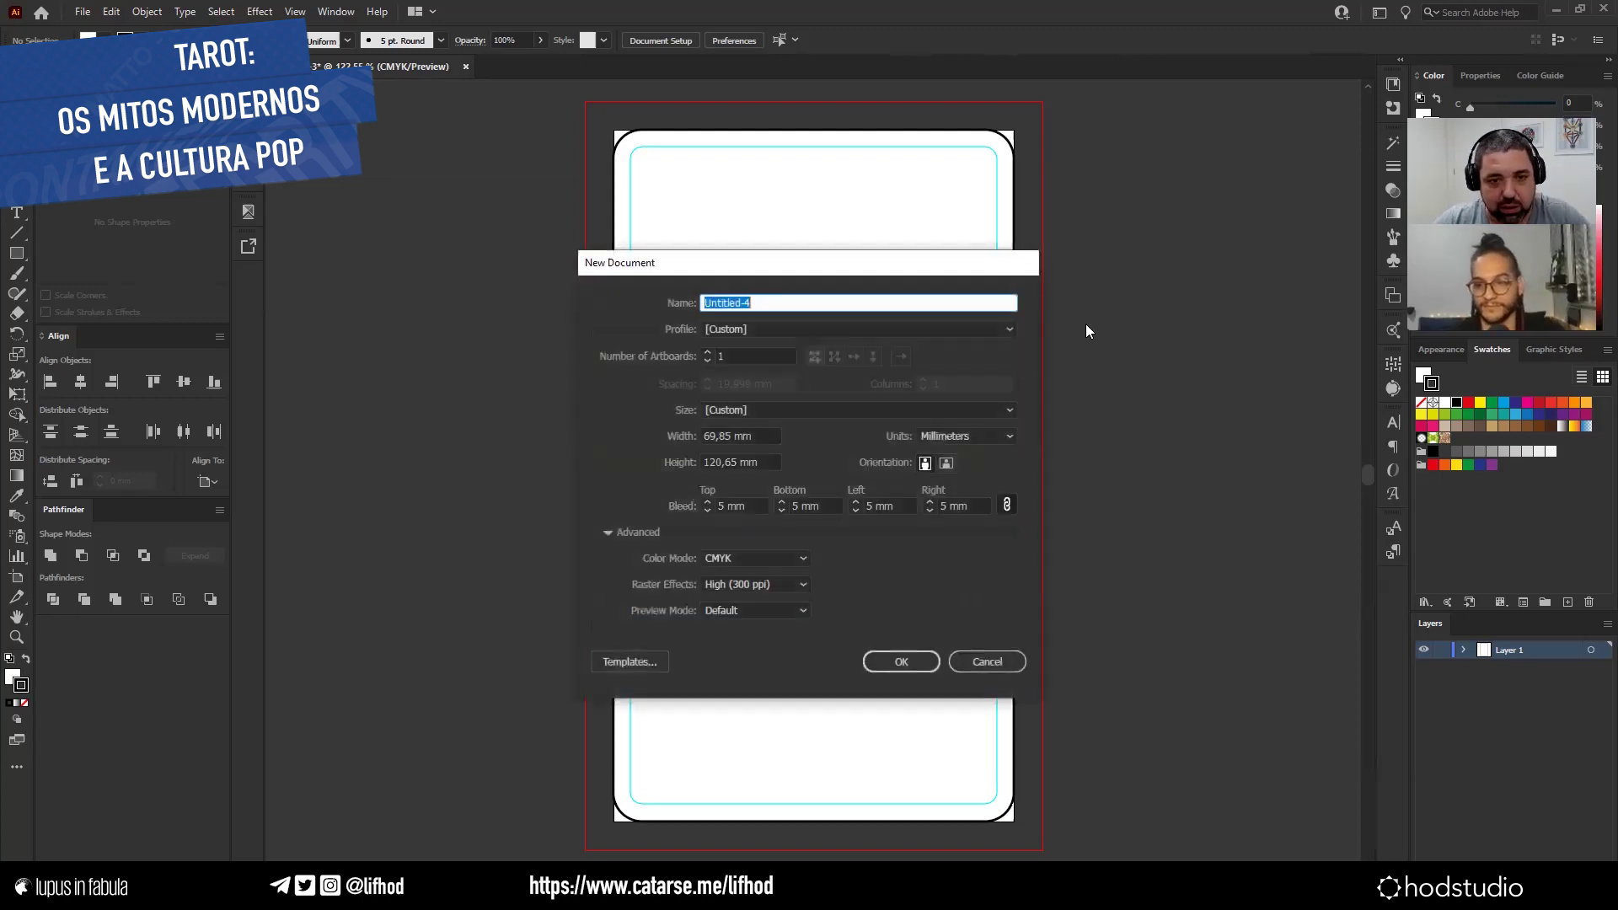
{"action": "left_click", "coordinate": [758, 556]}
{"action": "left_click", "coordinate": [739, 590]}
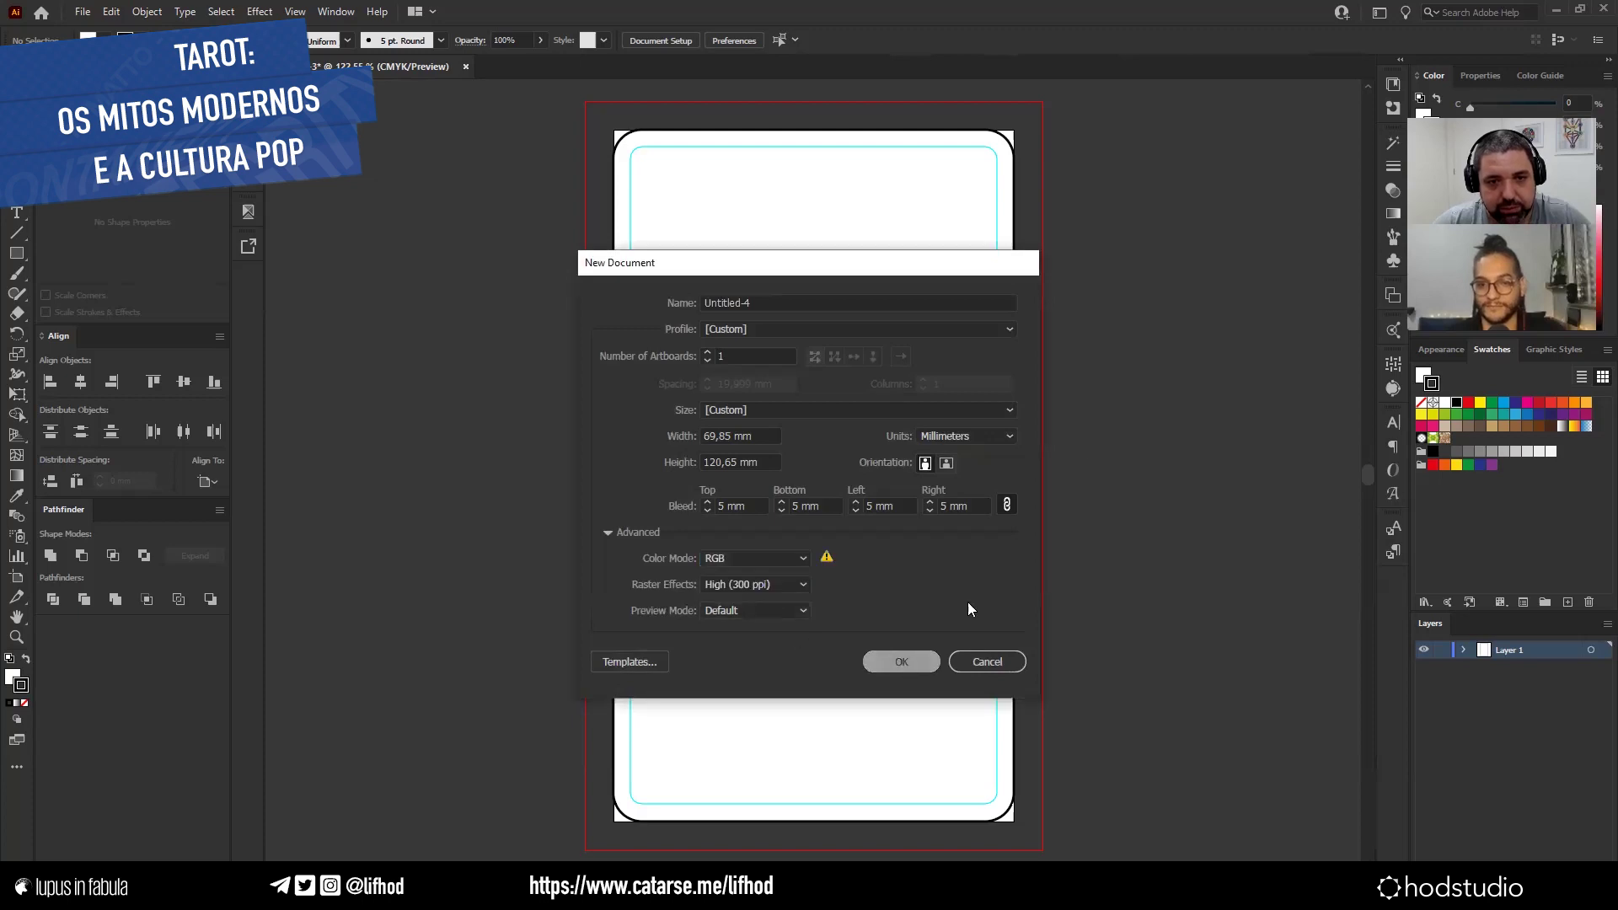
{"action": "key", "text": "Return"}
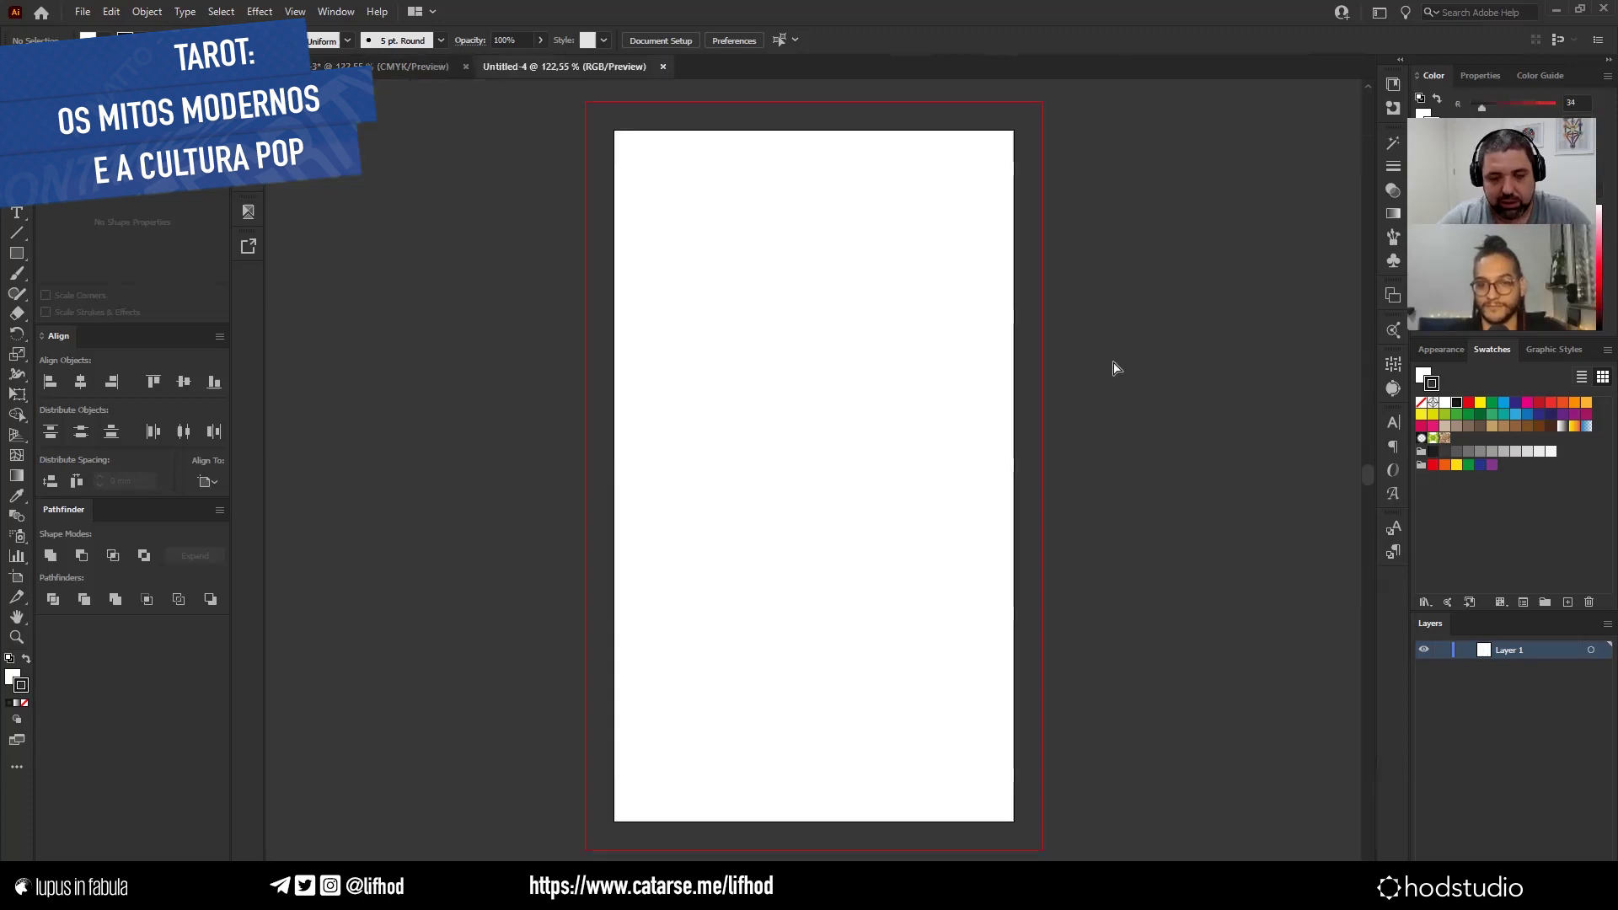
Draw a square about 19.6 mm wide on the artboard with no stroke.
{"action": "key", "text": "ctrl+equal"}
{"action": "key", "text": "ctrl+equal"}
{"action": "key", "text": "ctrl+equal"}
{"action": "key", "text": "ctrl+equal"}
{"action": "key", "text": "m"}
{"action": "left_click_drag", "start_coordinate": [549, 273], "coordinate": [918, 642]}
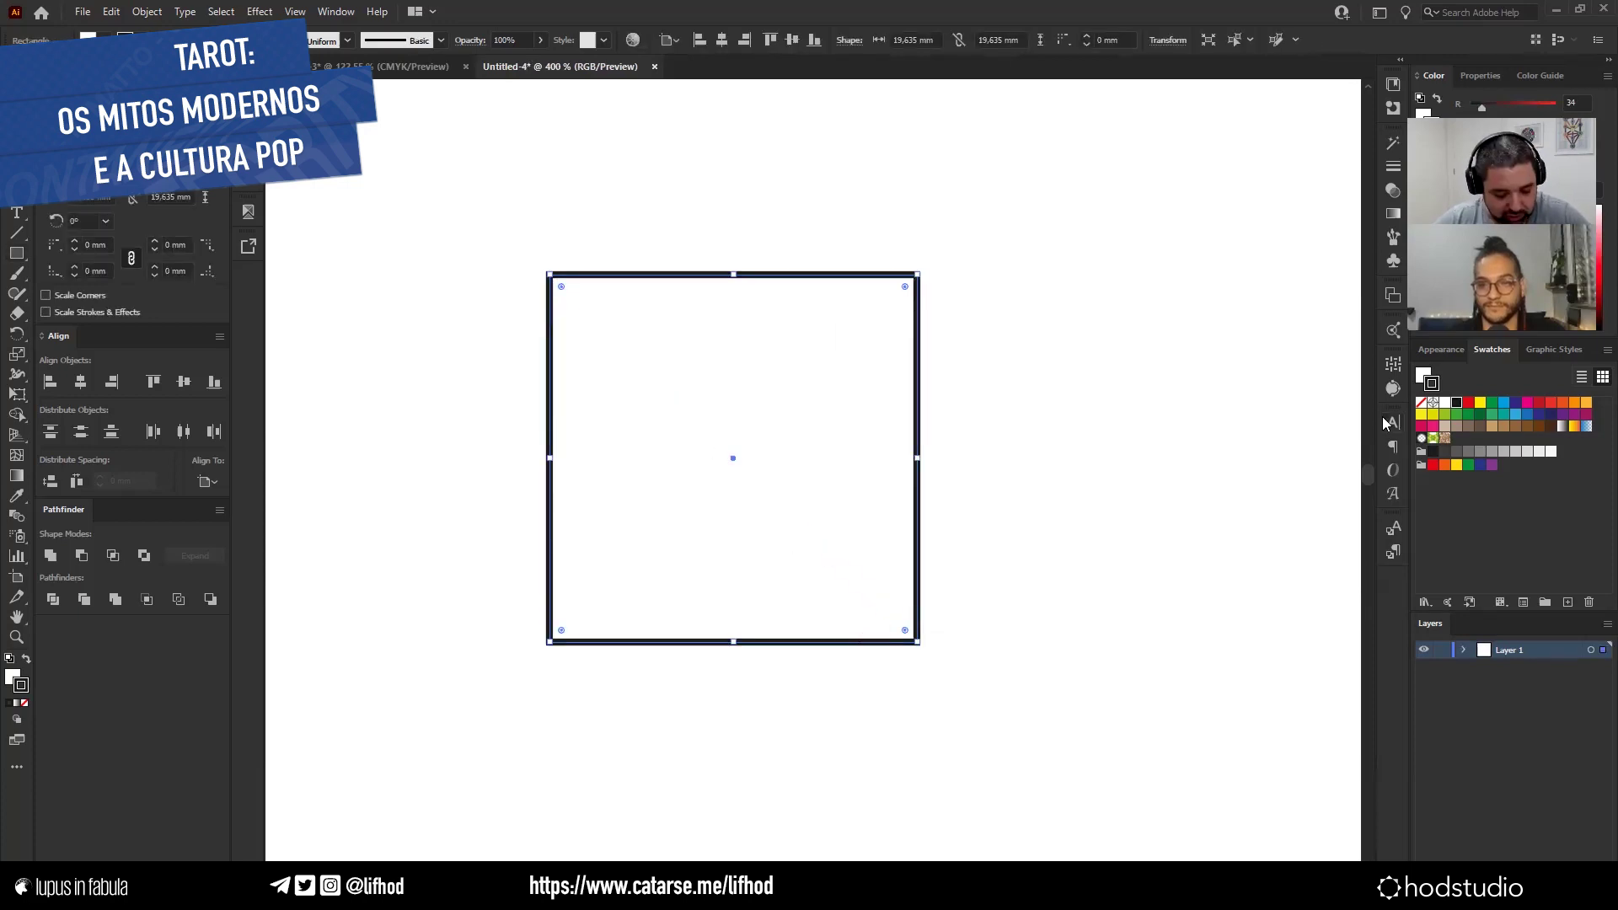
{"action": "key", "text": "slash"}
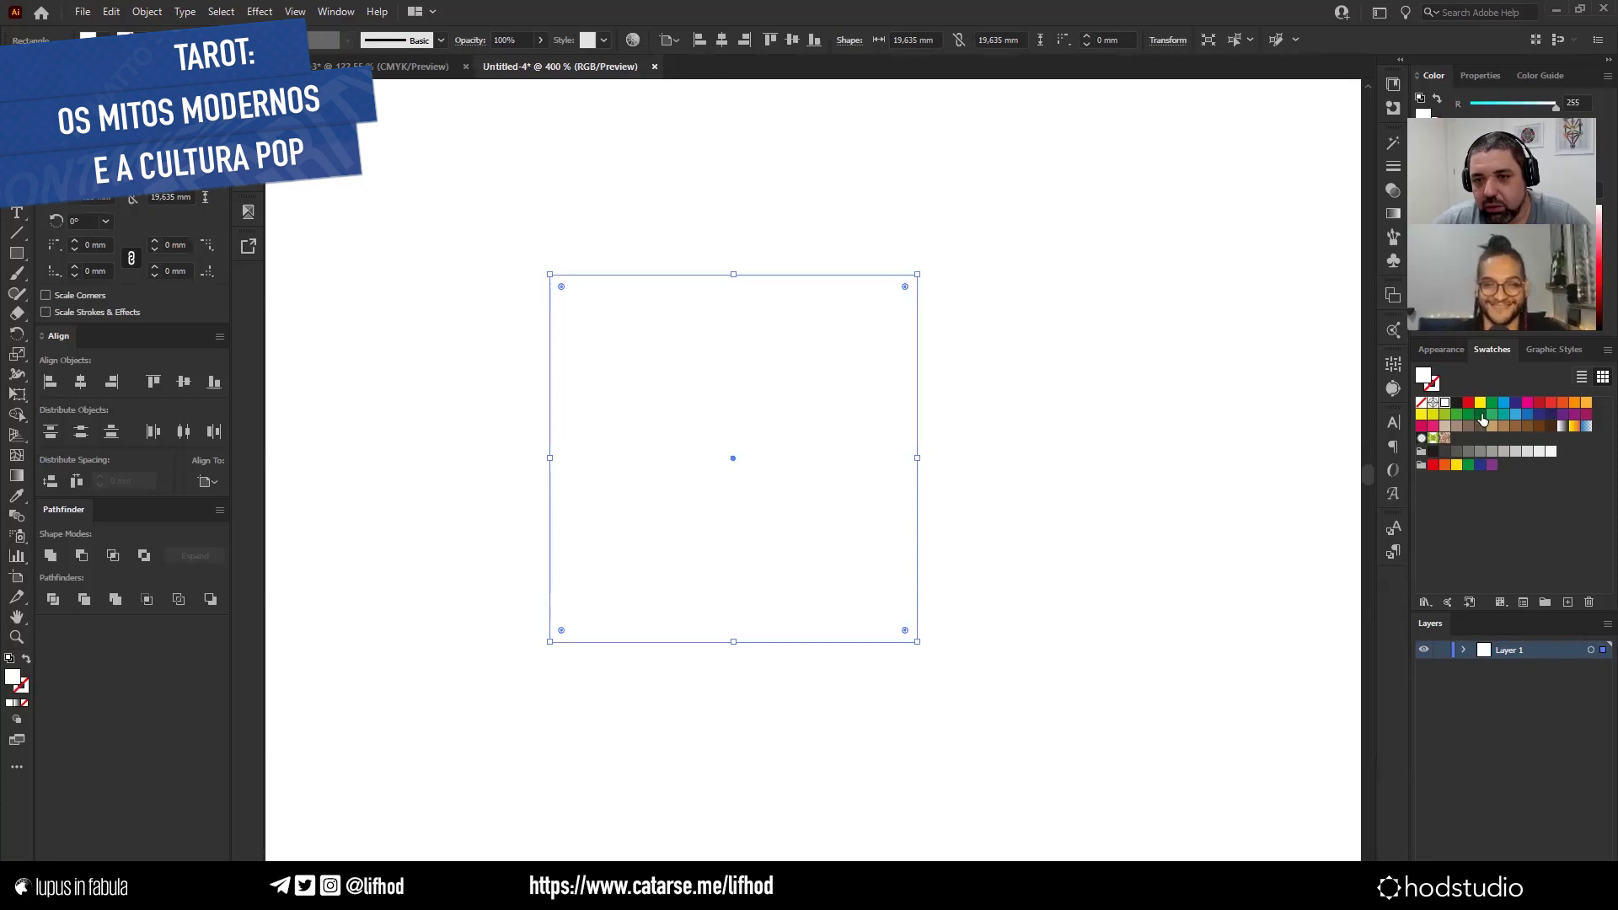
Fill the square with pure red, setting its RGB values to 255, 0, 0.
{"action": "left_click", "coordinate": [1470, 403]}
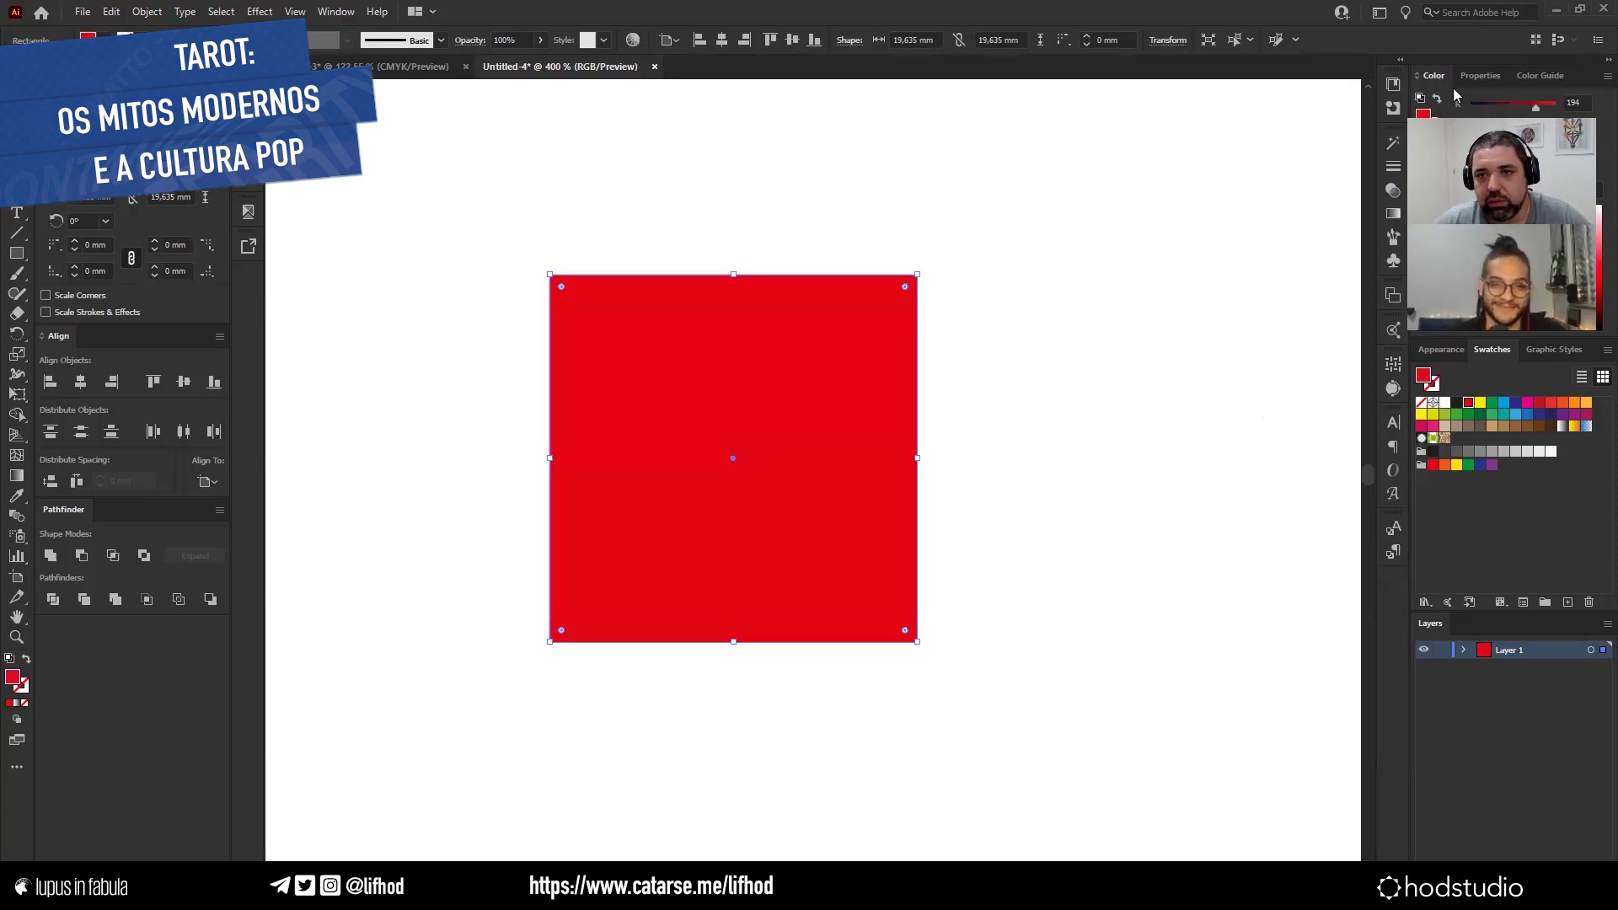
{"action": "left_click", "coordinate": [1574, 102]}
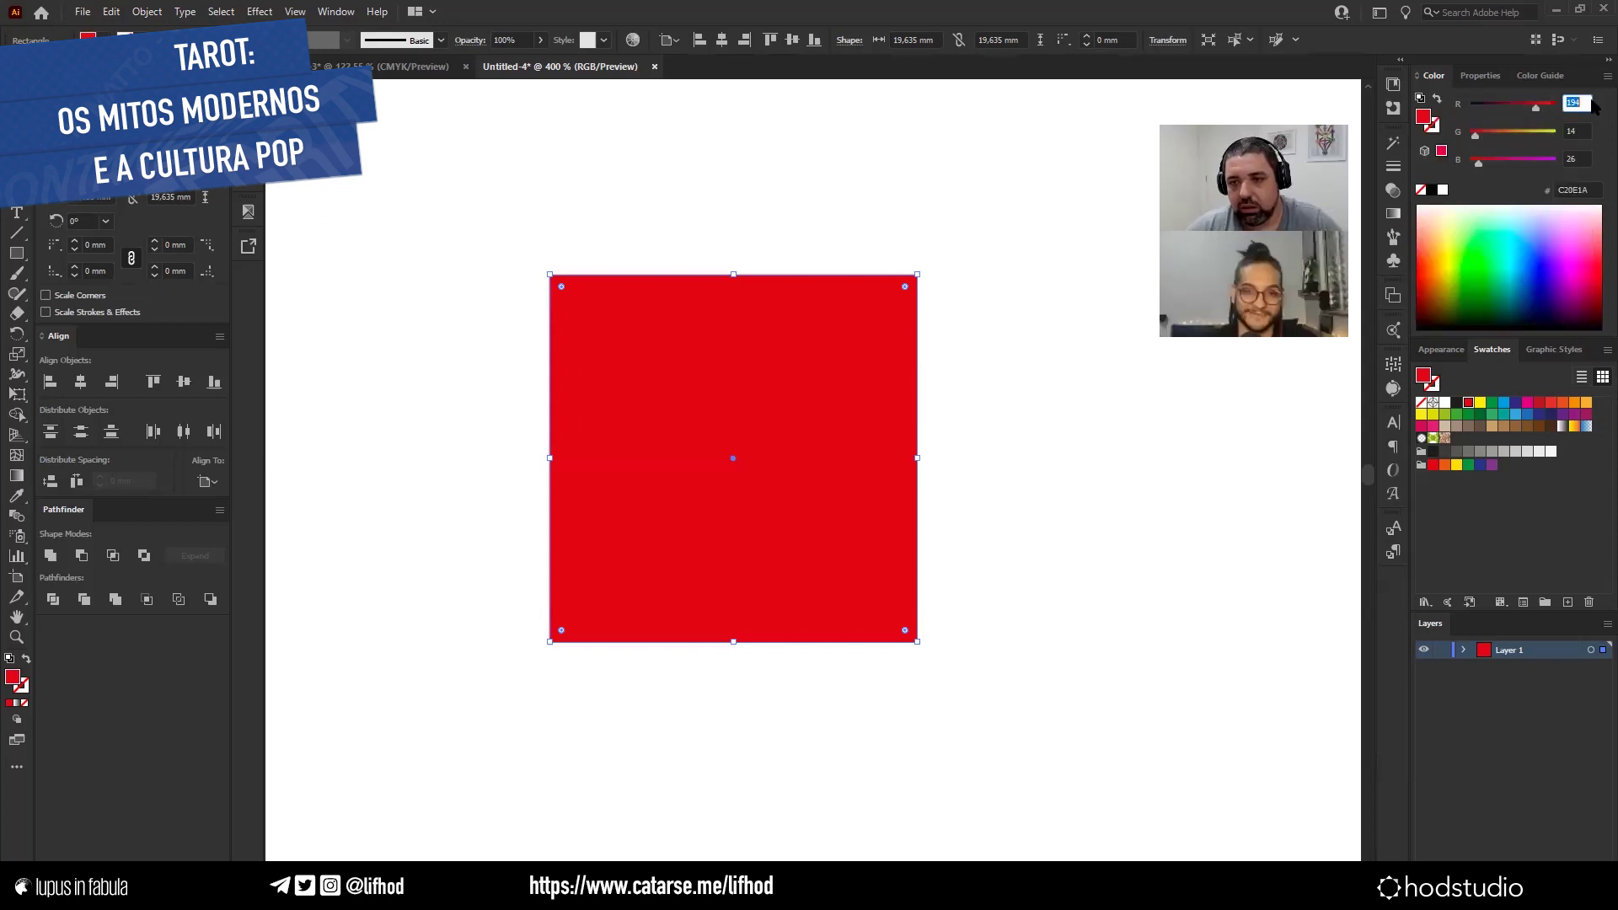
{"action": "type", "text": "255"}
{"action": "key", "text": "Tab"}
{"action": "type", "text": "0"}
{"action": "key", "text": "Tab"}
{"action": "type", "text": "0"}
{"action": "key", "text": "Return"}
{"action": "left_click", "coordinate": [969, 354]}
Duplicate the red square beside it on the right and set the copy's fill to RGB 0, 255, 0.
{"action": "left_click_drag", "start_coordinate": [910, 462], "coordinate": [690, 319]}
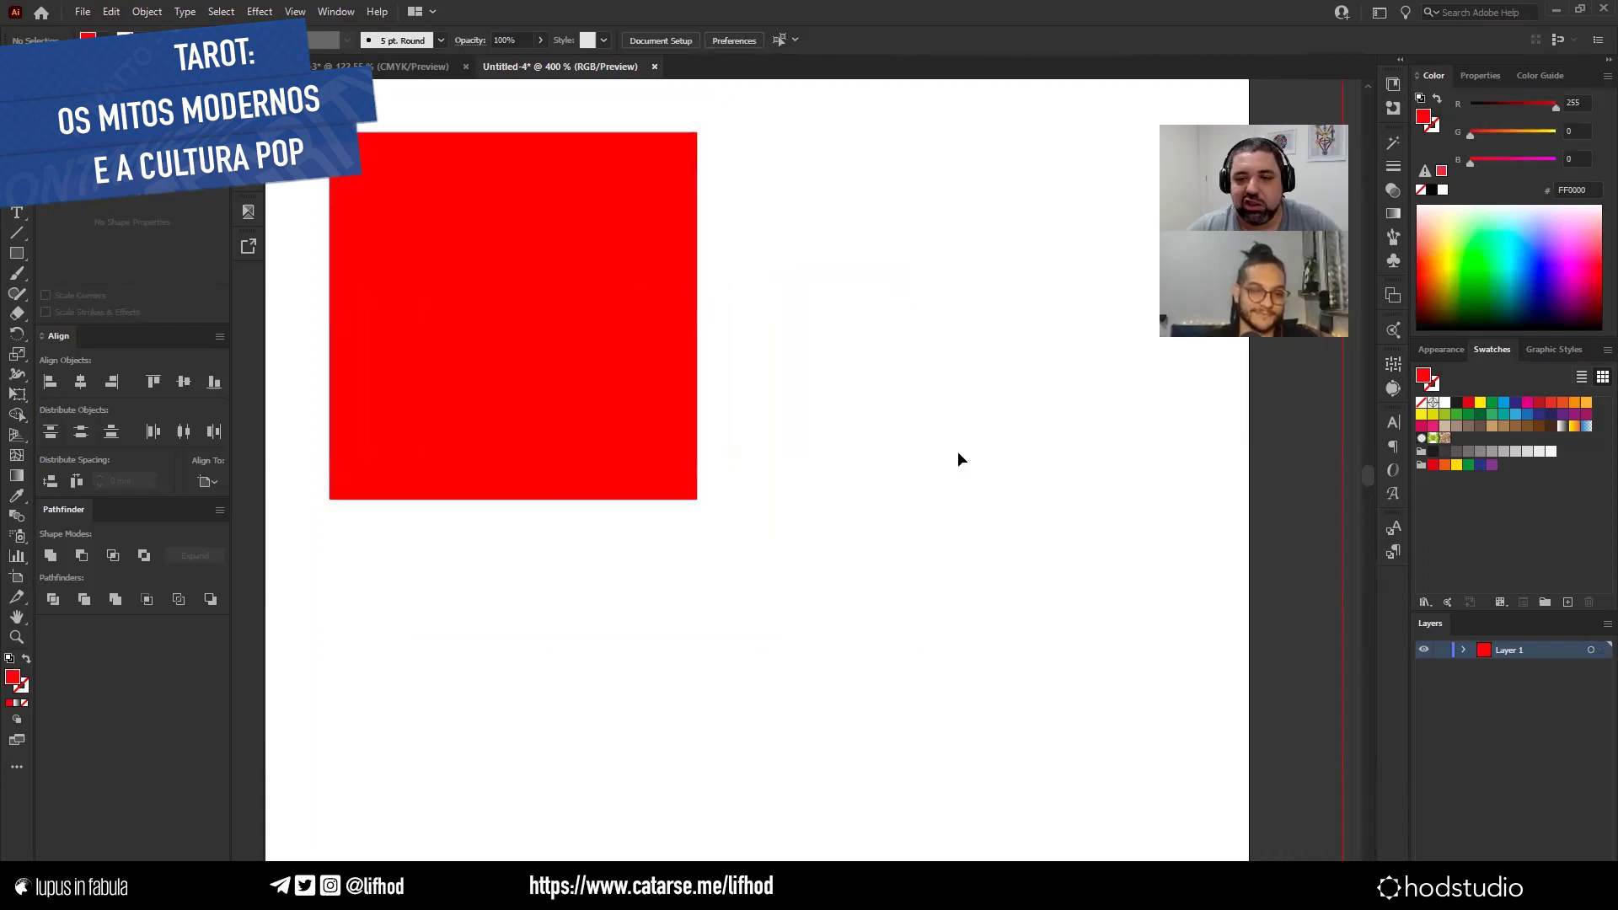
{"action": "left_click_drag", "start_coordinate": [484, 412], "coordinate": [863, 402], "text": "alt"}
{"action": "left_click", "coordinate": [1574, 102]}
{"action": "type", "text": "0"}
{"action": "key", "text": "Tab"}
{"action": "type", "text": "255"}
{"action": "key", "text": "Return"}
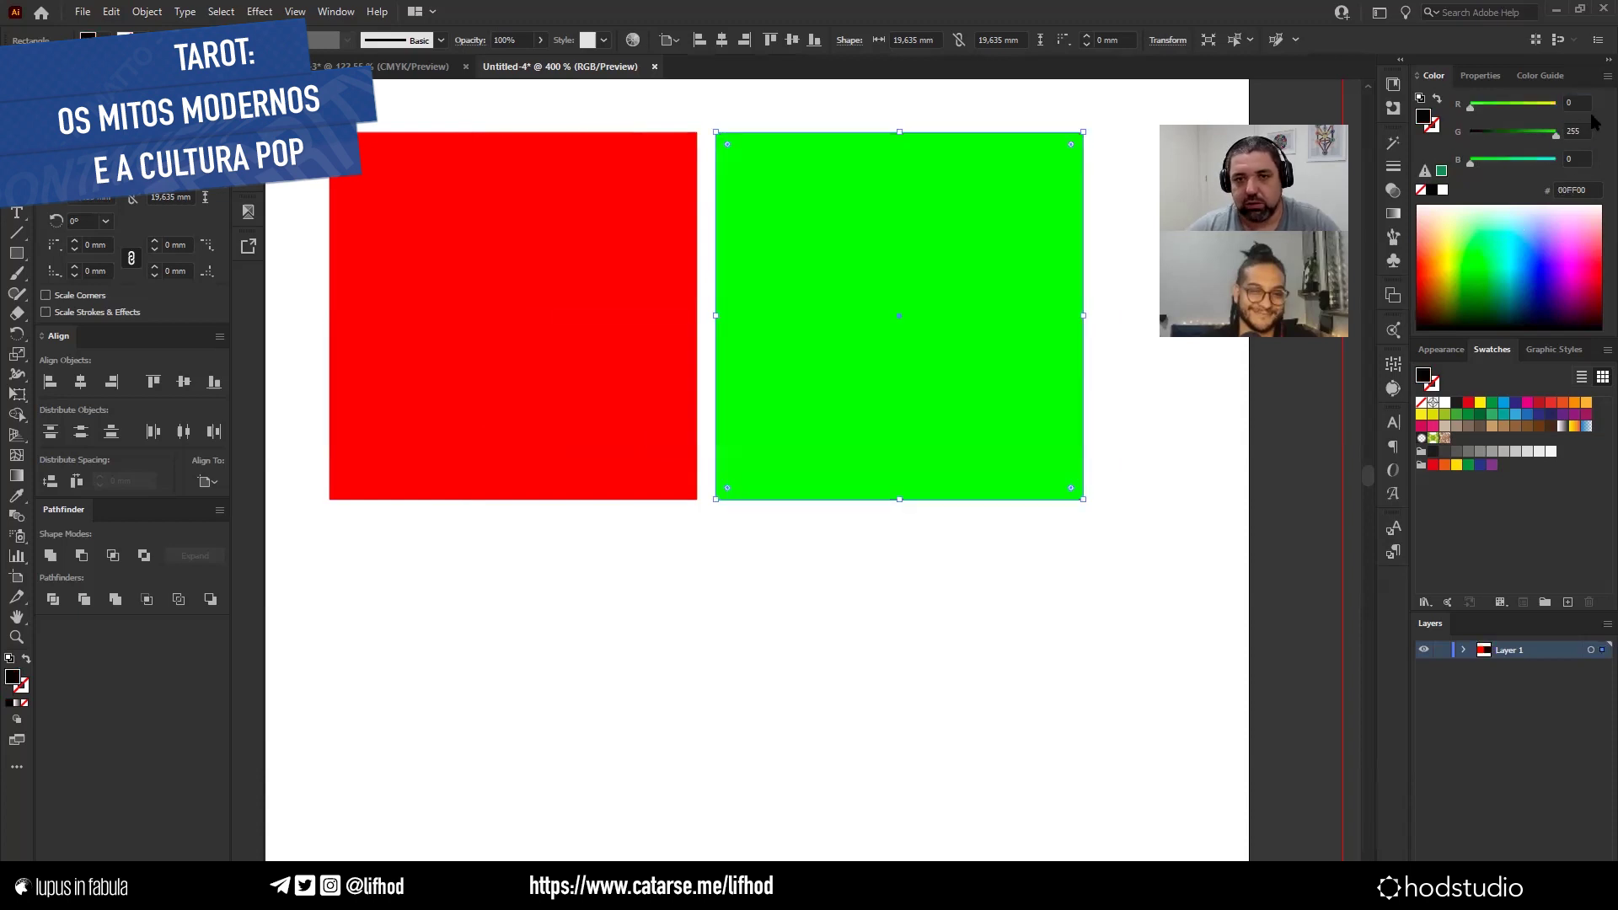
Duplicate the green square below and between the other two, and set the copy's fill to RGB 0, 0, 255.
{"action": "left_click_drag", "start_coordinate": [940, 234], "coordinate": [757, 622], "text": "alt"}
{"action": "left_click", "coordinate": [1576, 130]}
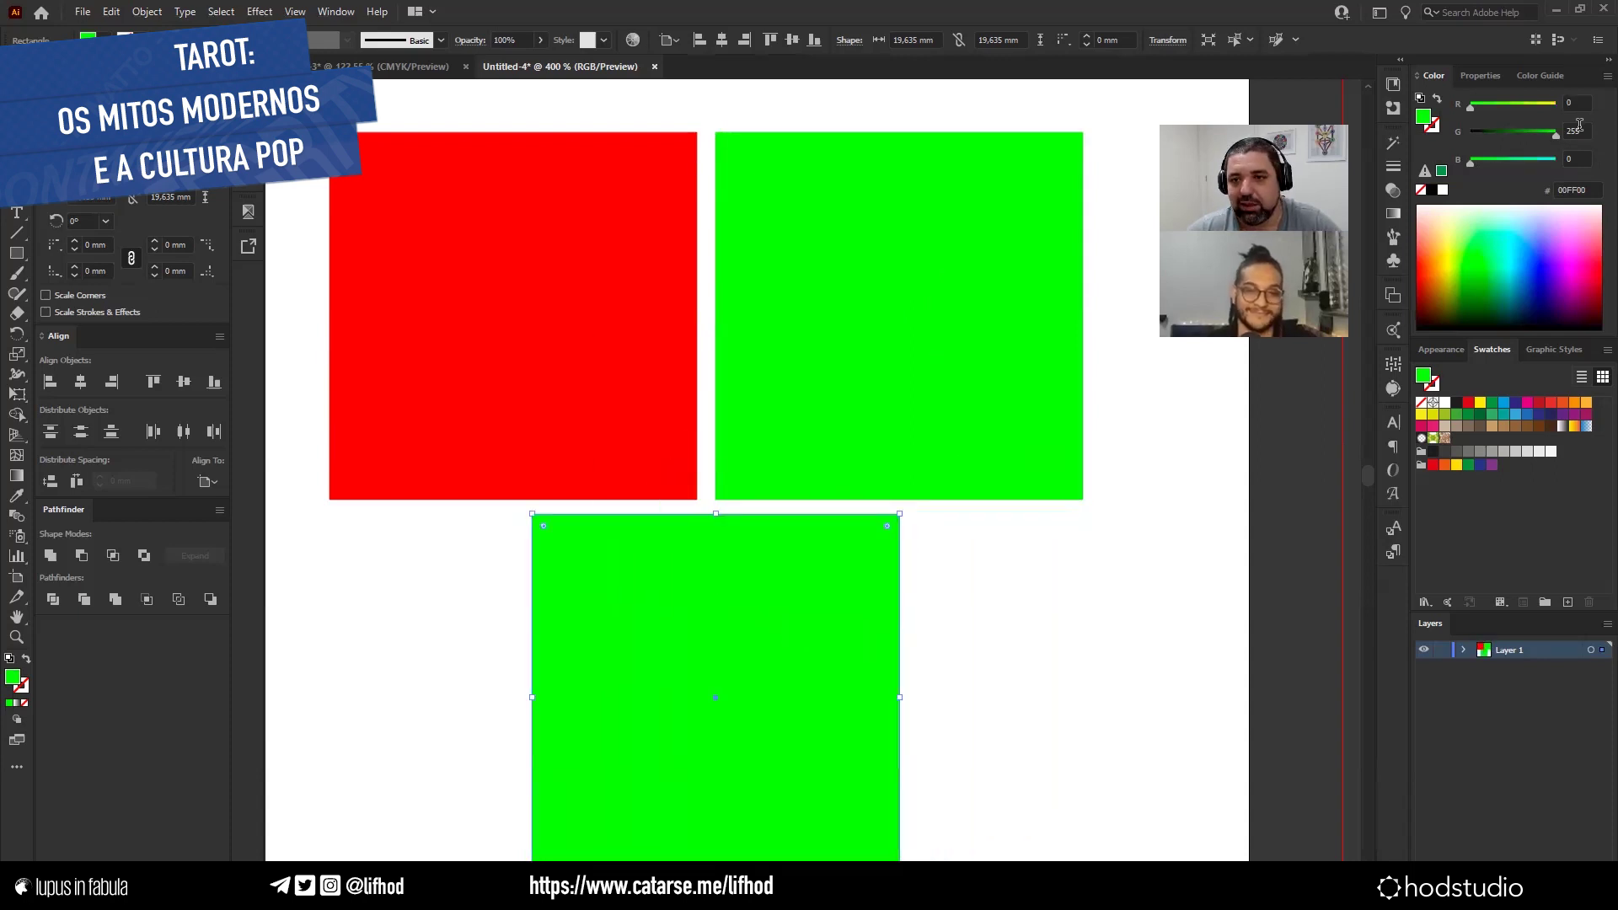
{"action": "type", "text": "0"}
{"action": "key", "text": "Tab"}
{"action": "type", "text": "255"}
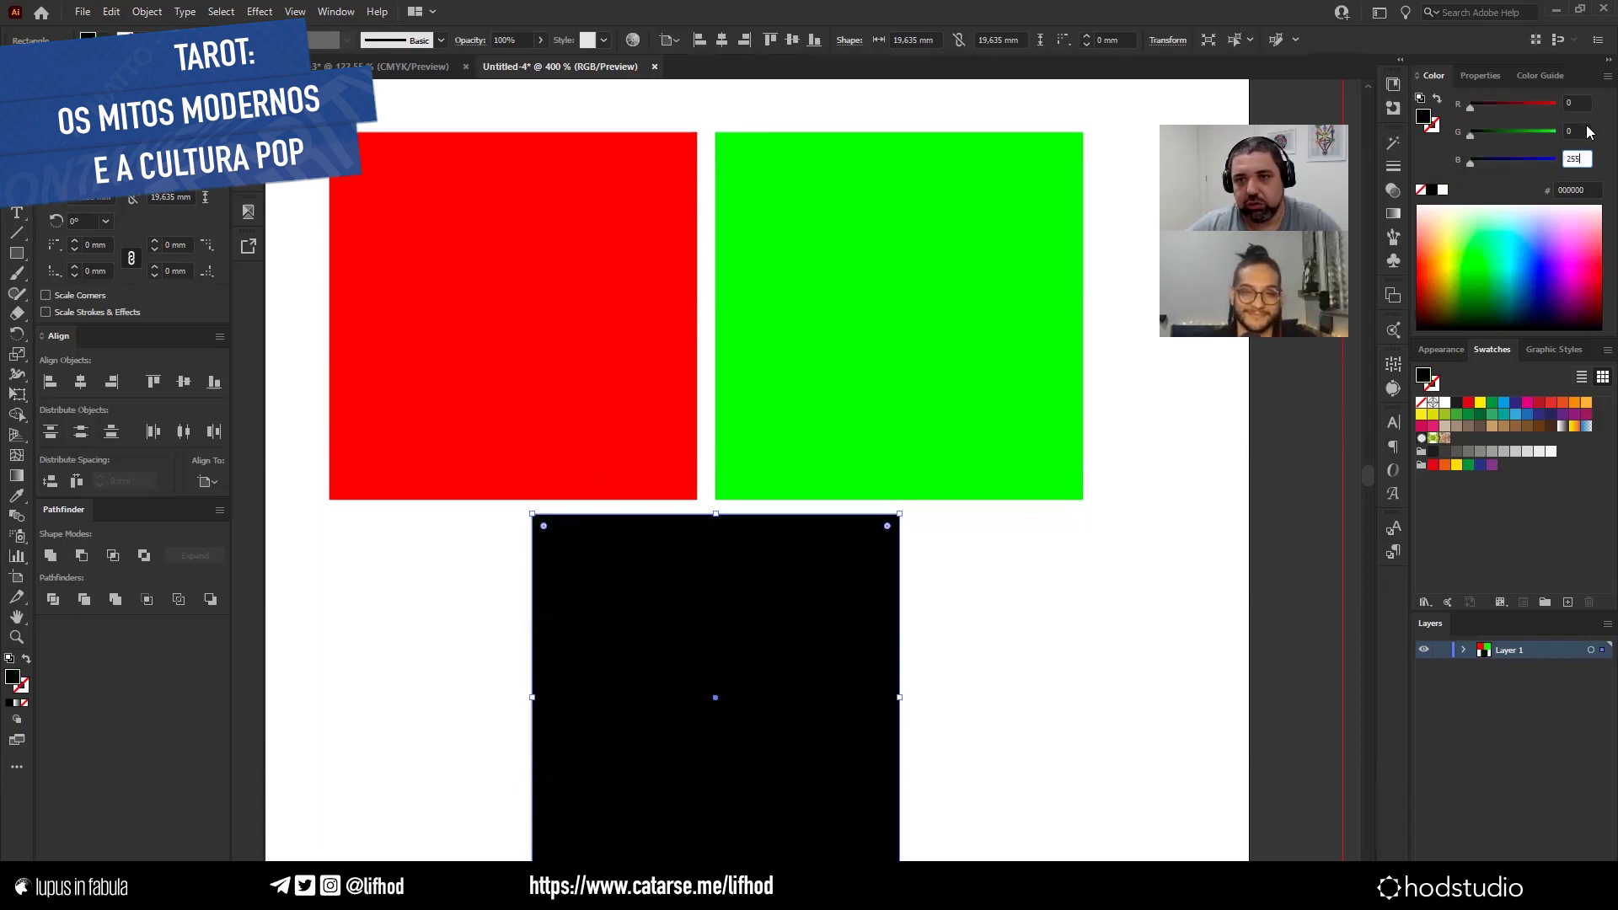
{"action": "key", "text": "Return"}
{"action": "left_click_drag", "start_coordinate": [657, 665], "coordinate": [689, 616]}
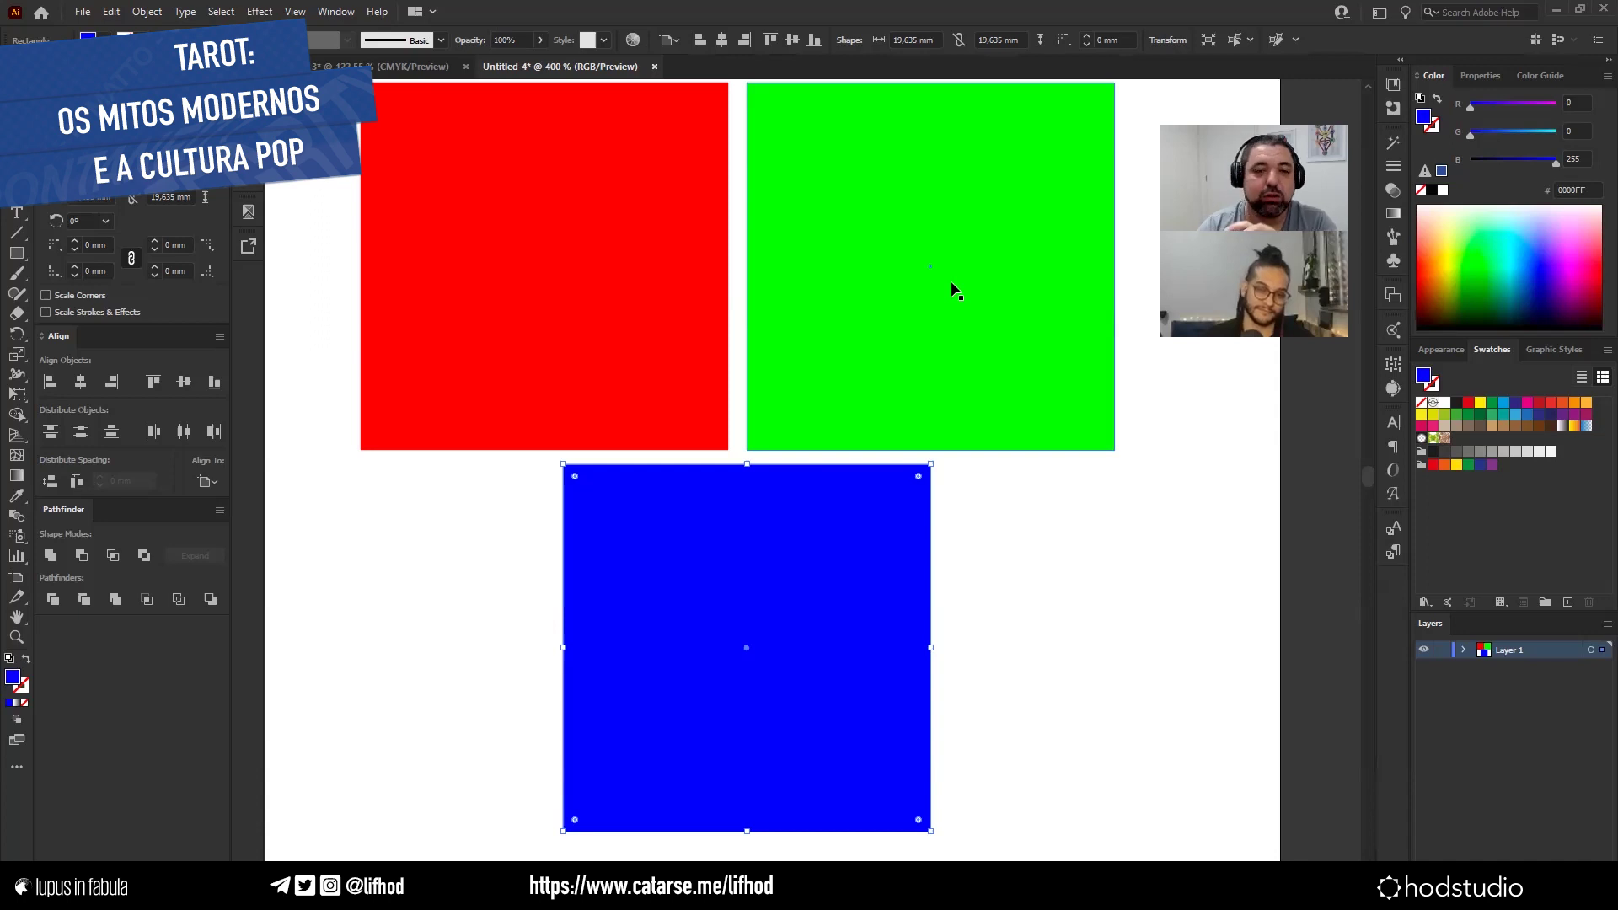
Convert the document color mode to CMYK, and undo and redo the conversion to compare the three squares' colours.
{"action": "left_click", "coordinate": [82, 11]}
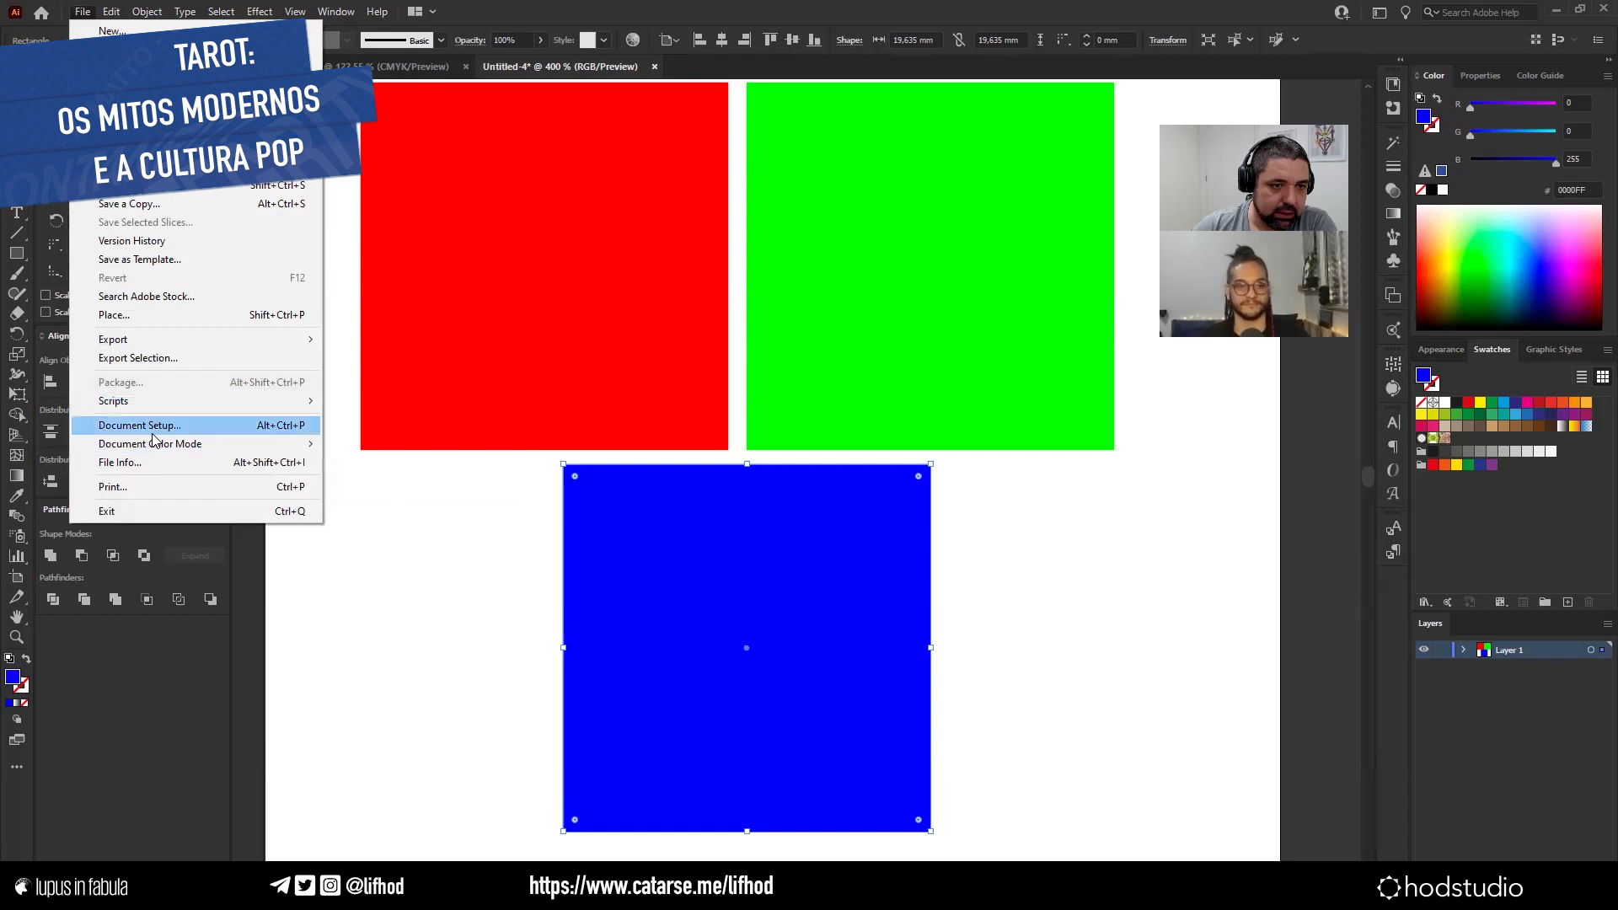
{"action": "left_click", "coordinate": [379, 443]}
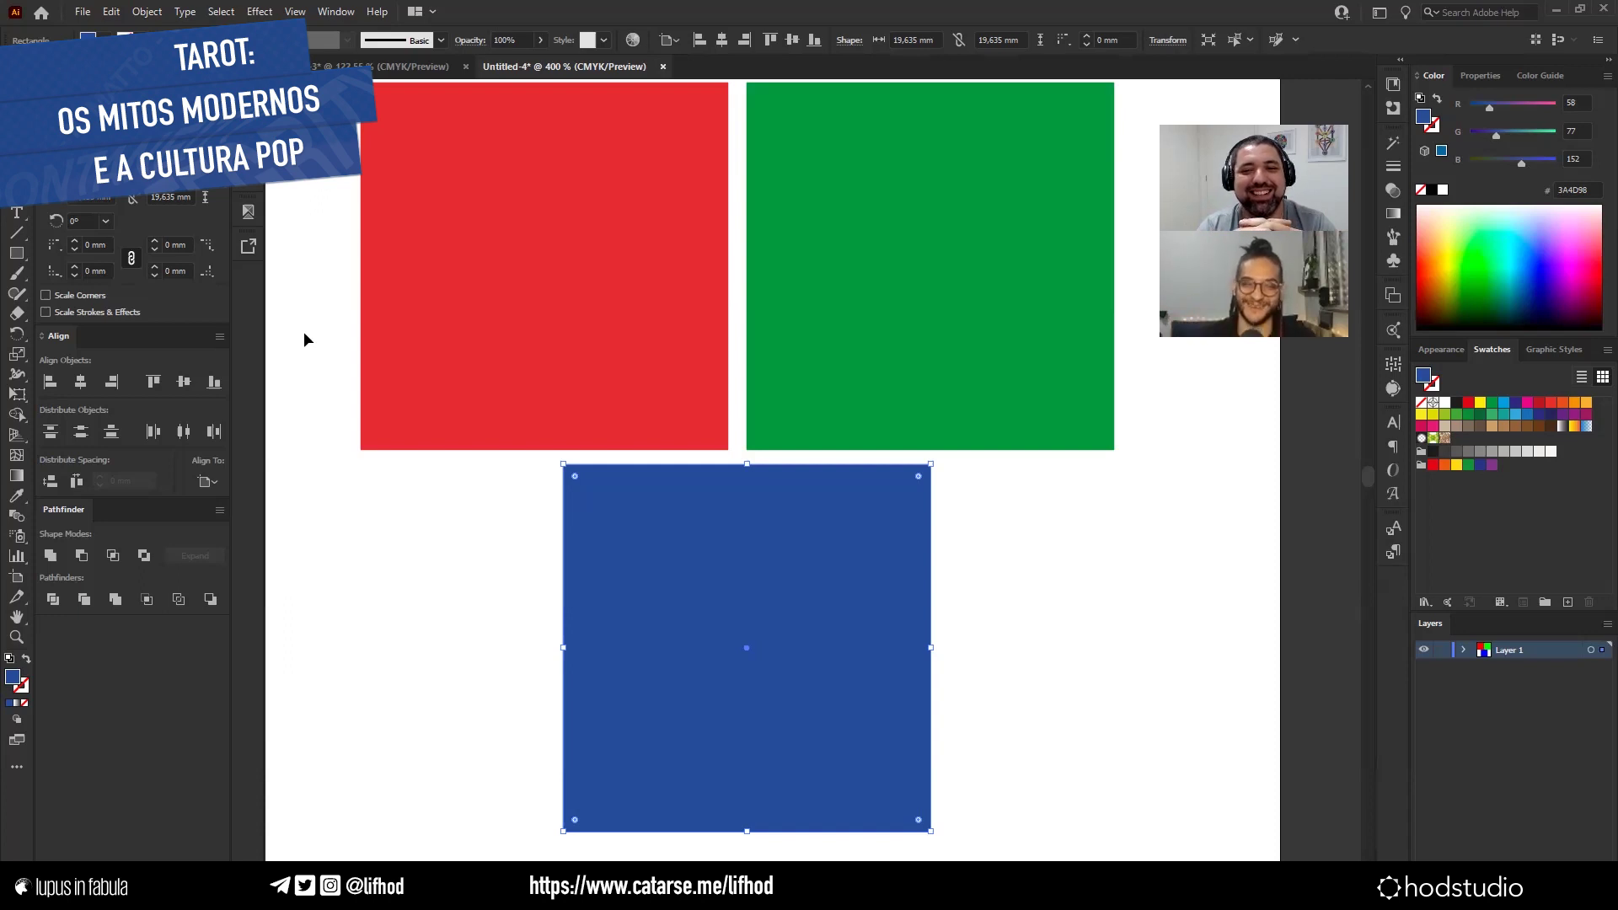
{"action": "key", "text": "ctrl+z"}
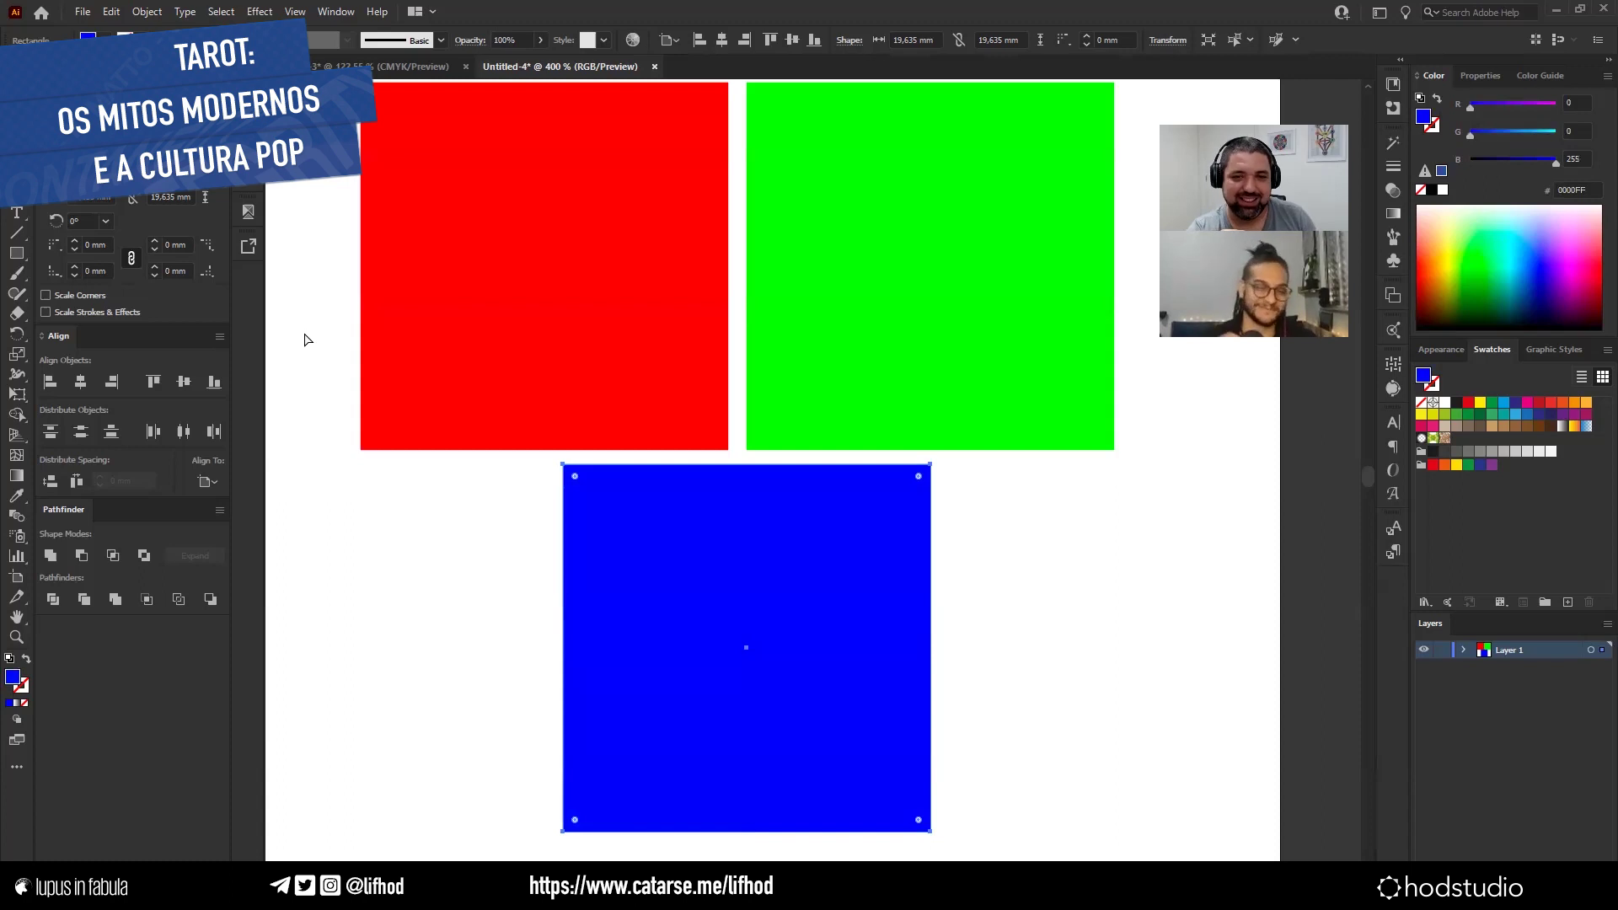
{"action": "key", "text": "ctrl+shift+z"}
{"action": "key", "text": "ctrl+z"}
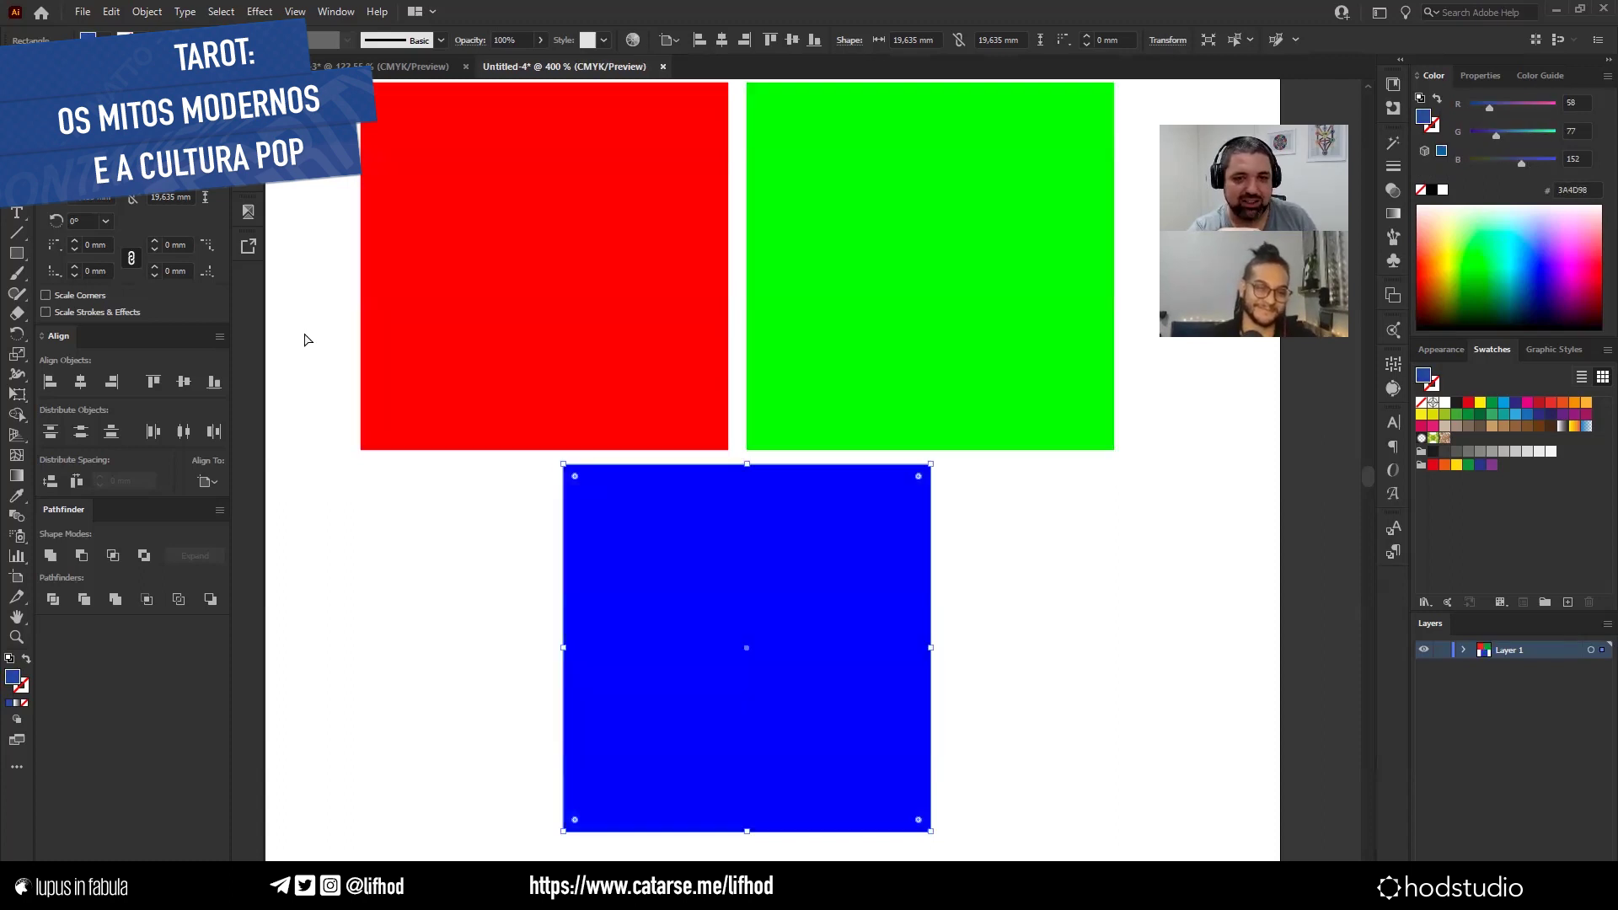
{"action": "key", "text": "ctrl+shift+z"}
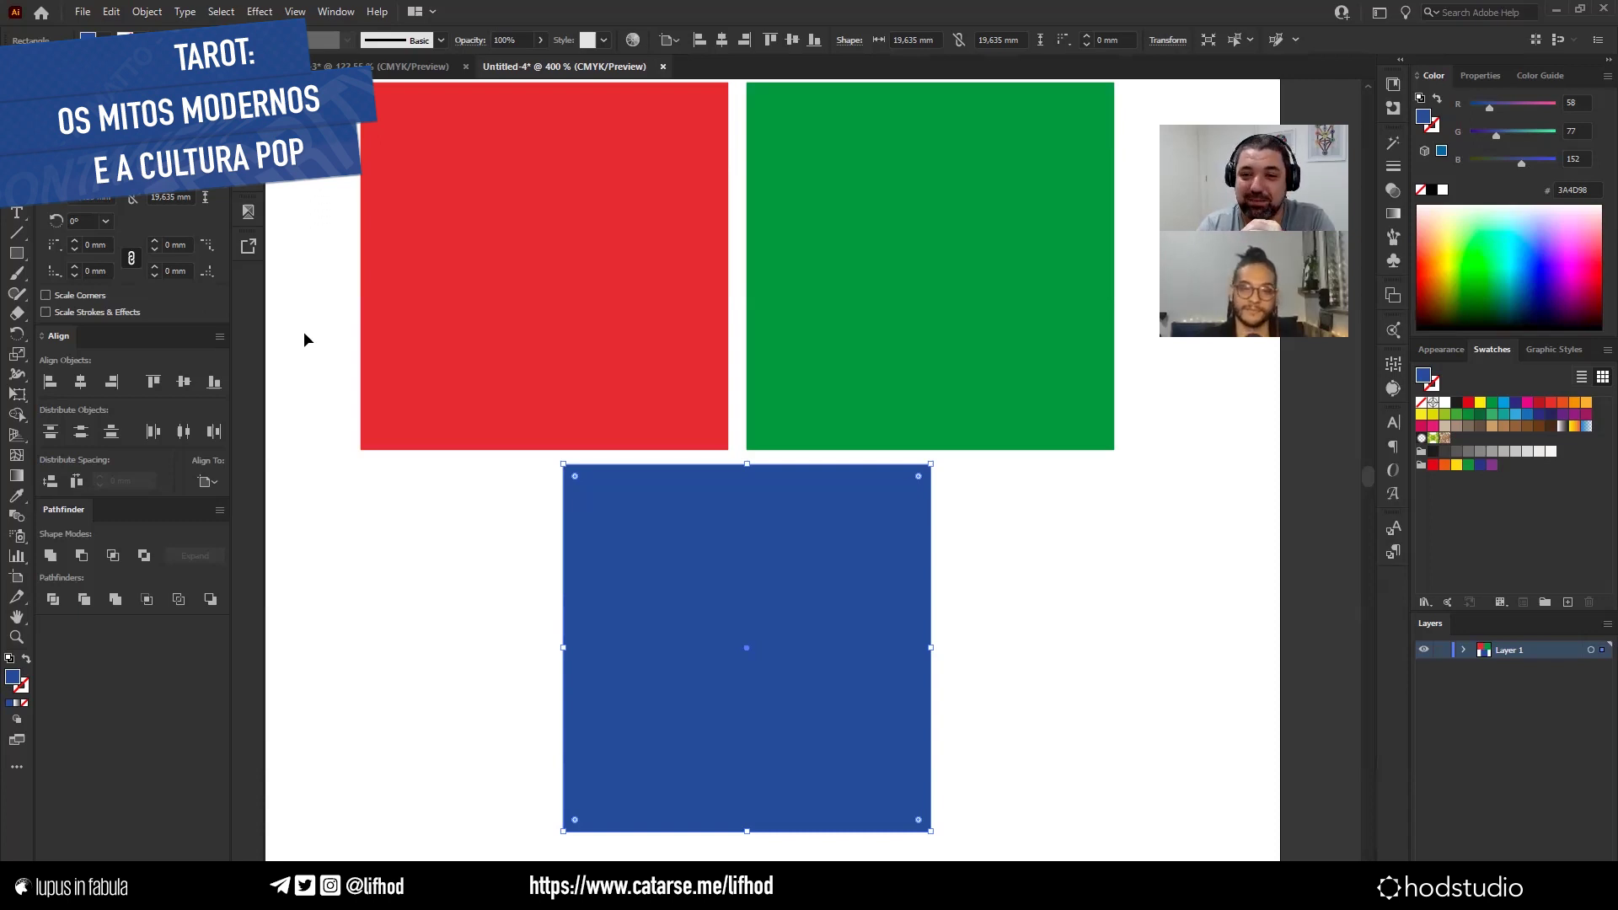
Close the colour test document without saving changes.
{"action": "left_click", "coordinate": [460, 528]}
{"action": "key", "text": "ctrl+w"}
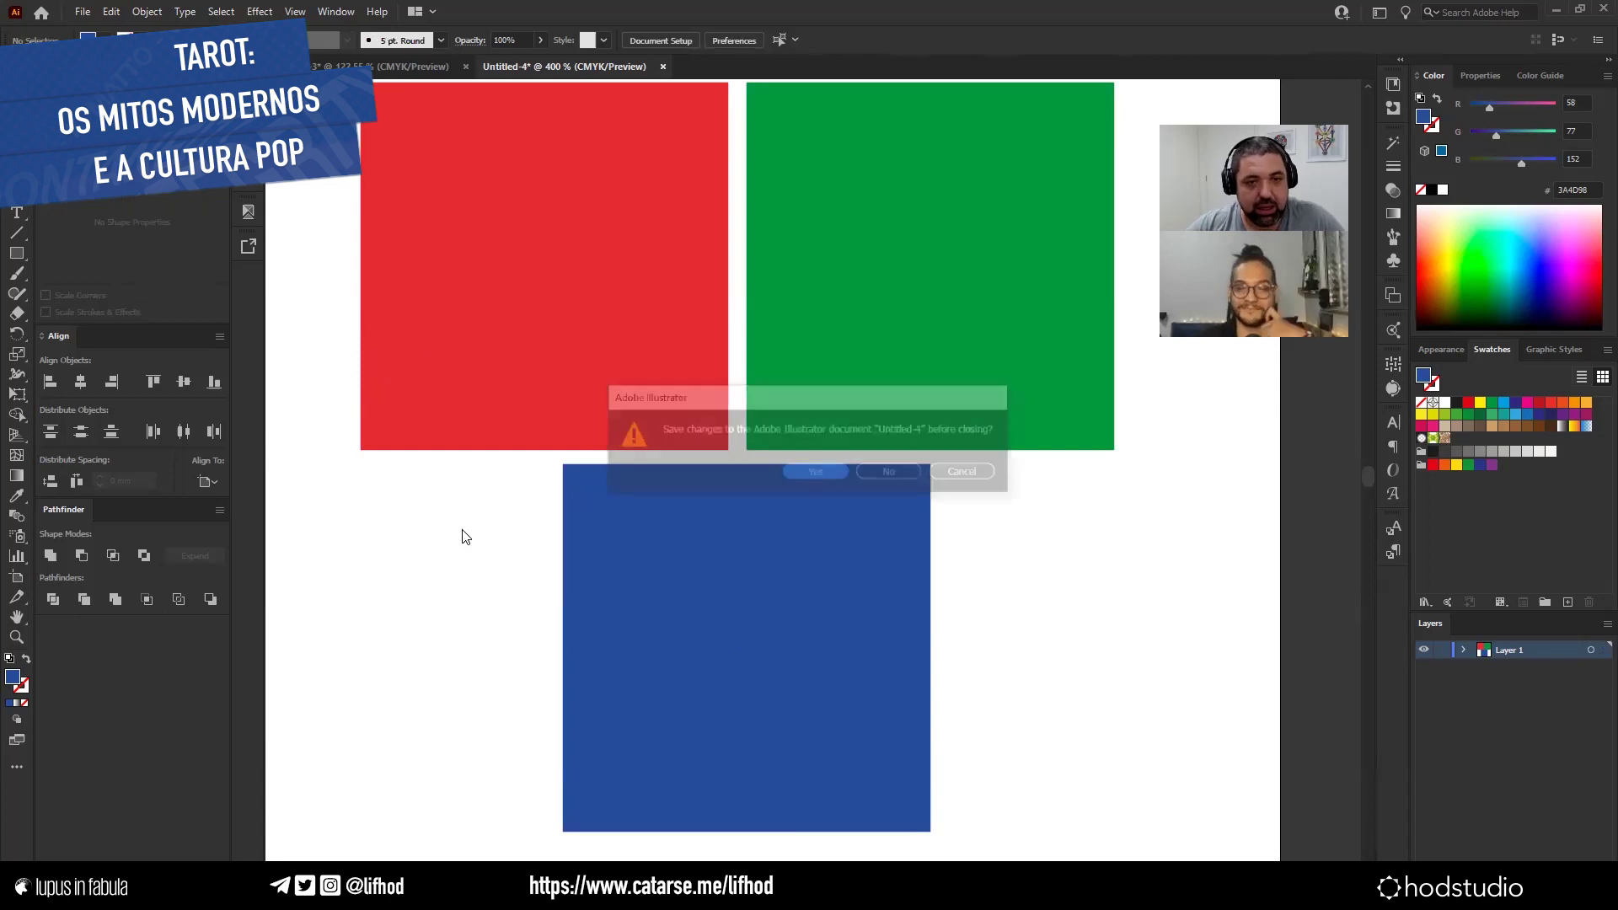
{"action": "left_click", "coordinate": [895, 474]}
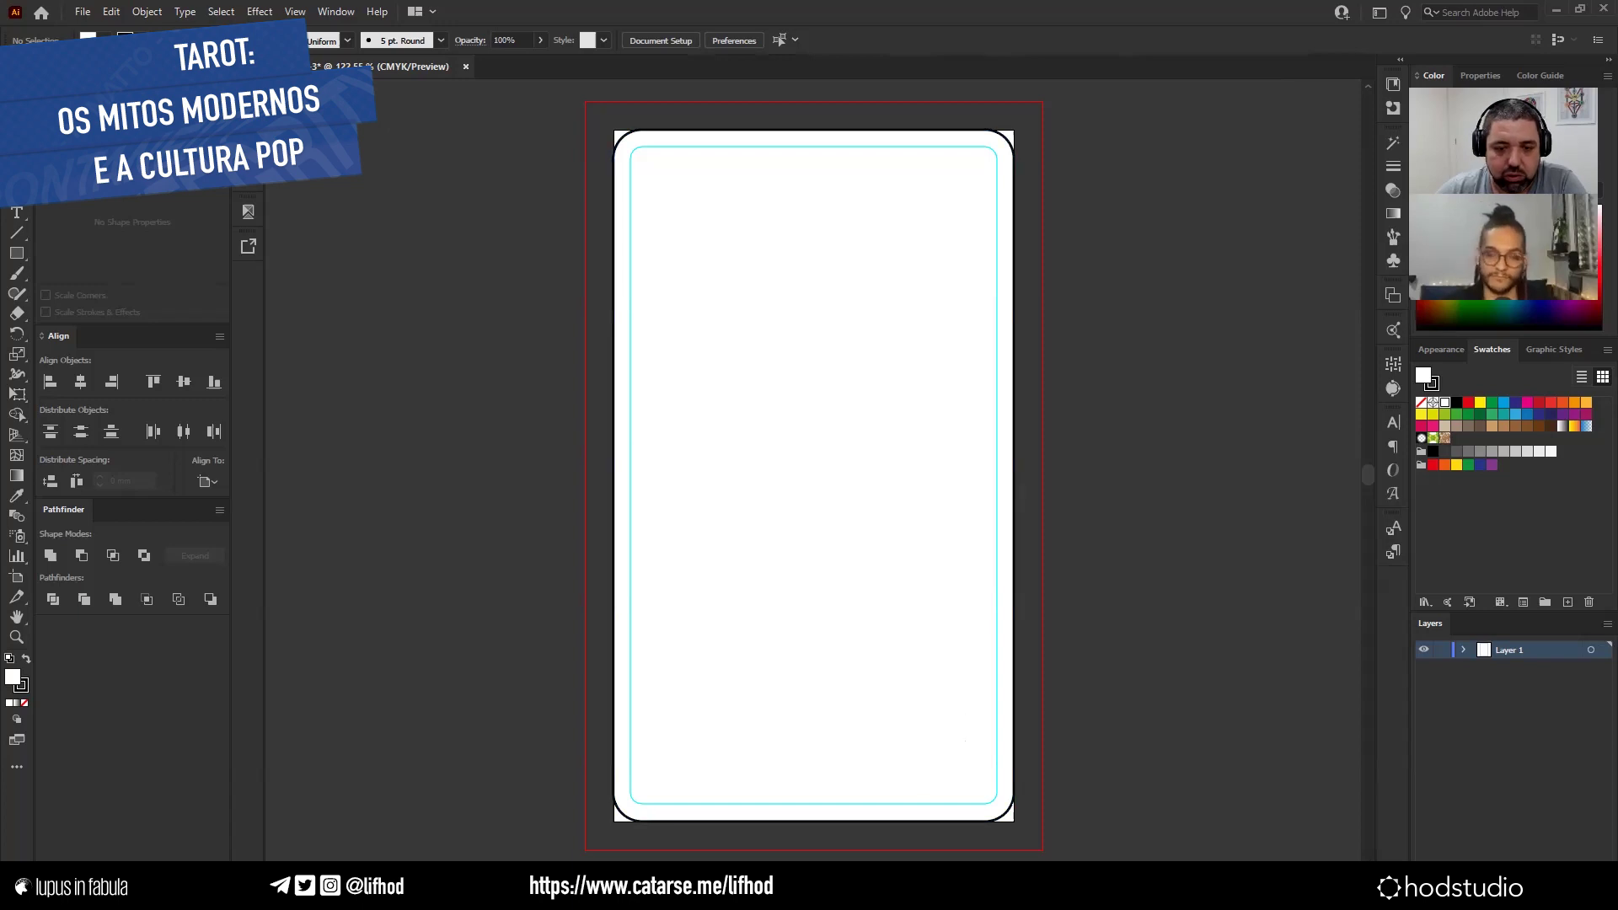
Switch to Photoshop and start a new document with its dimensions in millimetres.
{"action": "key", "text": "alt+Tab"}
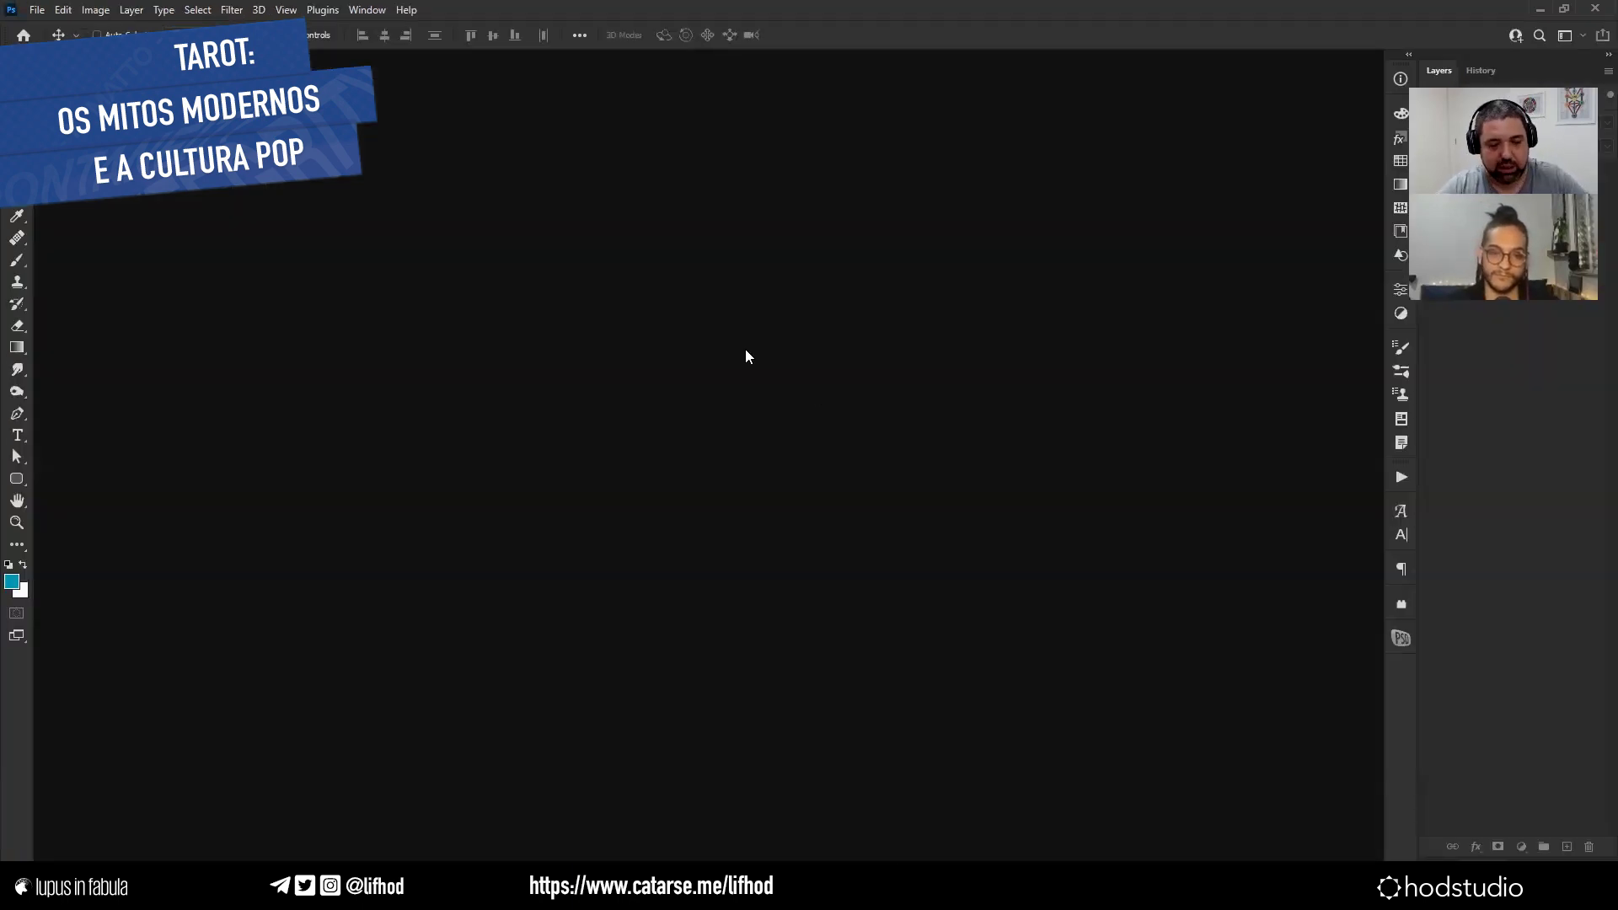
{"action": "key", "text": "ctrl+n"}
{"action": "left_click", "coordinate": [845, 275]}
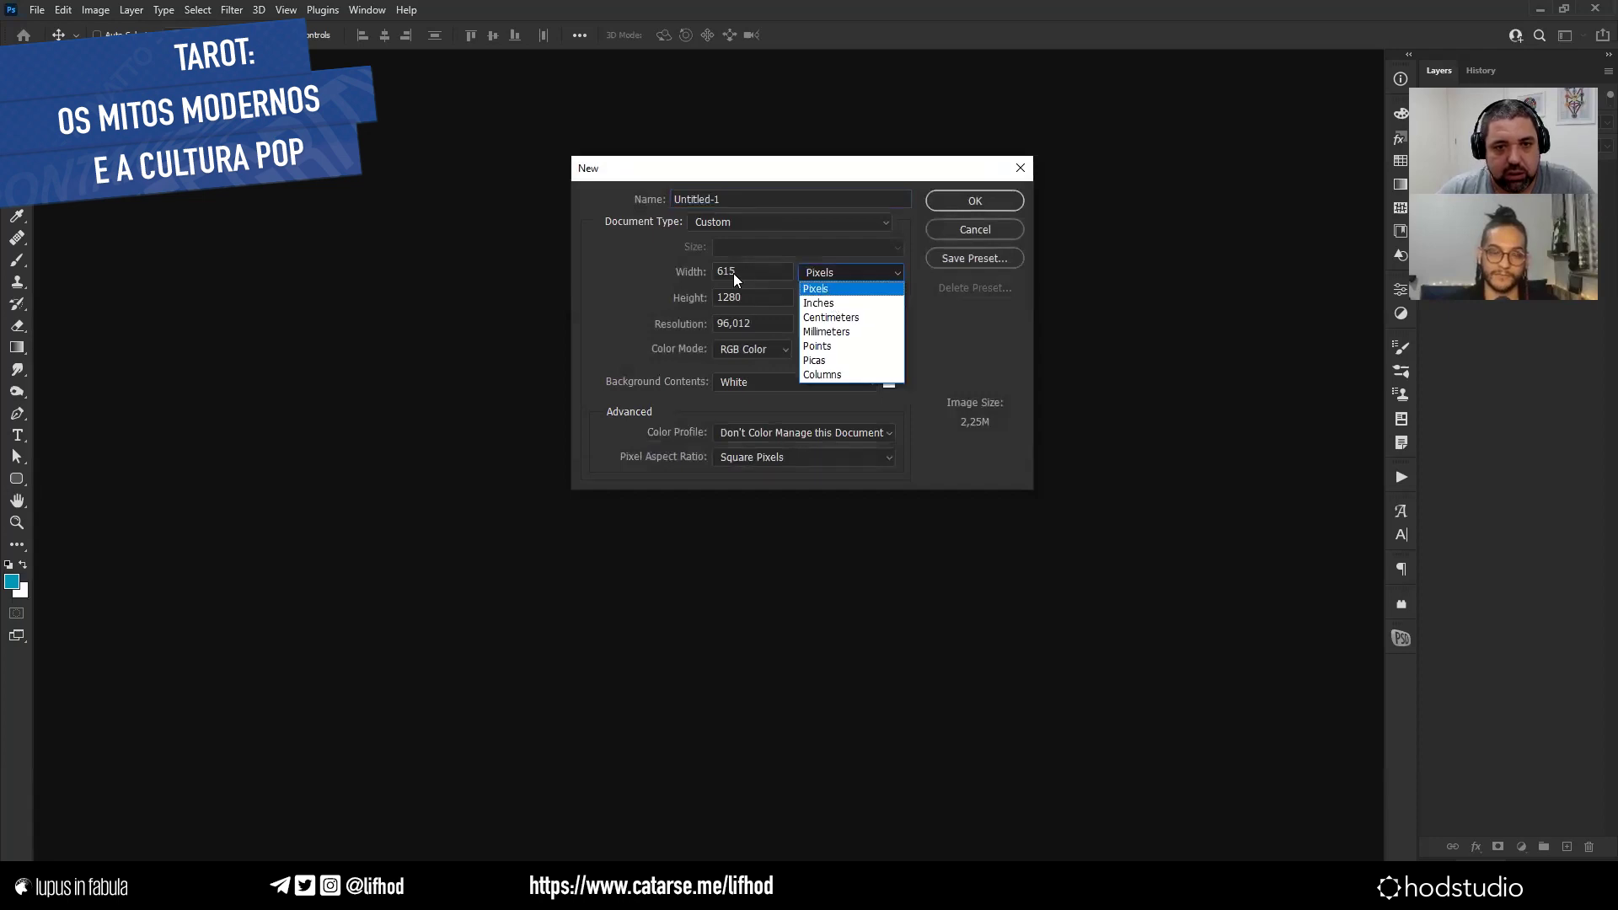
{"action": "left_click", "coordinate": [833, 303]}
{"action": "left_click", "coordinate": [842, 272]}
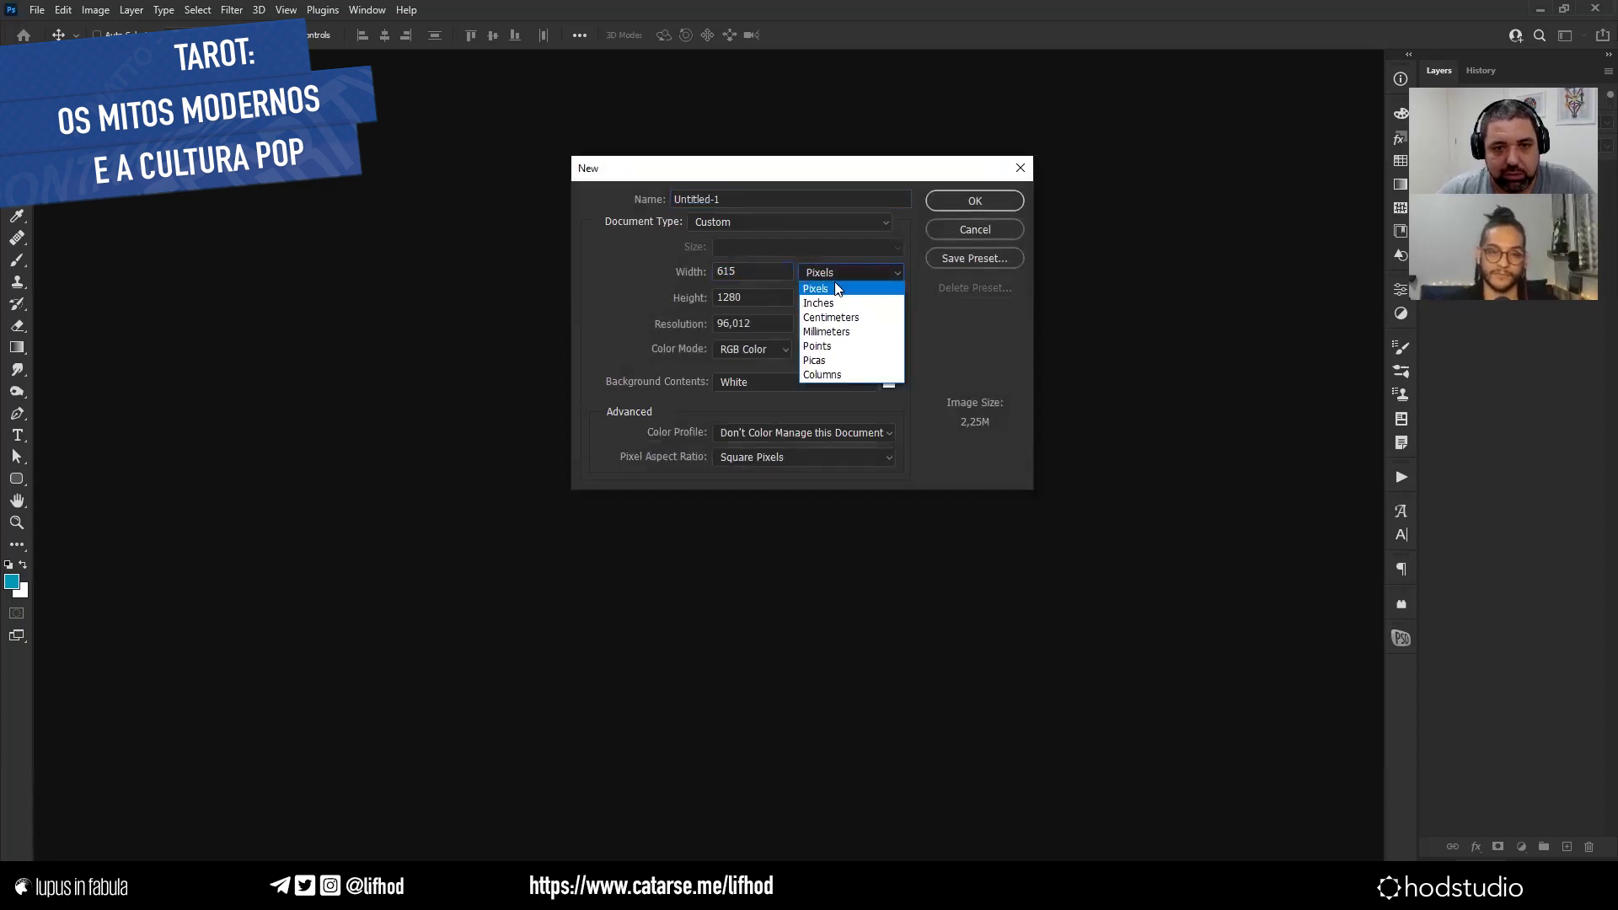
{"action": "left_click", "coordinate": [829, 331]}
Set the new document's width to 70 mm, height to 120 mm and resolution to 300 pixels/inch.
{"action": "left_click", "coordinate": [761, 272]}
{"action": "key", "text": "ctrl+a"}
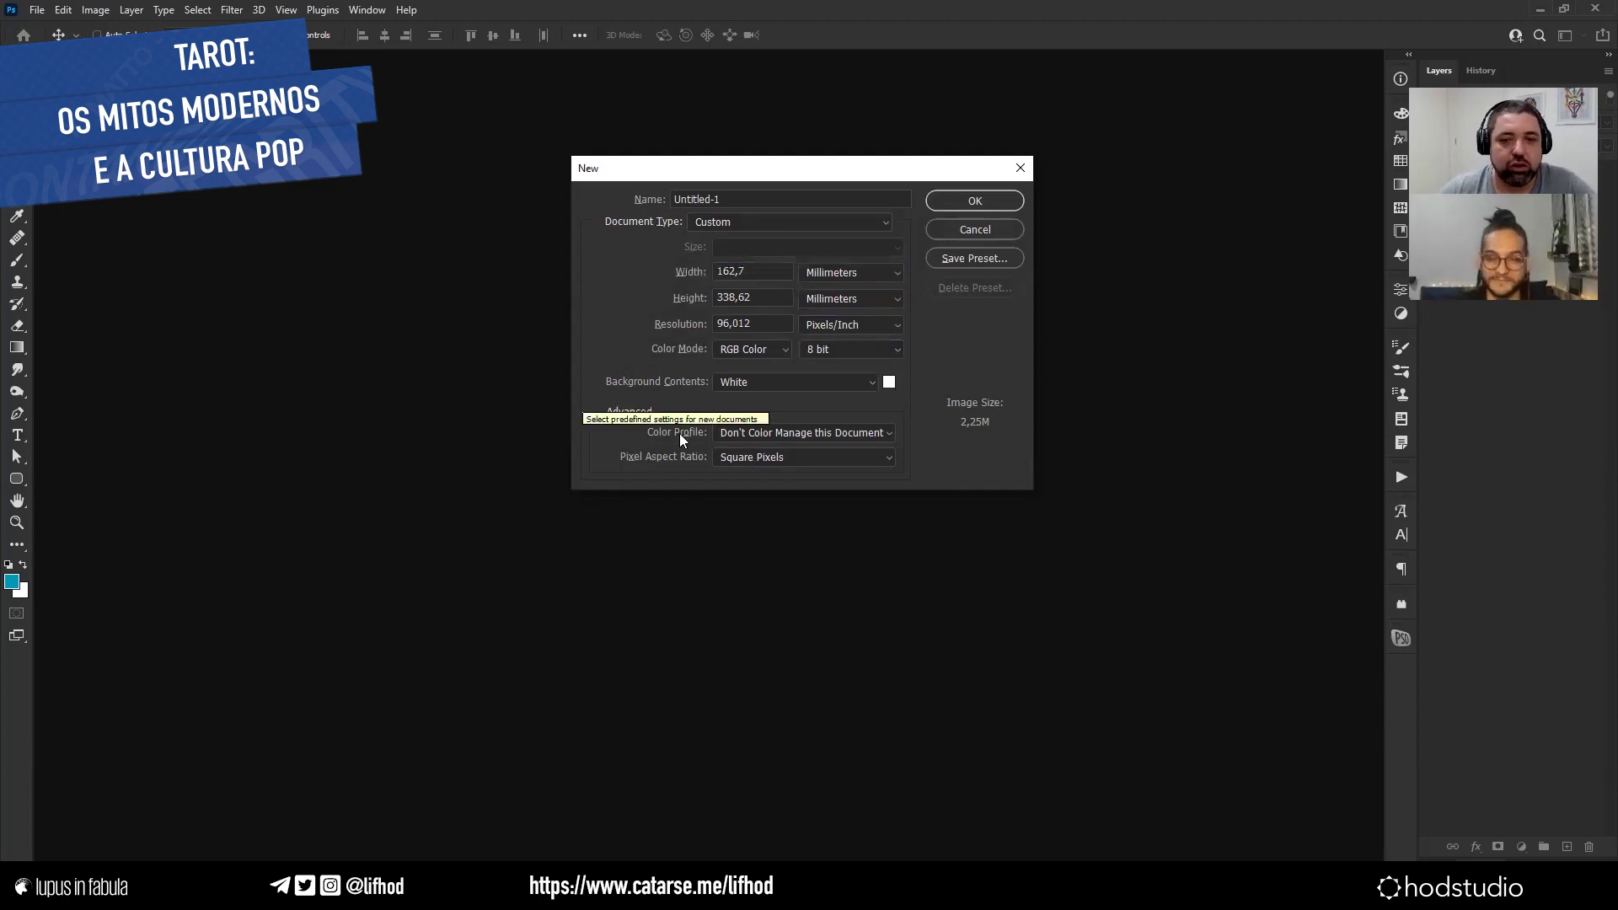
{"action": "double_click", "coordinate": [768, 272]}
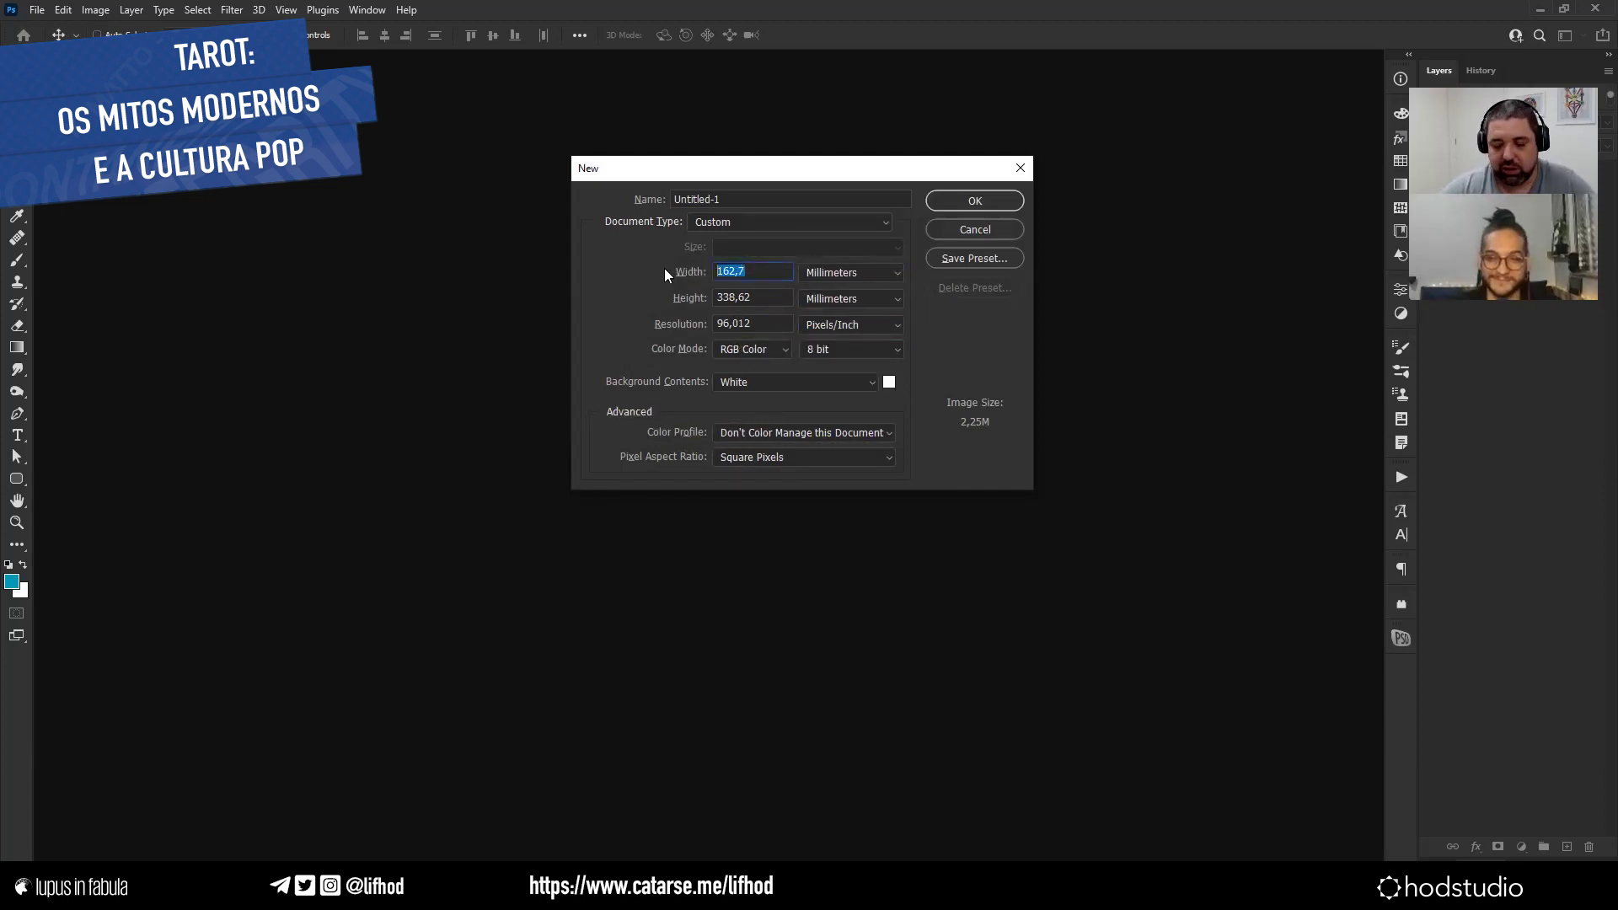
{"action": "type", "text": "70"}
{"action": "key", "text": "Tab"}
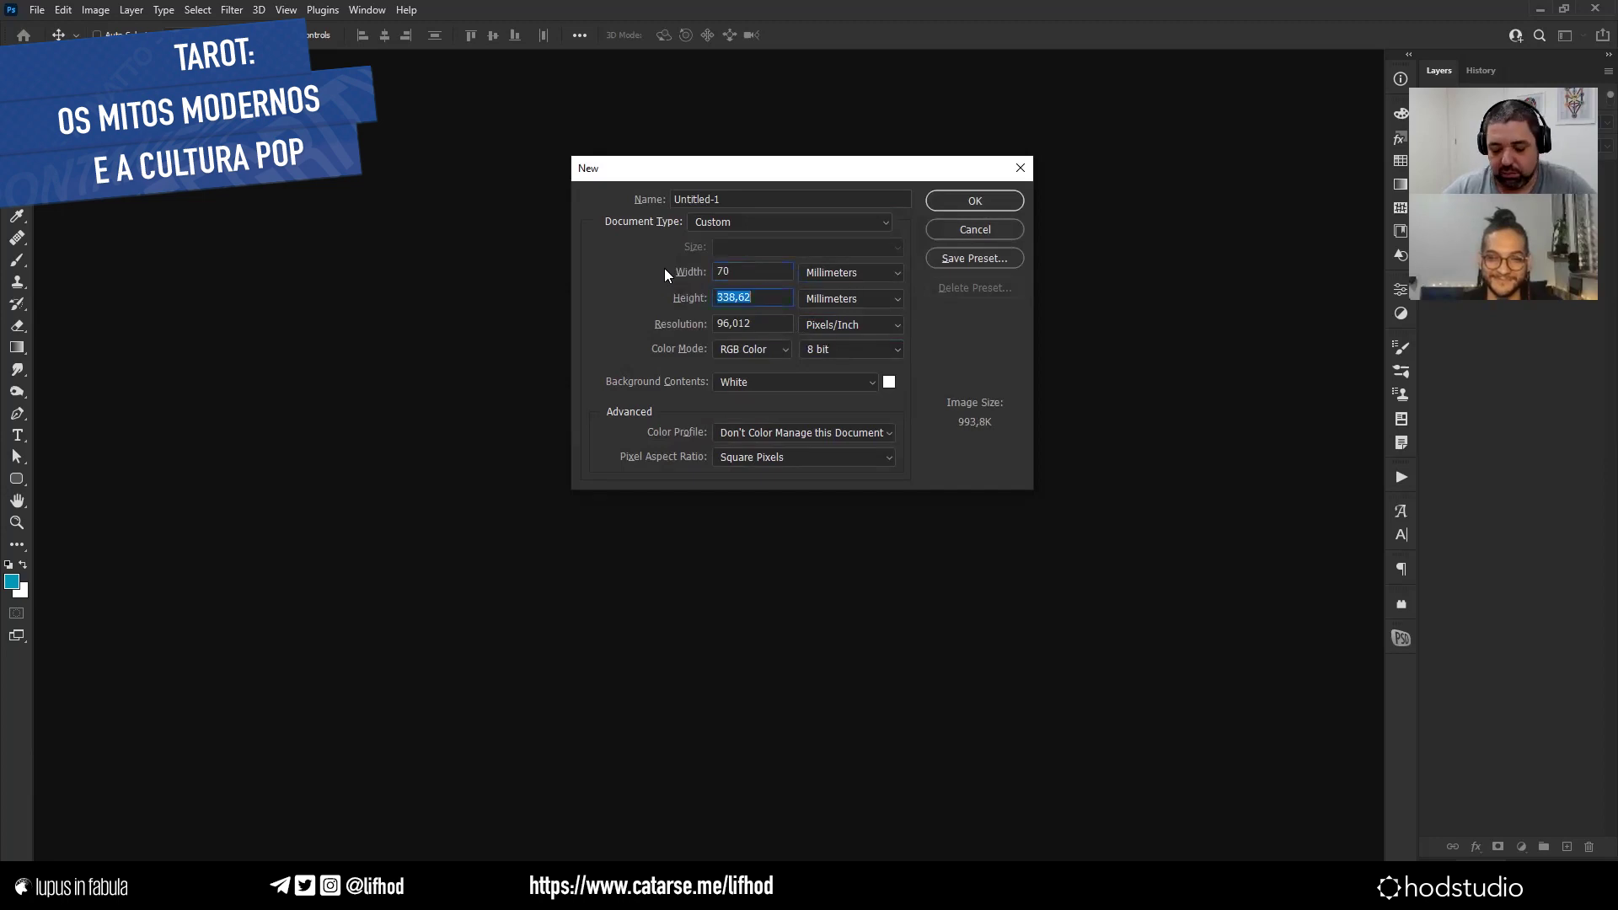
{"action": "type", "text": "120"}
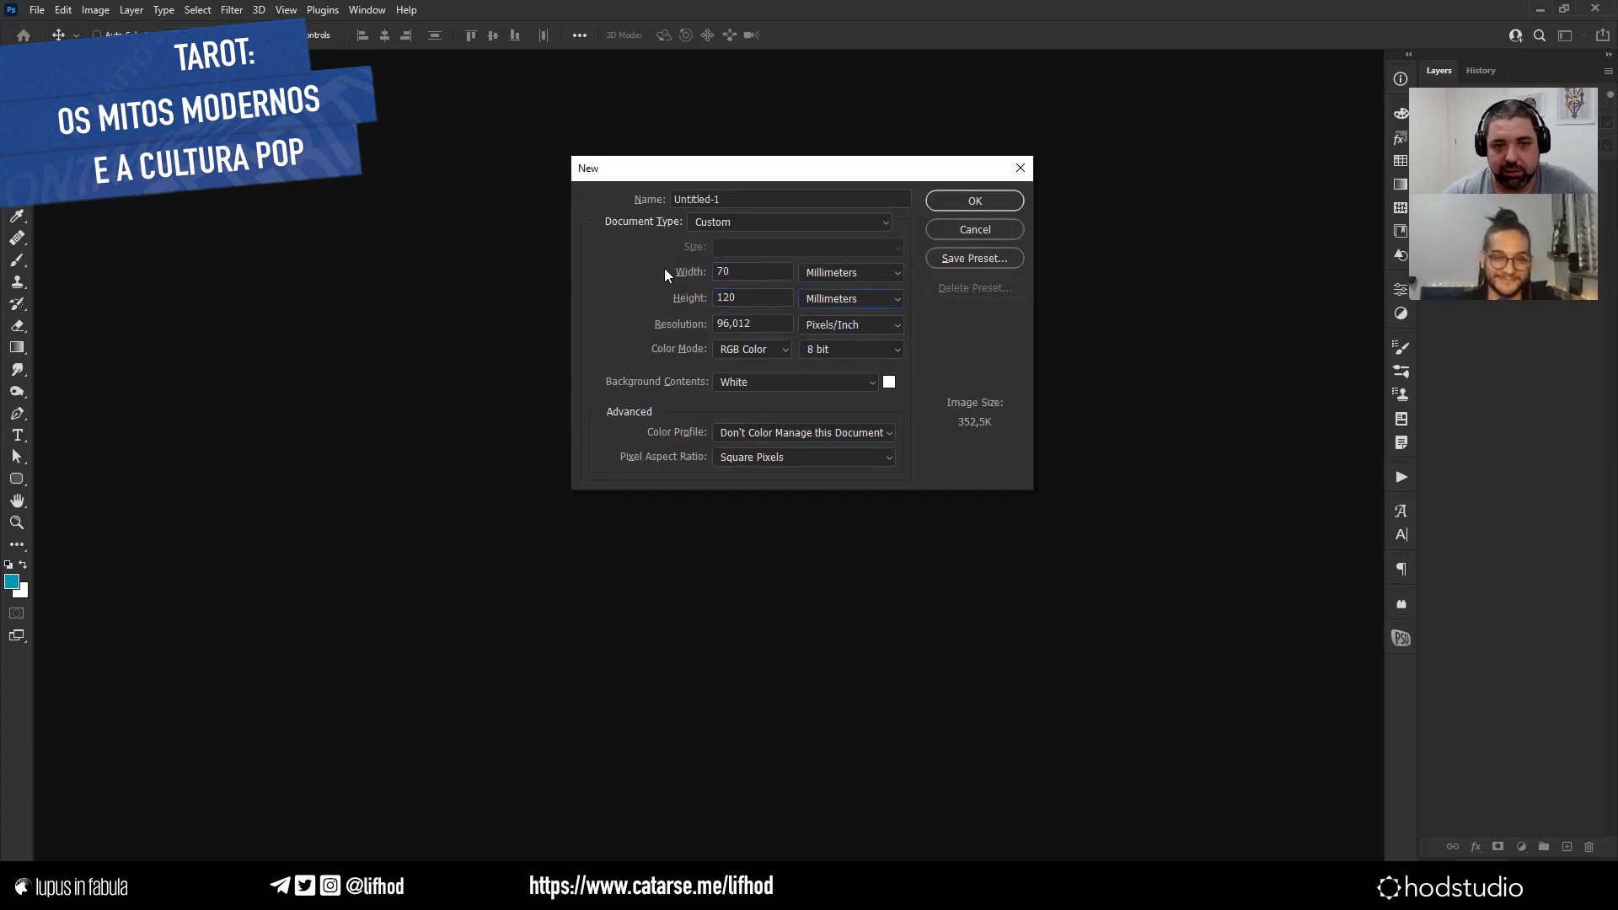
{"action": "key", "text": "Tab"}
{"action": "type", "text": "300"}
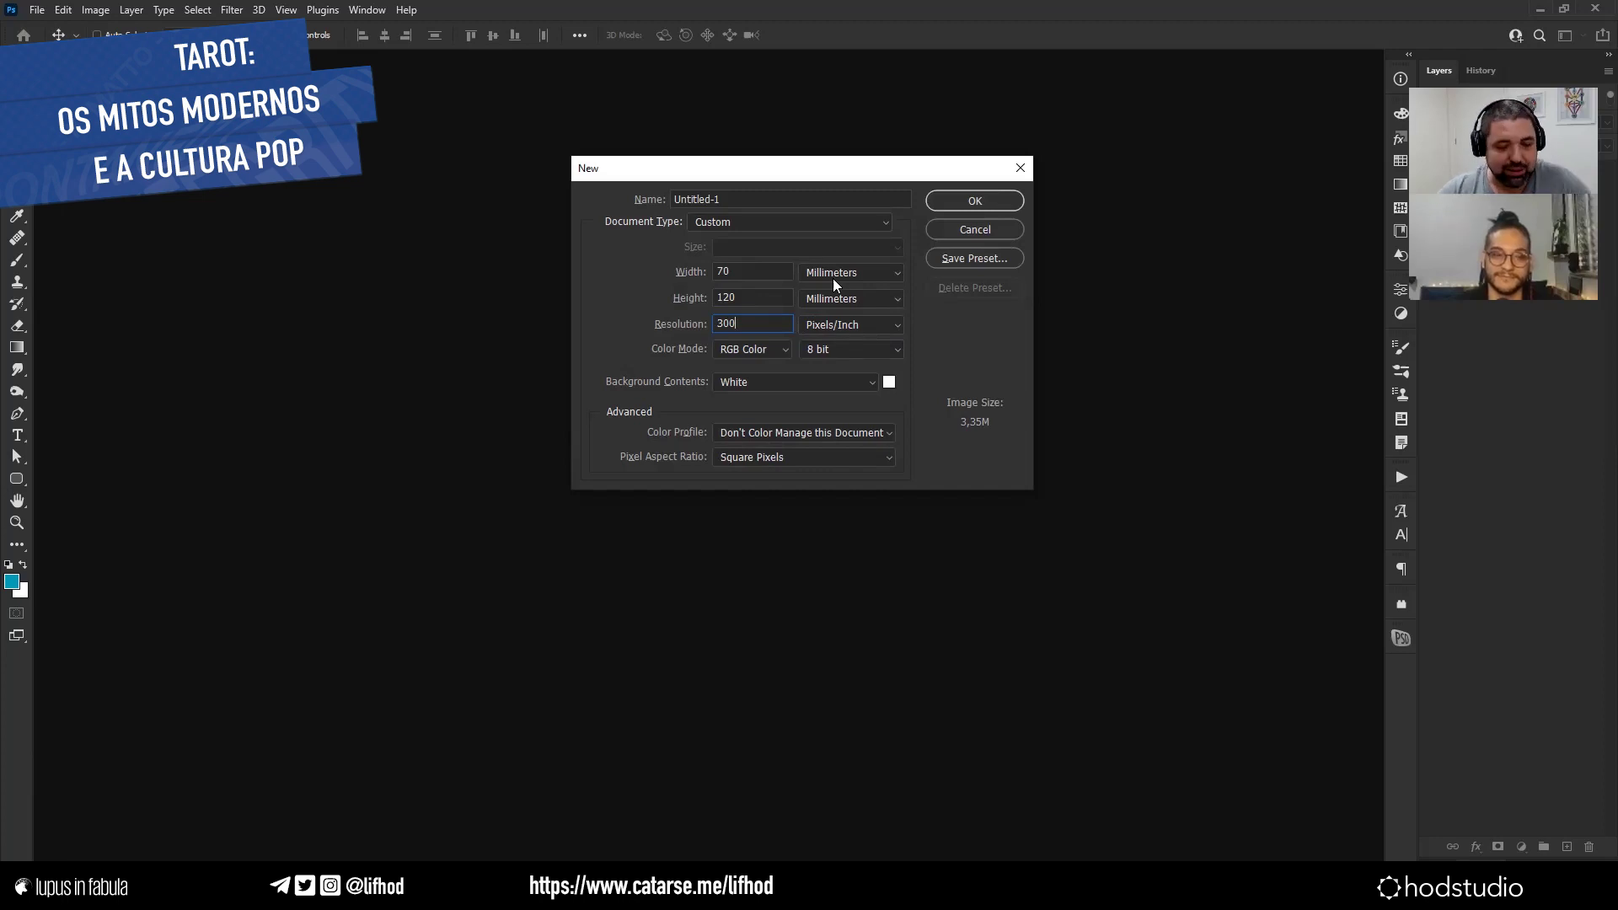
Set the width to 80 mm and height to 130 mm, and create the document.
{"action": "key", "text": "shift+Tab"}
{"action": "key", "text": "shift+Tab"}
{"action": "key", "text": "shift+Tab"}
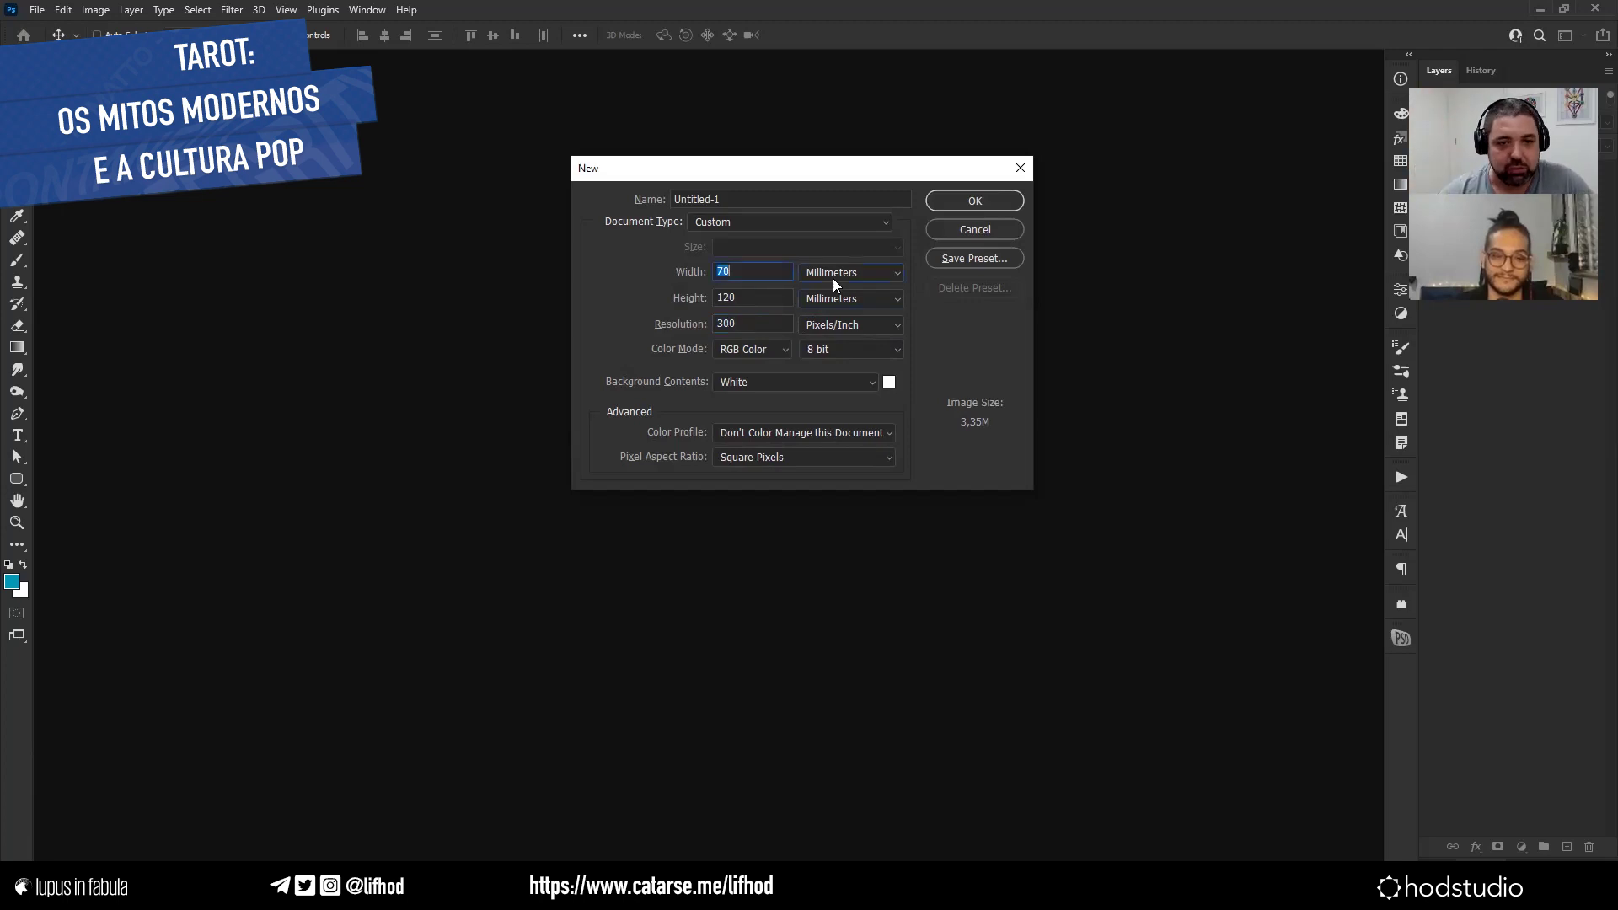
{"action": "type", "text": "80"}
{"action": "key", "text": "Tab"}
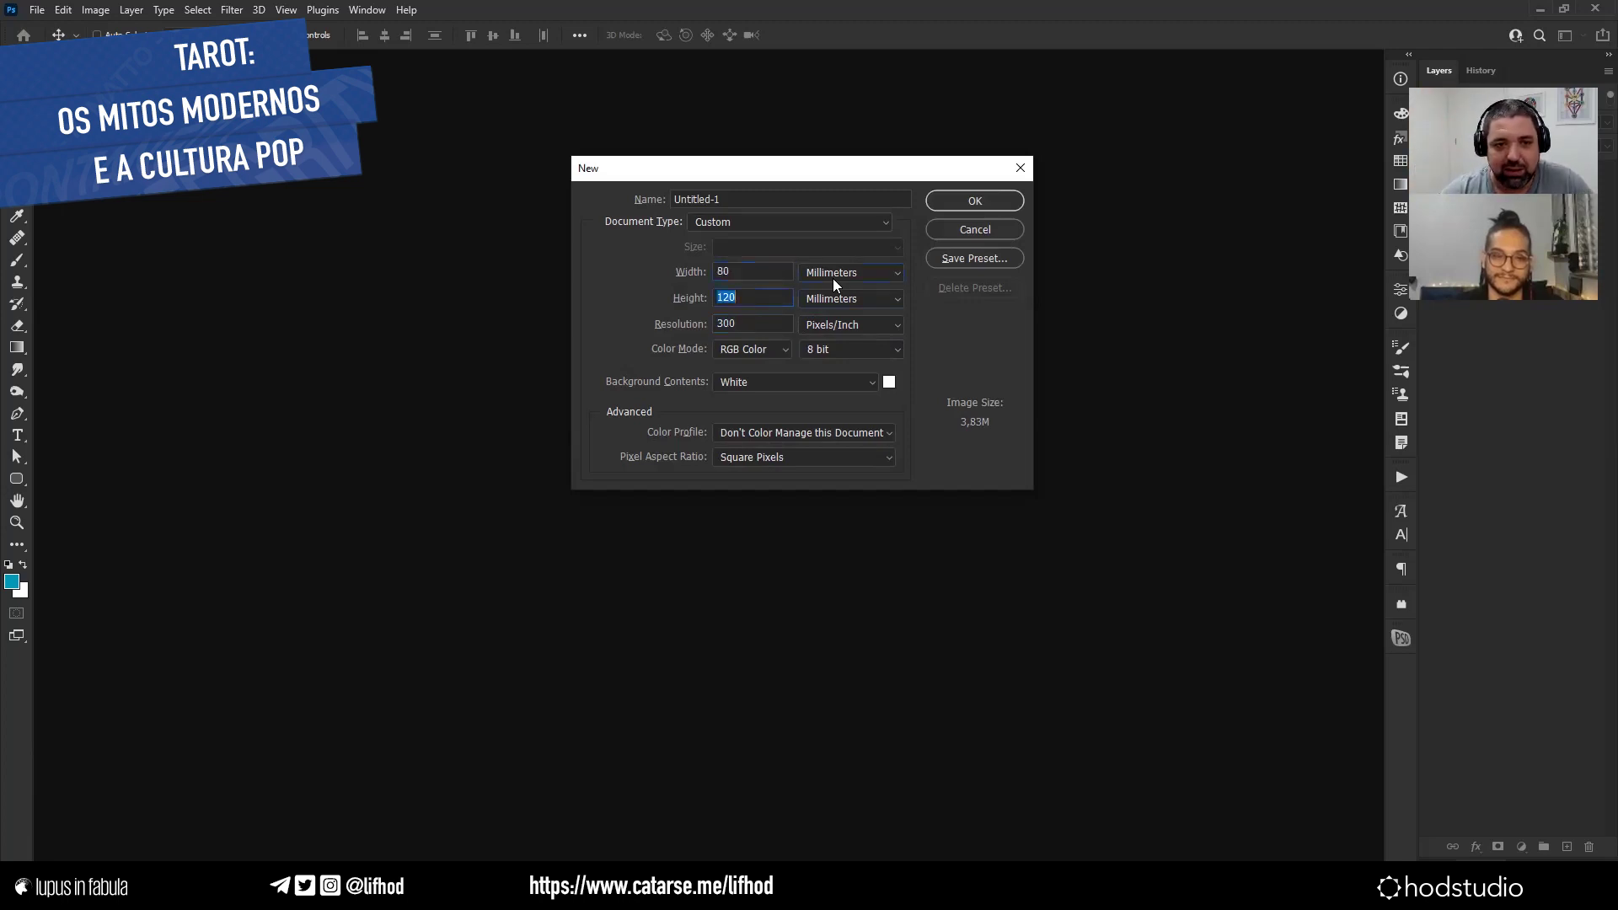
{"action": "type", "text": "130"}
{"action": "key", "text": "Tab"}
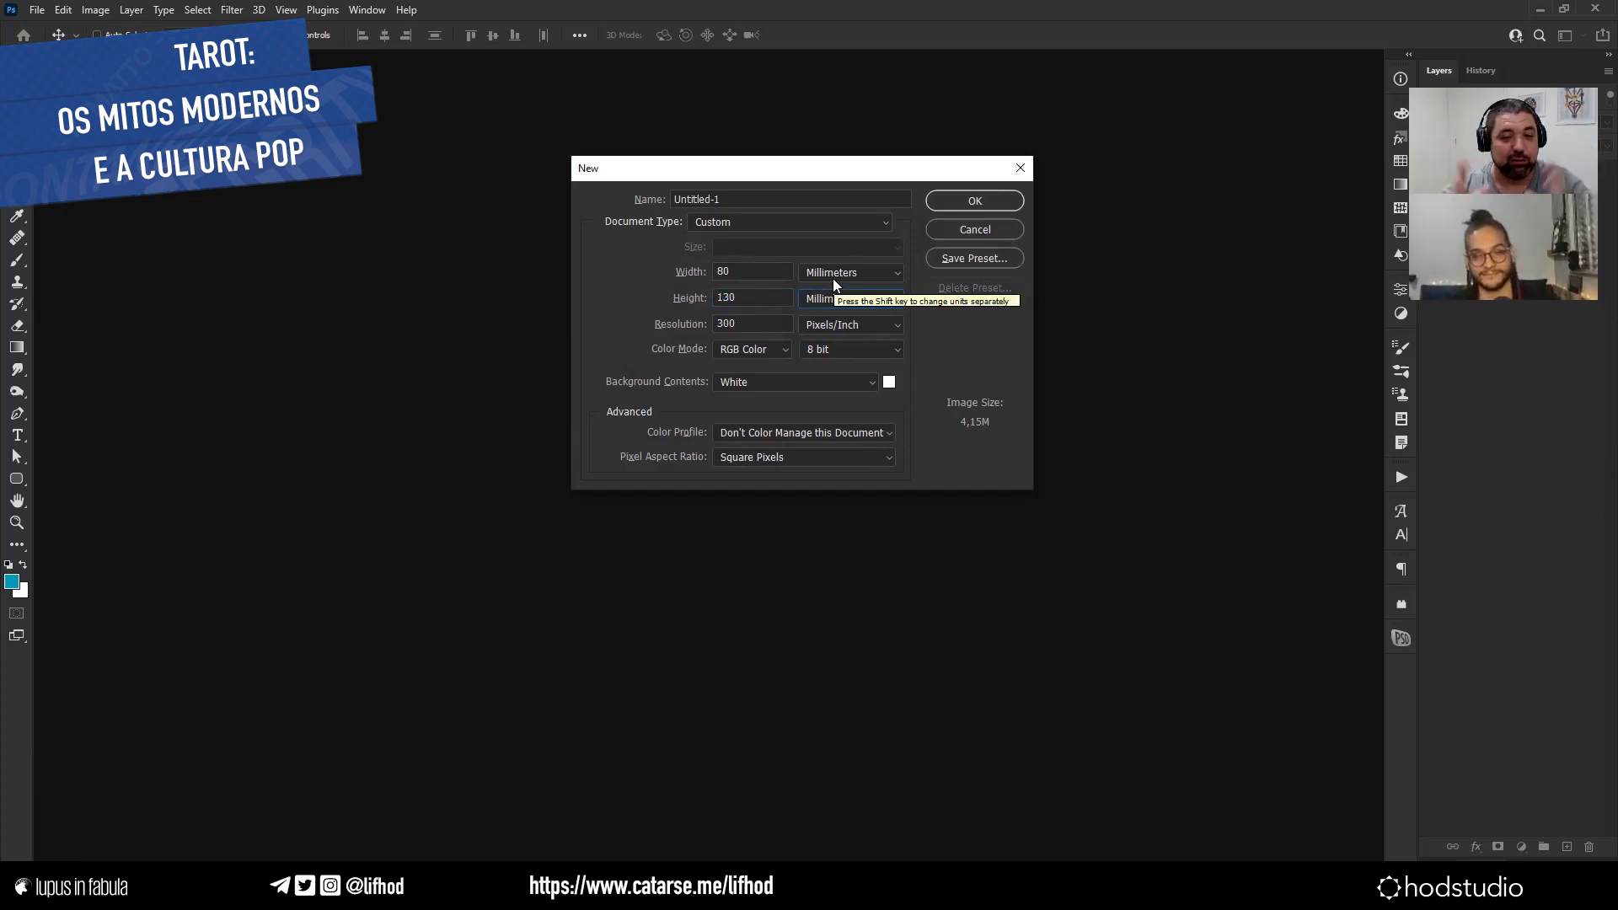
{"action": "left_click", "coordinate": [978, 199]}
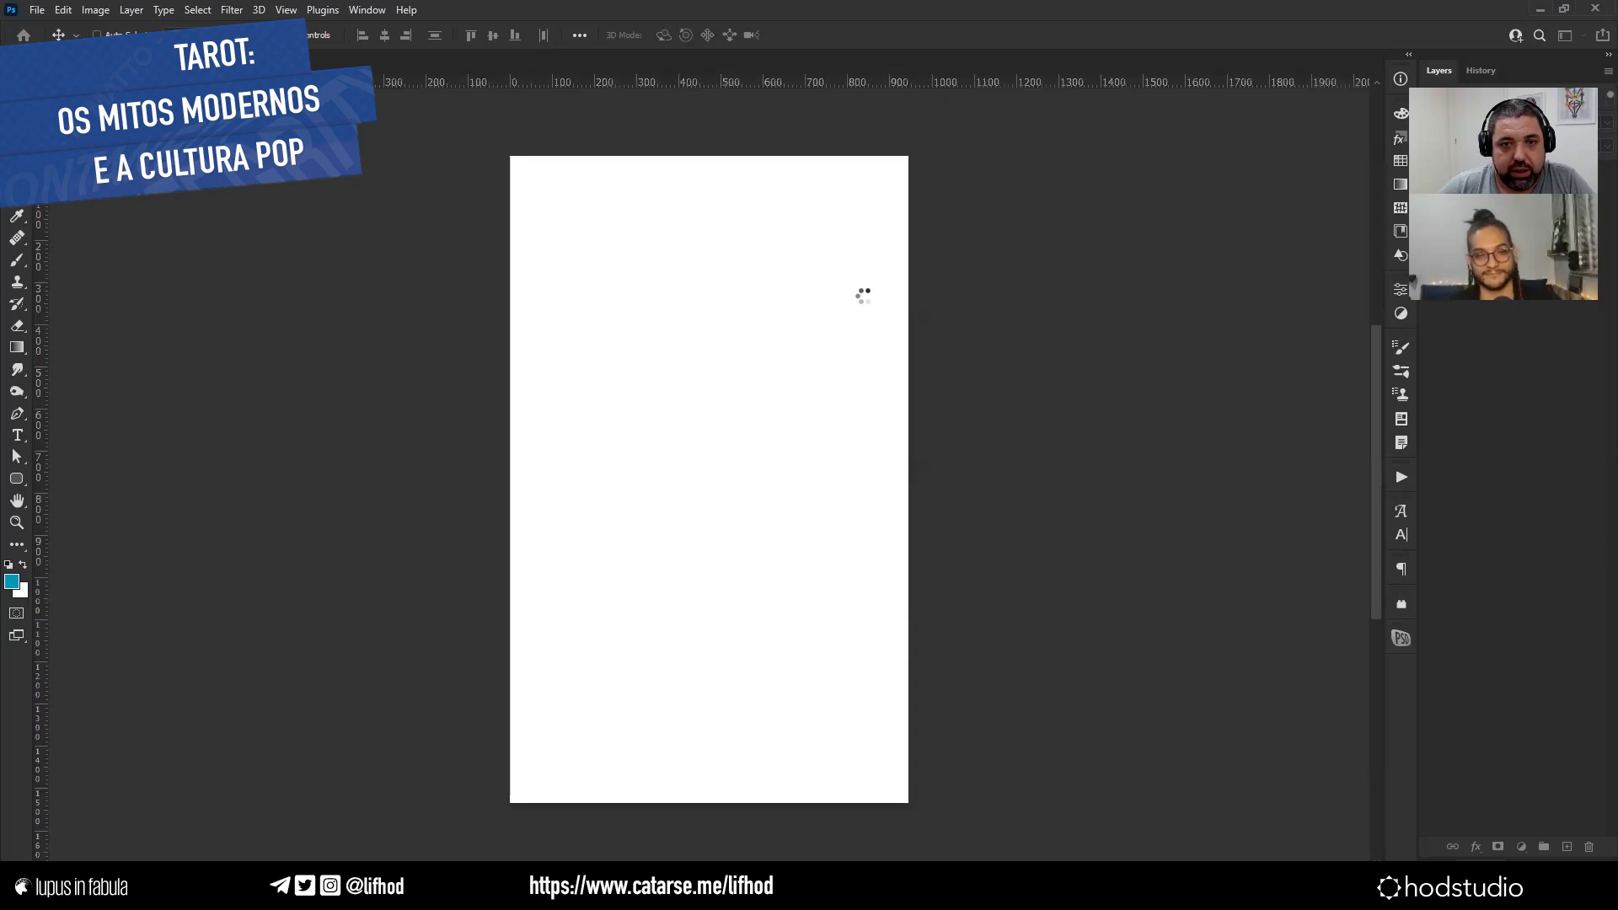
Start a new guide layout for the canvas with two columns and two rows, and enable its margins.
{"action": "left_click", "coordinate": [363, 10]}
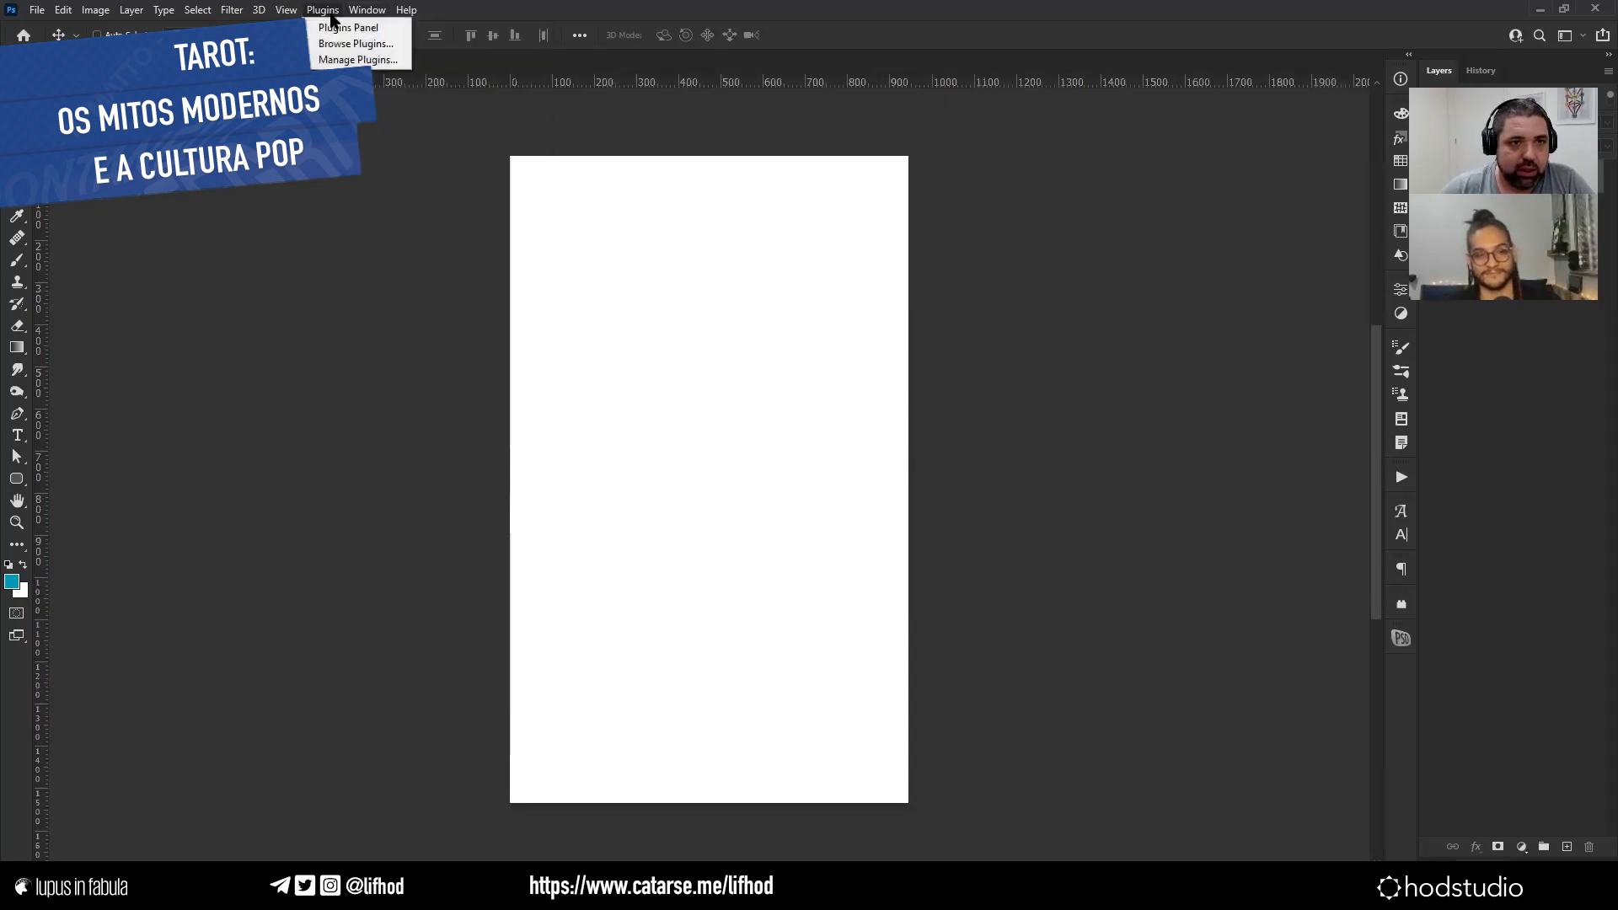
{"action": "mouse_move", "coordinate": [286, 10]}
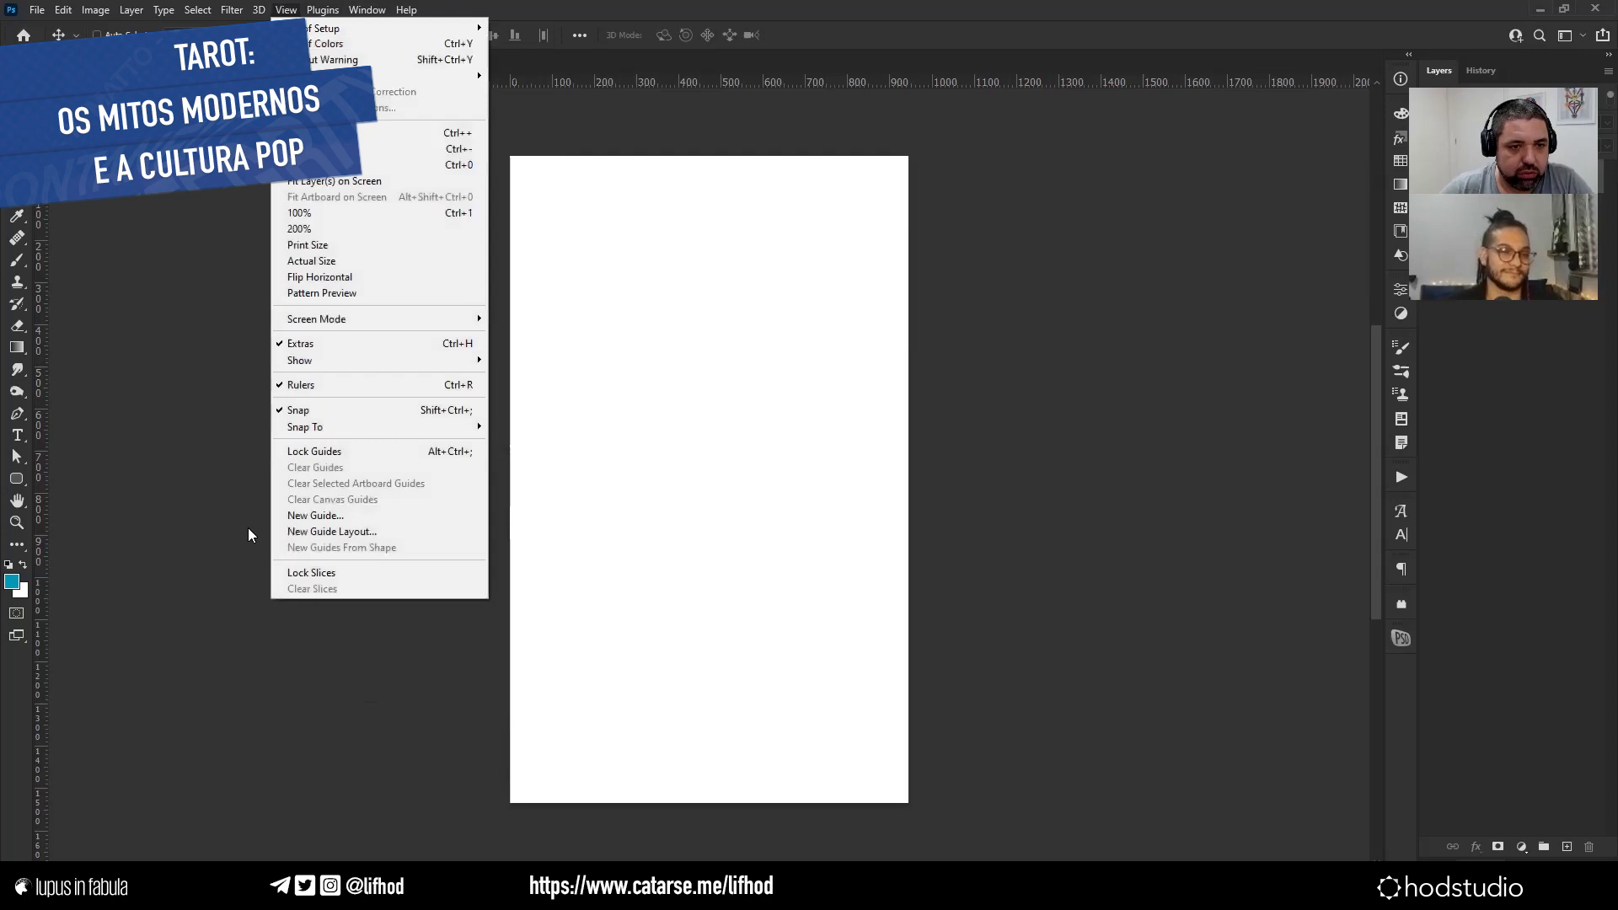
{"action": "left_click", "coordinate": [334, 532]}
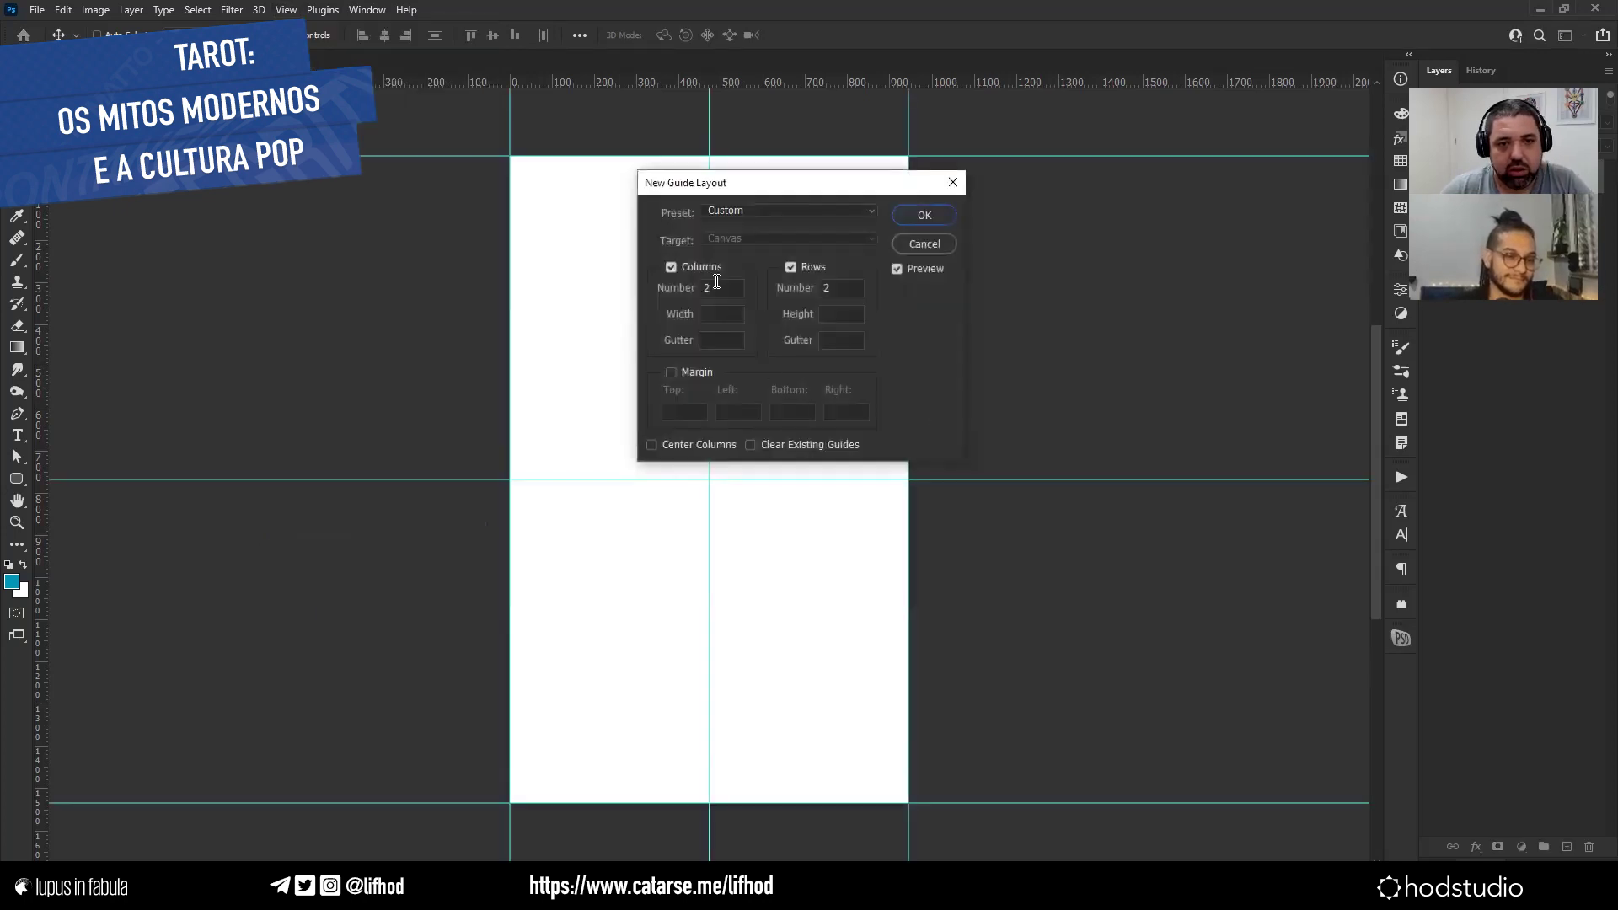
{"action": "left_click", "coordinate": [693, 374]}
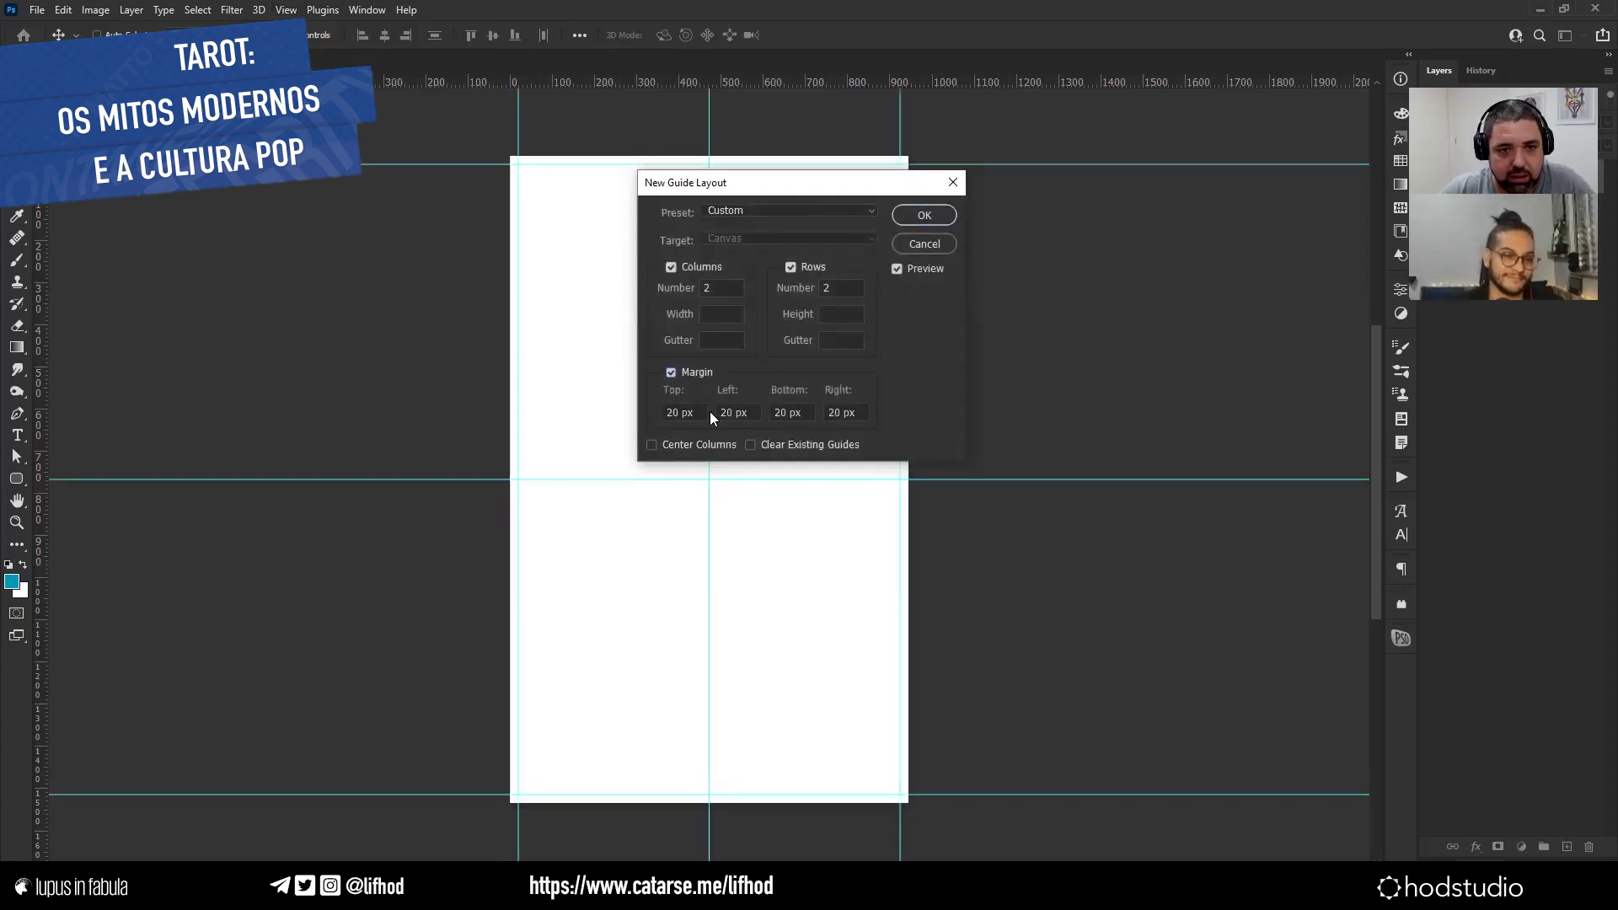
Set the top, left, bottom and right guide margins to 5 mm each and create the guides.
{"action": "left_click", "coordinate": [683, 413]}
{"action": "type", "text": "5 mm"}
{"action": "key", "text": "Tab"}
{"action": "type", "text": "5 mm"}
{"action": "key", "text": "Tab"}
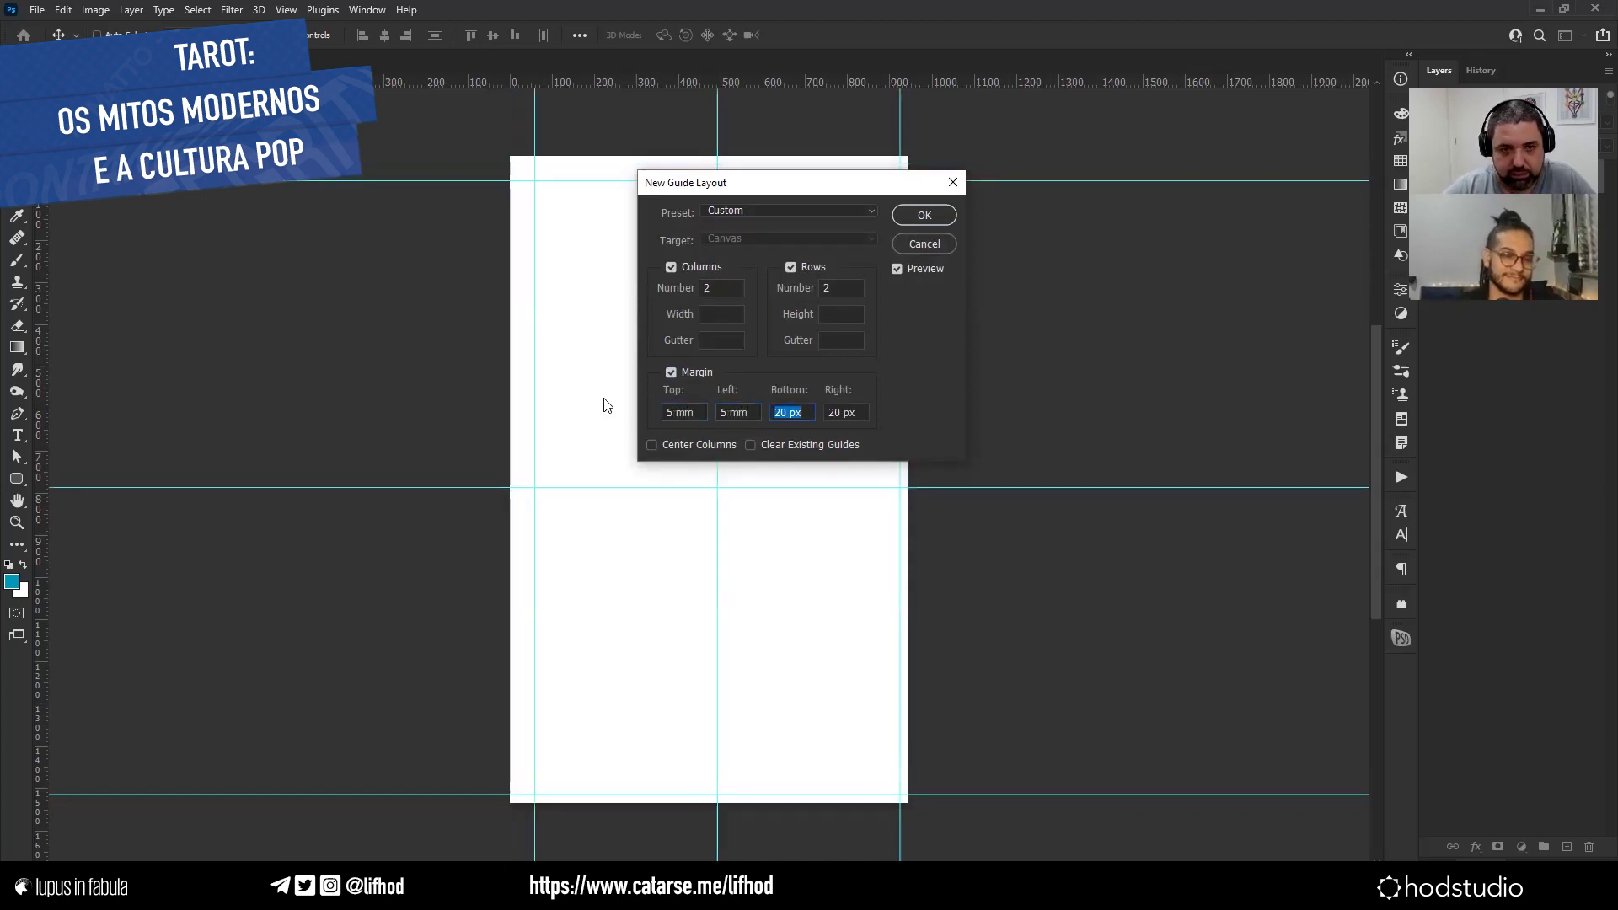
{"action": "type", "text": "5 mm"}
{"action": "key", "text": "Tab"}
{"action": "type", "text": "5m"}
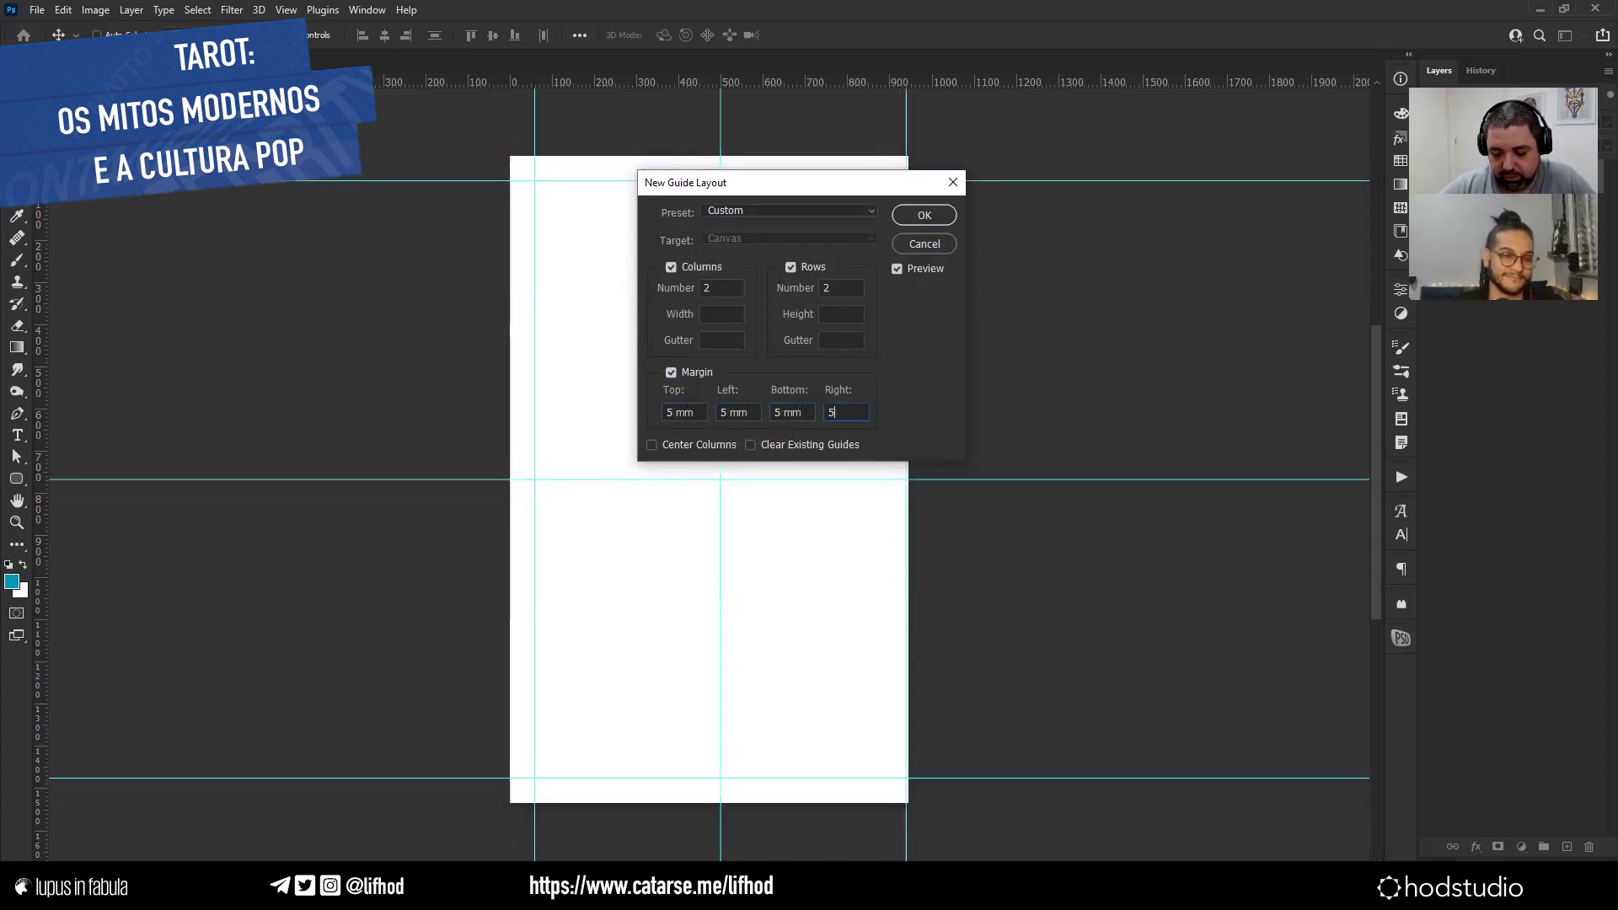
{"action": "type", "text": "m"}
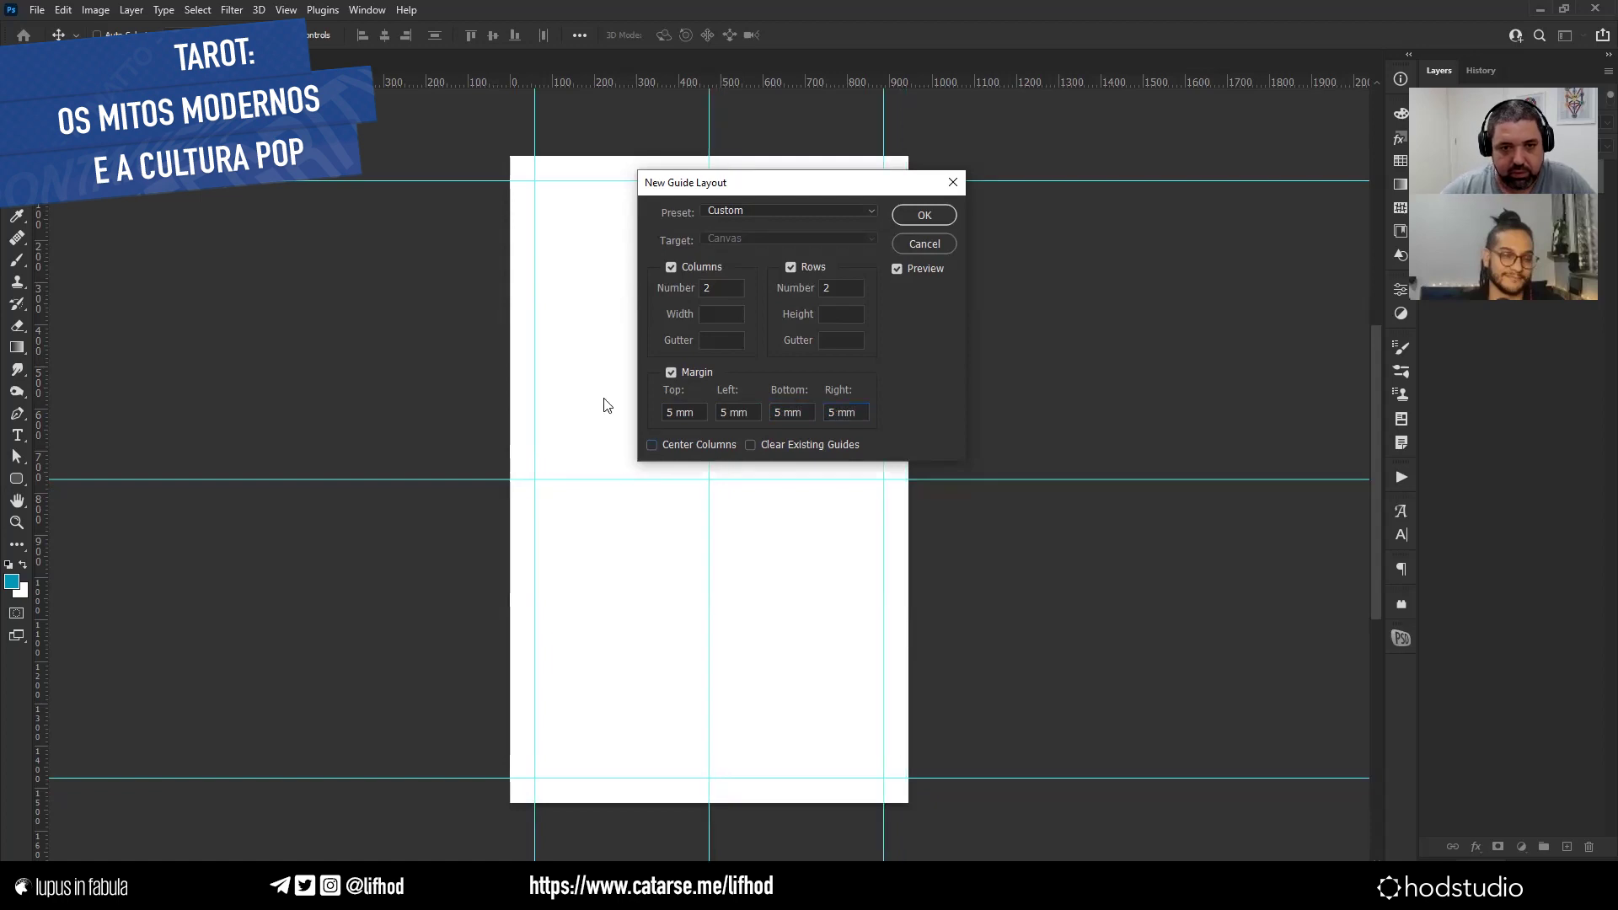
{"action": "left_click", "coordinate": [924, 216]}
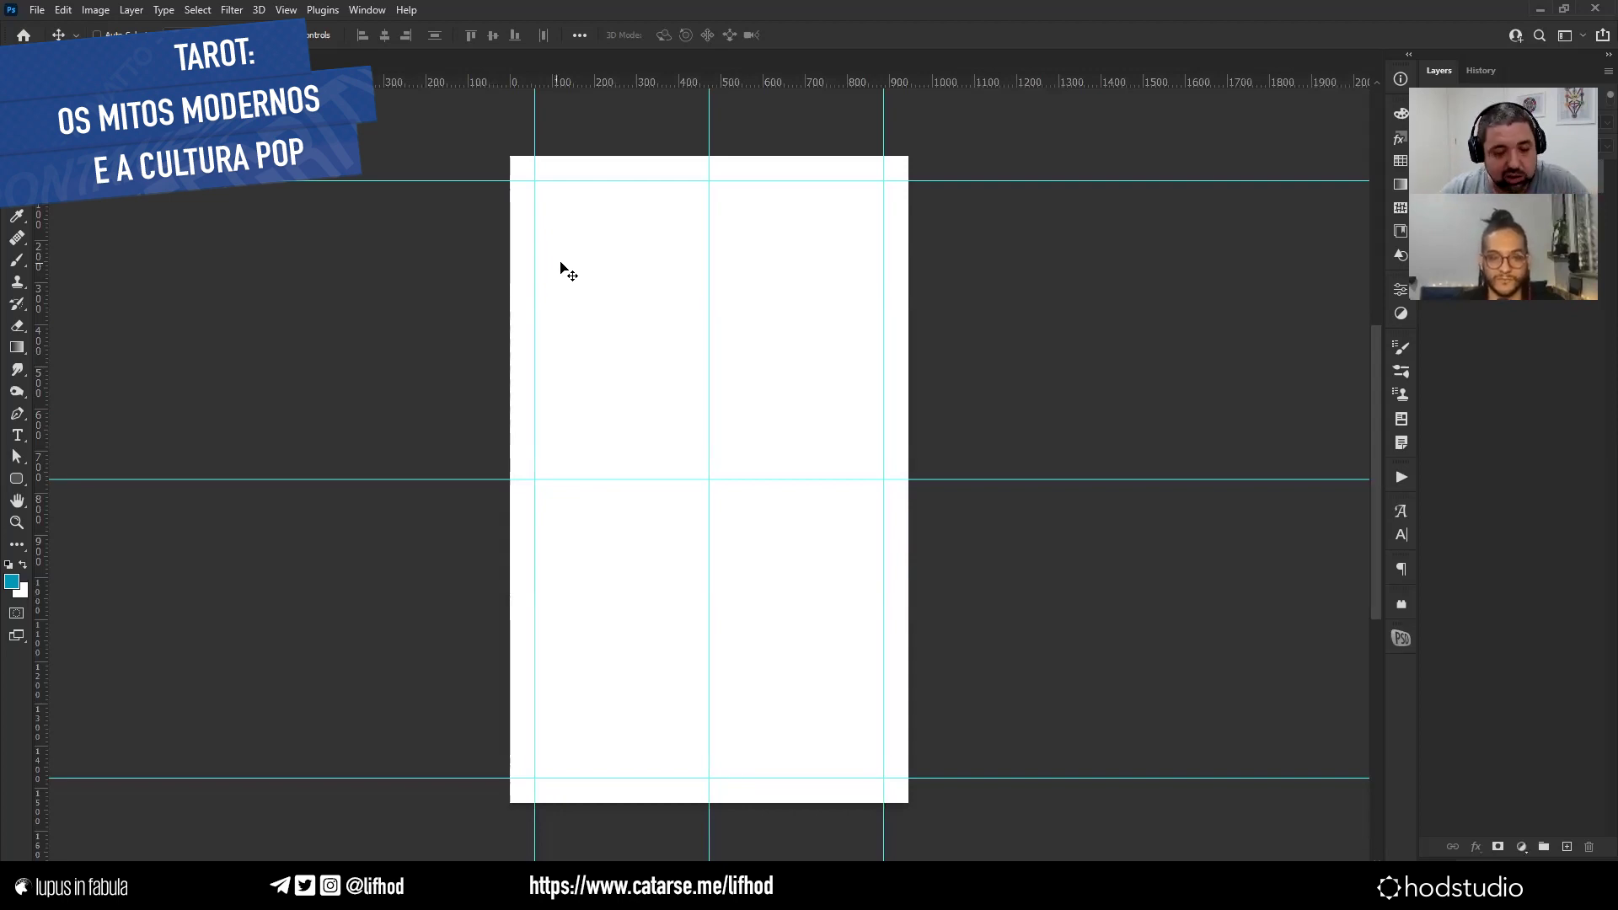
Fill the card background with a blue-to-pink Iridescent gradient running diagonally from its upper left to its lower right.
{"action": "key", "text": "g"}
{"action": "left_click", "coordinate": [161, 35]}
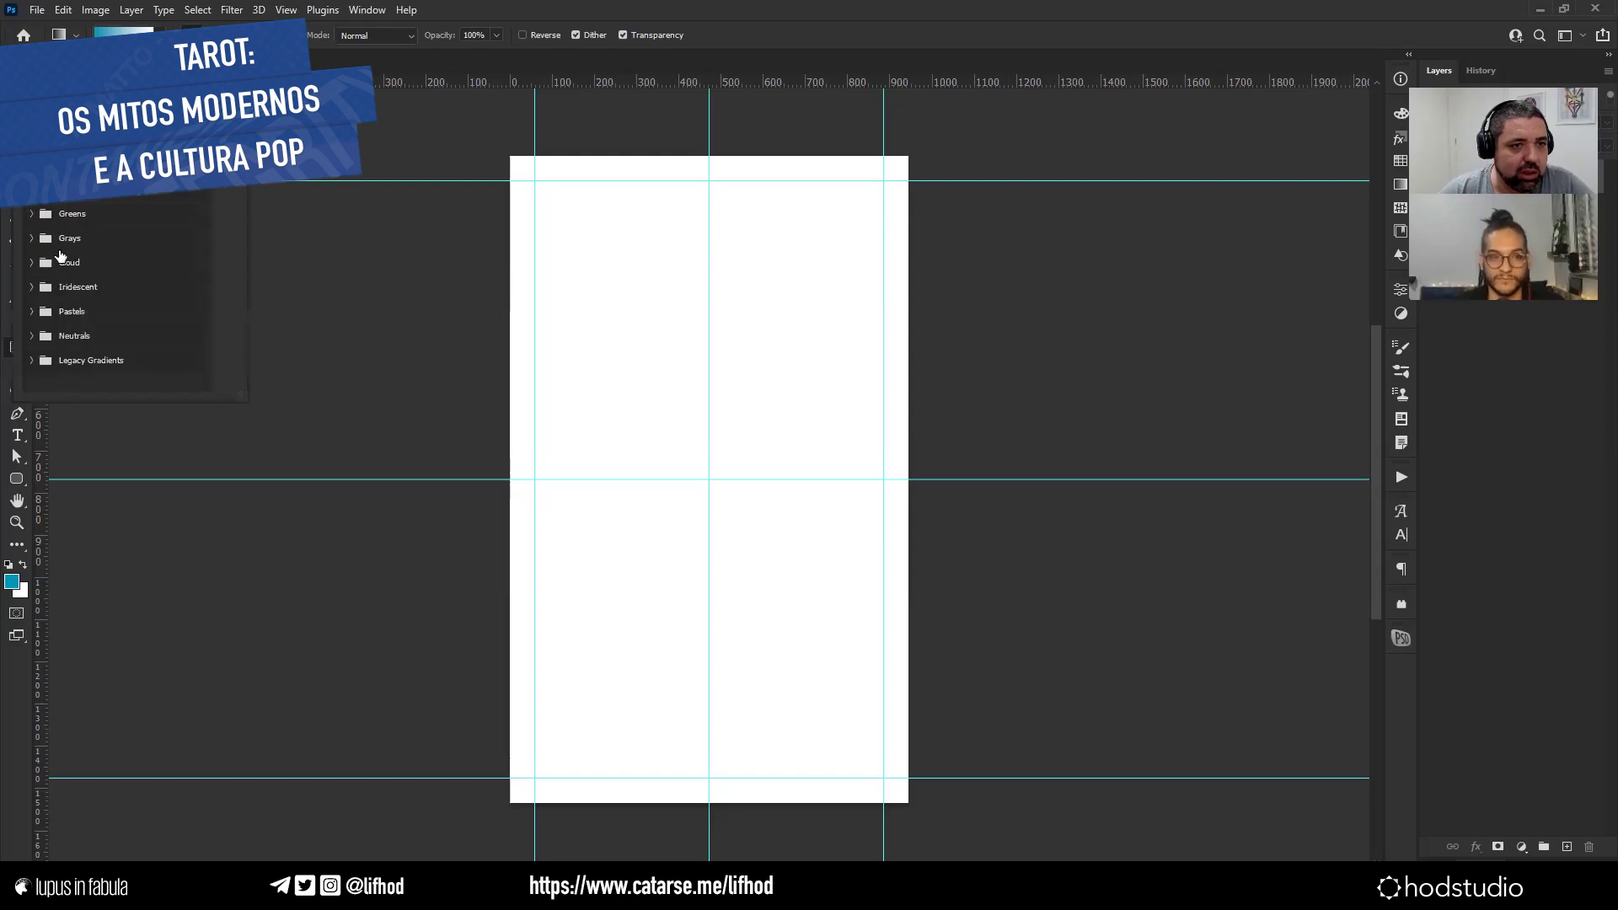
{"action": "left_click", "coordinate": [31, 262]}
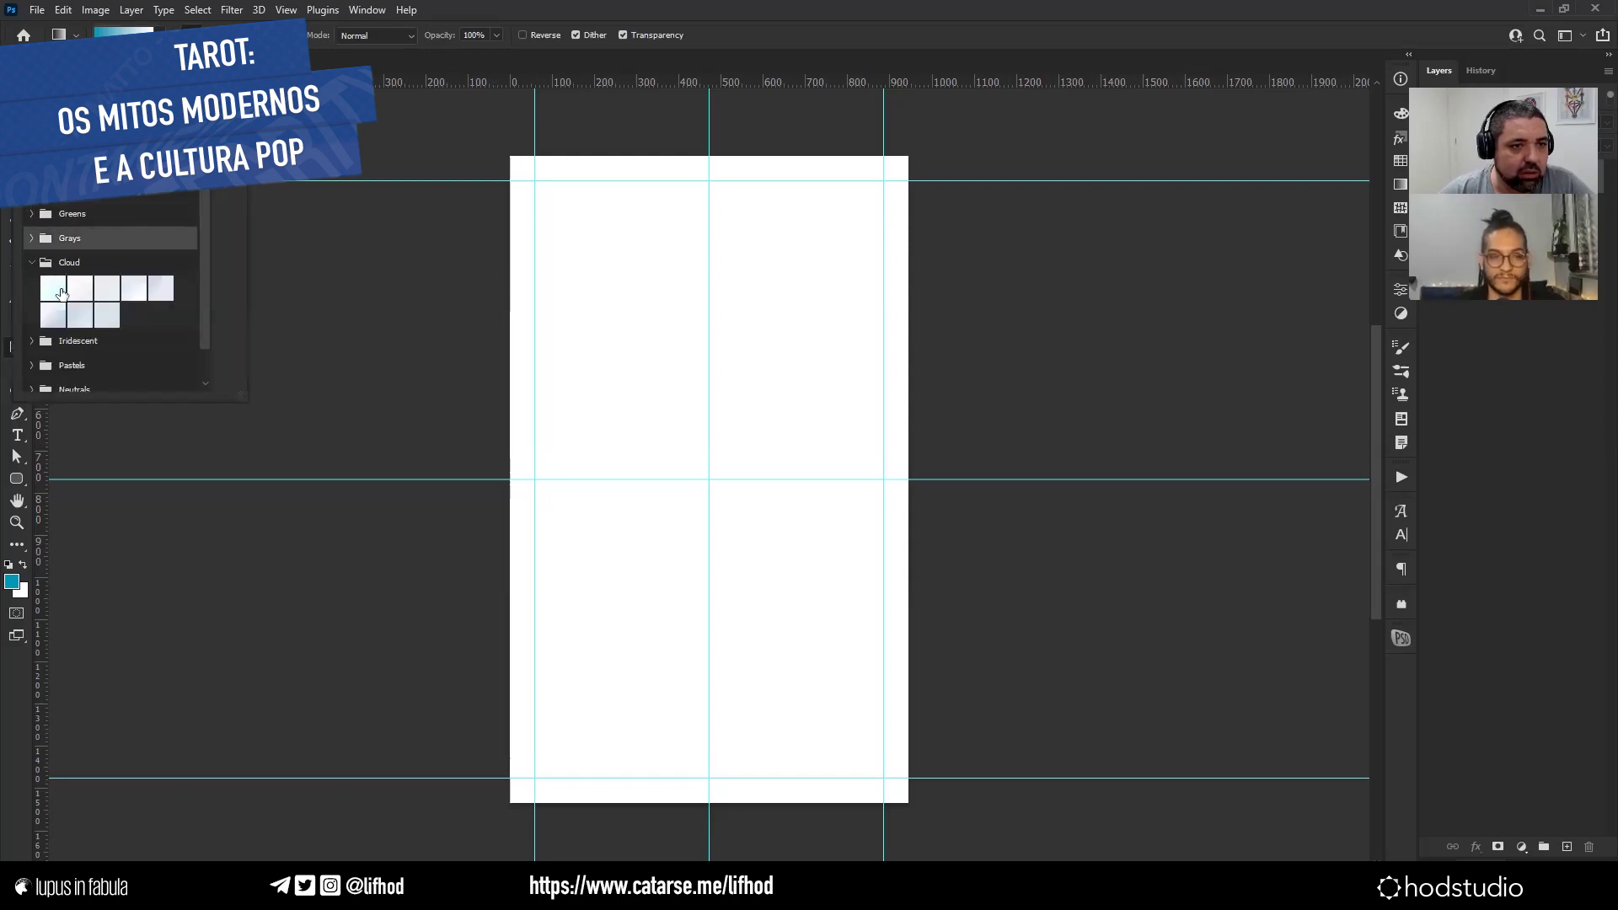
{"action": "left_click", "coordinate": [31, 340]}
{"action": "scroll", "coordinate": [132, 325], "scroll_direction": "down", "scroll_amount": 1}
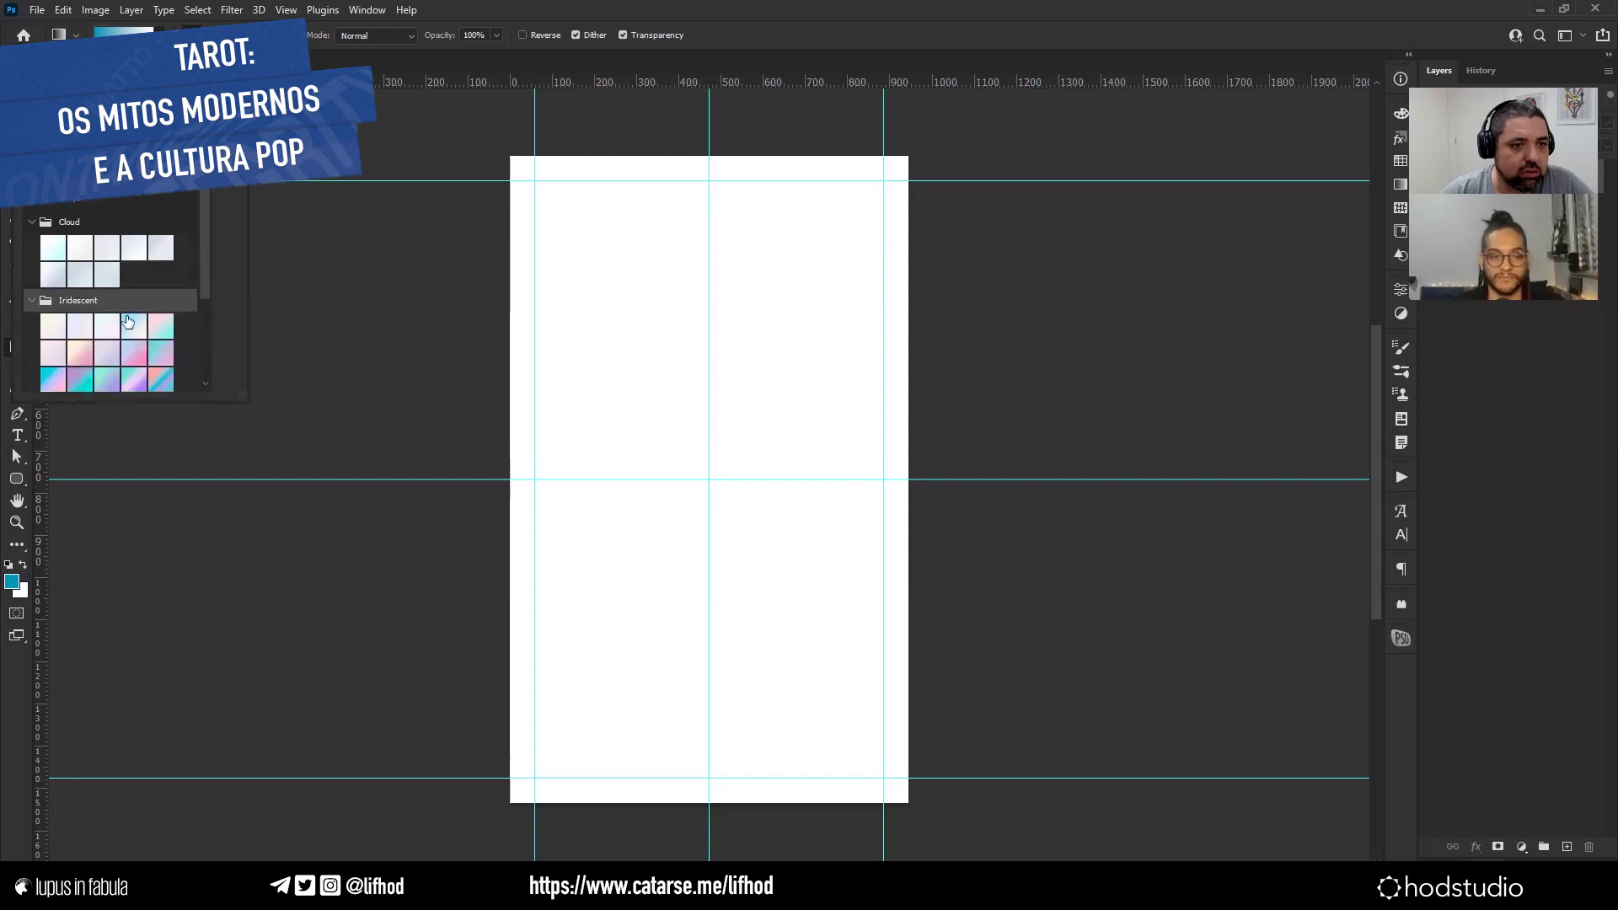
{"action": "left_click", "coordinate": [144, 344]}
{"action": "left_click_drag", "start_coordinate": [547, 193], "coordinate": [858, 801]}
{"action": "key", "text": "v"}
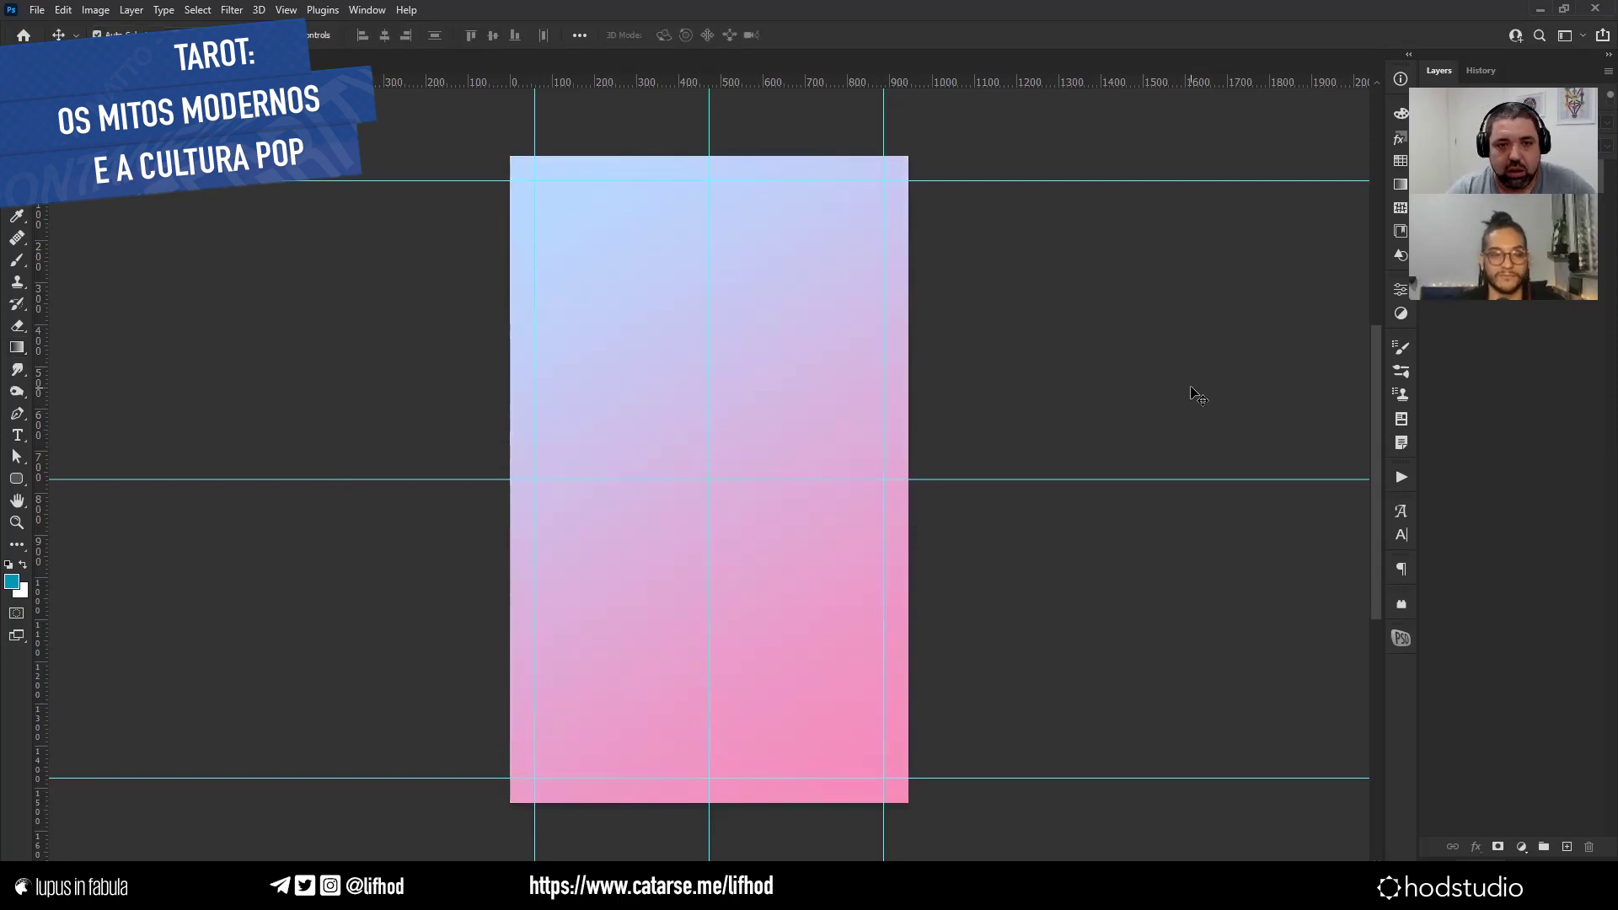
Examine the gradient at pixel level and marquee-select a single pixel near the vertical centre guide.
{"action": "key", "text": "ctrl+plus"}
{"action": "key", "text": "ctrl+plus"}
{"action": "key", "text": "ctrl+plus"}
{"action": "key", "text": "ctrl+plus"}
{"action": "key", "text": "ctrl+plus"}
{"action": "key", "text": "ctrl+plus"}
{"action": "key", "text": "ctrl+plus"}
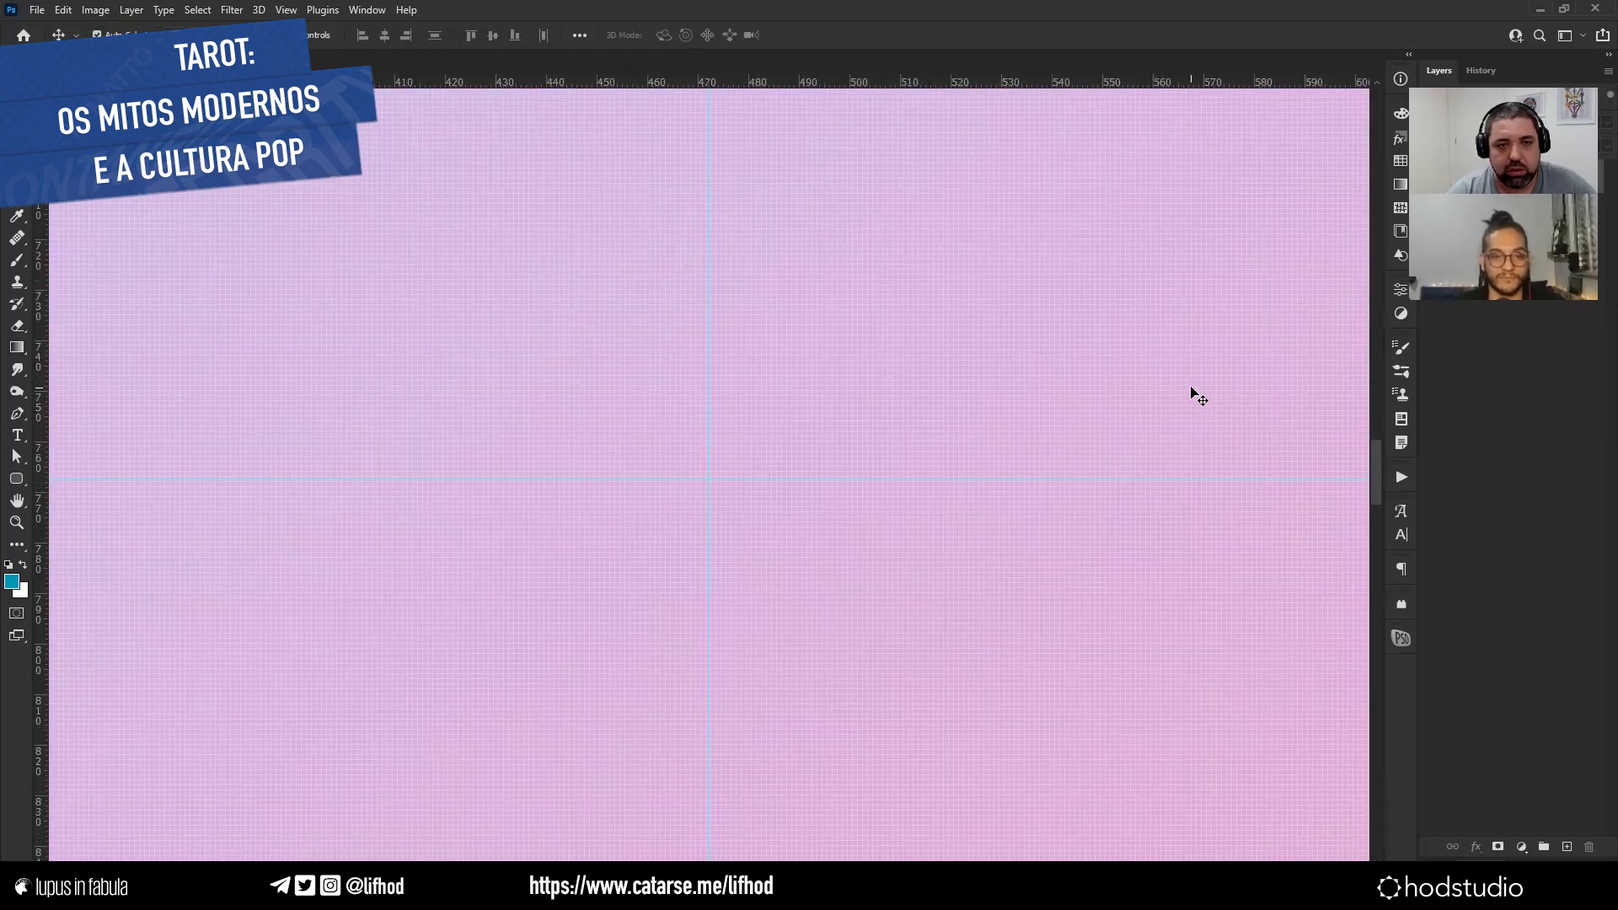
{"action": "key", "text": "ctrl+plus"}
{"action": "key", "text": "ctrl+plus"}
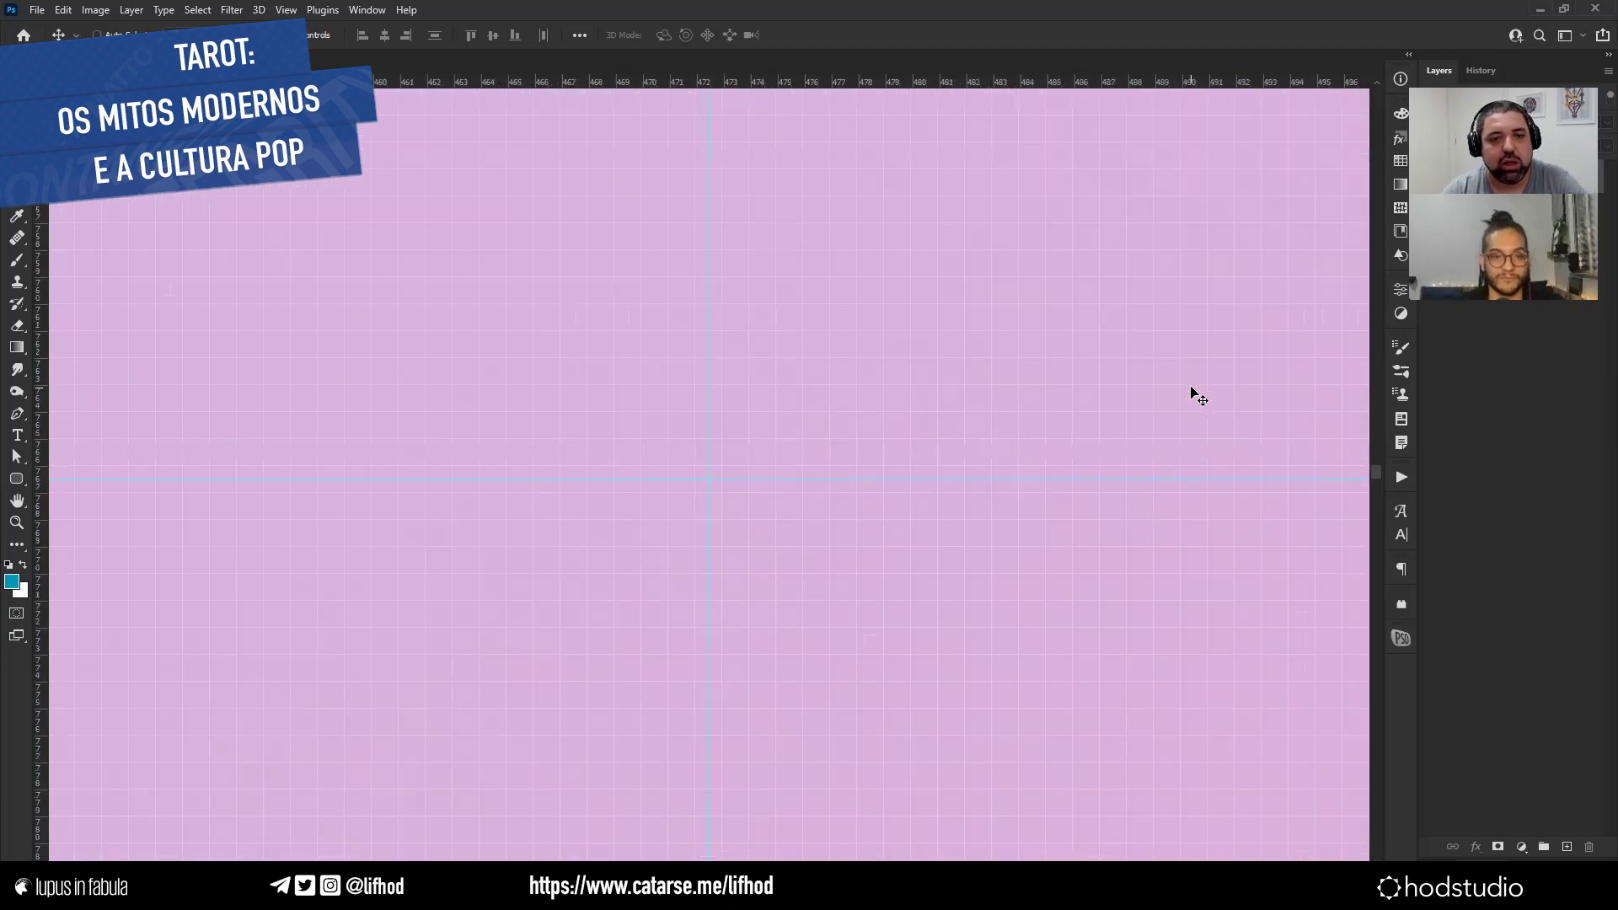
{"action": "key", "text": "m"}
{"action": "left_click_drag", "start_coordinate": [776, 251], "coordinate": [804, 278]}
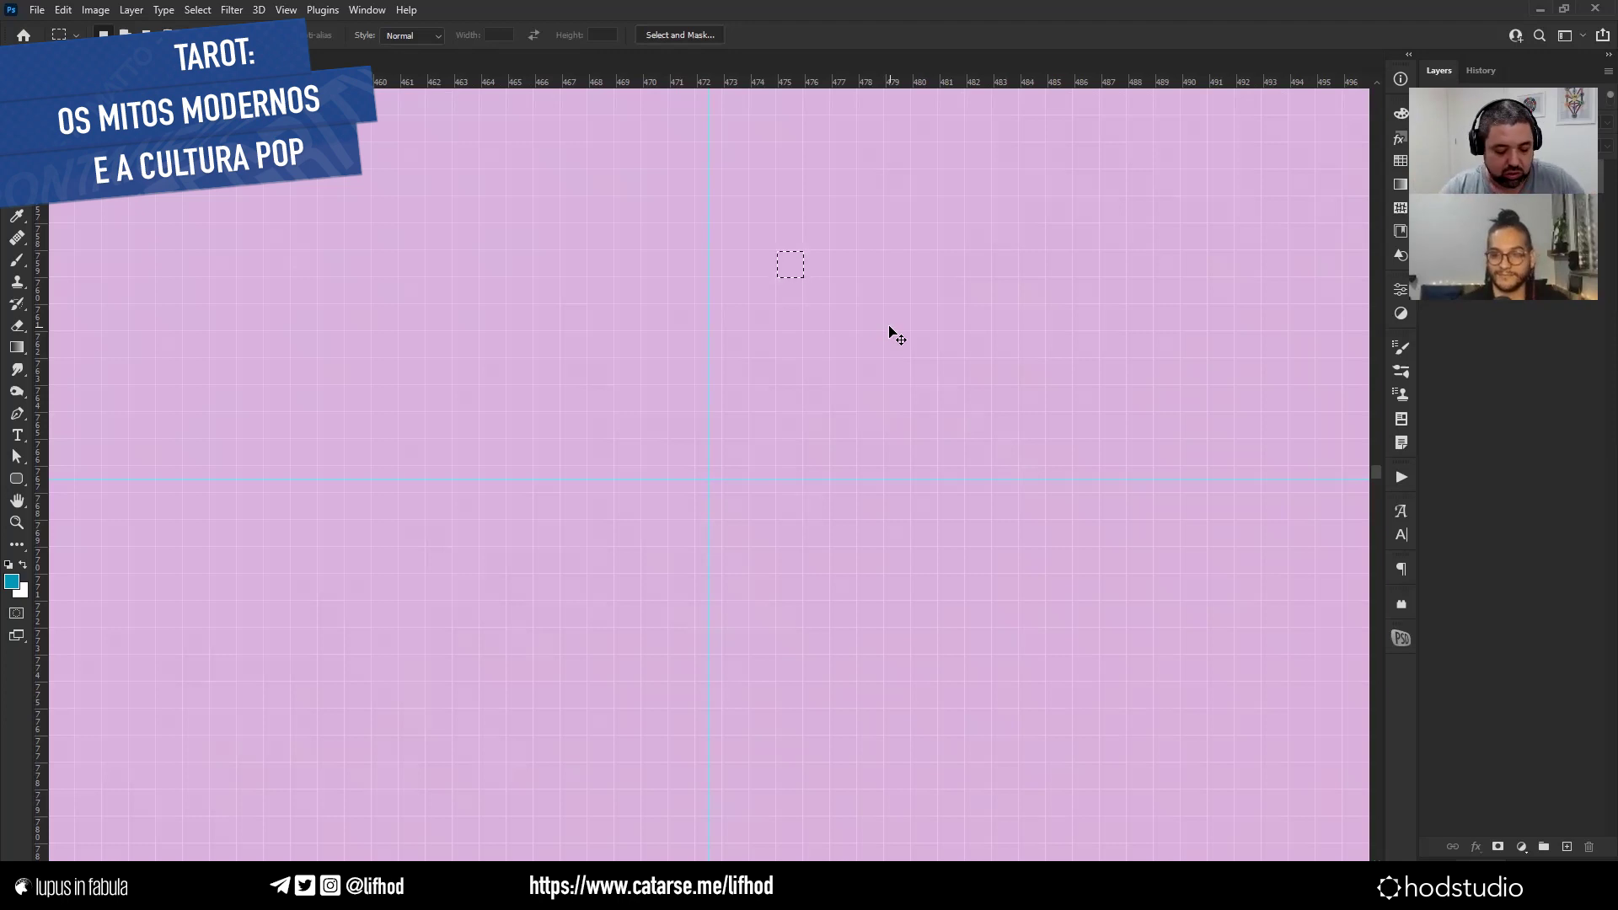
Check the document's pixel dimensions and resolution in Image Size without changing them.
{"action": "key", "text": "ctrl+alt+i"}
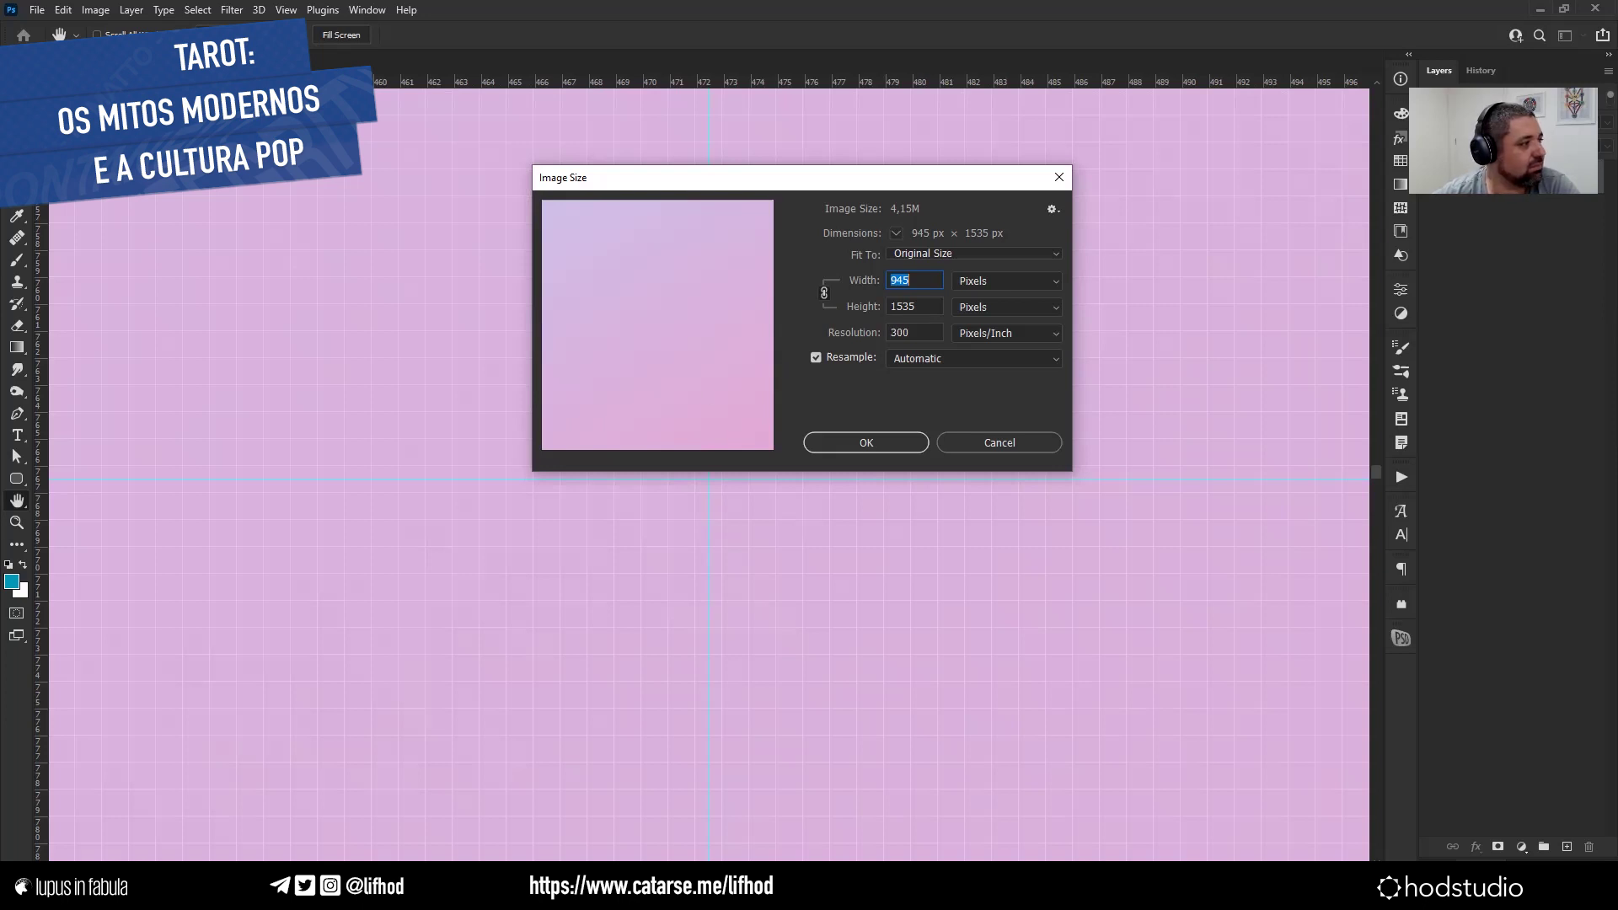
{"action": "key", "text": "alt+Tab"}
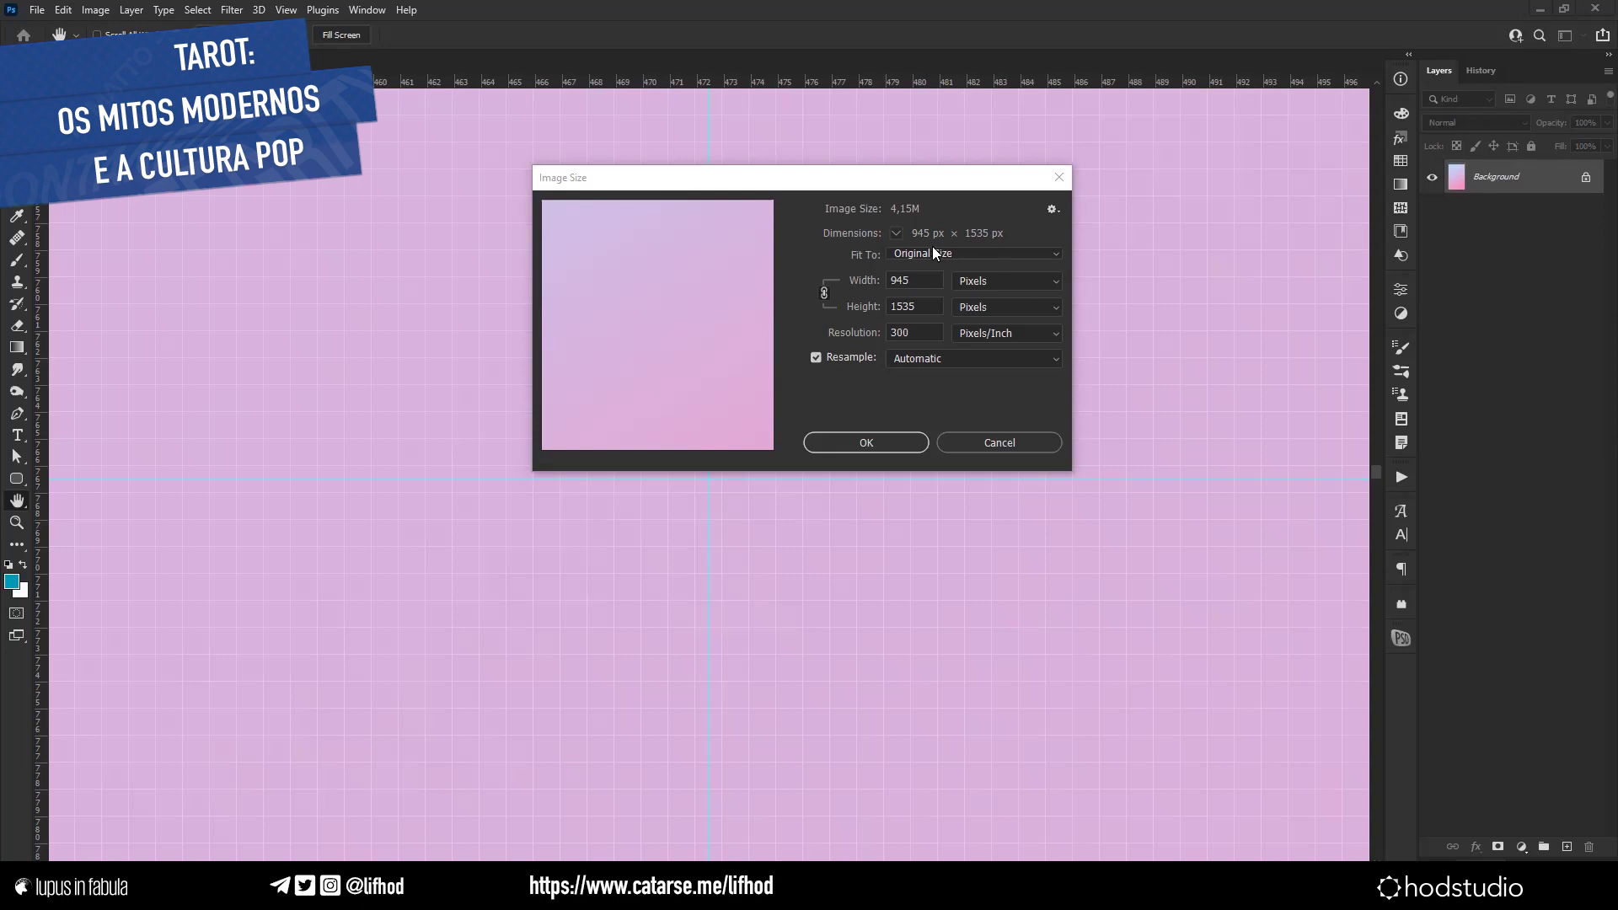
{"action": "left_click", "coordinate": [1027, 445]}
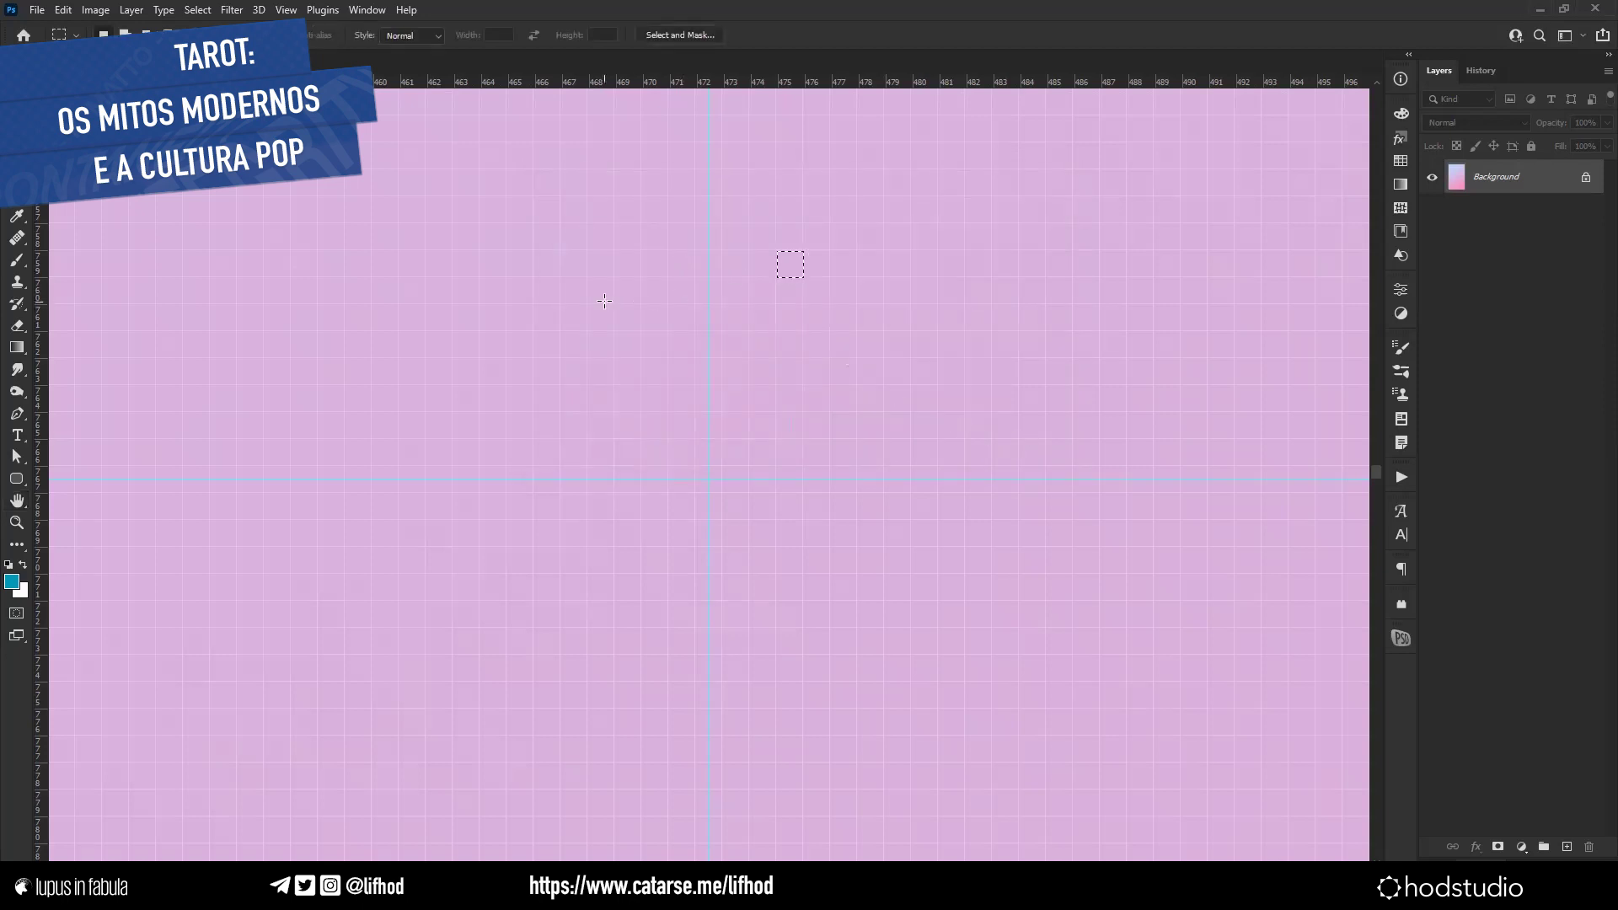
Marquee-select several small blocks of pixels near the card's centre, ending with one 2 pixels wide and 3 pixels high.
{"action": "left_click_drag", "start_coordinate": [588, 279], "coordinate": [664, 365]}
{"action": "left_click_drag", "start_coordinate": [750, 332], "coordinate": [804, 358]}
{"action": "left_click", "coordinate": [895, 383]}
{"action": "left_click_drag", "start_coordinate": [898, 385], "coordinate": [1032, 392]}
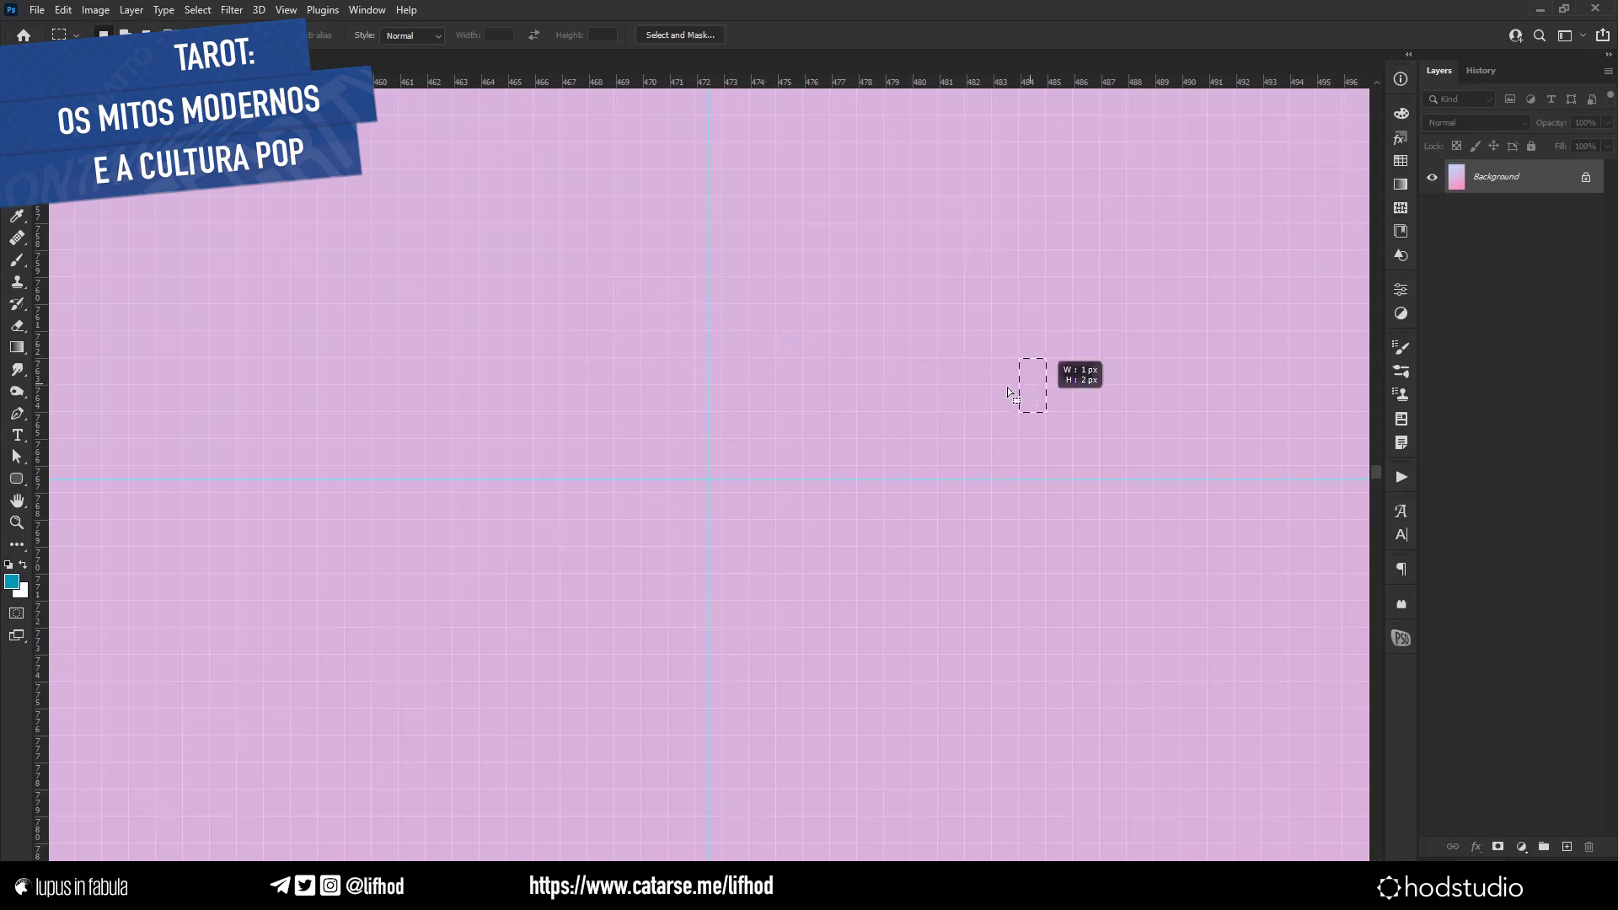
{"action": "left_click_drag", "start_coordinate": [884, 305], "coordinate": [938, 386]}
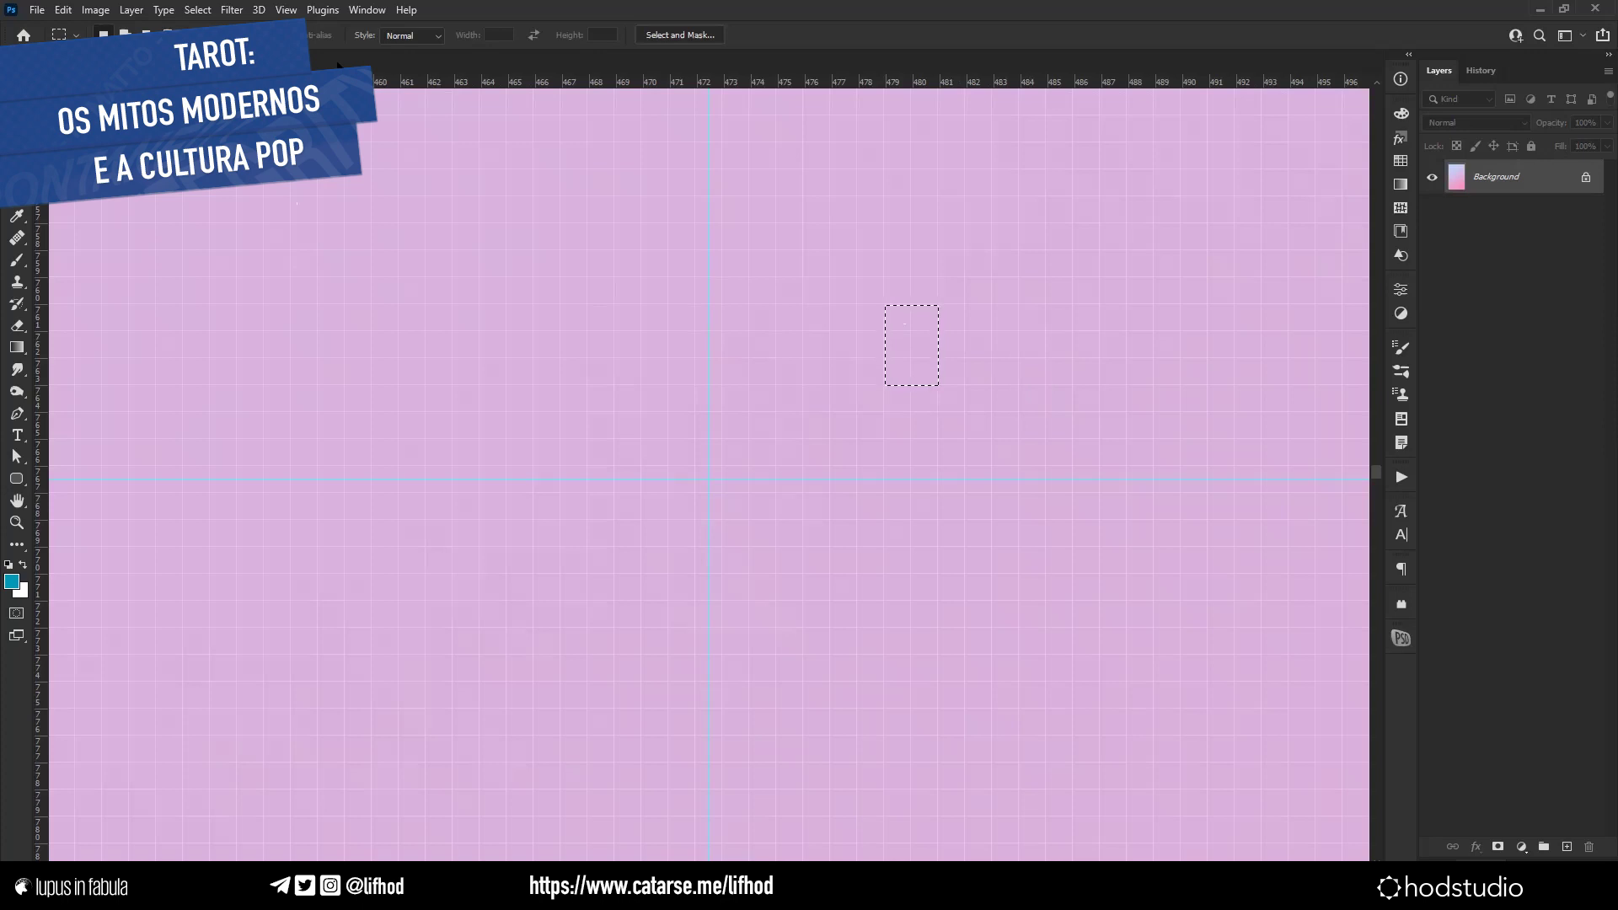
Add 2% monochromatic Gaussian noise to the whole gradient background.
{"action": "left_click", "coordinate": [231, 9]}
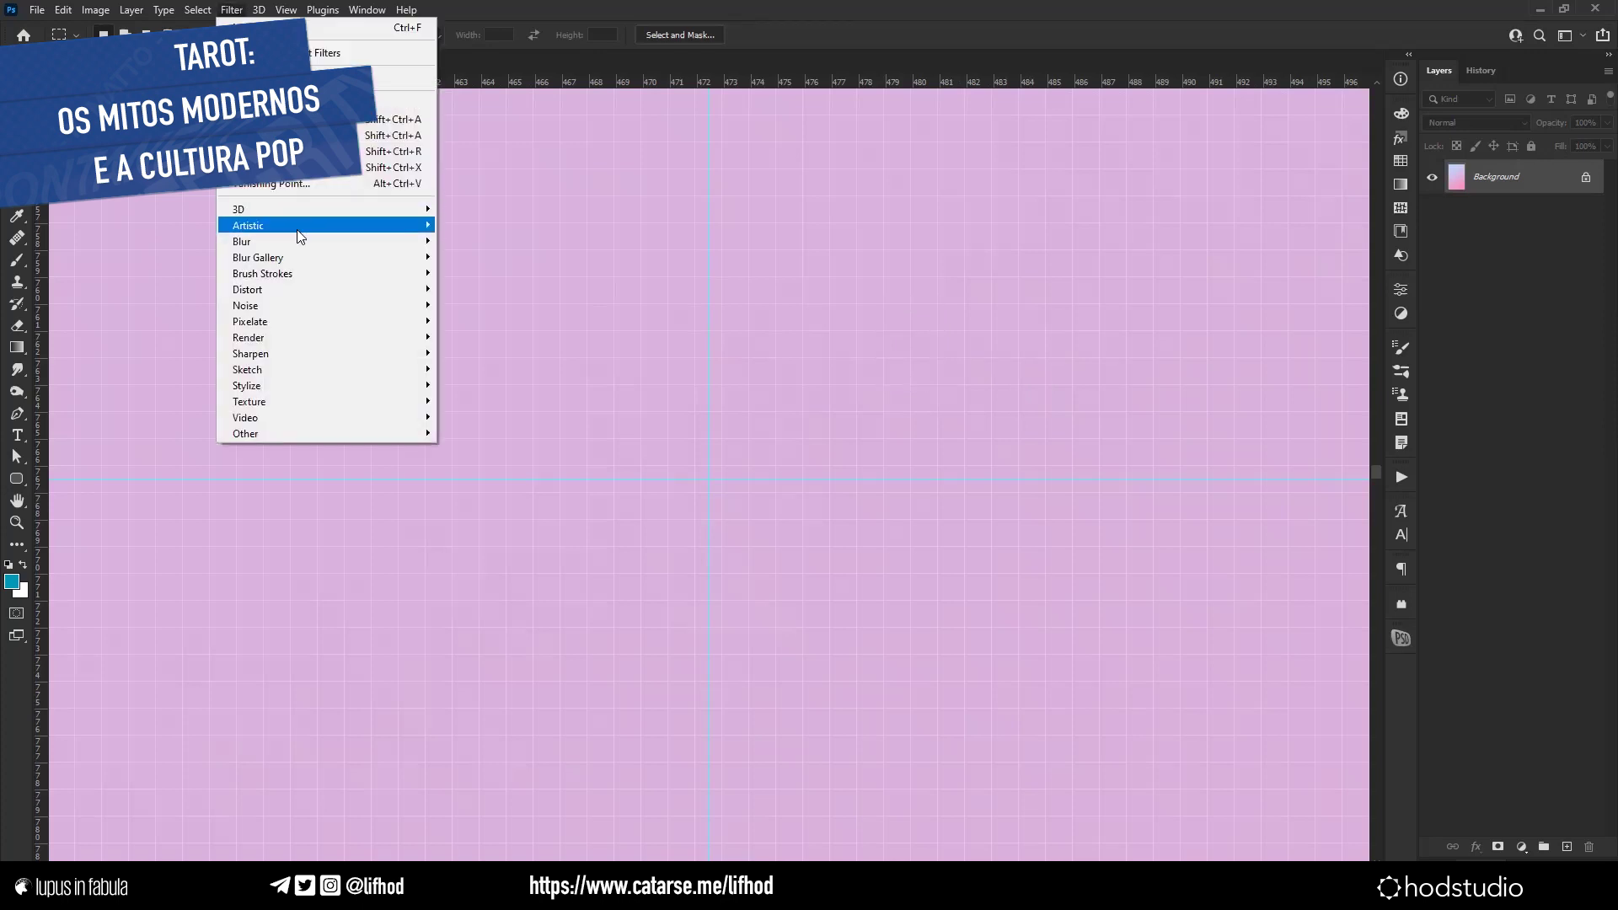
{"action": "mouse_move", "coordinate": [337, 308]}
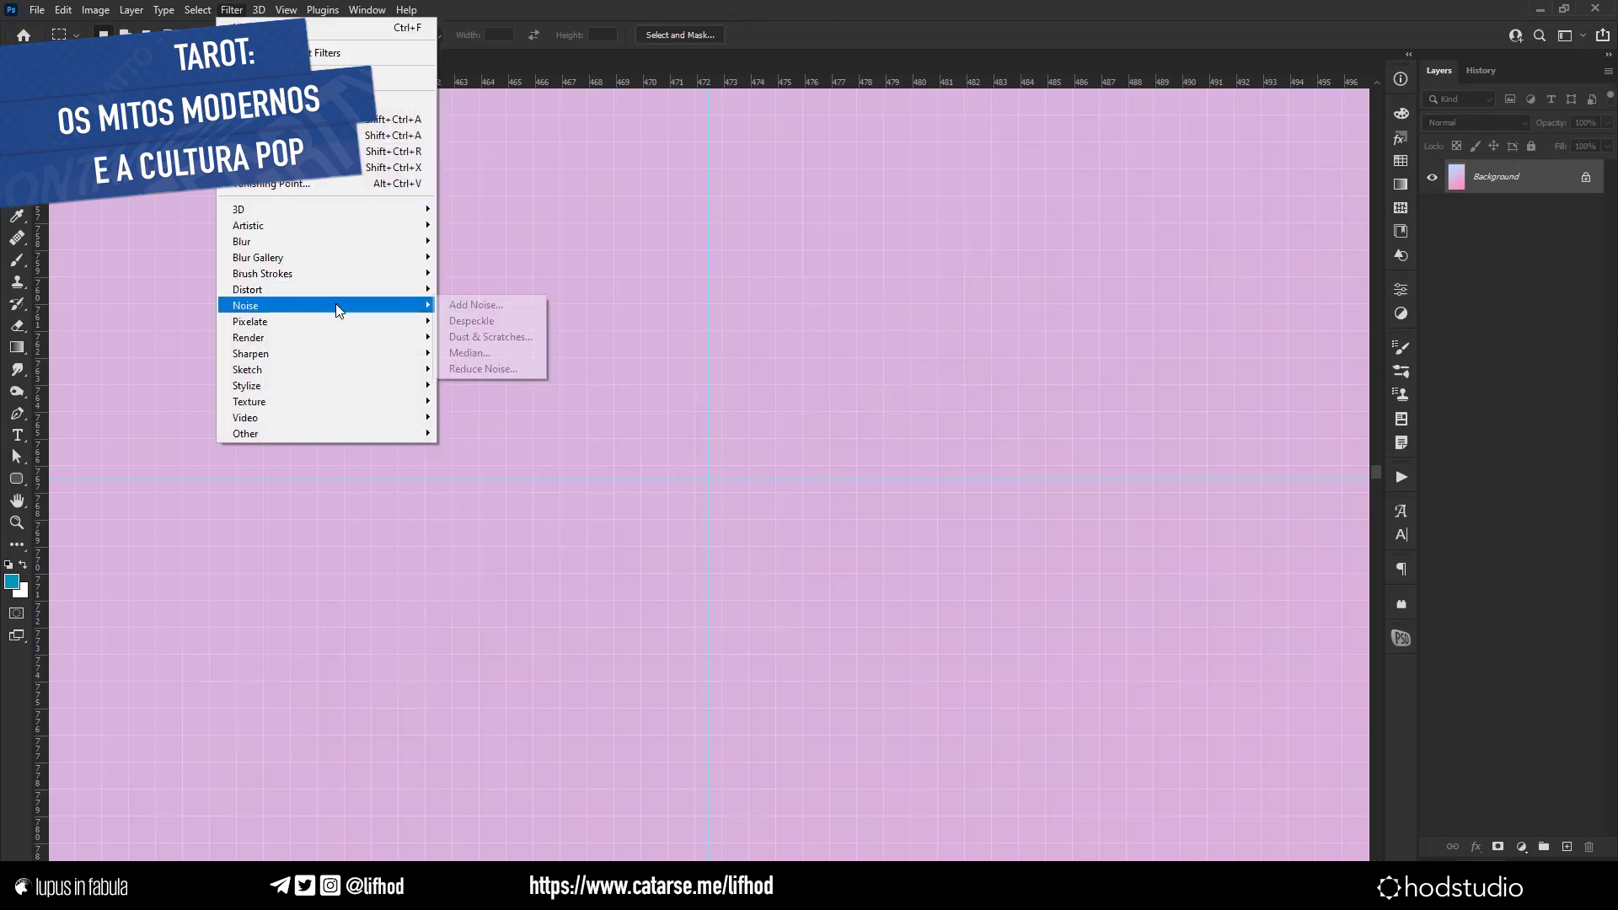
{"action": "left_click", "coordinate": [476, 305]}
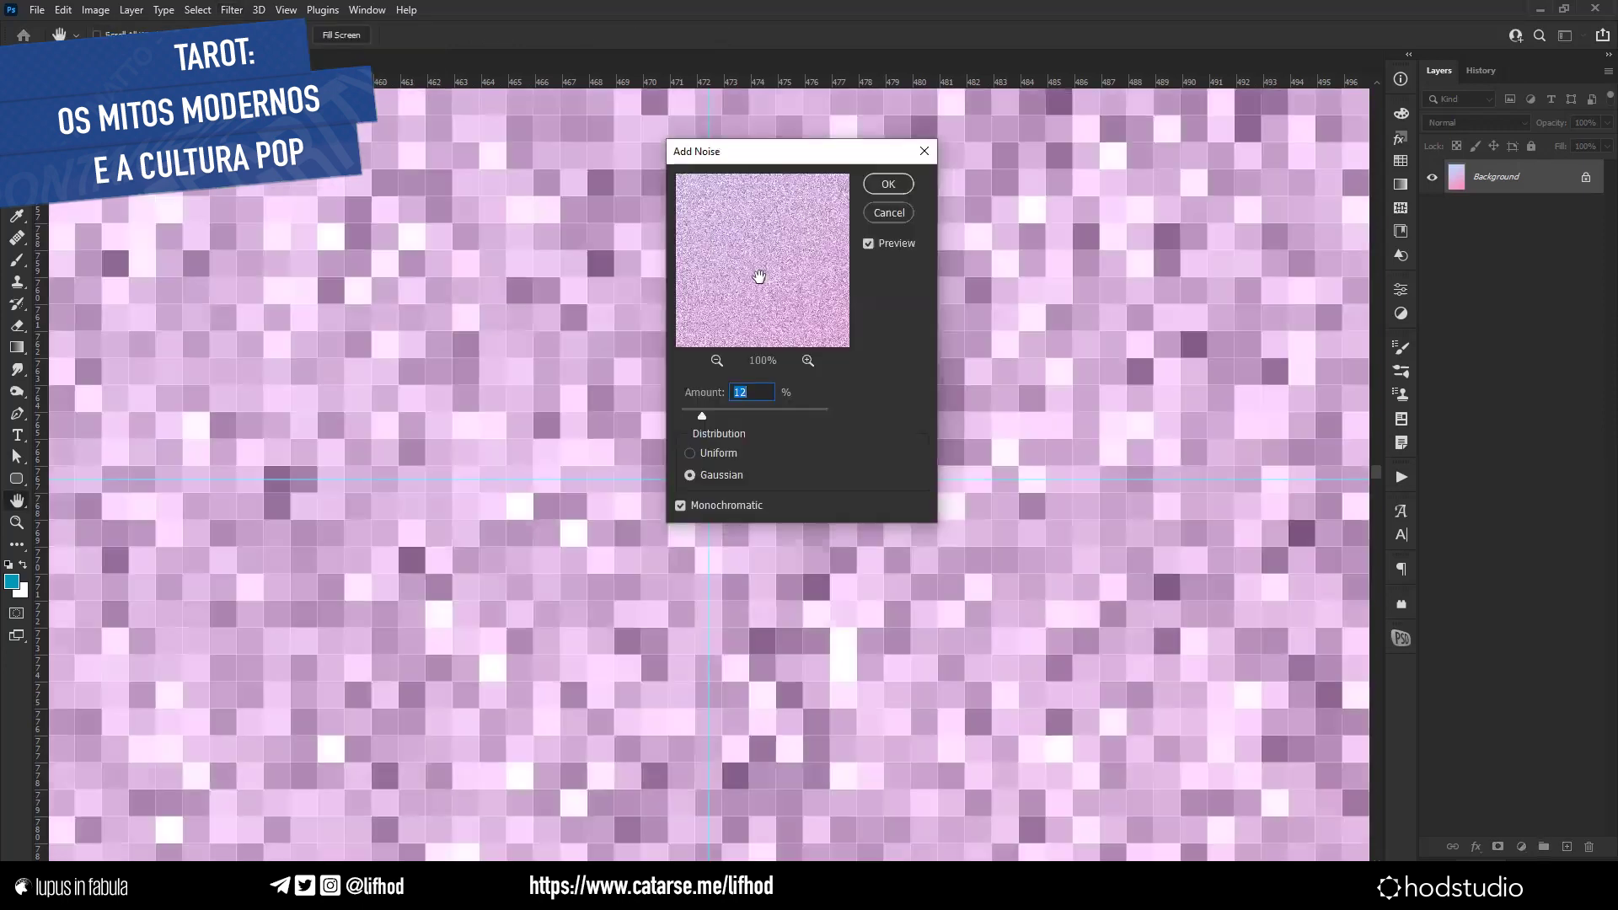
{"action": "type", "text": "2"}
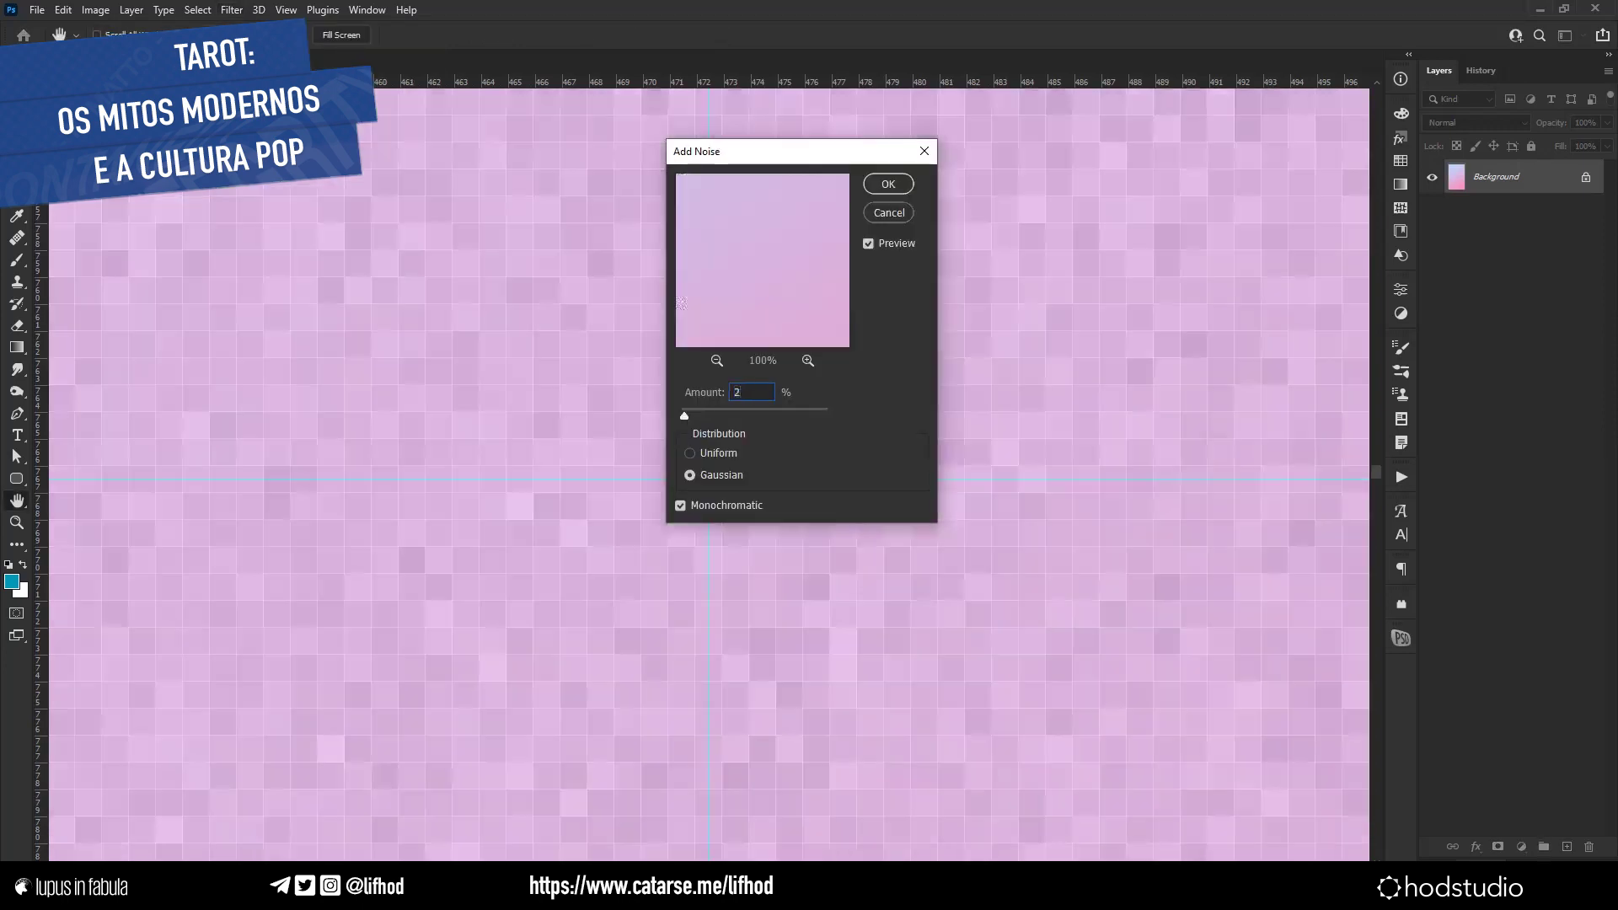
{"action": "left_click", "coordinate": [901, 187]}
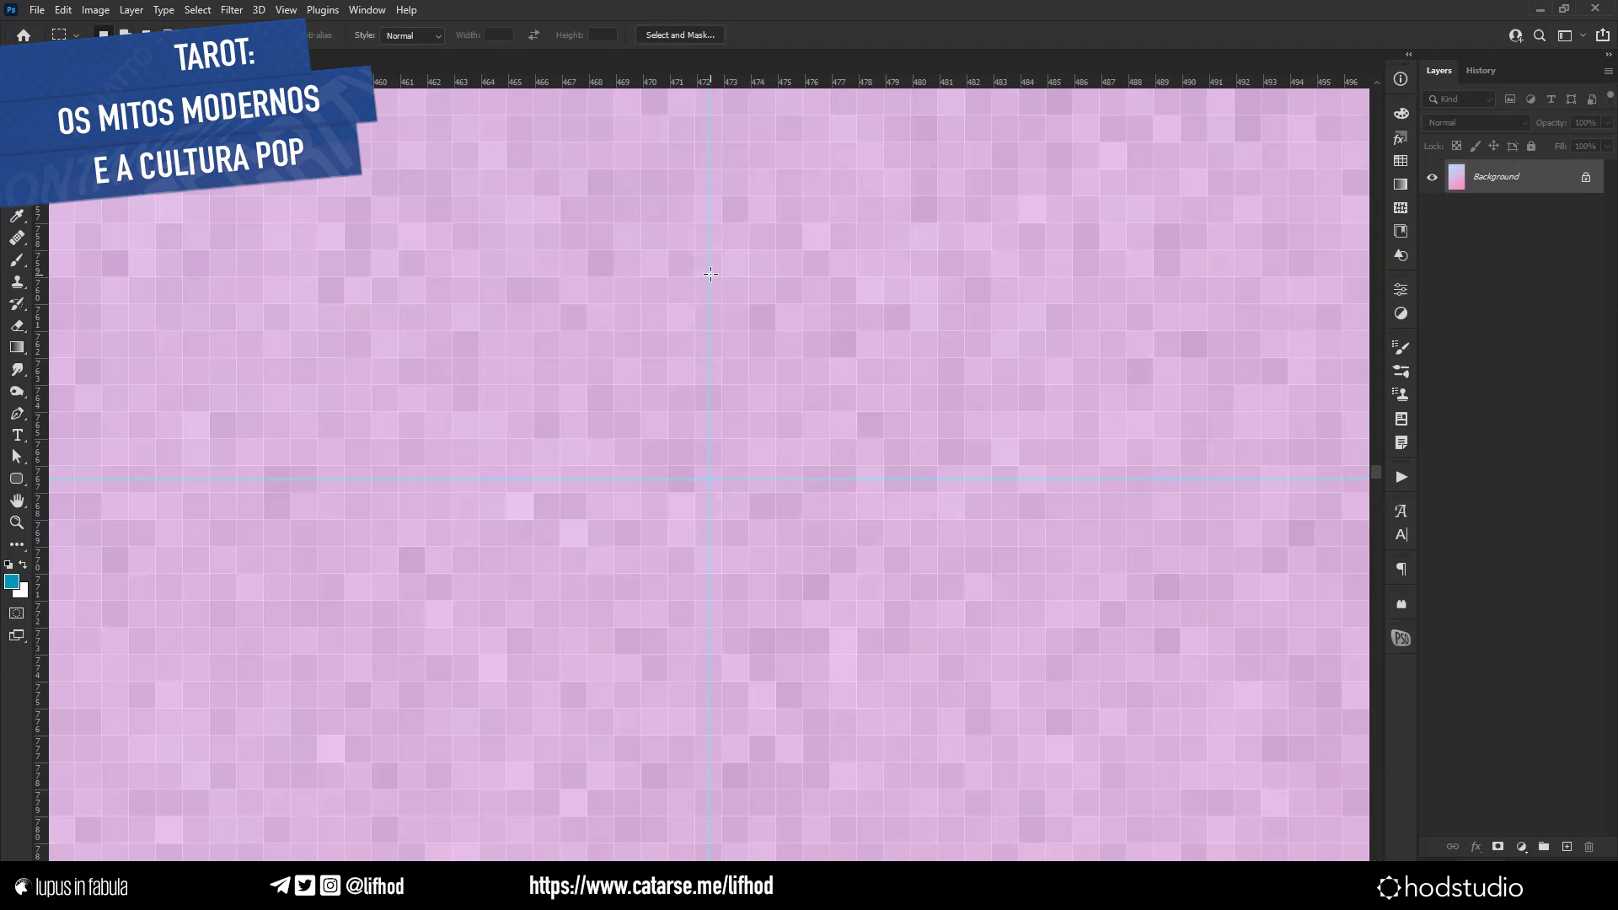
{"action": "key", "text": "ctrl+minus"}
{"action": "key", "text": "ctrl+minus"}
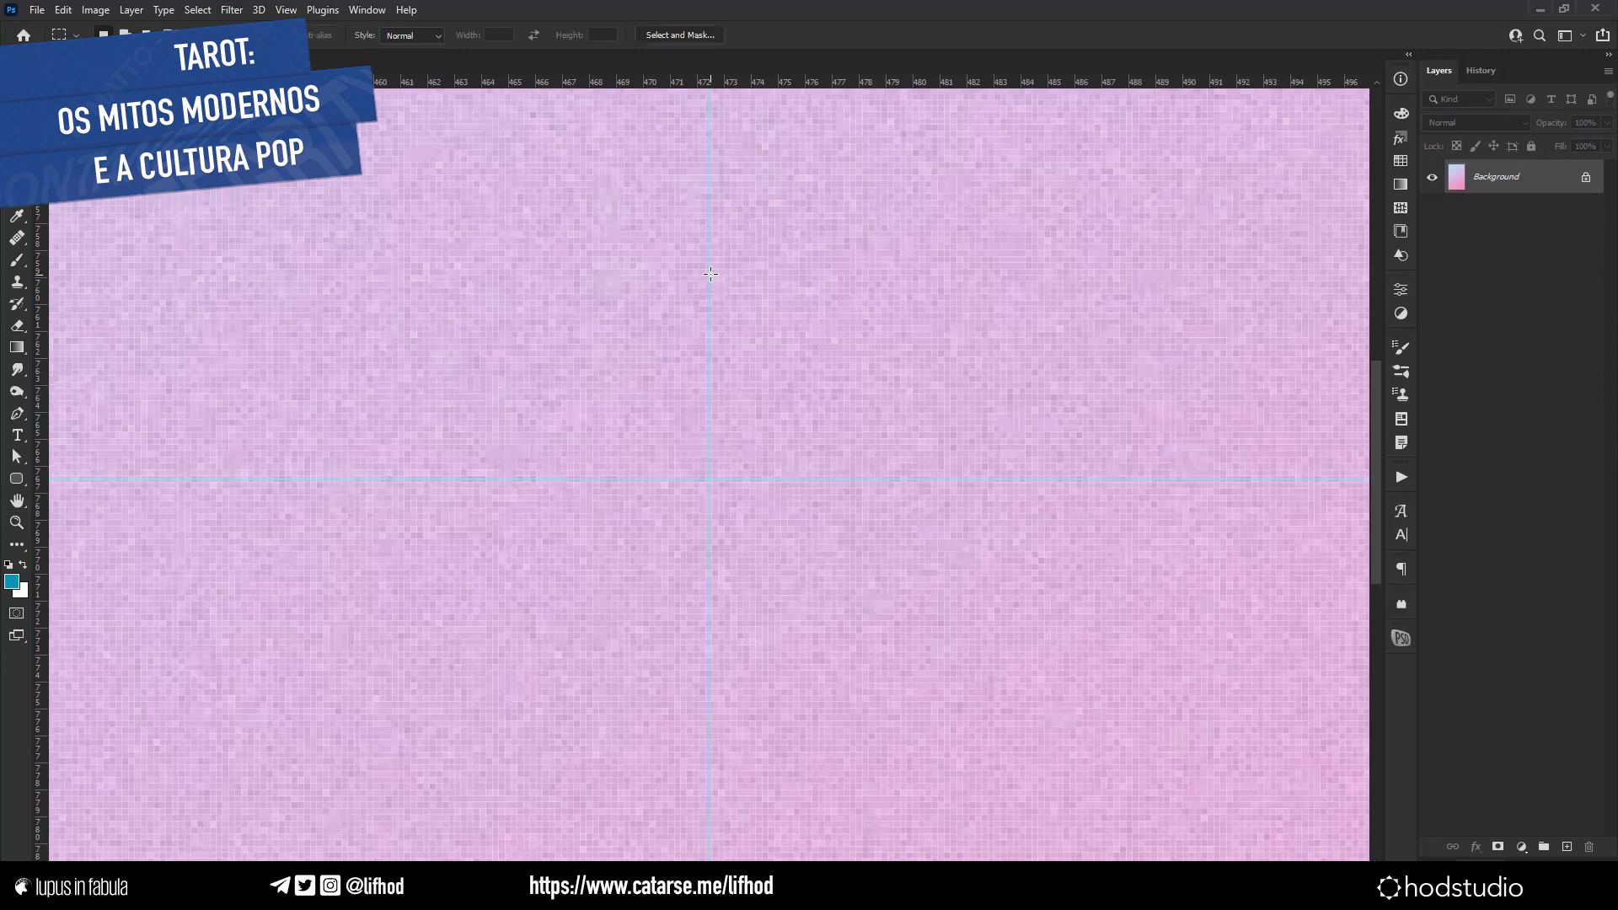
Switch to Illustrator and hide the artboards to get an empty drawing area beside the card template.
{"action": "scroll", "coordinate": [710, 274], "scroll_direction": "down", "scroll_amount": 5}
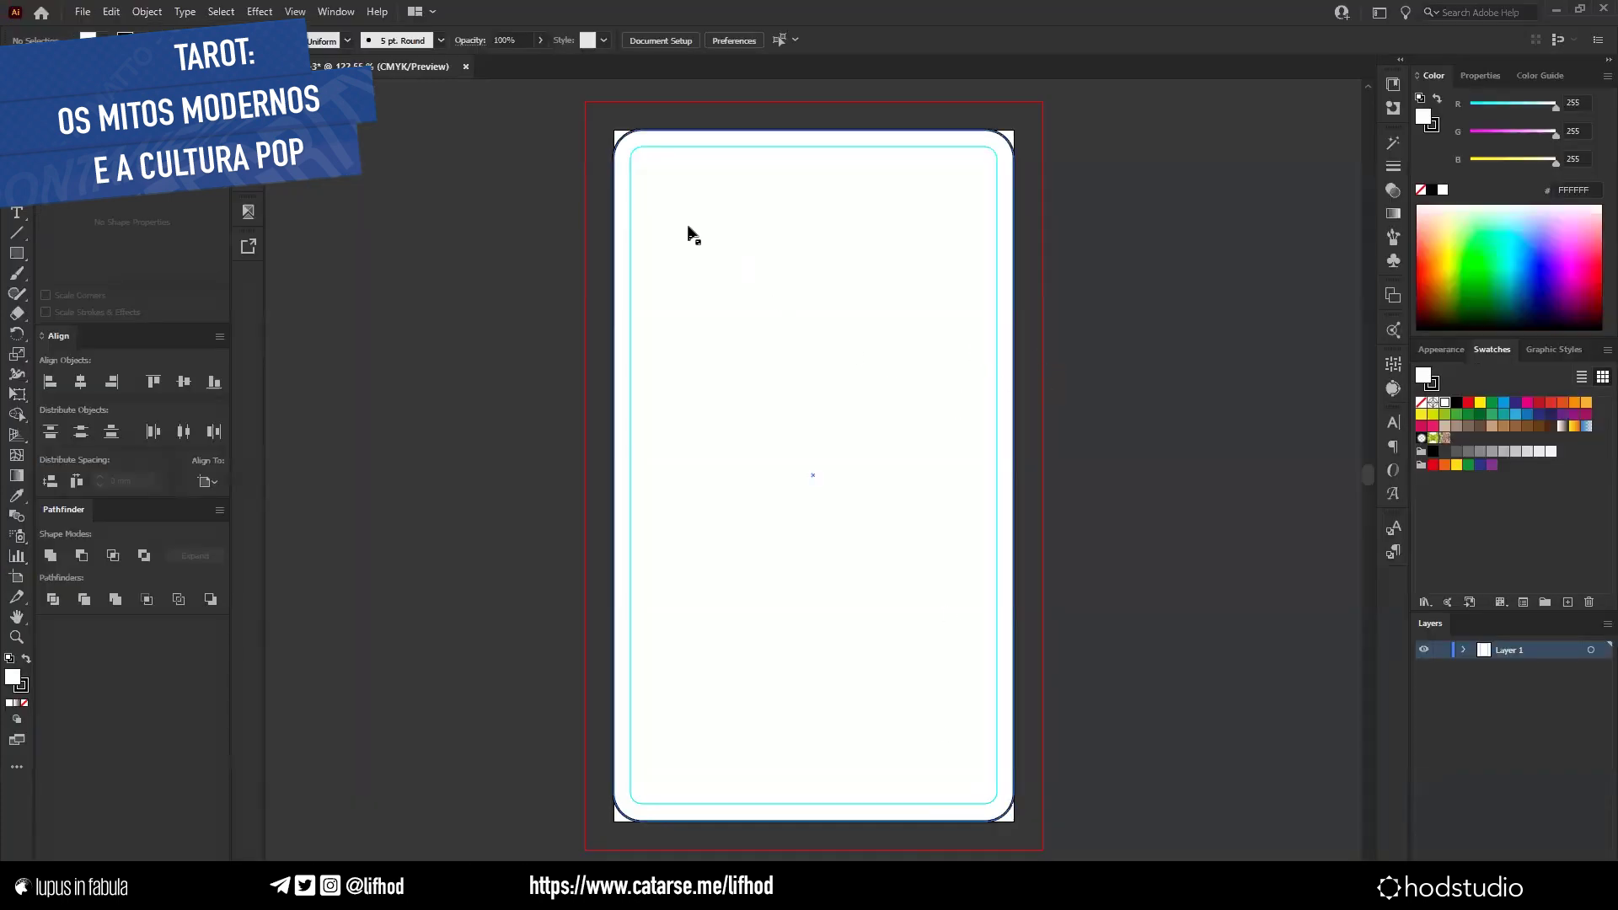
{"action": "left_click", "coordinate": [300, 11]}
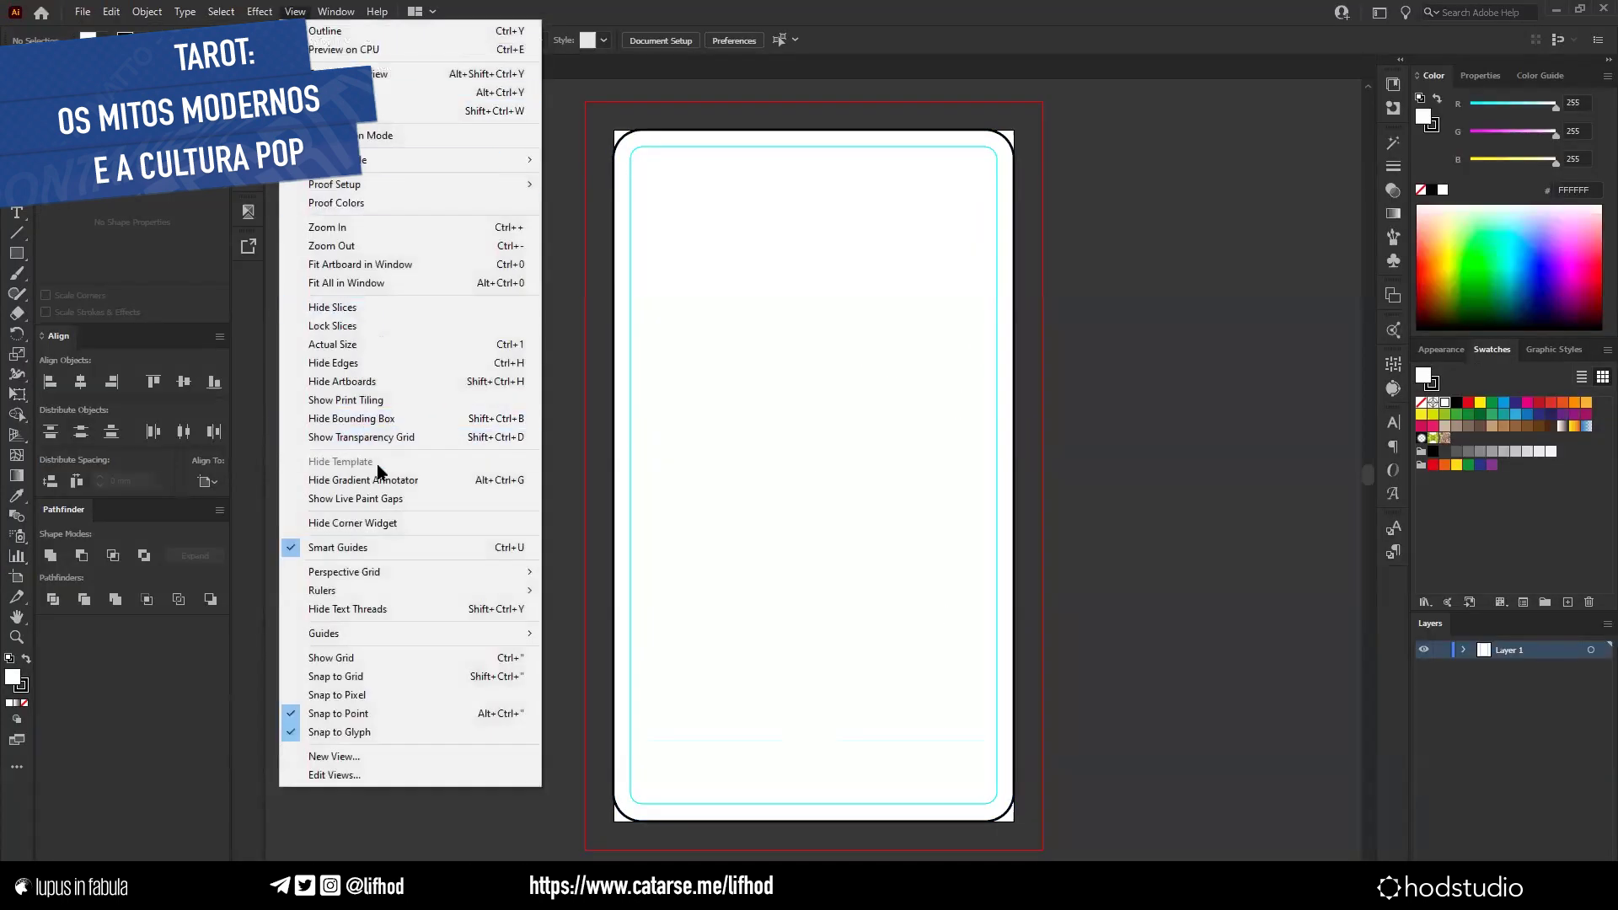
{"action": "left_click", "coordinate": [396, 381]}
{"action": "scroll", "coordinate": [1092, 419], "scroll_direction": "up", "scroll_amount": 5}
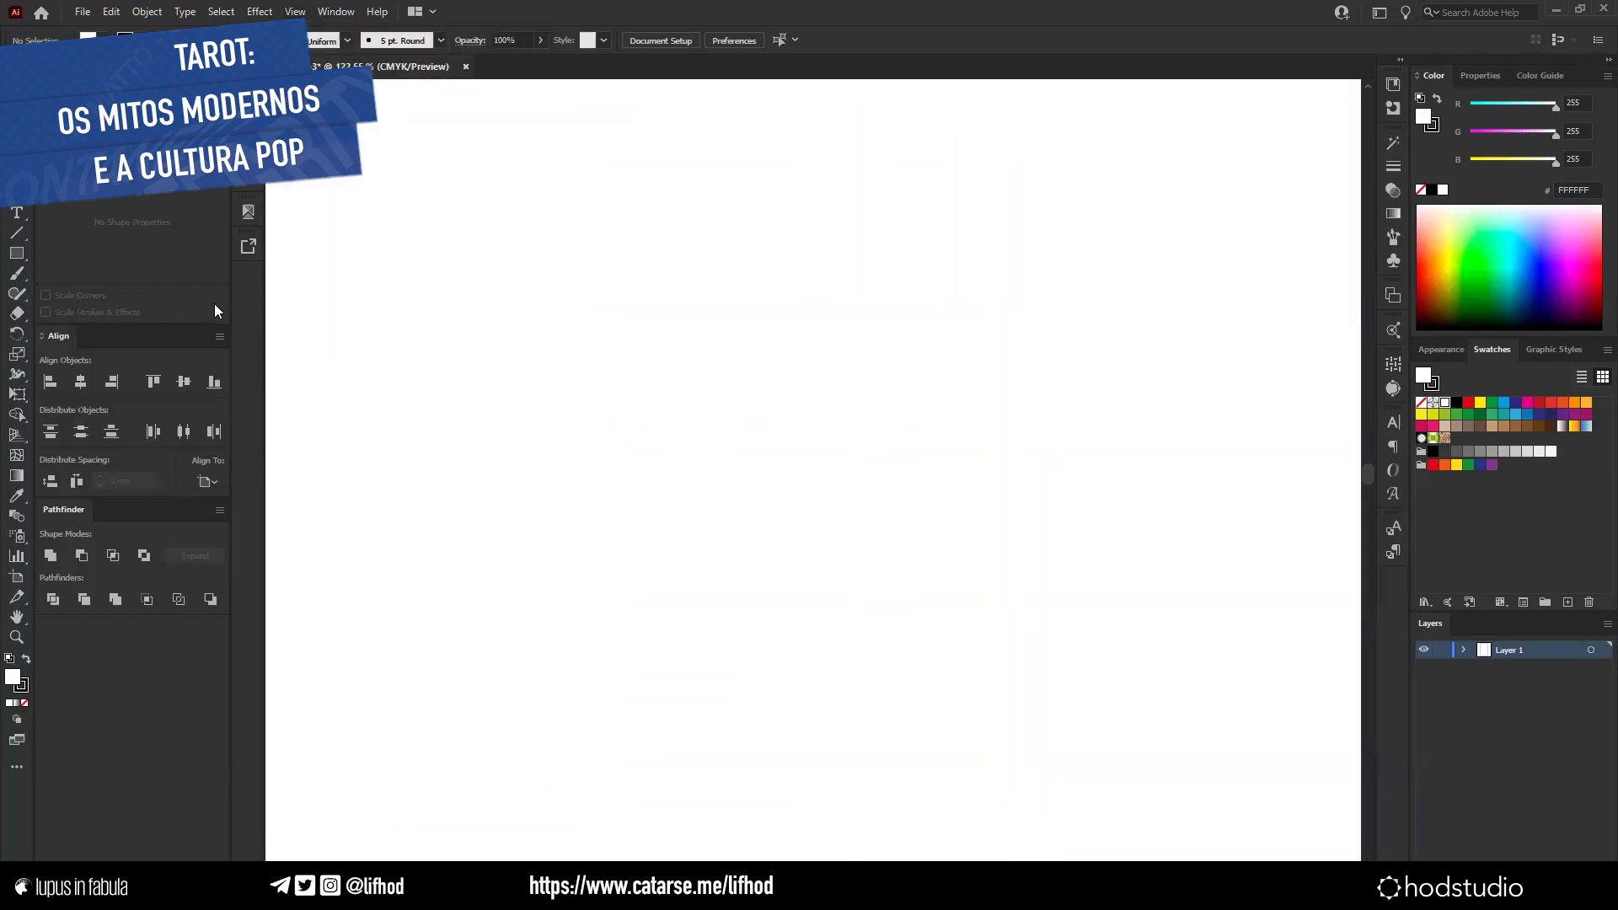
Draw a closed, curved freeform shape about 127 mm wide and 79 mm high with the Pen tool in the empty area.
{"action": "left_click_drag", "start_coordinate": [588, 325], "coordinate": [747, 242]}
{"action": "left_click_drag", "start_coordinate": [793, 349], "coordinate": [802, 365]}
{"action": "left_click_drag", "start_coordinate": [858, 413], "coordinate": [889, 407]}
{"action": "left_click_drag", "start_coordinate": [1116, 410], "coordinate": [1247, 410]}
{"action": "left_click_drag", "start_coordinate": [1133, 588], "coordinate": [1035, 678]}
{"action": "left_click_drag", "start_coordinate": [753, 722], "coordinate": [779, 673]}
{"action": "left_click_drag", "start_coordinate": [528, 686], "coordinate": [458, 676]}
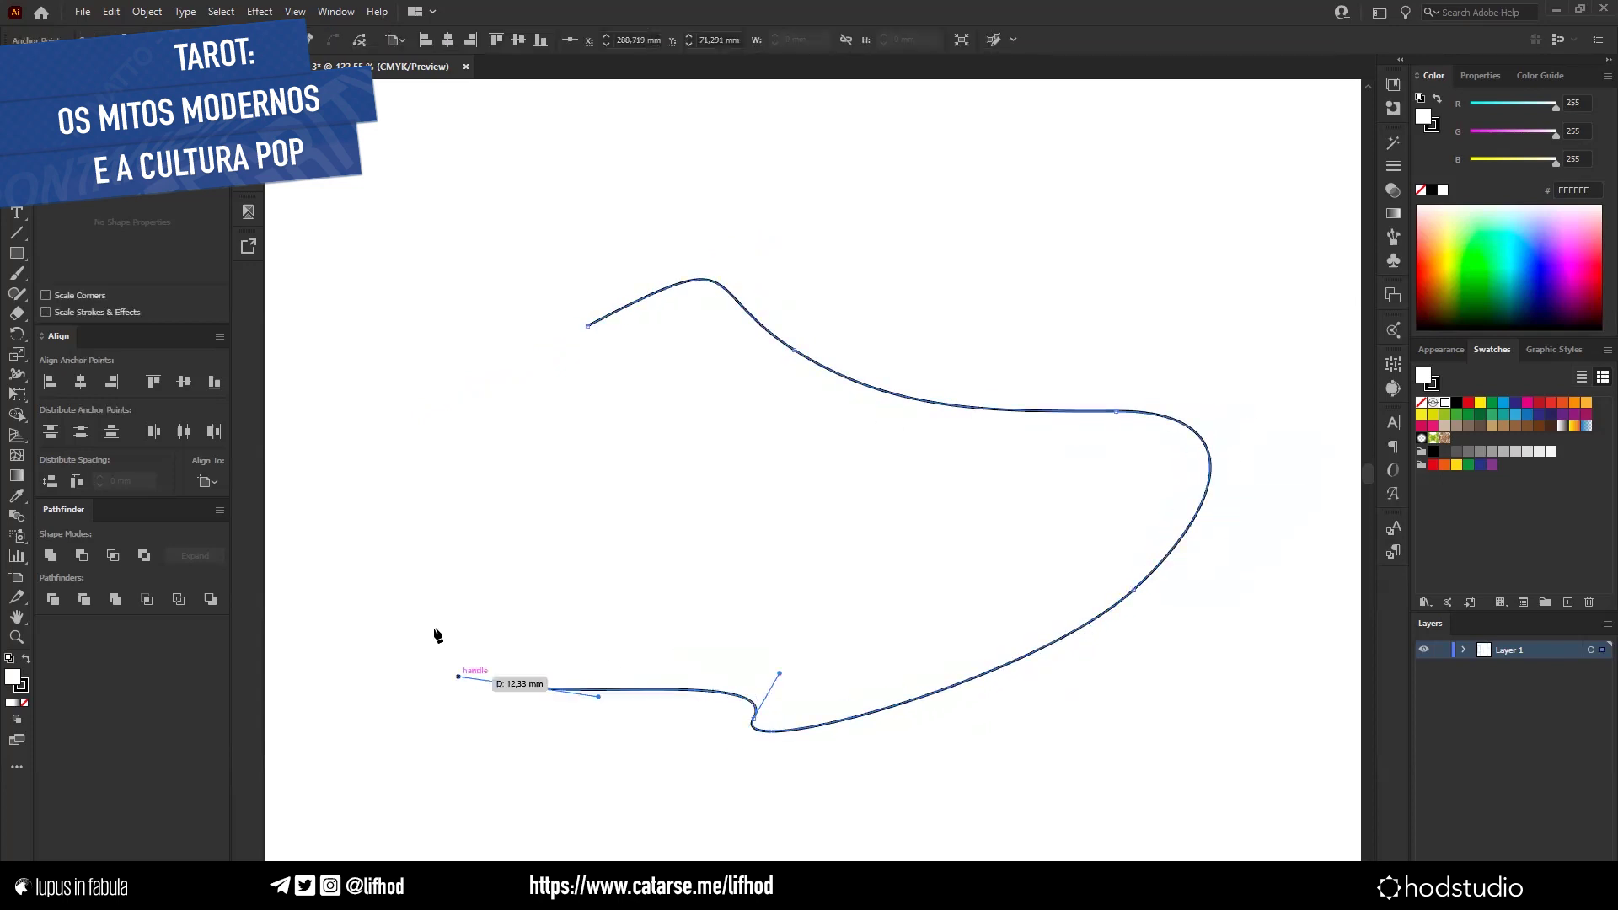
{"action": "left_click_drag", "start_coordinate": [576, 557], "coordinate": [686, 549]}
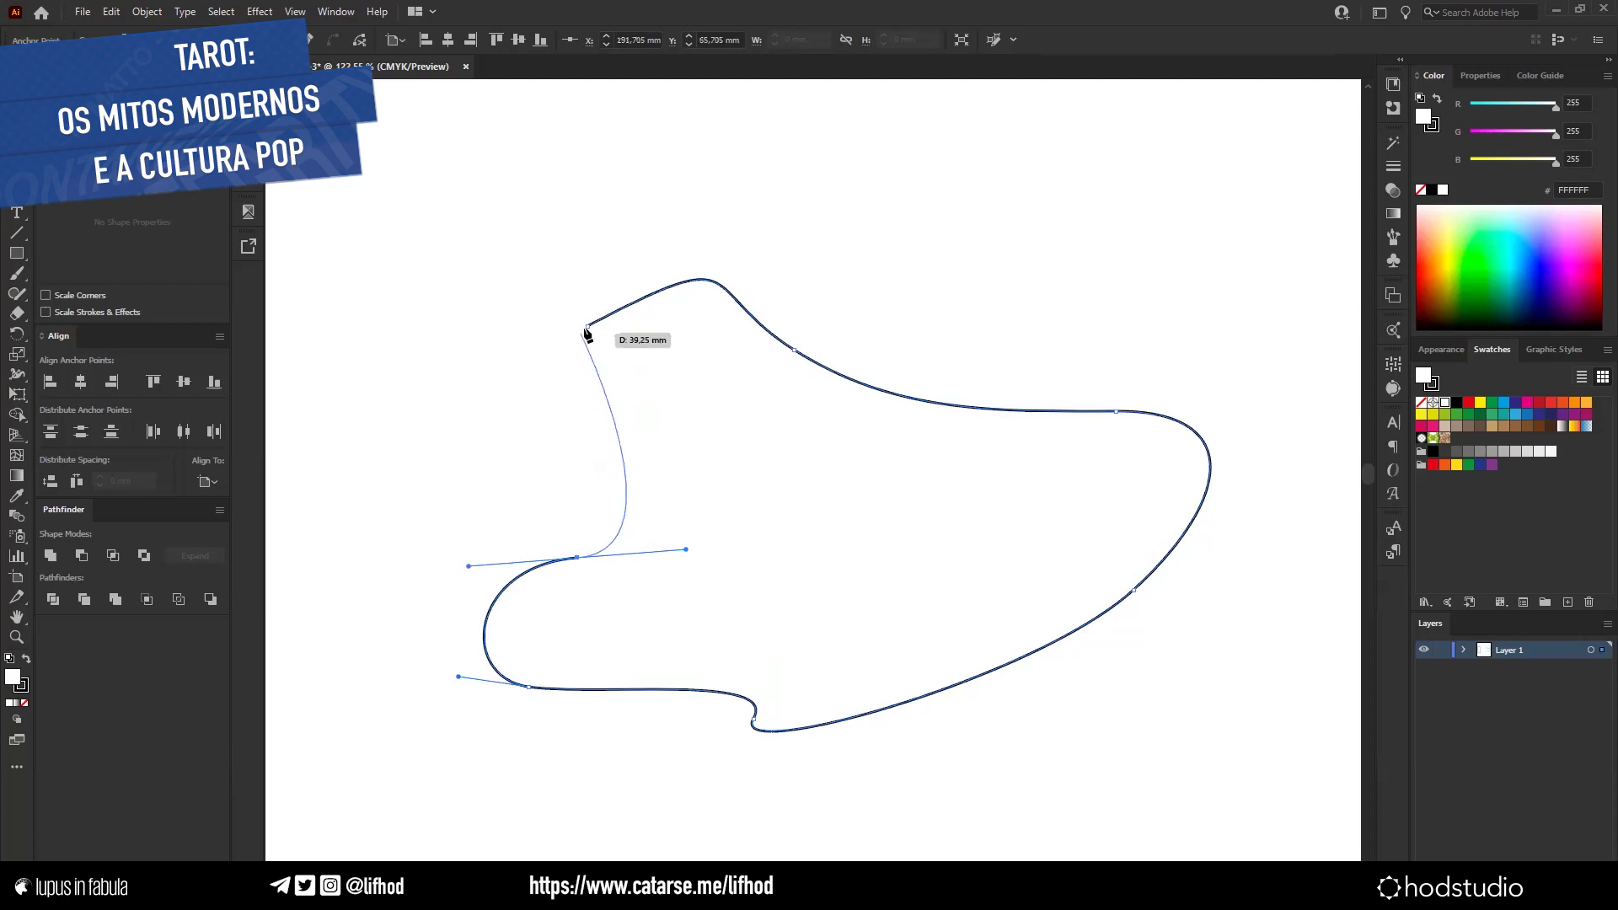
{"action": "left_click_drag", "start_coordinate": [587, 325], "coordinate": [746, 233]}
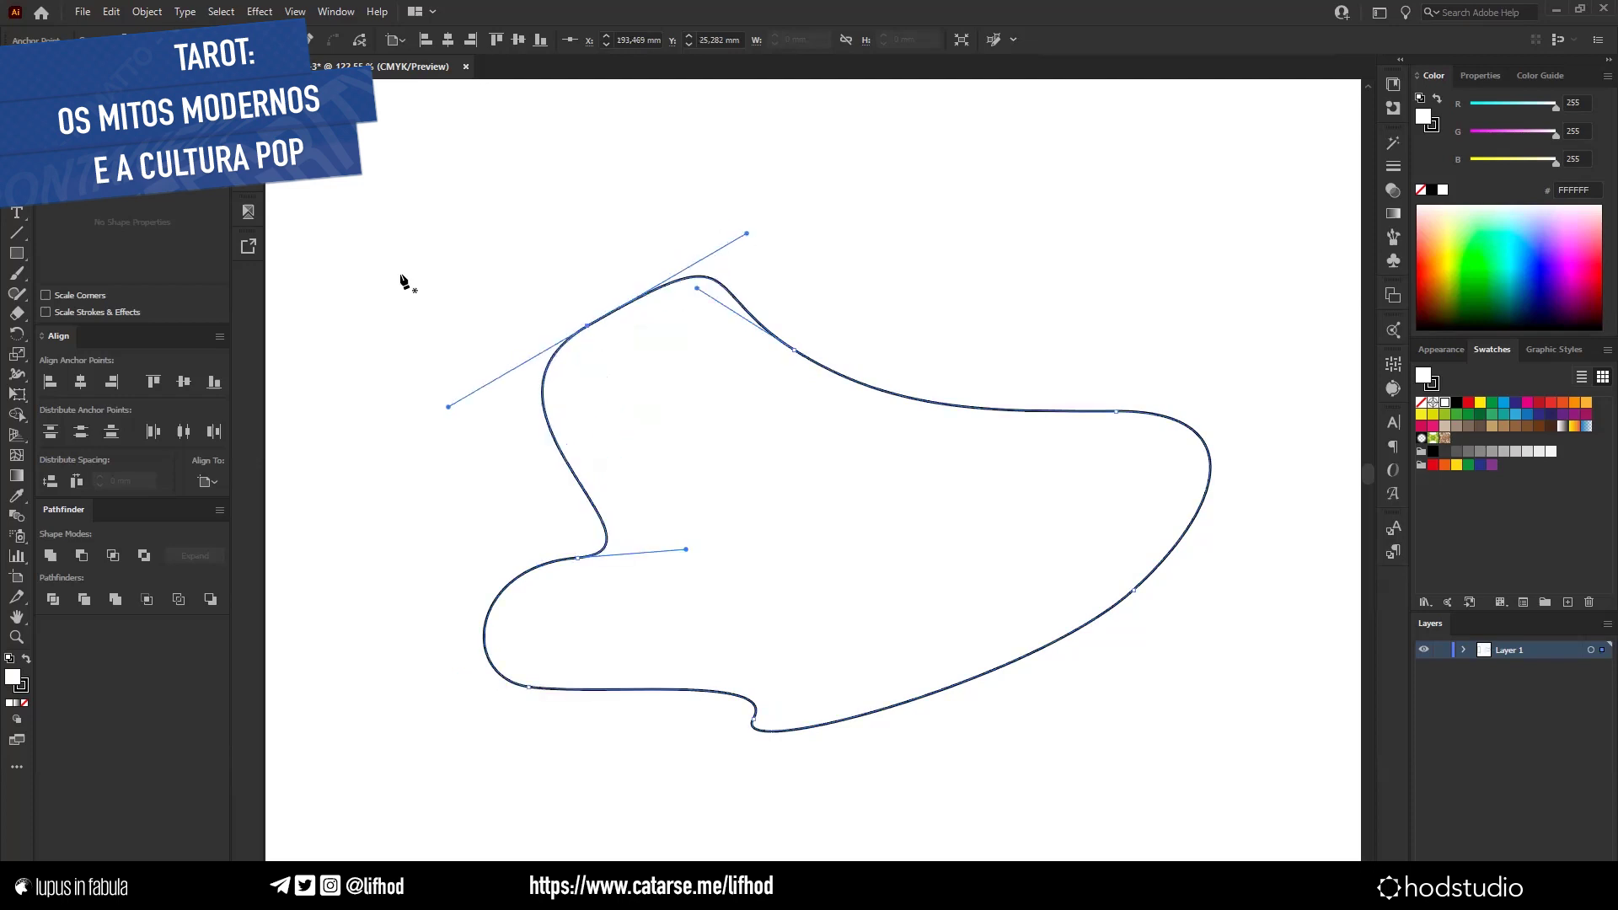
{"action": "key", "text": "v"}
Fill the freeform shape with the yellow-to-red gradient swatch.
{"action": "left_click", "coordinate": [995, 329]}
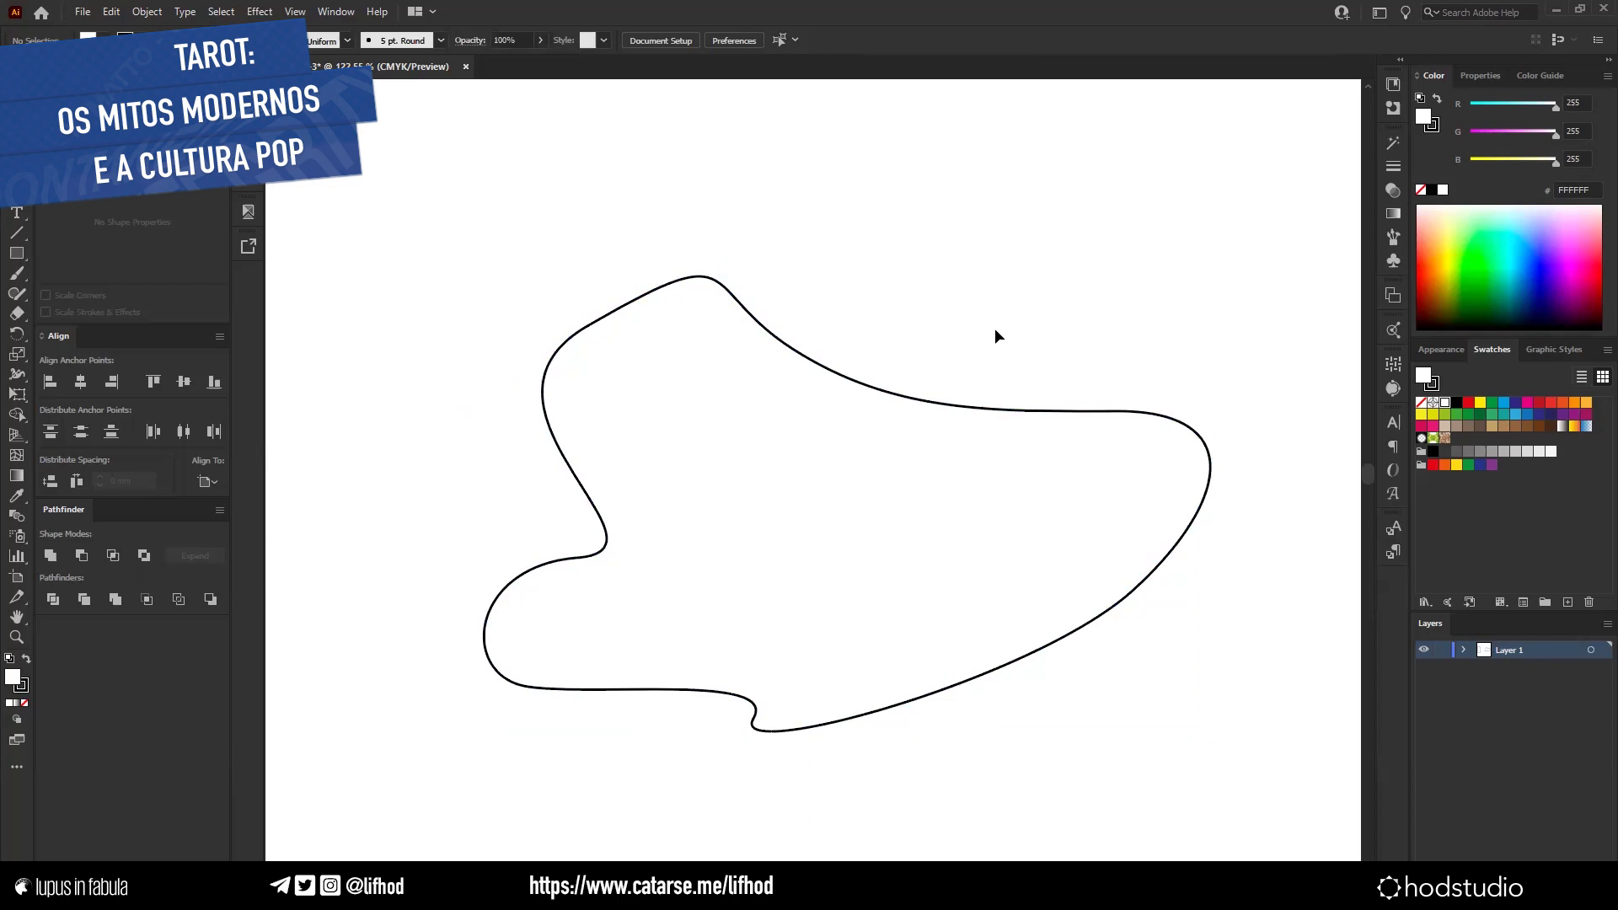
{"action": "left_click", "coordinate": [899, 491]}
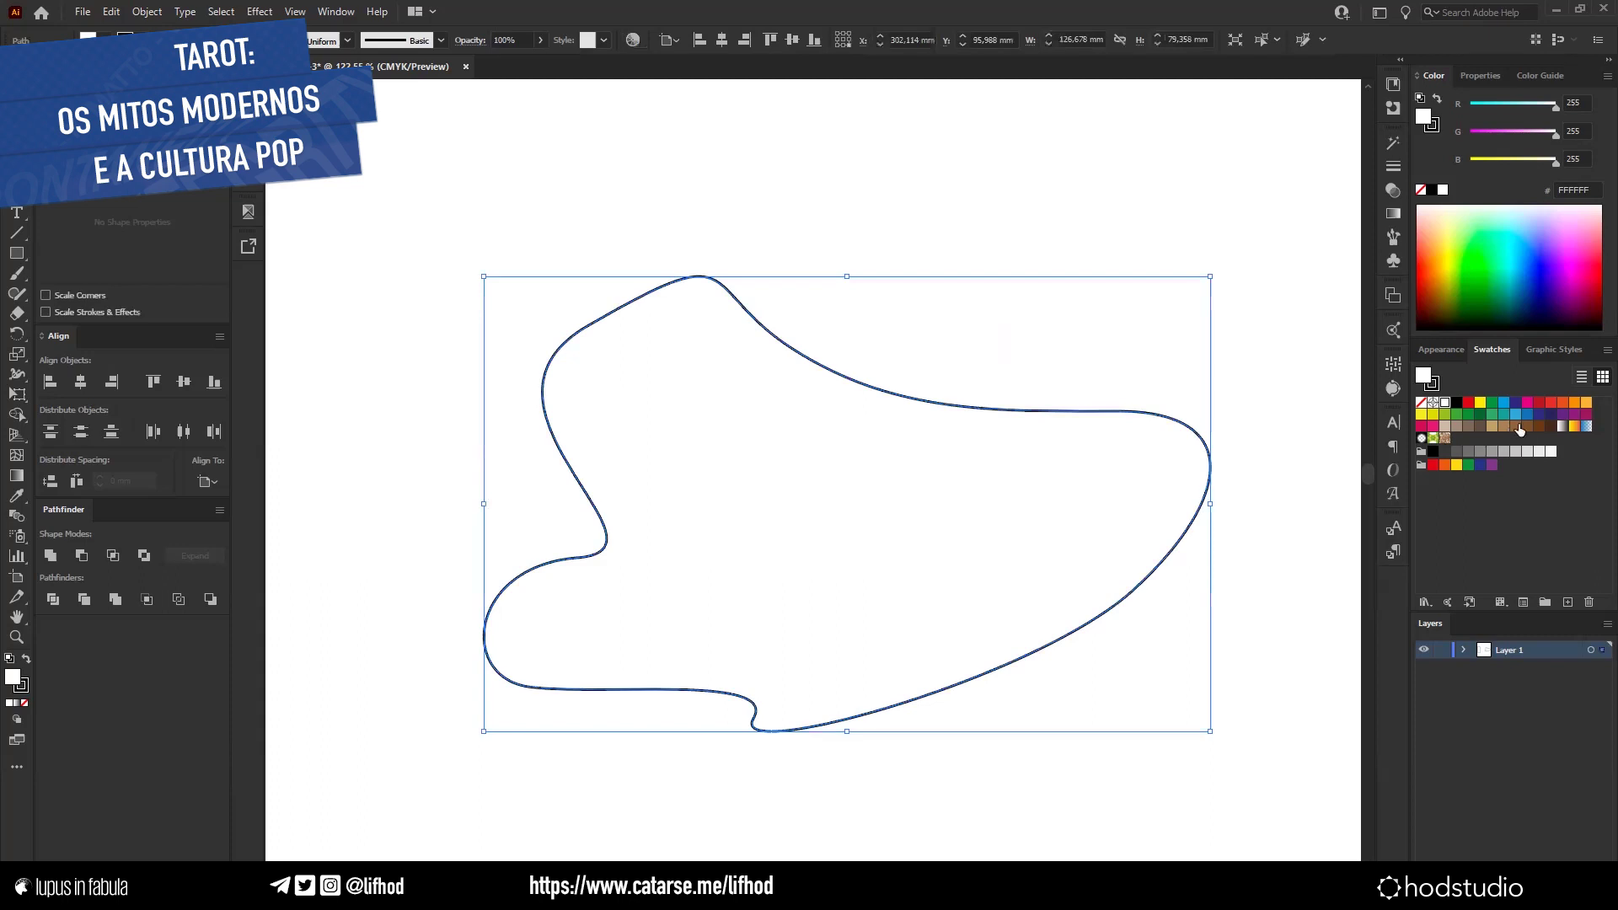
{"action": "left_click", "coordinate": [1574, 425]}
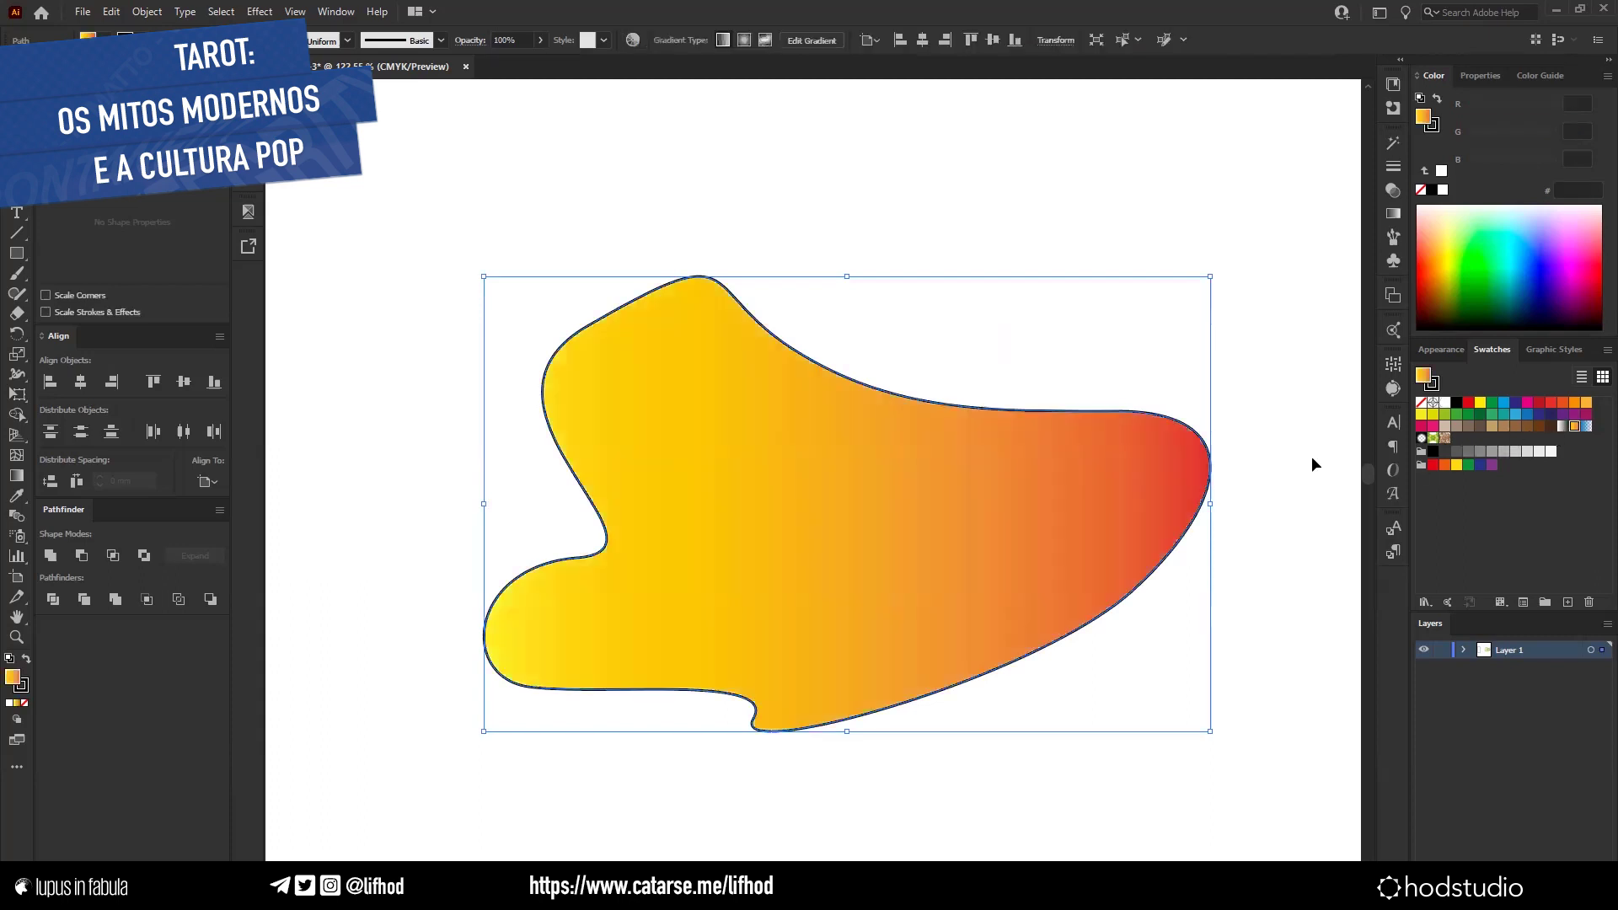
Switch to Photoshop and enlarge the Fool card image to 1000 percent of its size.
{"action": "left_click", "coordinate": [1005, 235]}
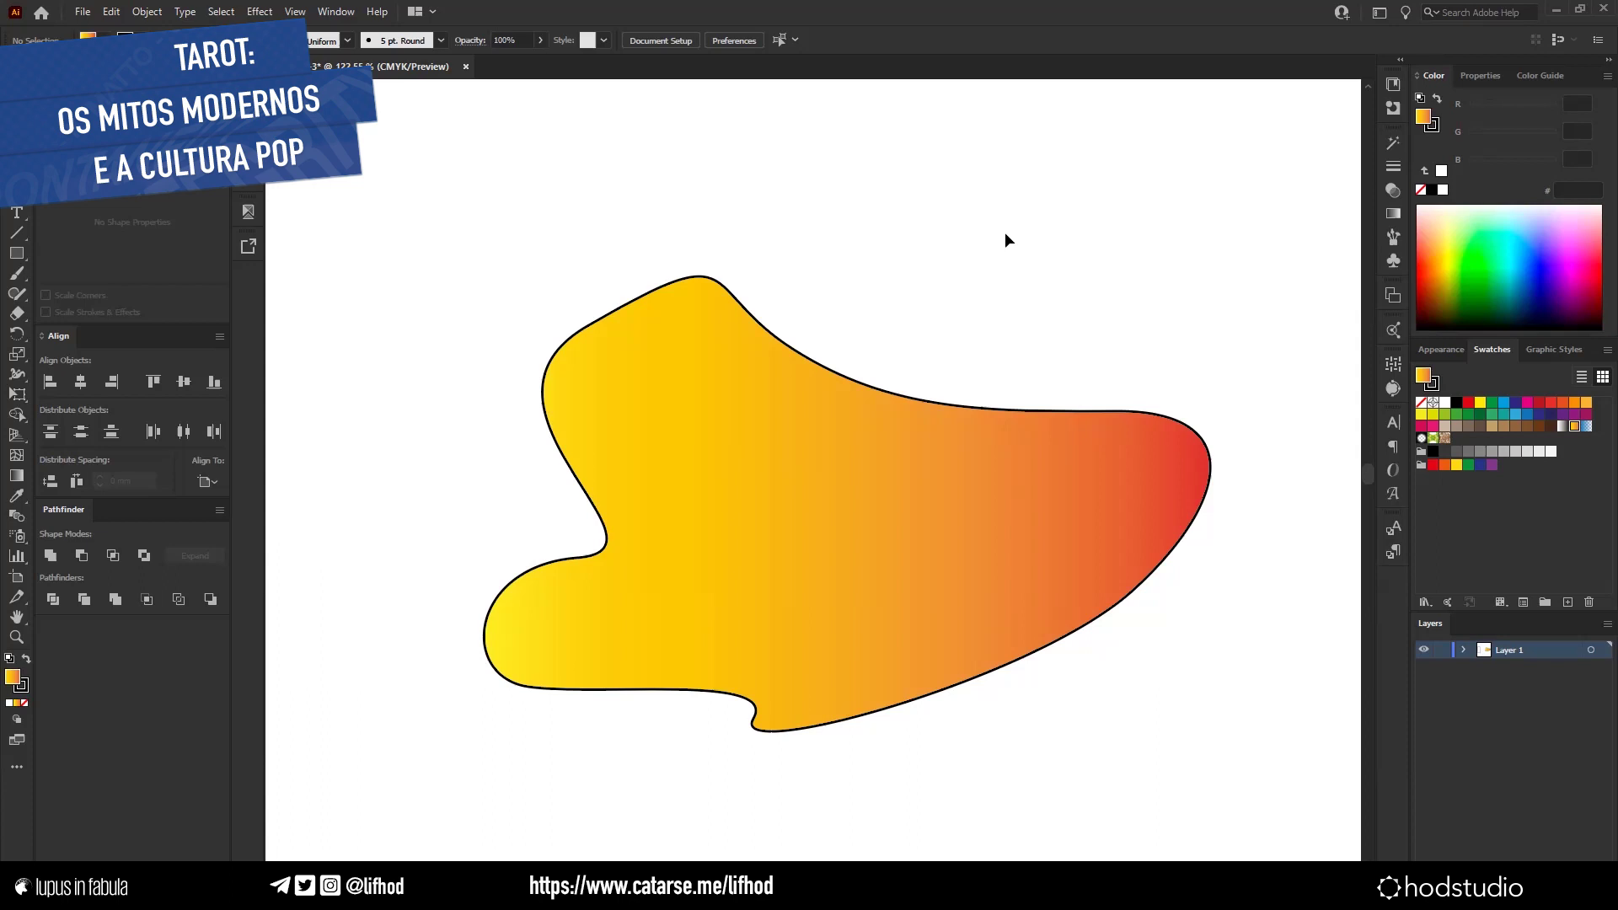
{"action": "key", "text": "alt+Tab"}
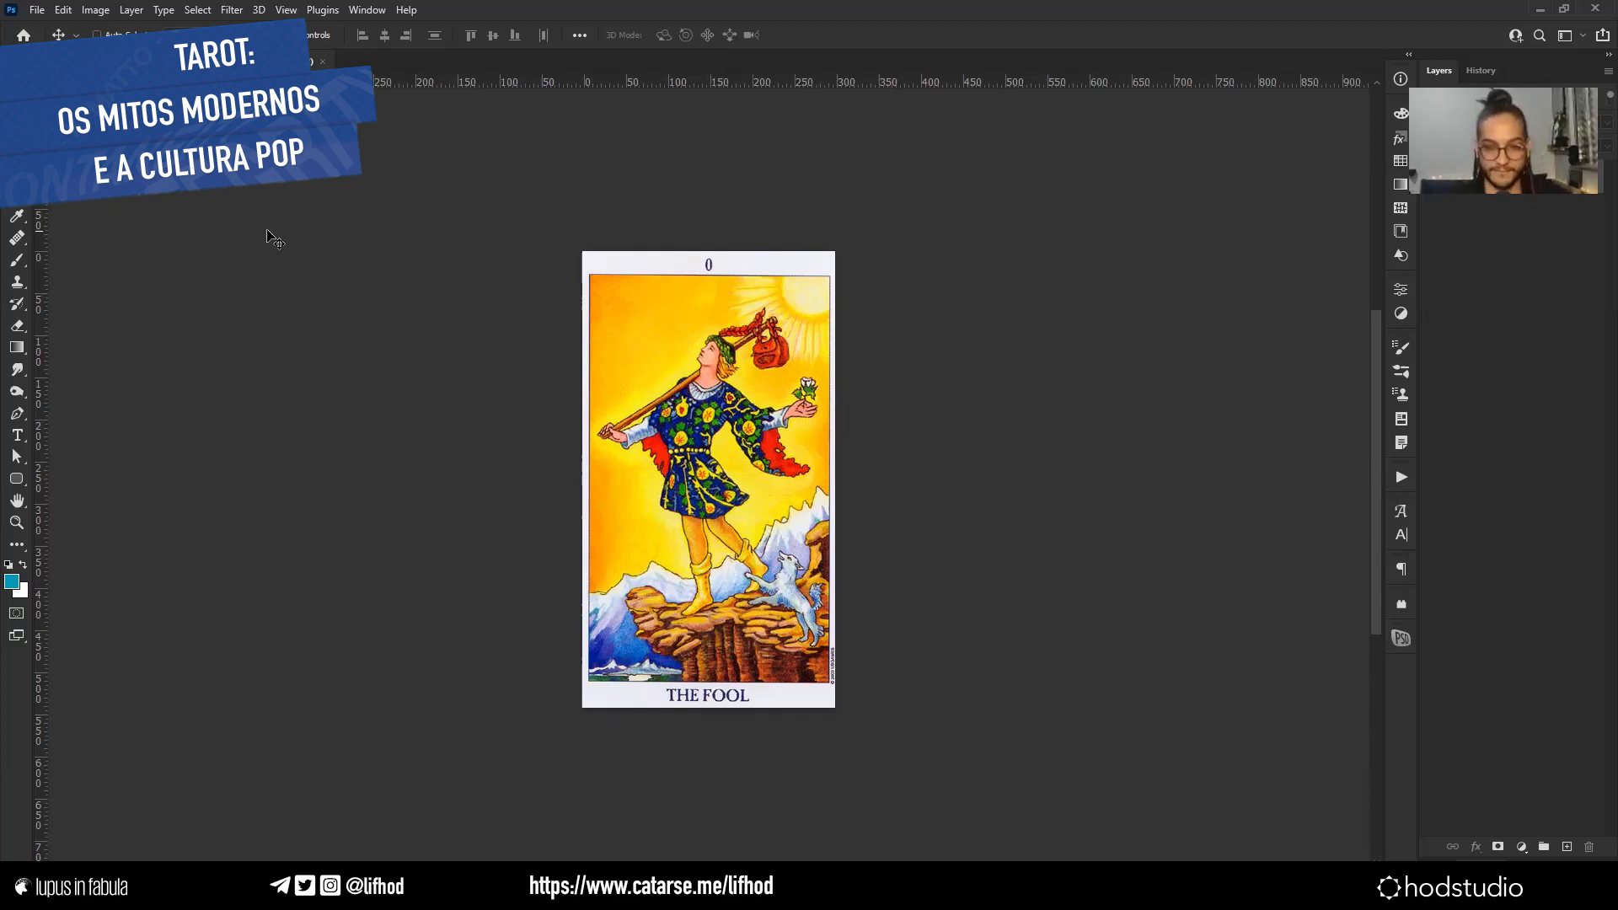
{"action": "key", "text": "ctrl+i"}
{"action": "key", "text": "ctrl+z"}
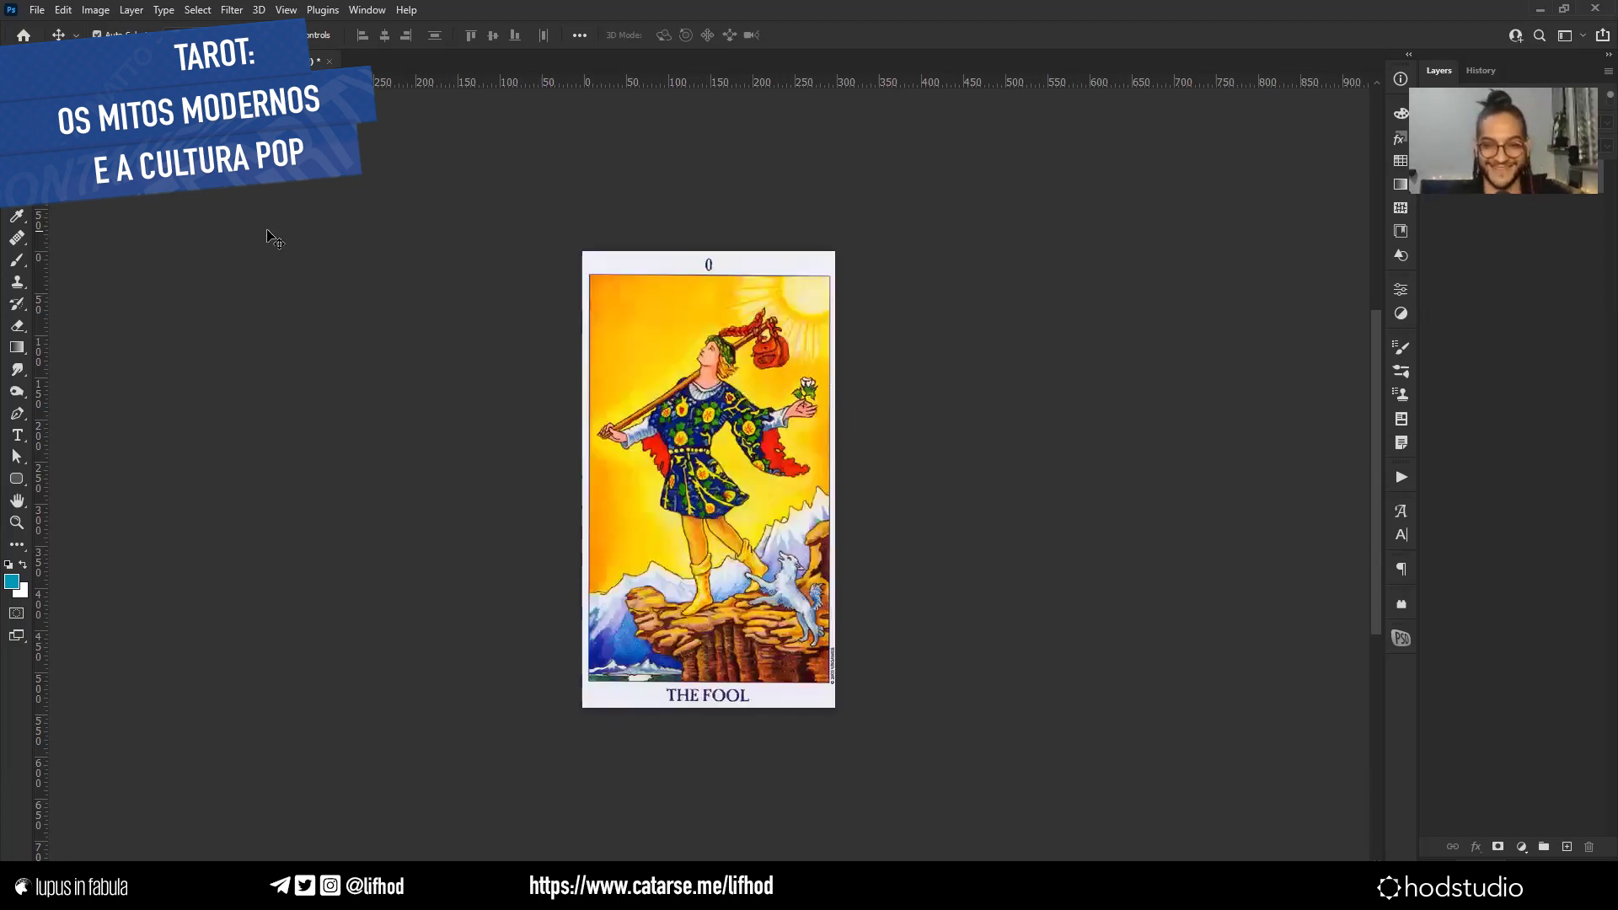
{"action": "key", "text": "ctrl+alt+i"}
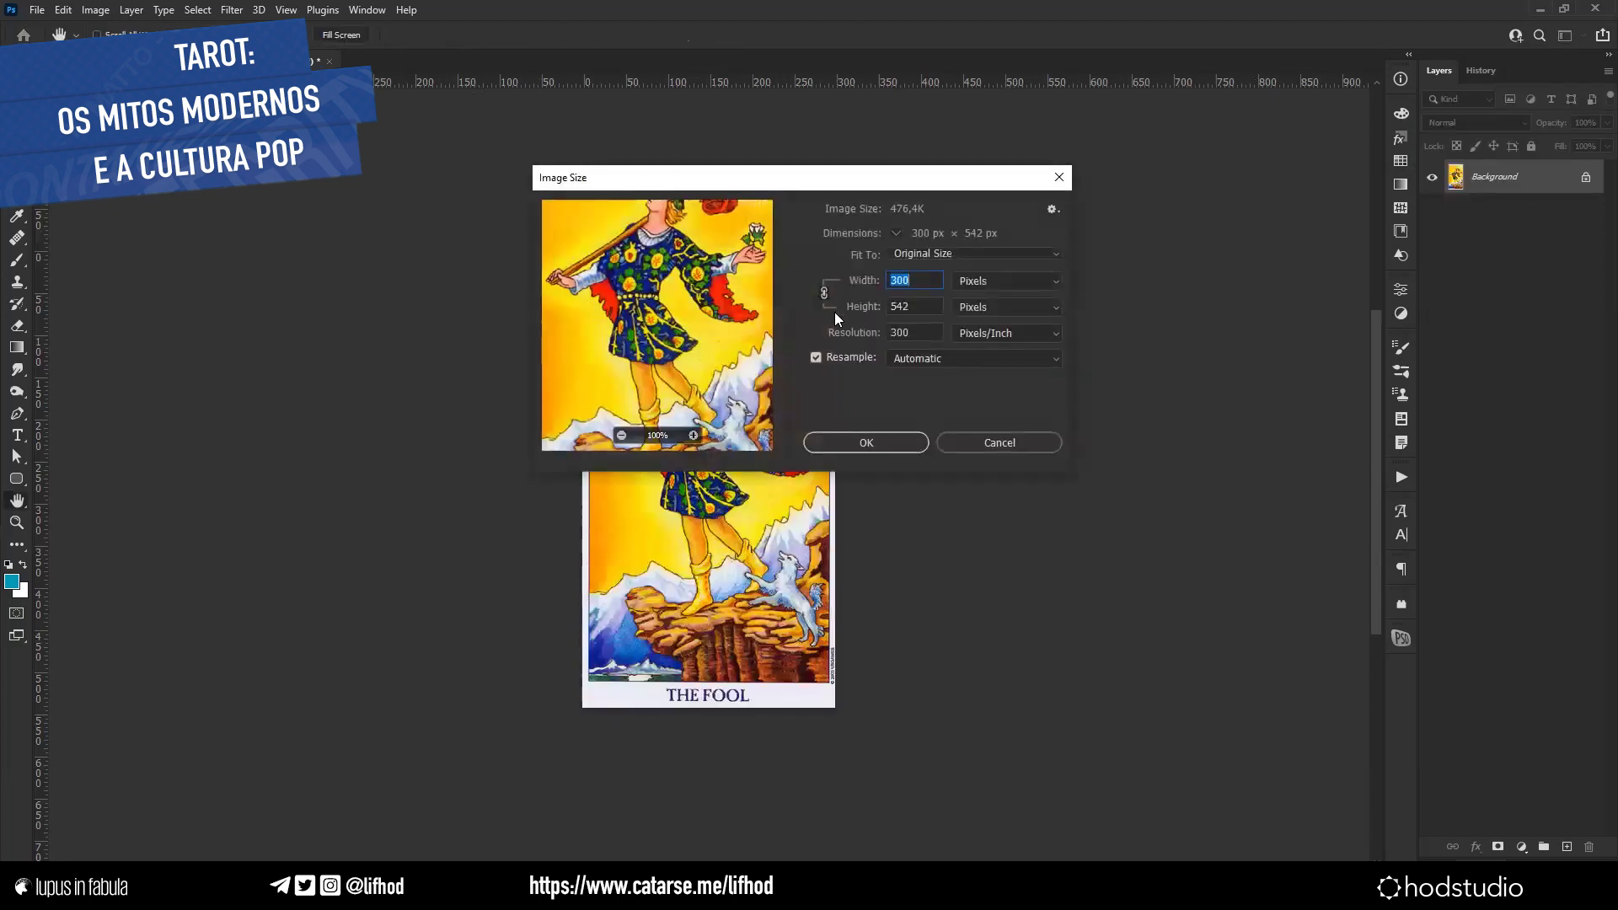
{"action": "left_click", "coordinate": [992, 281]}
{"action": "left_click", "coordinate": [973, 297]}
{"action": "left_click", "coordinate": [932, 280]}
{"action": "type", "text": "0"}
{"action": "key", "text": "Return"}
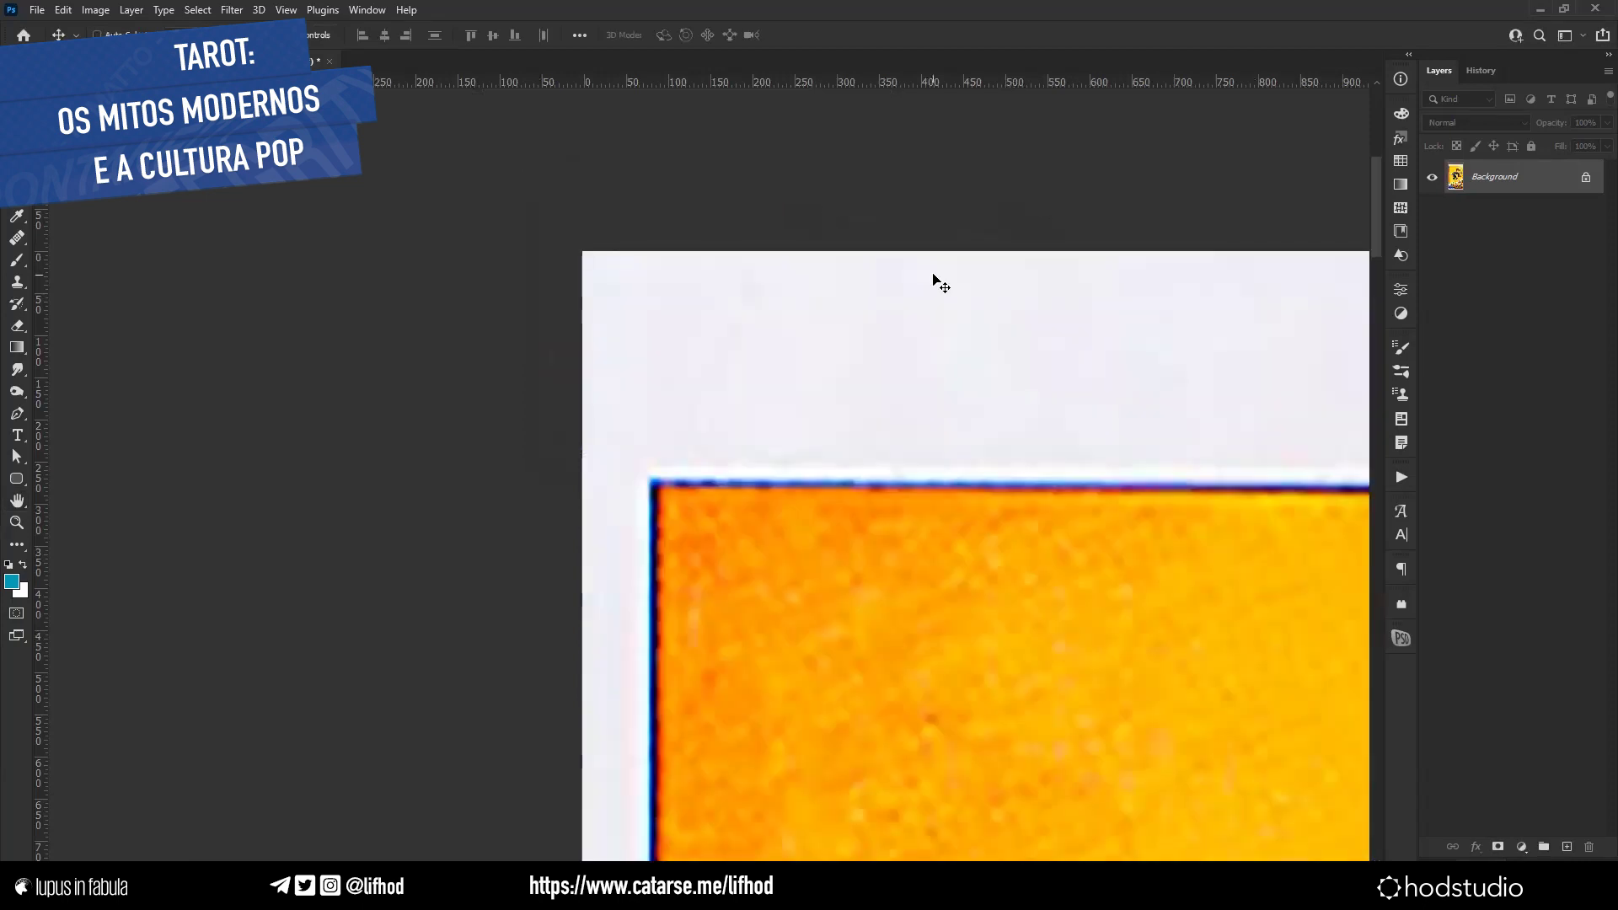
Examine the edge quality around the enlarged figure's head and collar, and undo the enlargement.
{"action": "left_click_drag", "start_coordinate": [1047, 581], "coordinate": [447, 160]}
{"action": "left_click_drag", "start_coordinate": [1011, 126], "coordinate": [776, 618]}
{"action": "mouse_move", "coordinate": [620, 455]}
{"action": "left_mouse_down"}
{"action": "mouse_move", "coordinate": [766, 621]}
{"action": "mouse_move", "coordinate": [800, 634]}
{"action": "left_mouse_up"}
{"action": "left_click_drag", "start_coordinate": [578, 732], "coordinate": [896, 469]}
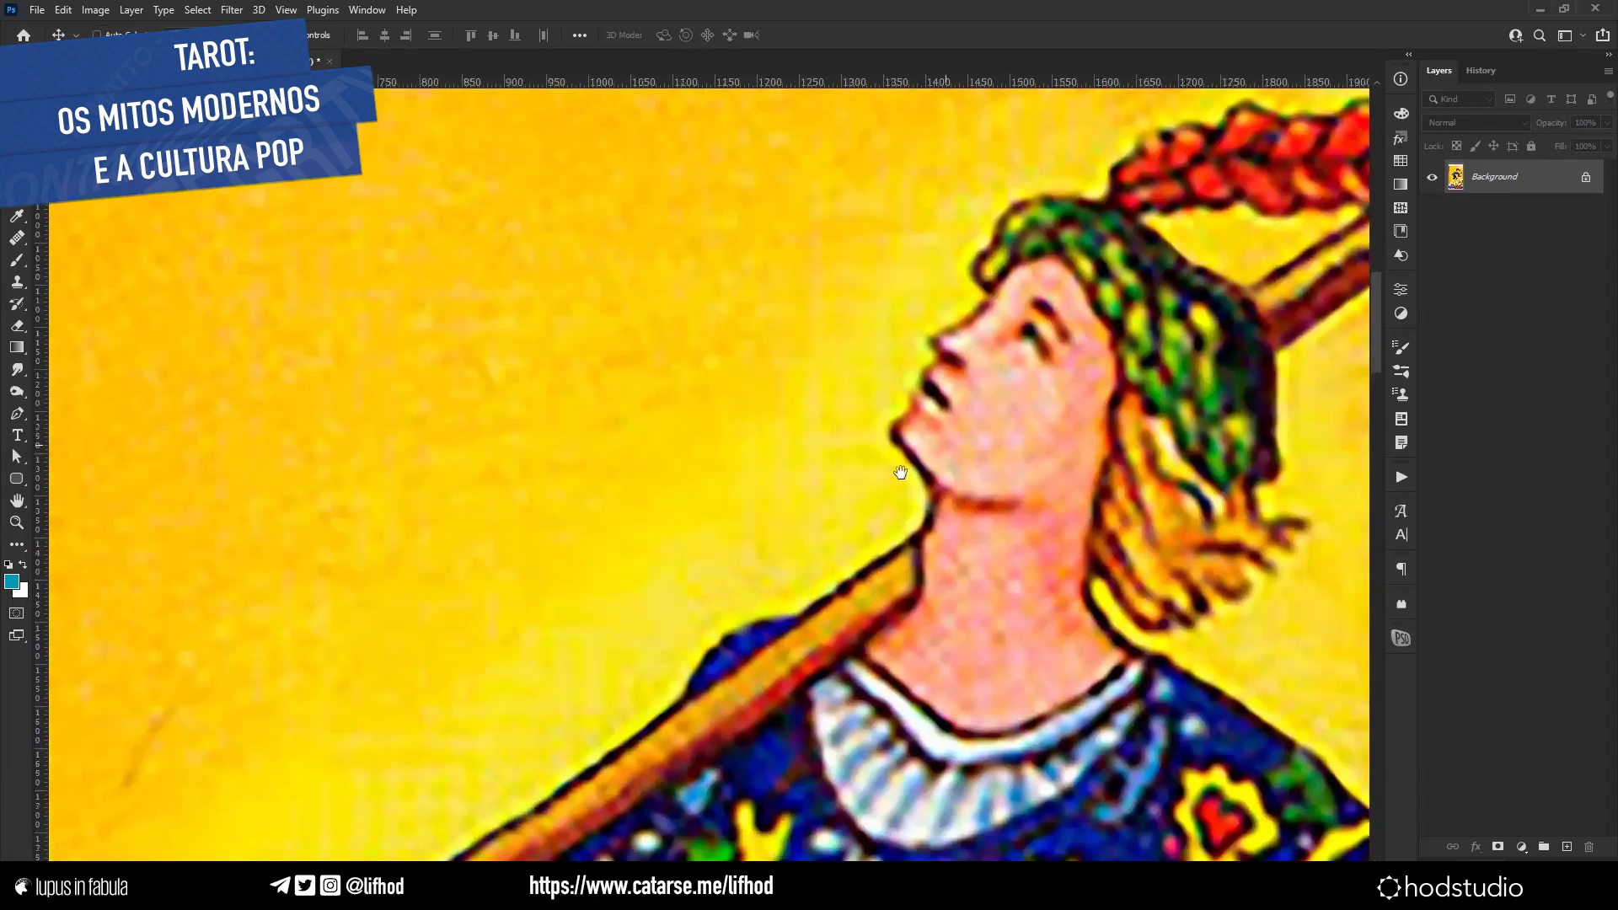
{"action": "left_click_drag", "start_coordinate": [797, 559], "coordinate": [734, 447]}
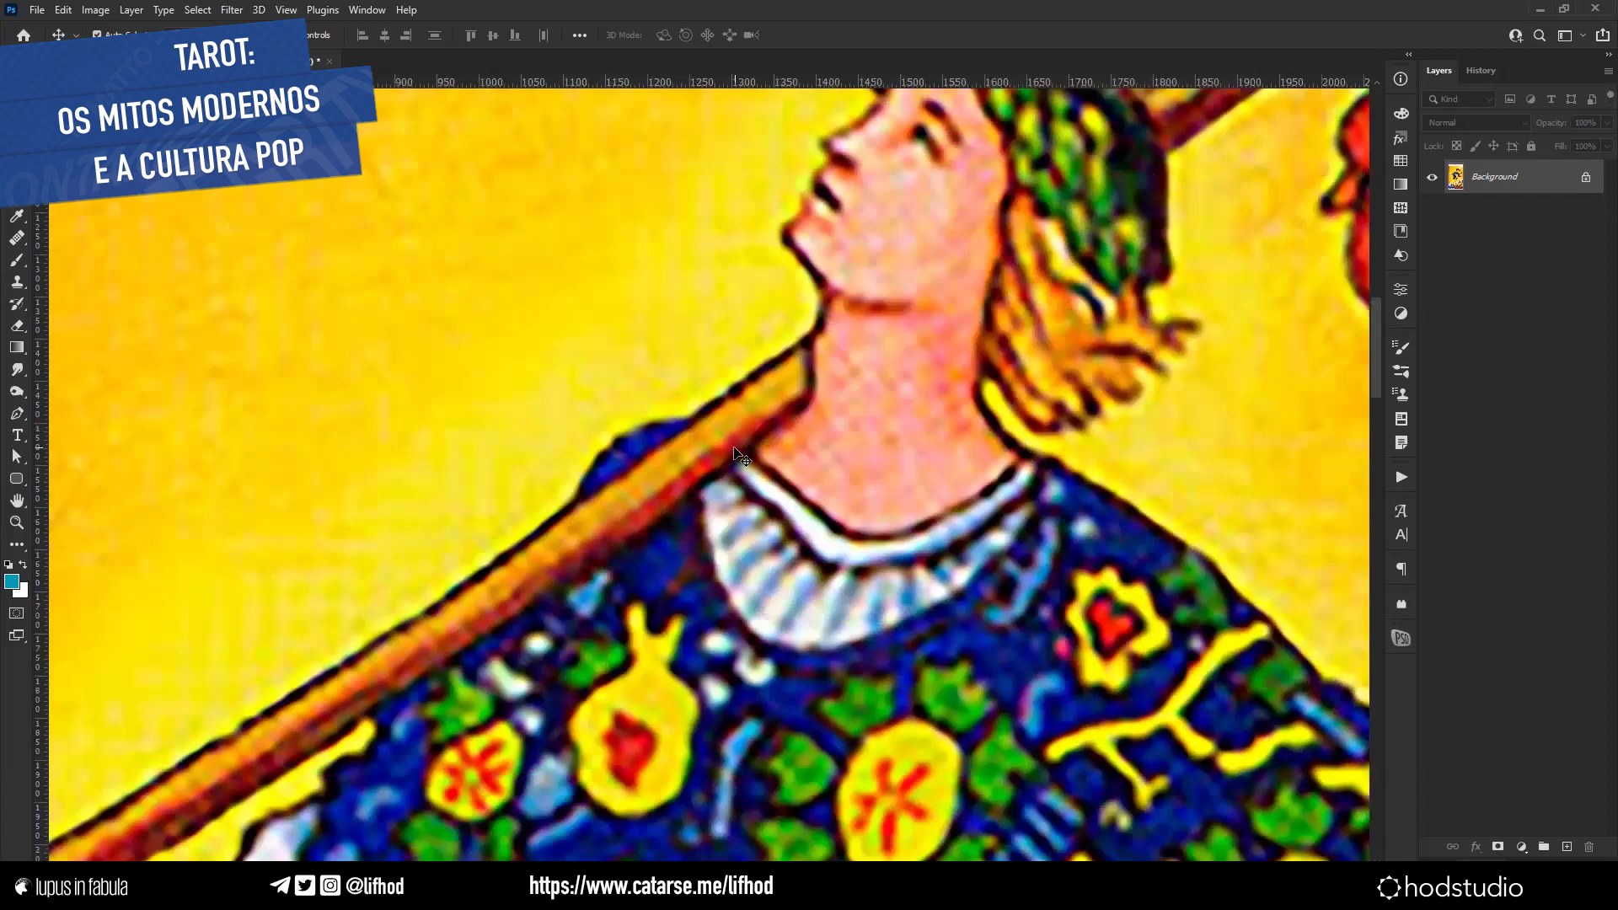
{"action": "key", "text": "ctrl+1"}
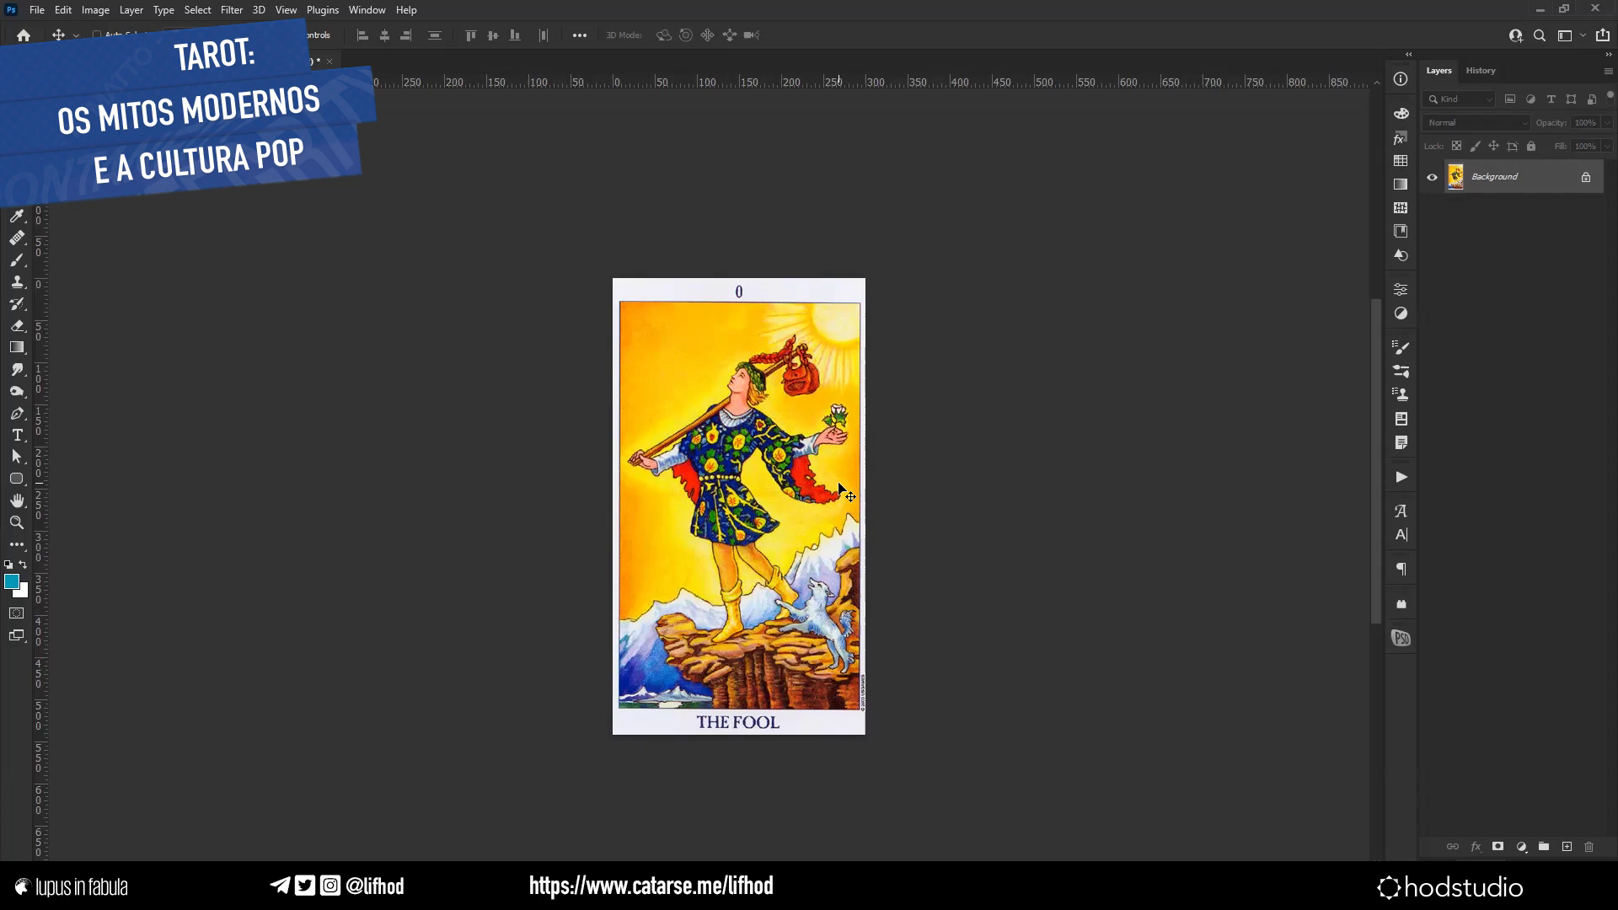
Try enlarging the Fool card image to 1000 percent again, and close 00.jpg without saving.
{"action": "key", "text": "ctrl+alt+i"}
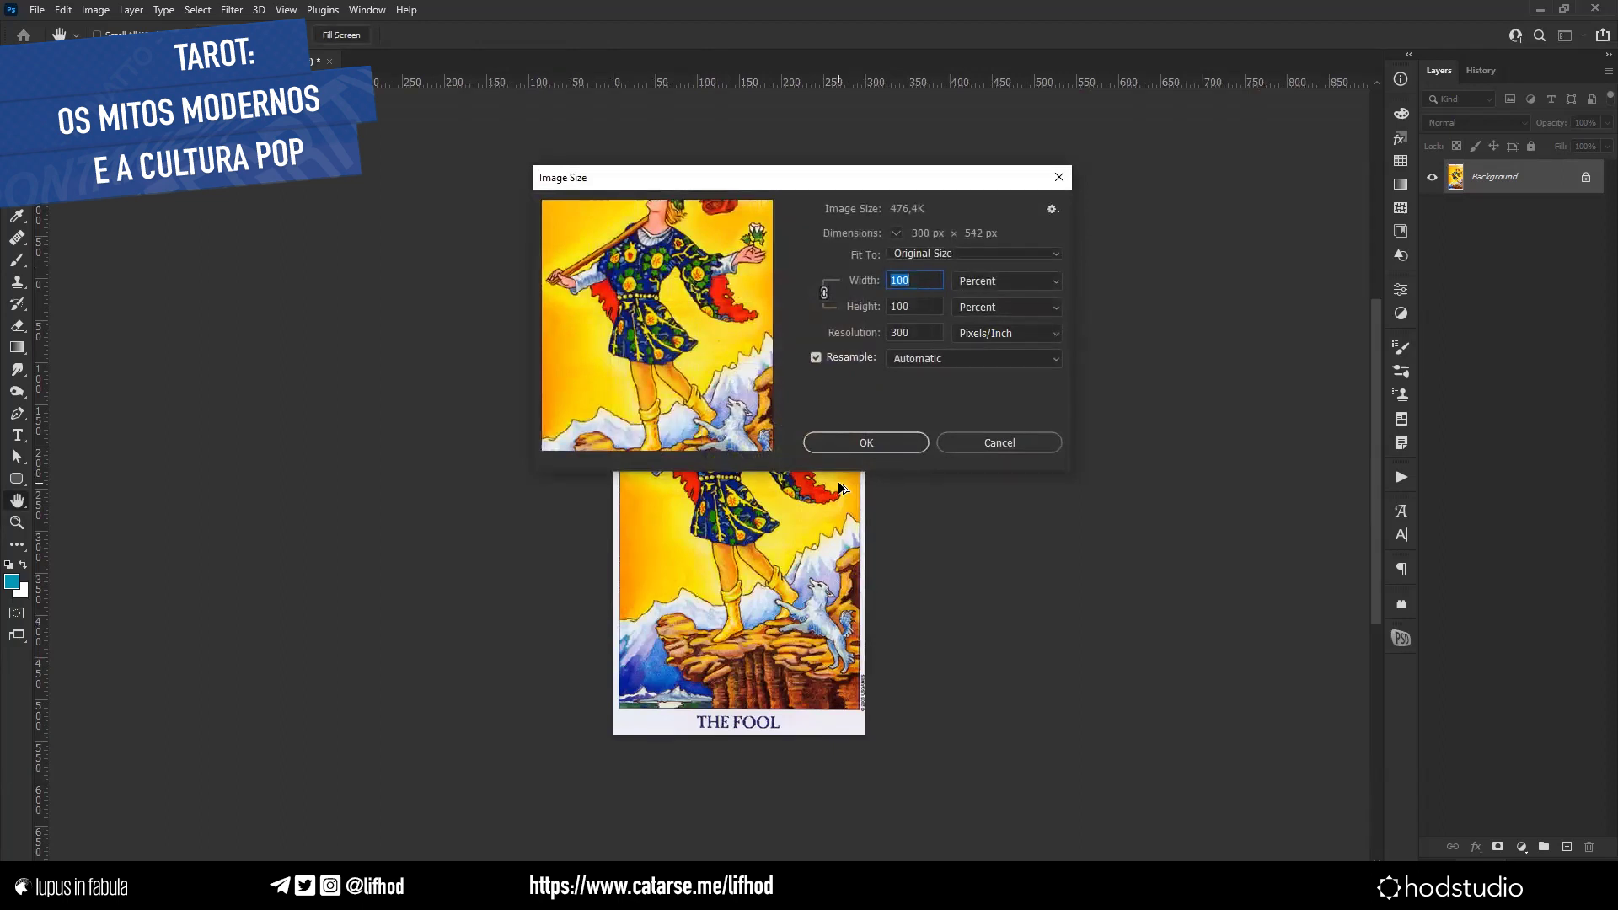
{"action": "left_click", "coordinate": [925, 278]}
{"action": "type", "text": "0"}
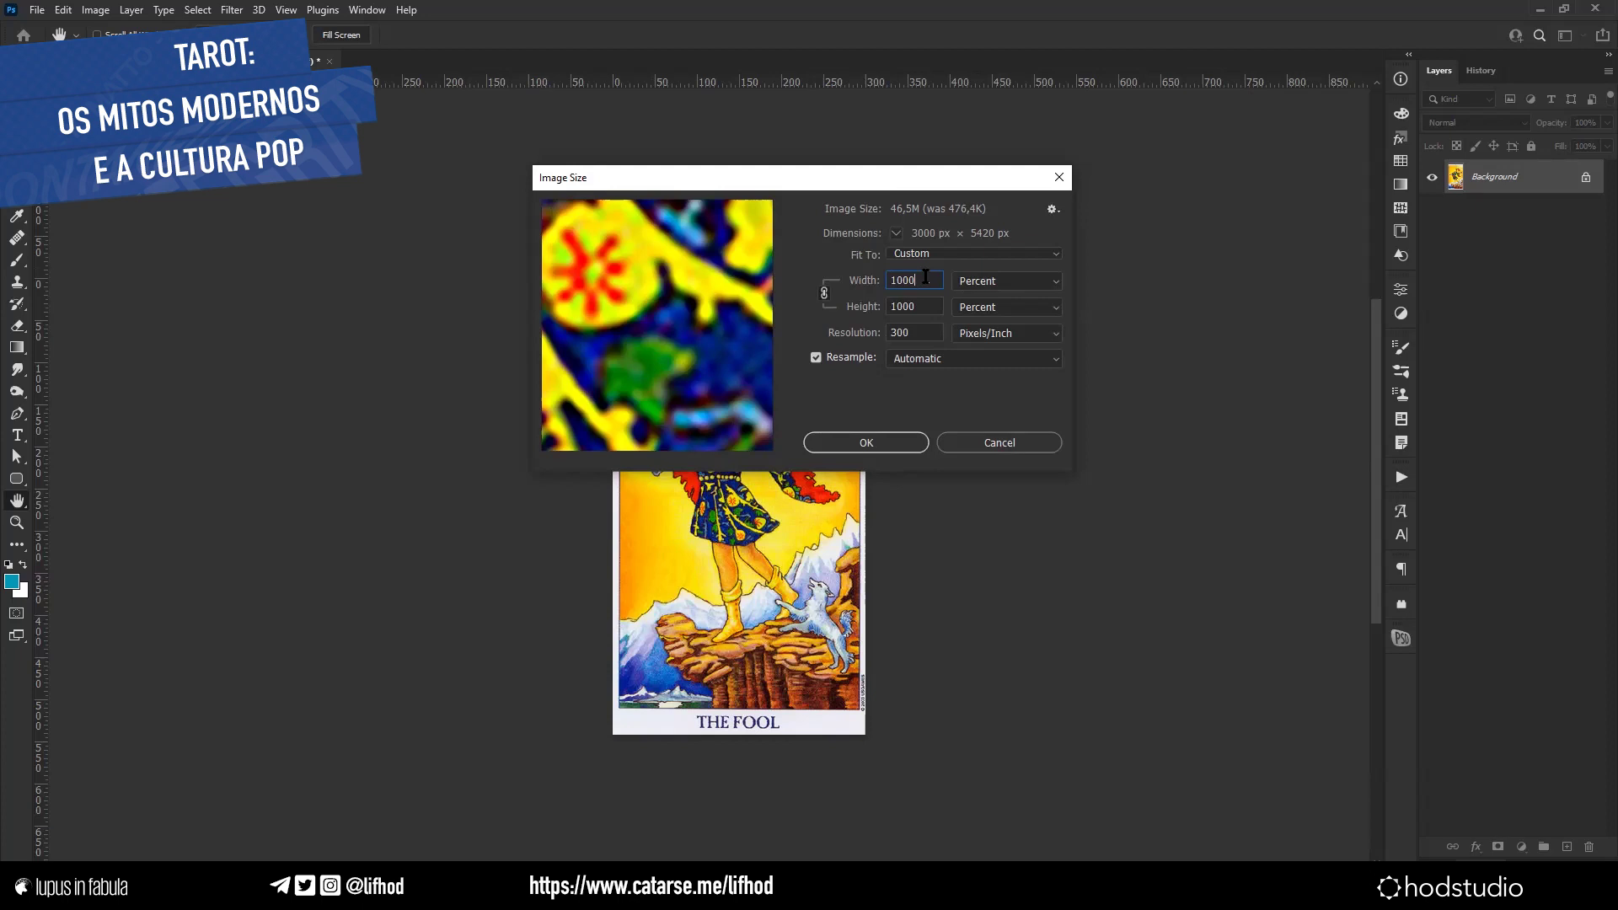
{"action": "key", "text": "Return"}
{"action": "key", "text": "ctrl+w"}
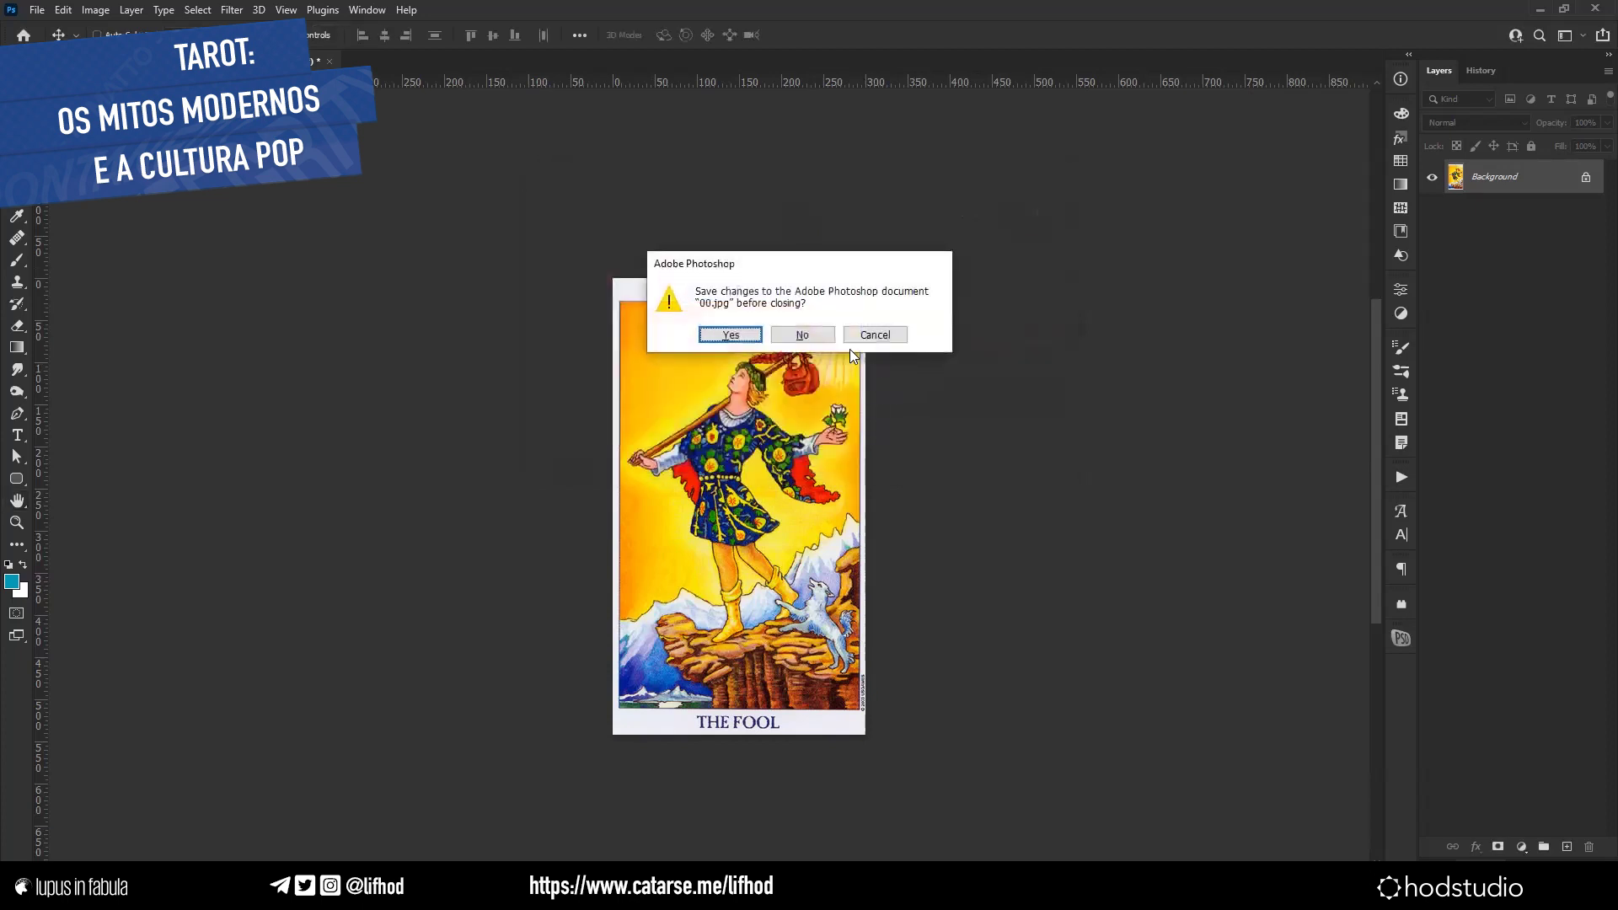
{"action": "left_click", "coordinate": [799, 332]}
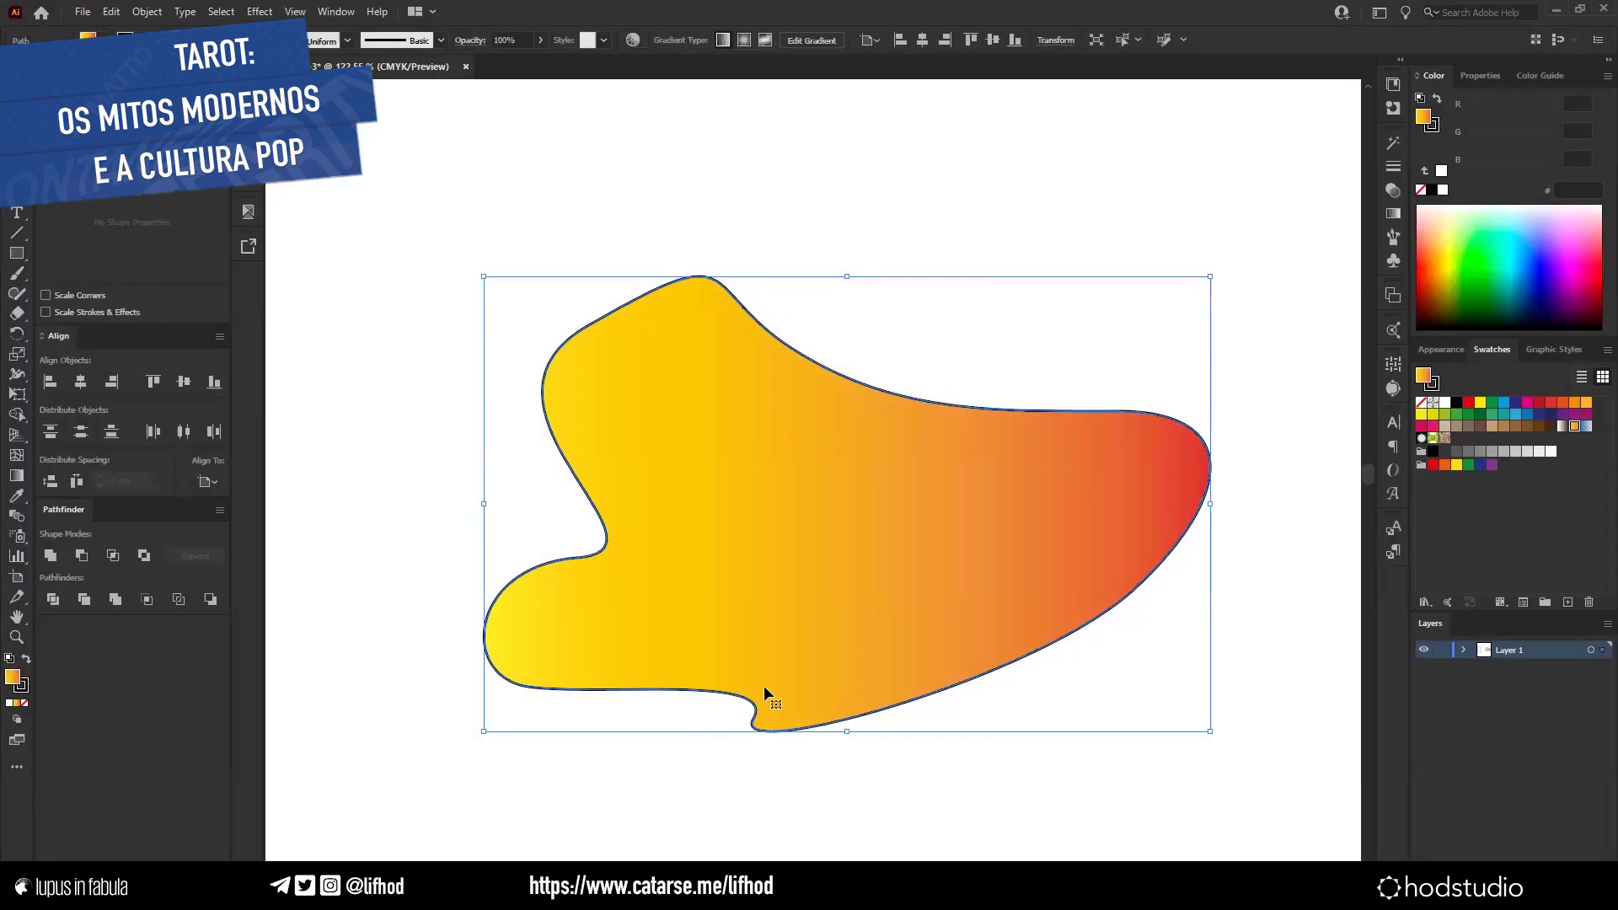
Switch to Illustrator and move the gradient-filled freeform shape close beside the card template.
{"action": "key", "text": "ctrl+minus"}
{"action": "key", "text": "ctrl+minus"}
{"action": "key", "text": "ctrl+minus"}
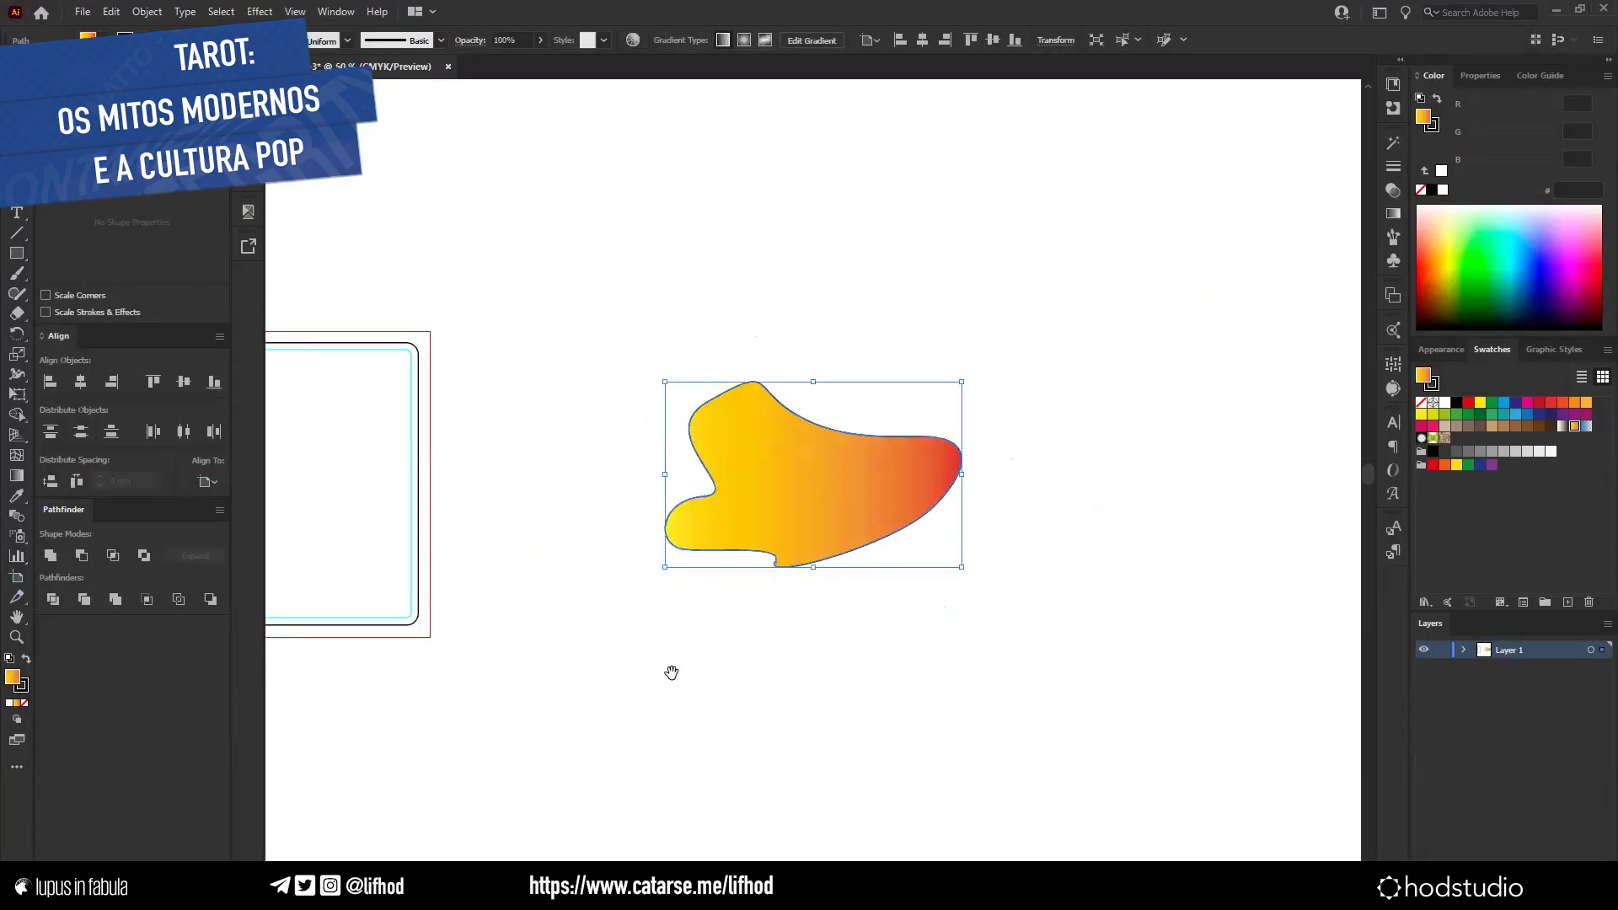
{"action": "left_click_drag", "start_coordinate": [671, 672], "coordinate": [899, 718]}
{"action": "left_click_drag", "start_coordinate": [942, 531], "coordinate": [747, 392]}
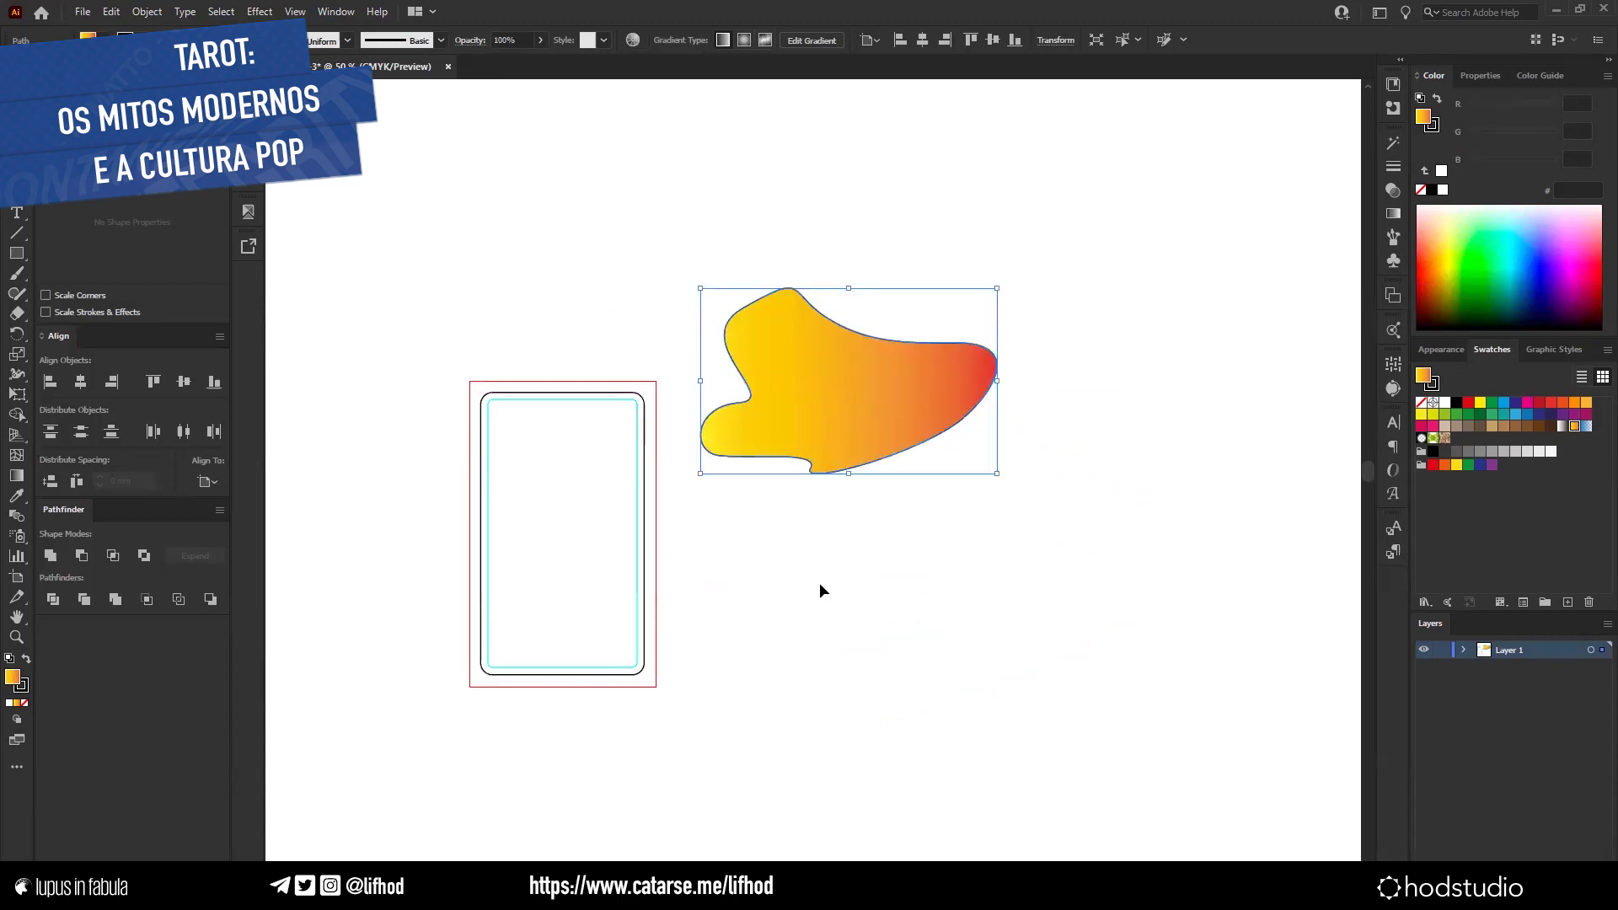
{"action": "left_click_drag", "start_coordinate": [823, 459], "coordinate": [884, 506]}
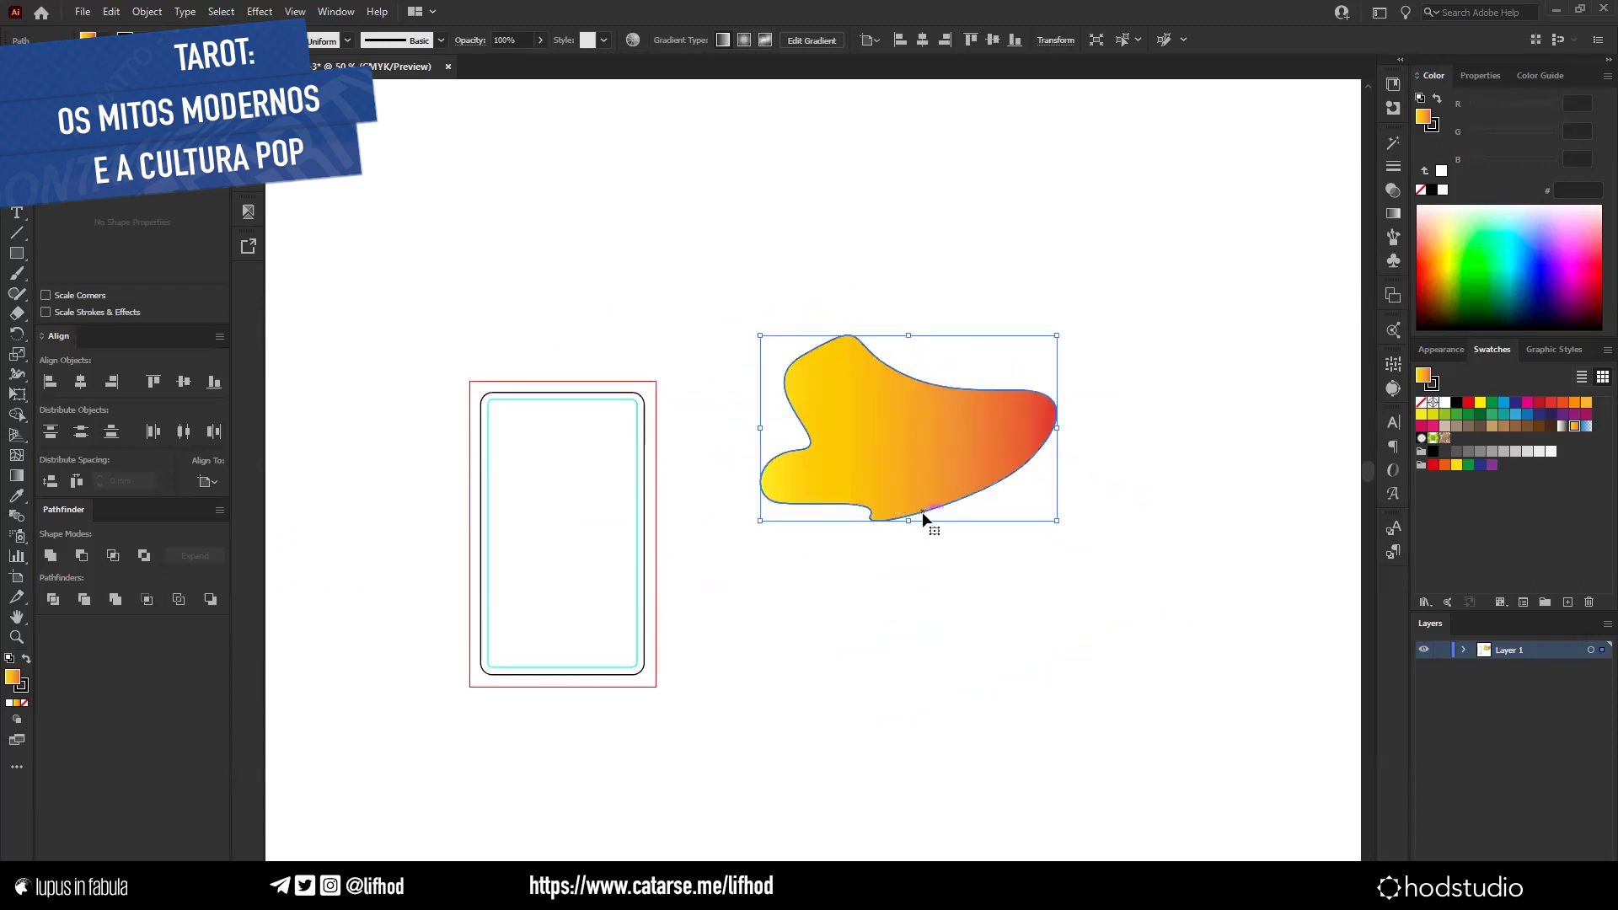
Show the freeform shape's anchor points and direction handles by selecting the anchor on its upper curve.
{"action": "key", "text": "a"}
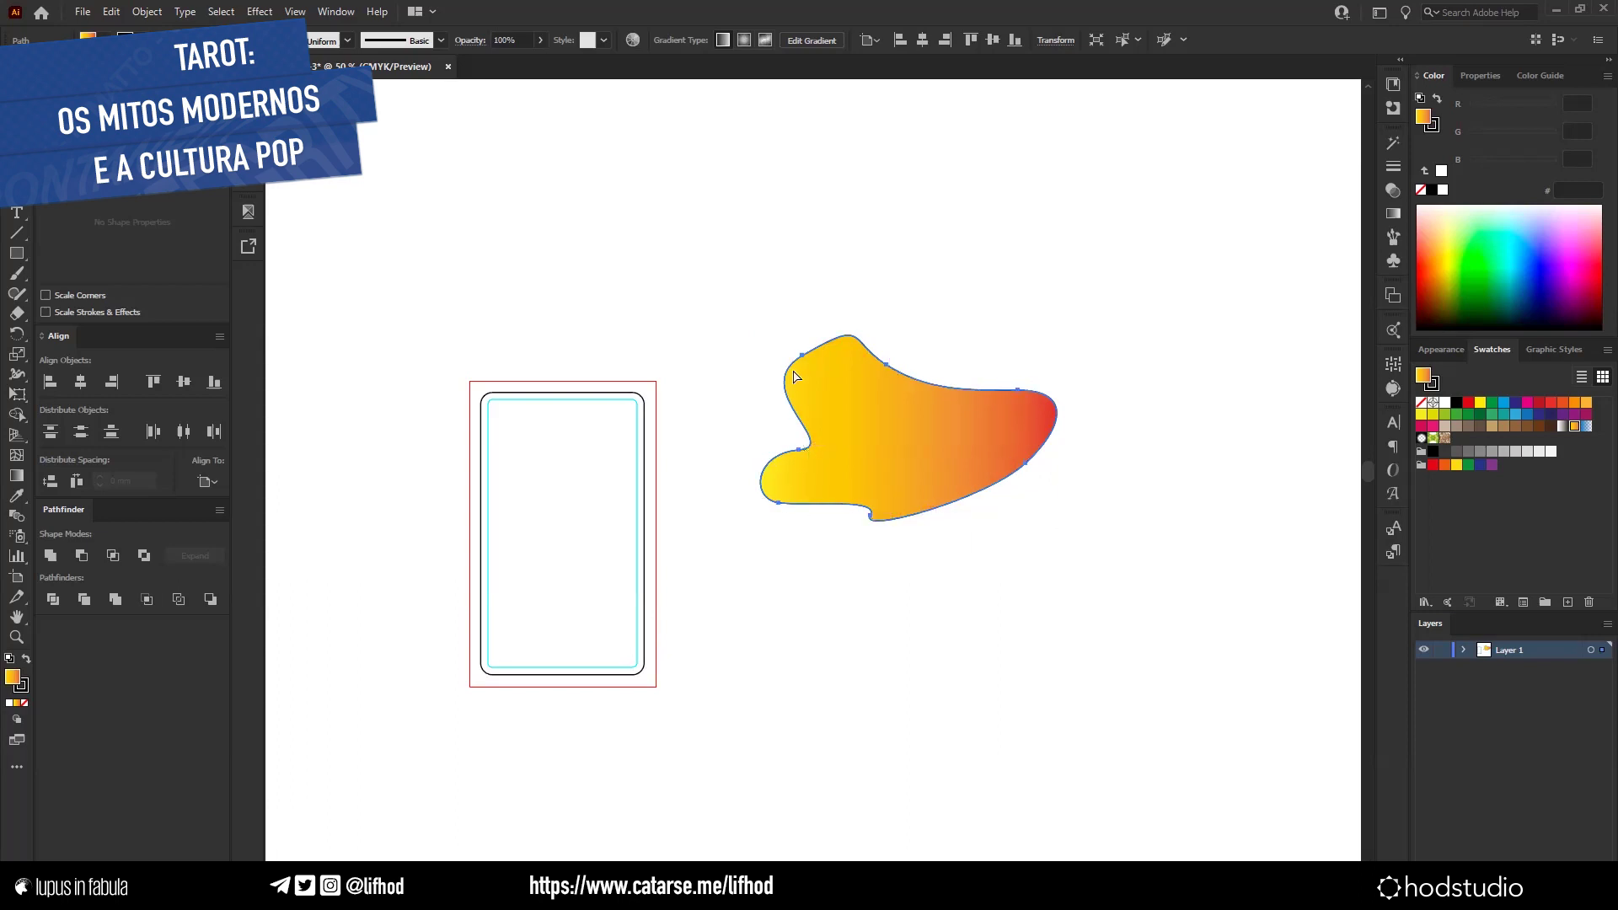
{"action": "left_click", "coordinate": [896, 354]}
{"action": "left_click_drag", "start_coordinate": [887, 365], "coordinate": [888, 366]}
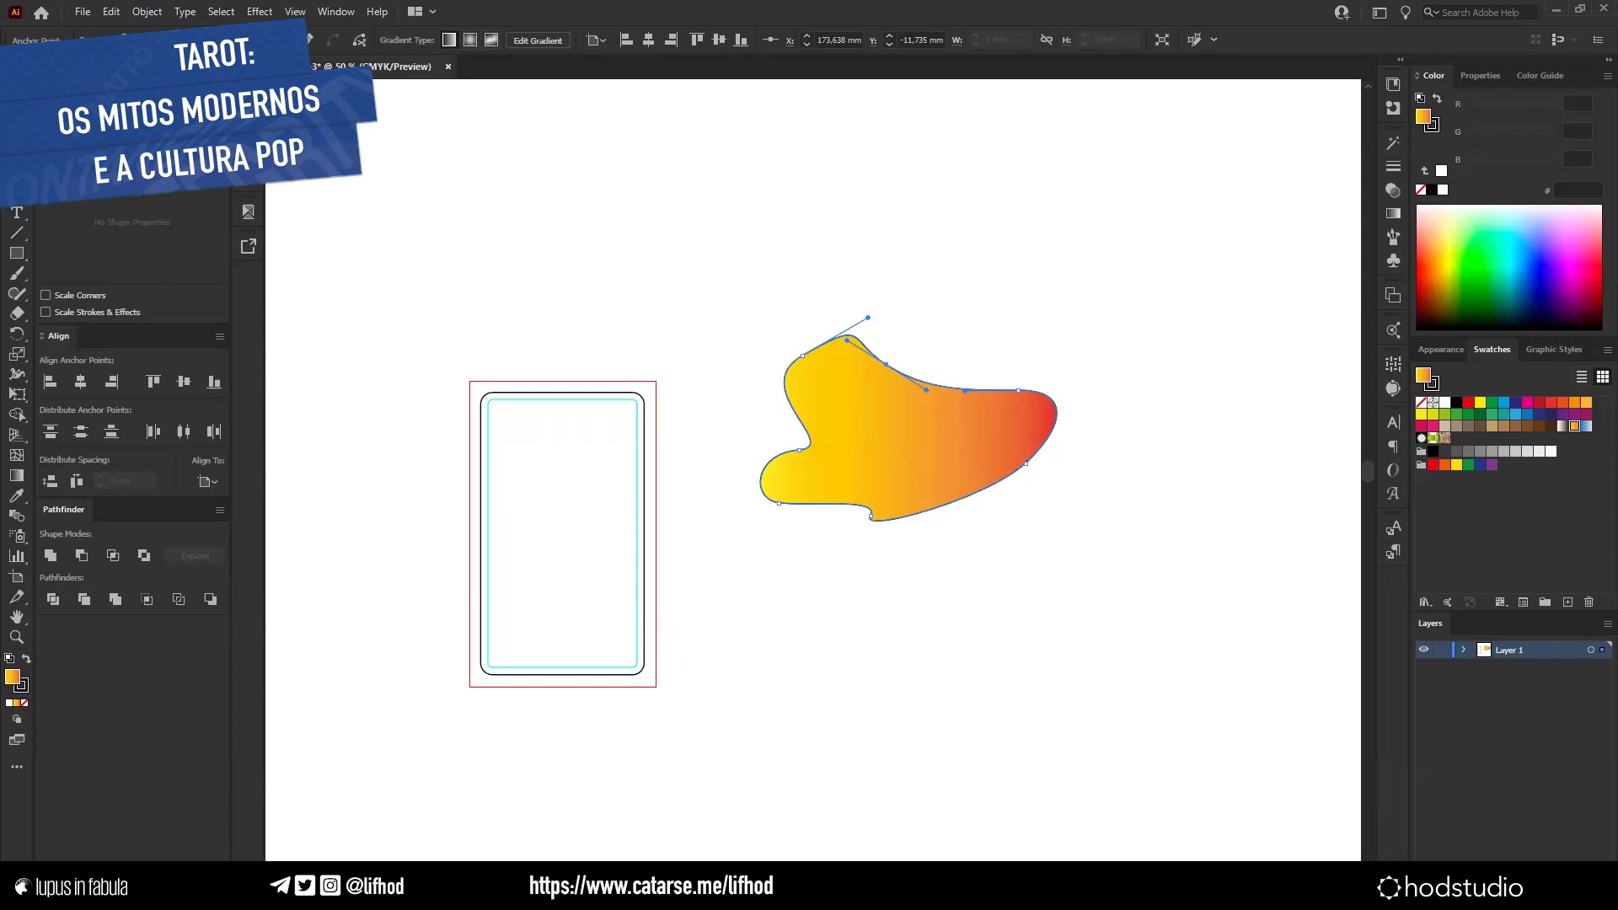
Scale the whole freeform shape up to about ten times its size and deselect it.
{"action": "key", "text": "v"}
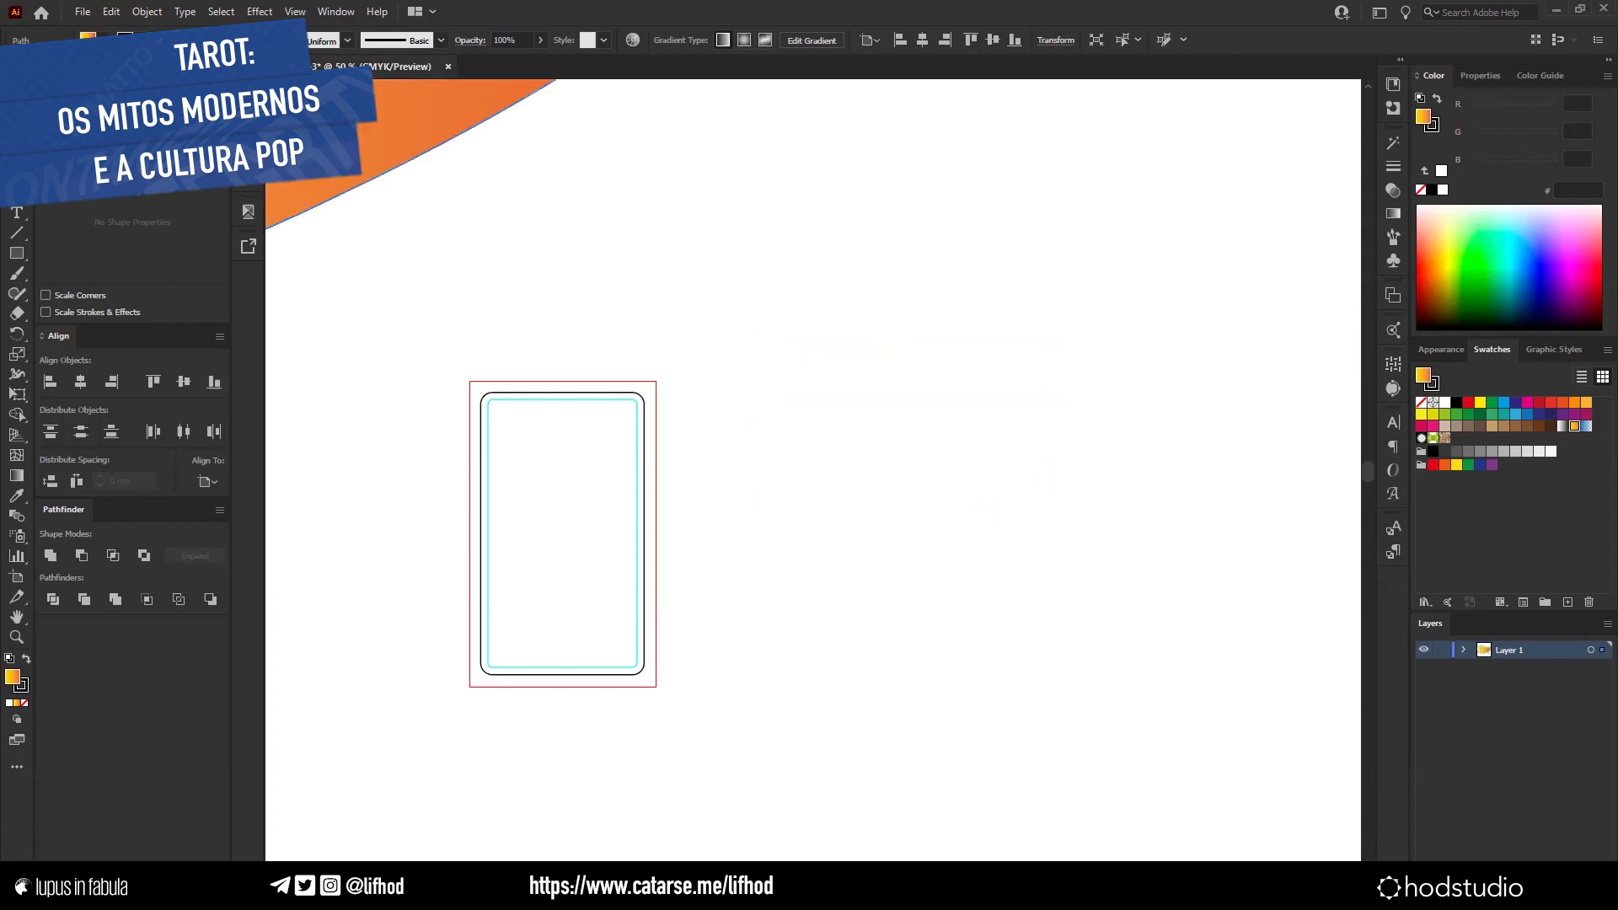
{"action": "scroll", "coordinate": [1060, 651], "scroll_direction": "down", "scroll_amount": 5}
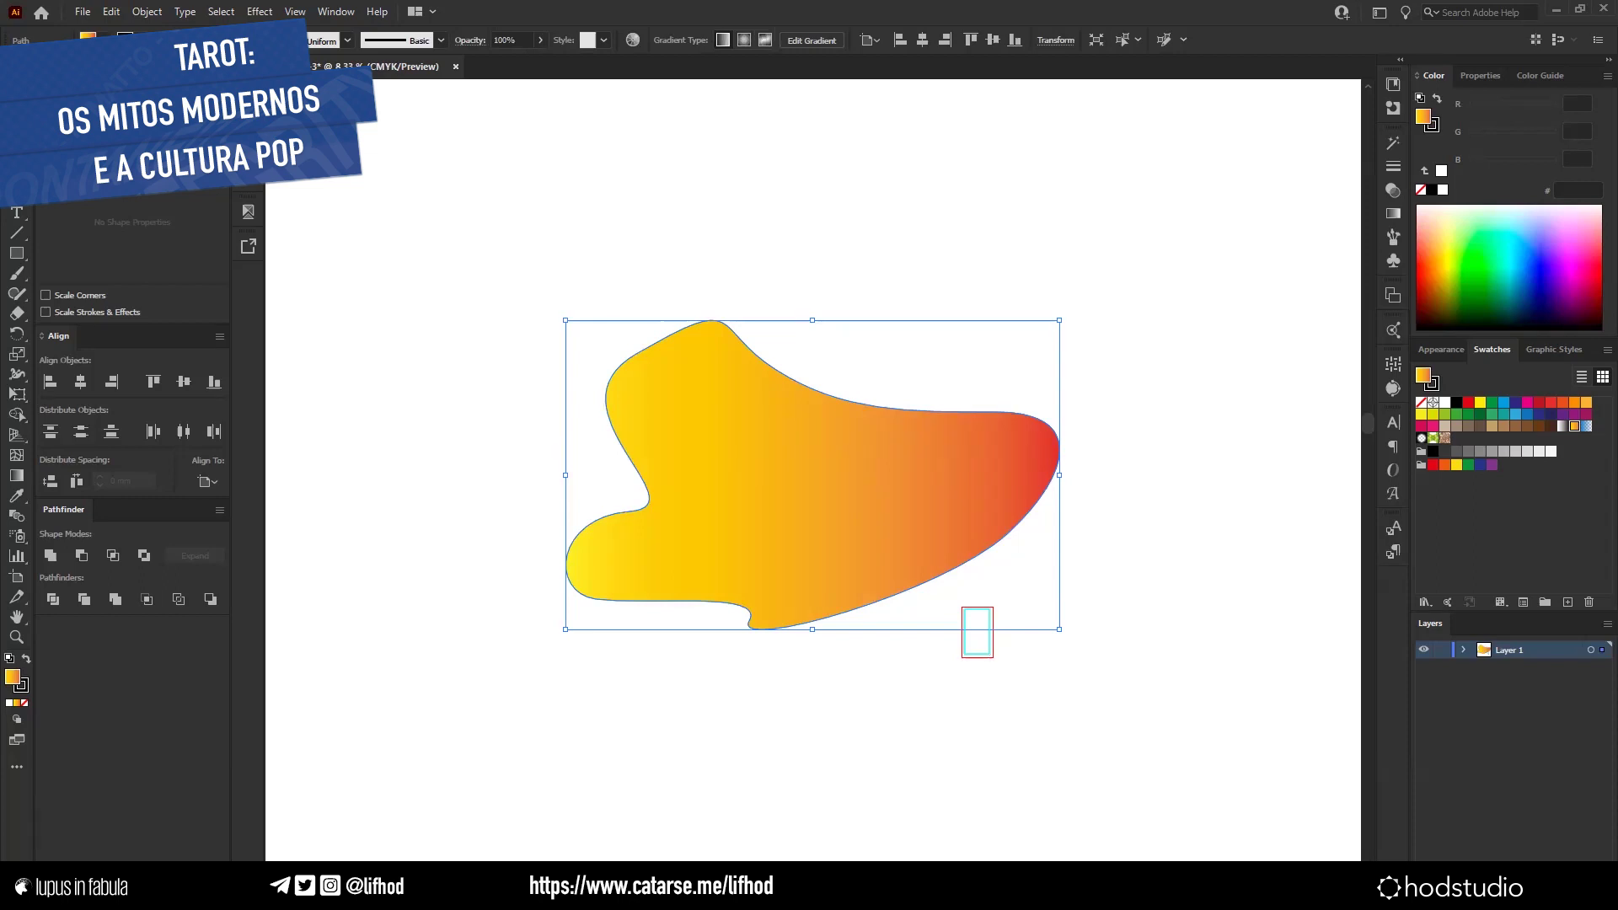
{"action": "left_click", "coordinate": [564, 261]}
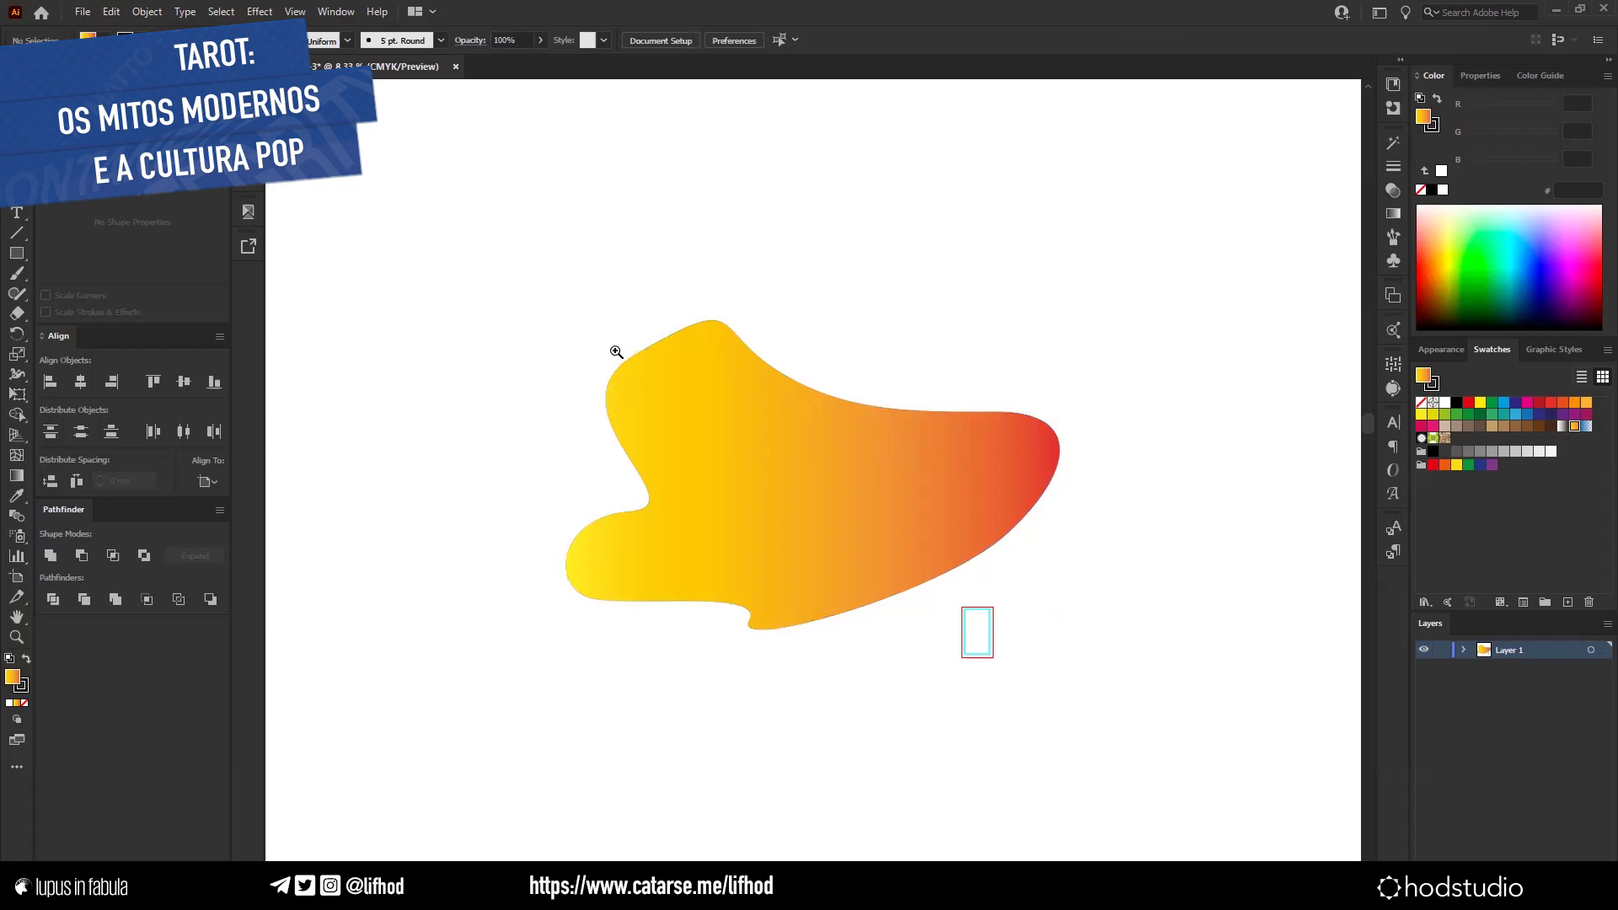
Examine the black outline and fill edge of the enlarged freeform shape at very high magnification.
{"action": "left_click_drag", "start_coordinate": [615, 351], "coordinate": [653, 381]}
{"action": "key", "text": "v"}
{"action": "left_click", "coordinate": [509, 508]}
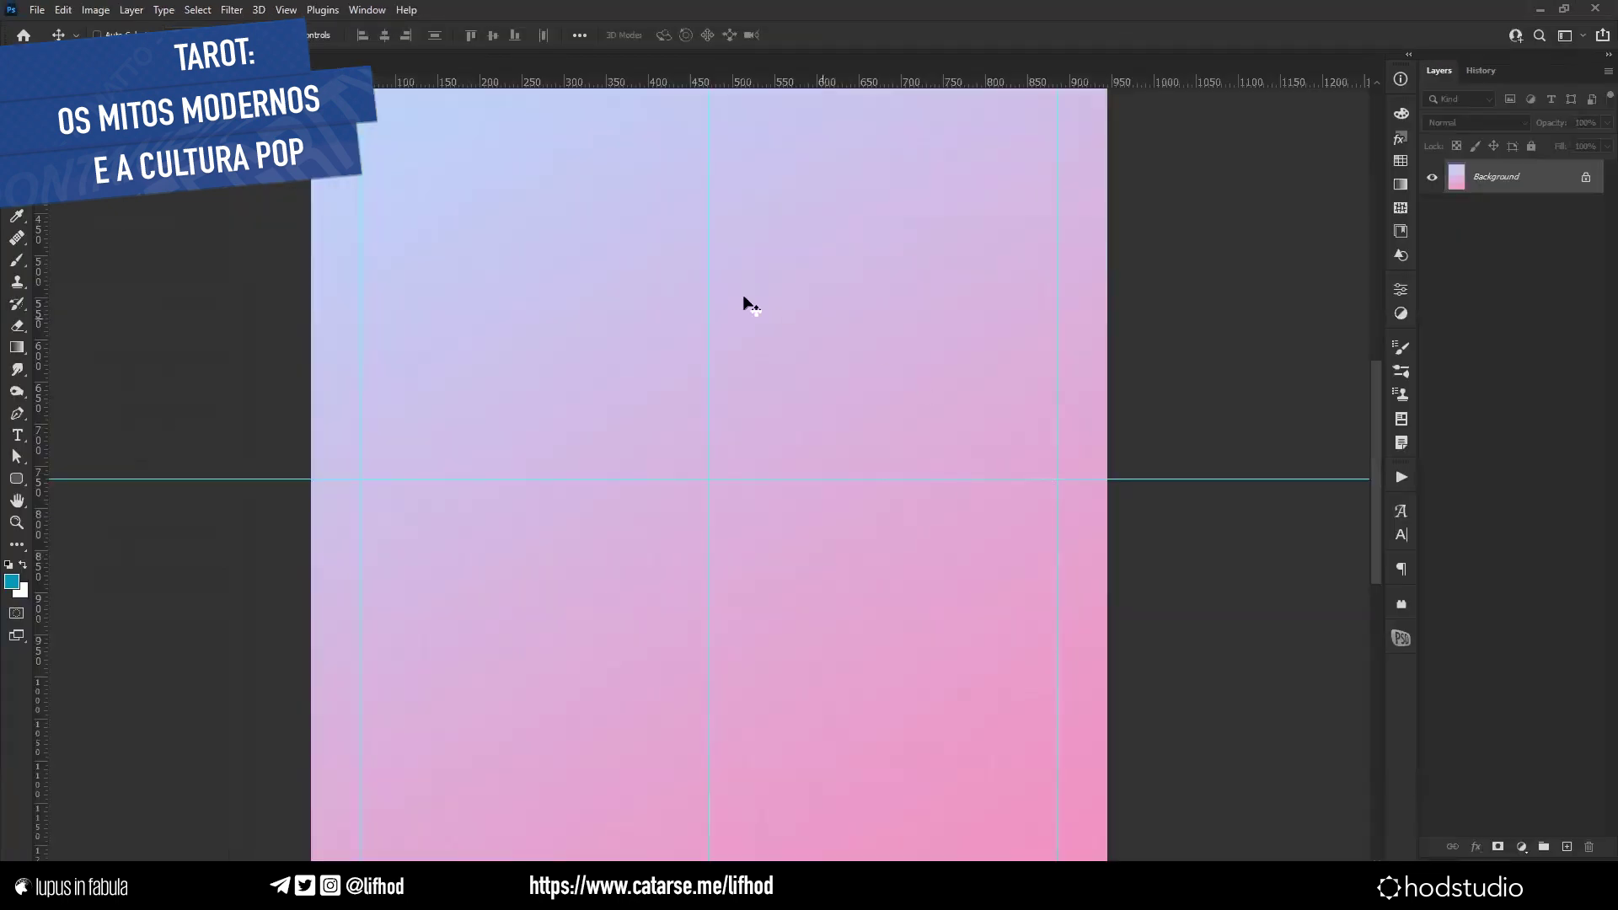
{"action": "left_click", "coordinate": [632, 270]}
{"action": "left_click", "coordinate": [793, 432]}
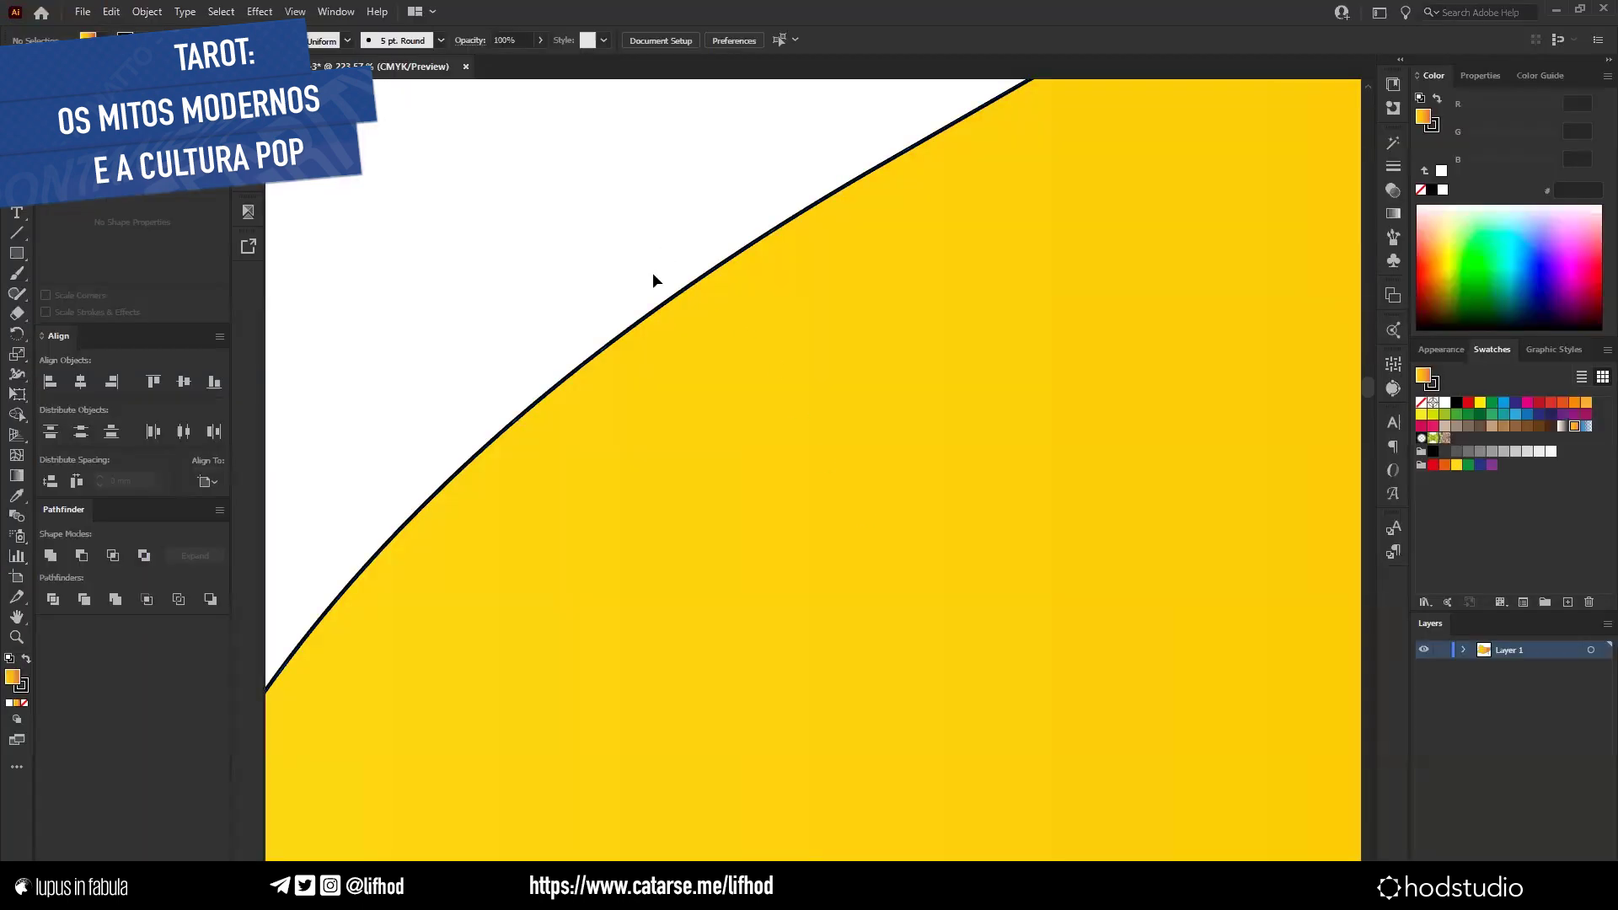
{"action": "left_click", "coordinate": [706, 341]}
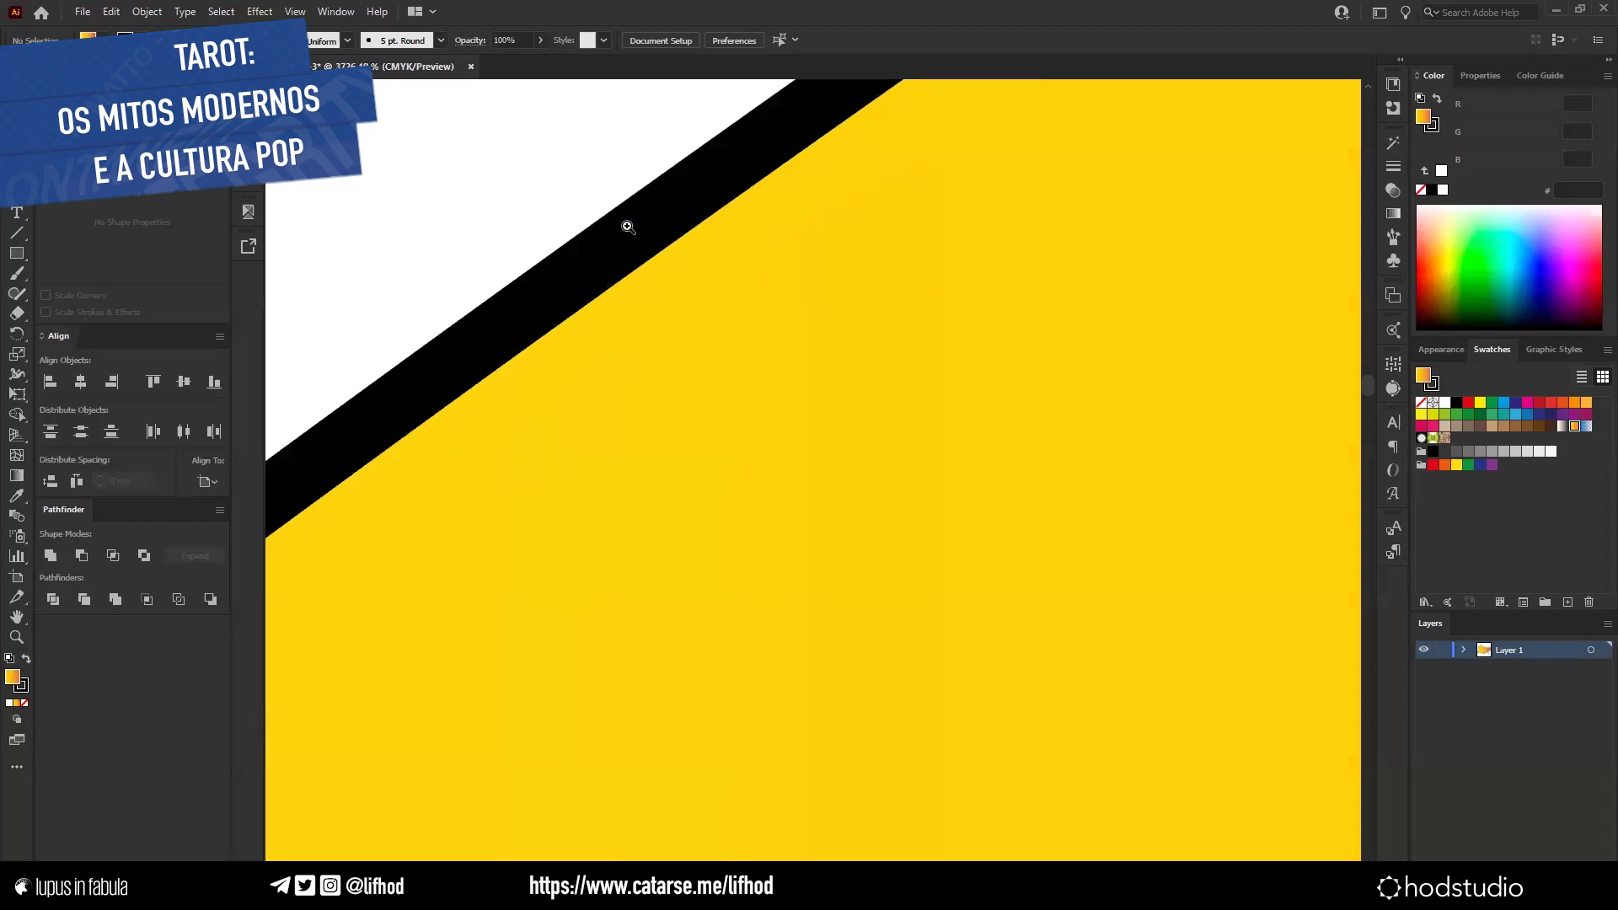
{"action": "left_click", "coordinate": [666, 409]}
{"action": "left_click_drag", "start_coordinate": [441, 218], "coordinate": [733, 438]}
{"action": "left_click_drag", "start_coordinate": [615, 343], "coordinate": [751, 483]}
{"action": "key", "text": "v"}
{"action": "left_click_drag", "start_coordinate": [973, 602], "coordinate": [856, 480]}
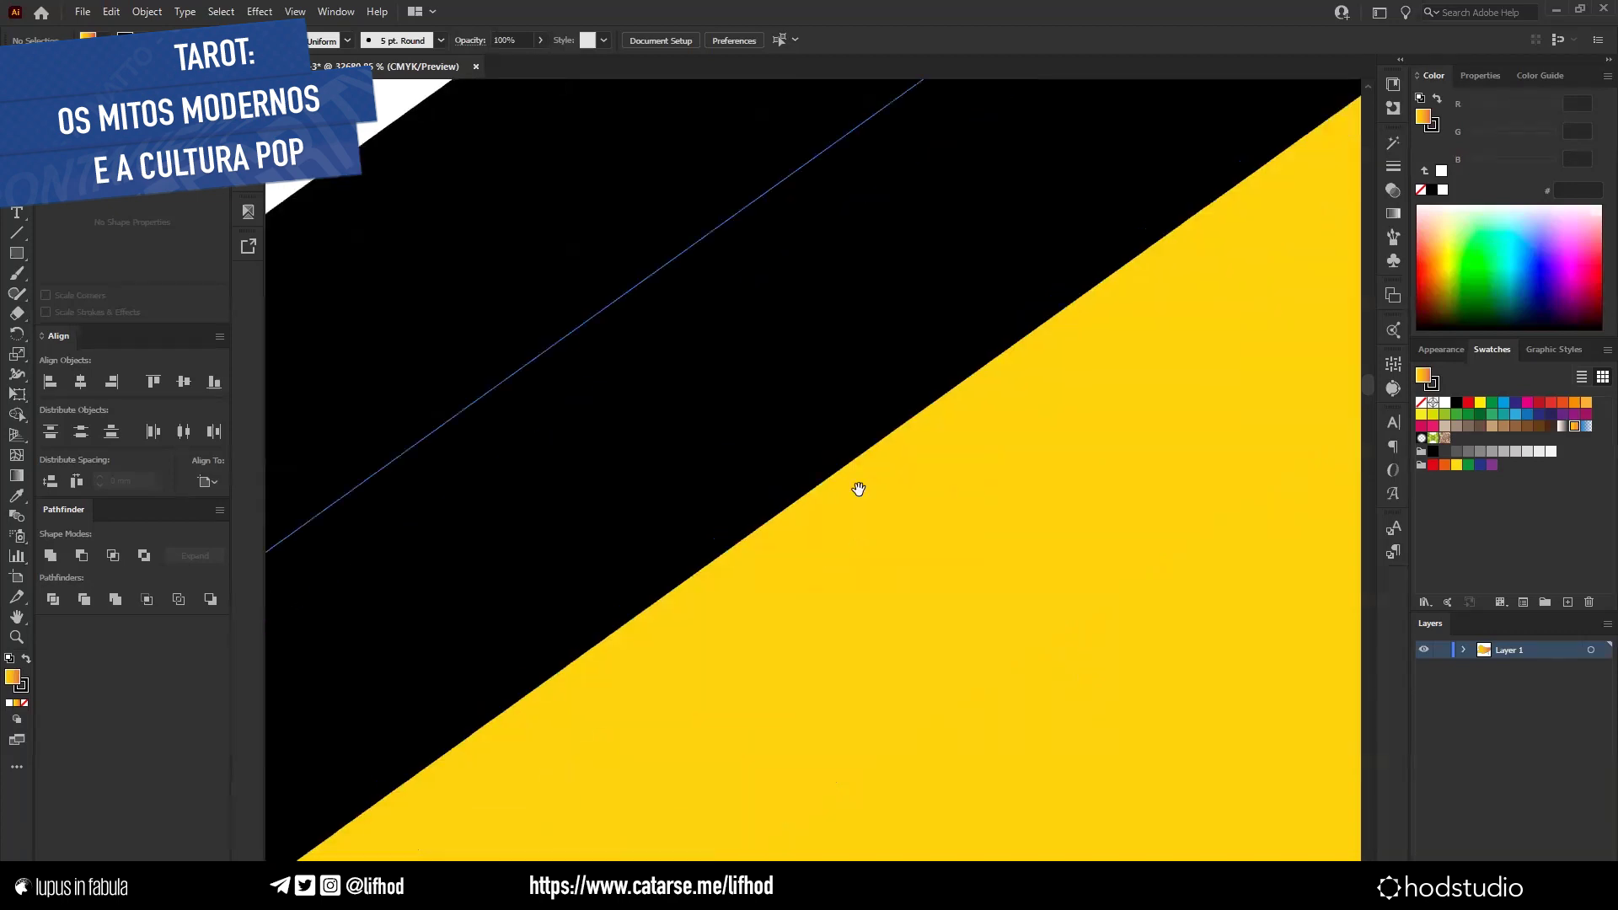
{"action": "key", "text": "ctrl+0"}
{"action": "key", "text": "z"}
{"action": "left_click", "coordinate": [805, 480]}
{"action": "left_click", "coordinate": [596, 308]}
{"action": "left_click_drag", "start_coordinate": [549, 272], "coordinate": [751, 461]}
{"action": "scroll", "coordinate": [751, 461], "scroll_direction": "down", "scroll_amount": 10}
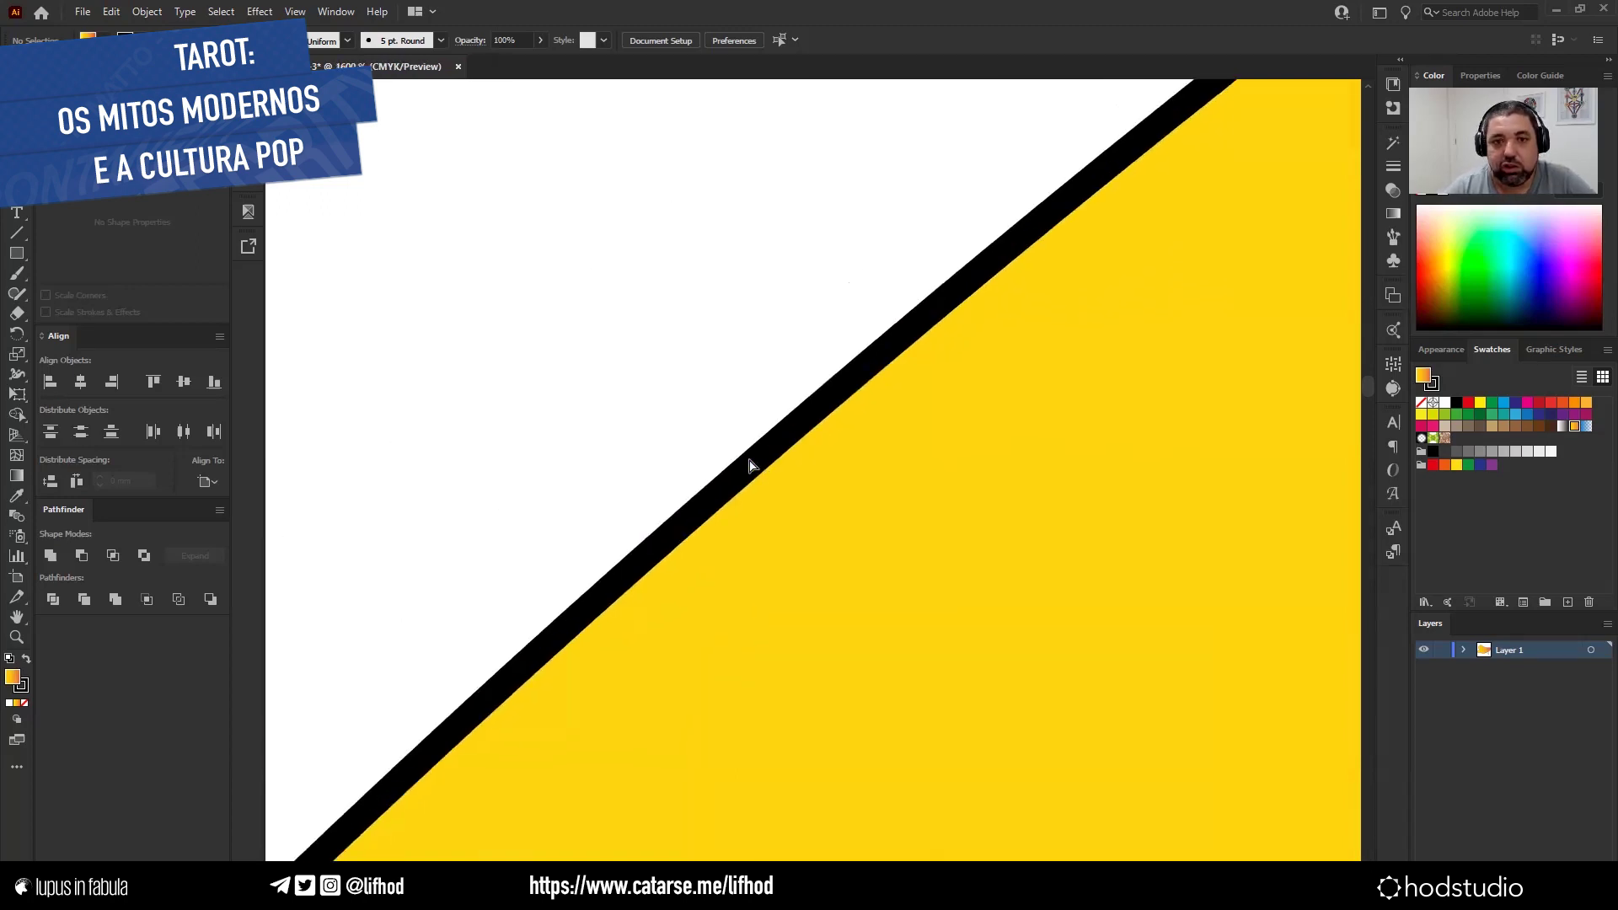
{"action": "scroll", "coordinate": [751, 466], "scroll_direction": "down", "scroll_amount": 3}
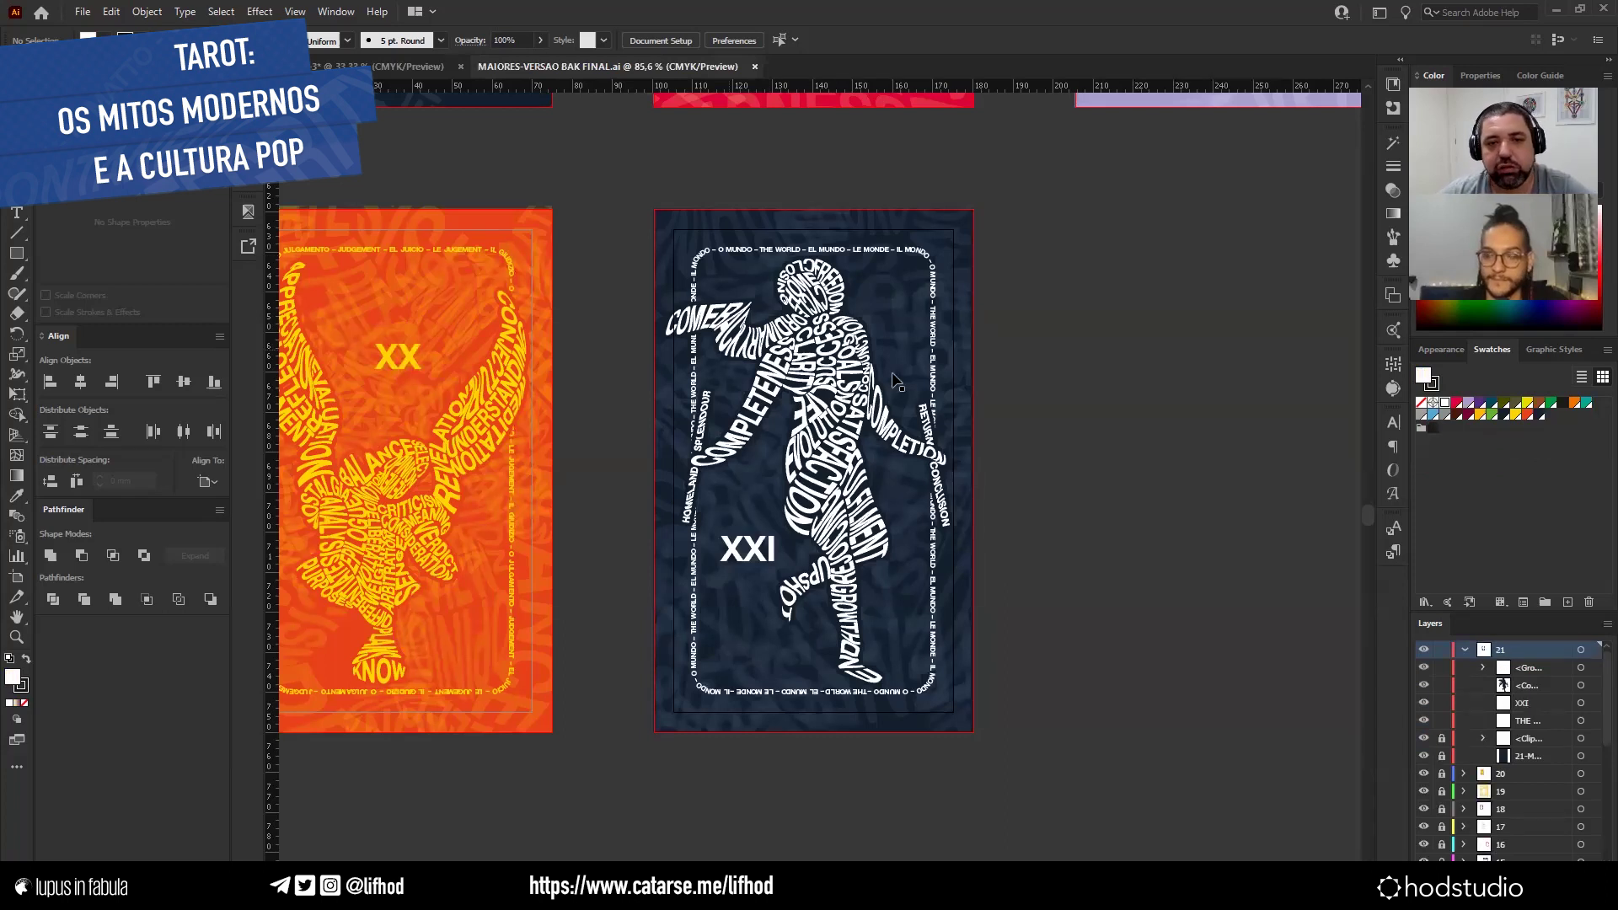
Examine the letter edges on the teal Fool card in MAIORES-VERSAO BAK FINAL.ai at high magnification, and close the document.
{"action": "left_click_drag", "start_coordinate": [758, 219], "coordinate": [878, 510]}
{"action": "left_click_drag", "start_coordinate": [788, 265], "coordinate": [855, 559]}
{"action": "left_click_drag", "start_coordinate": [870, 376], "coordinate": [691, 856]}
{"action": "left_click_drag", "start_coordinate": [911, 411], "coordinate": [925, 665]}
{"action": "left_click_drag", "start_coordinate": [732, 136], "coordinate": [885, 559]}
{"action": "left_click_drag", "start_coordinate": [834, 211], "coordinate": [877, 493]}
{"action": "left_click_drag", "start_coordinate": [835, 409], "coordinate": [881, 480]}
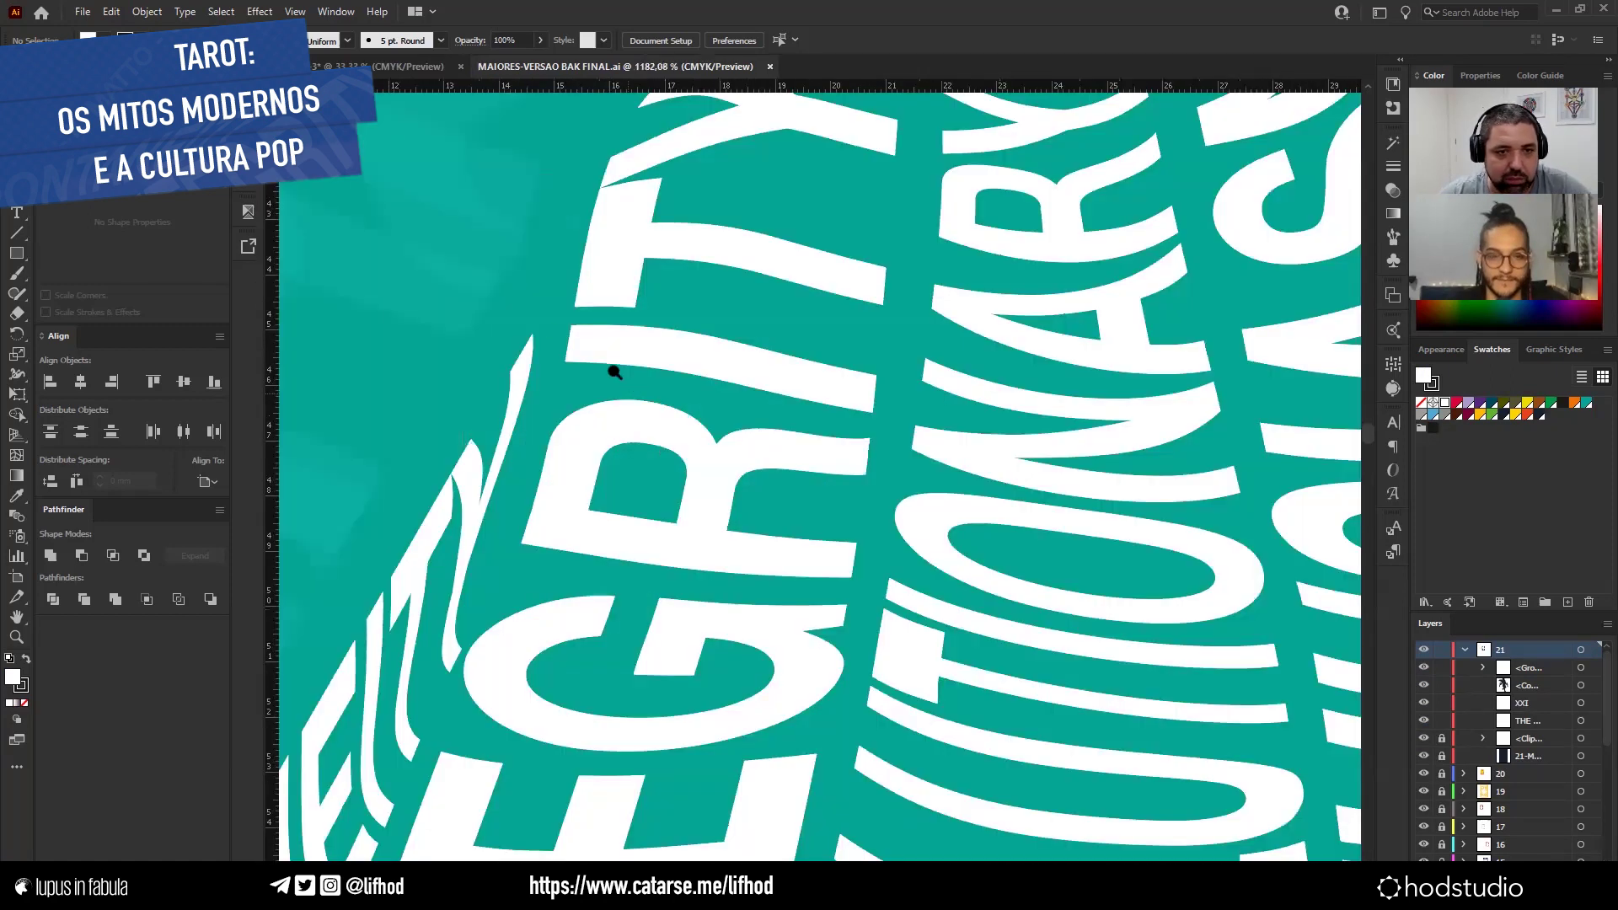
{"action": "left_click_drag", "start_coordinate": [570, 340], "coordinate": [627, 396]}
{"action": "left_click", "coordinate": [630, 418]}
{"action": "left_click", "coordinate": [599, 437]}
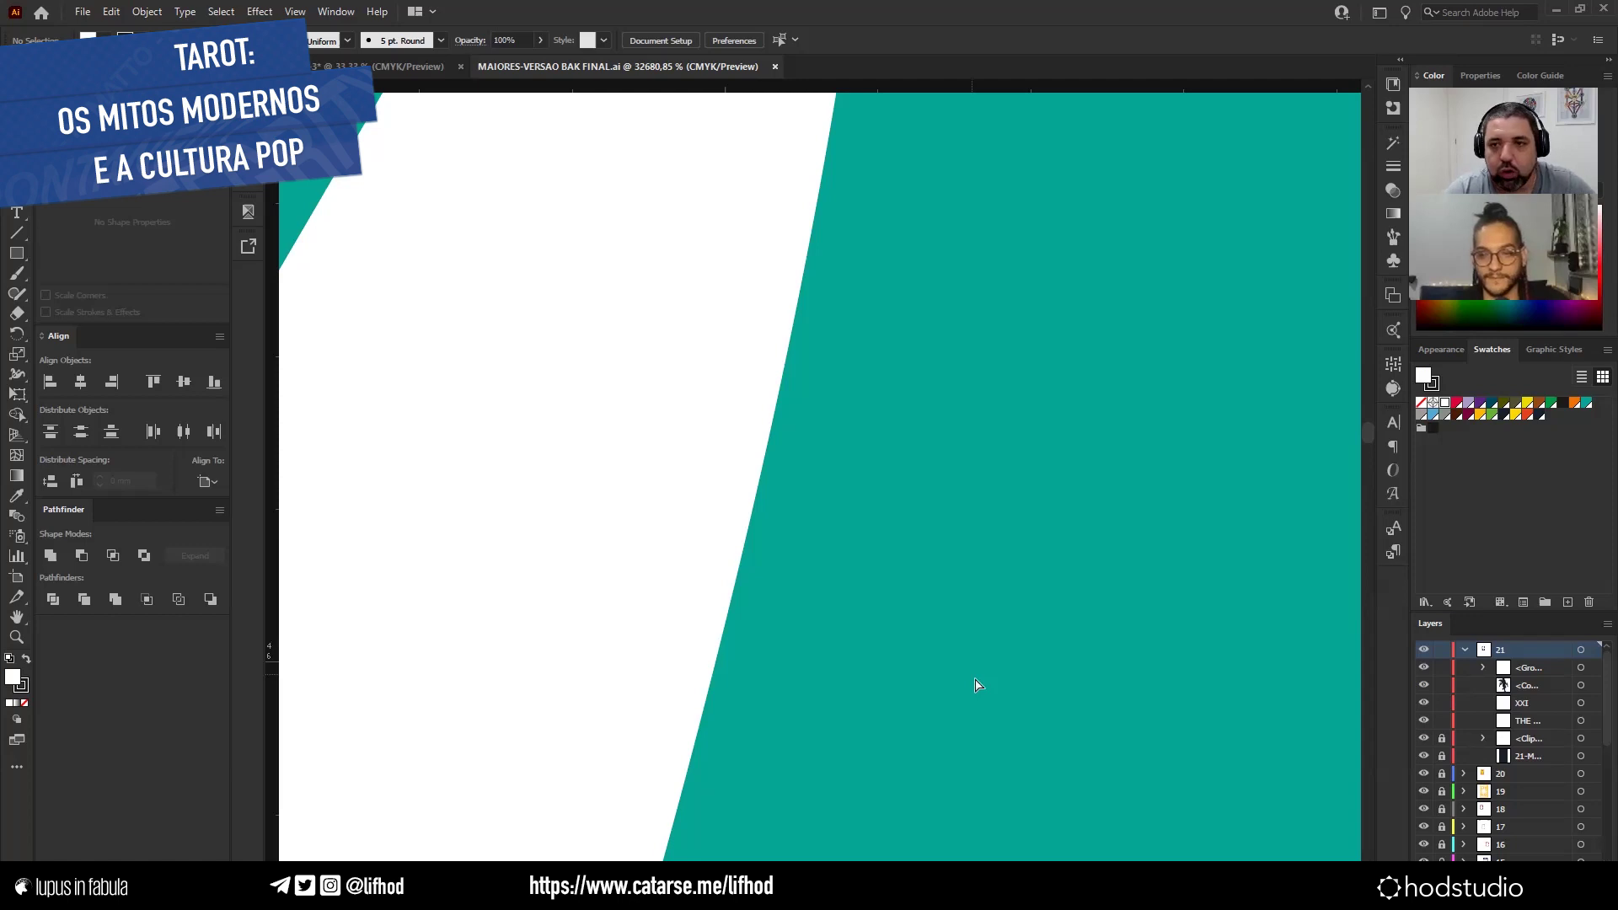
{"action": "scroll", "coordinate": [975, 685], "scroll_direction": "down", "scroll_amount": 2}
{"action": "scroll", "coordinate": [975, 685], "scroll_direction": "down", "scroll_amount": 8}
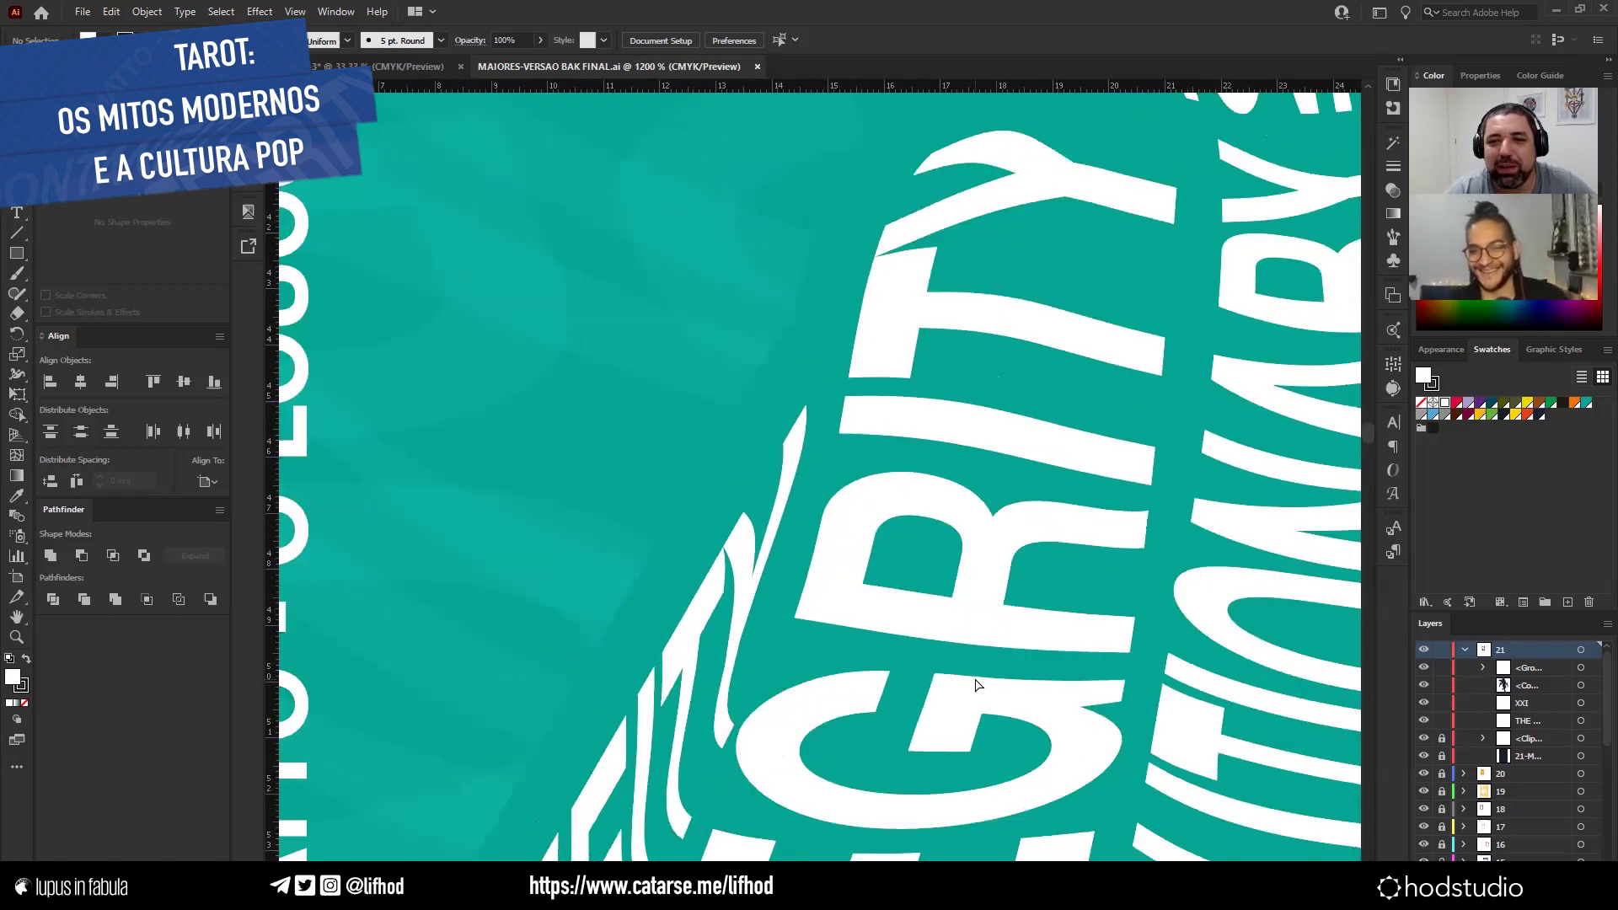
{"action": "scroll", "coordinate": [975, 685], "scroll_direction": "down", "scroll_amount": 4}
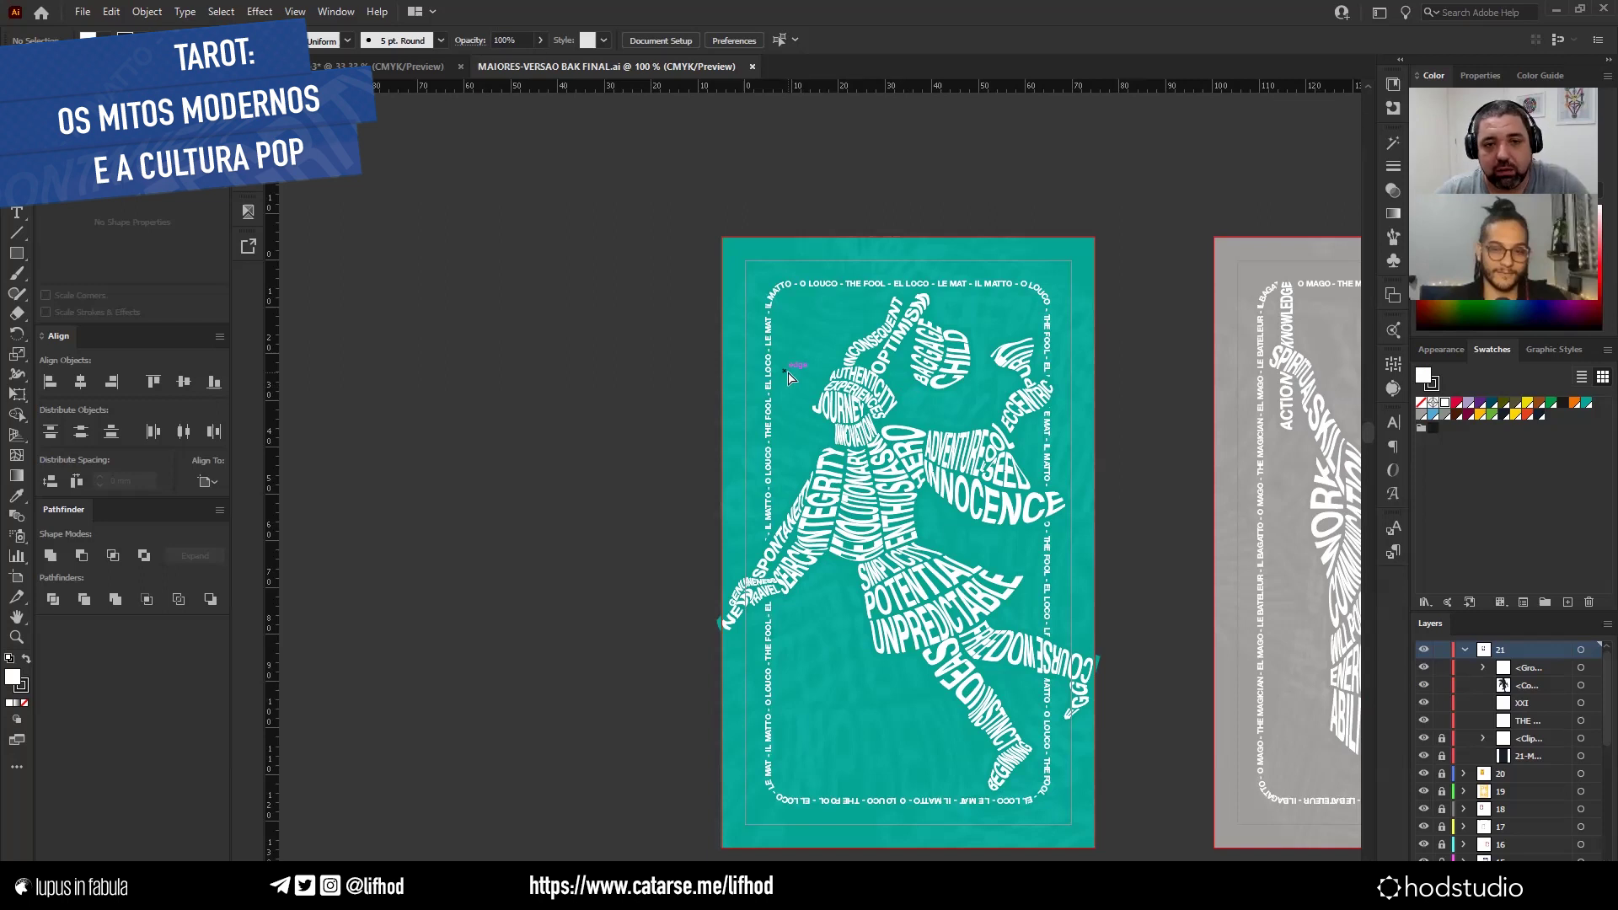
{"action": "key", "text": "ctrl+w"}
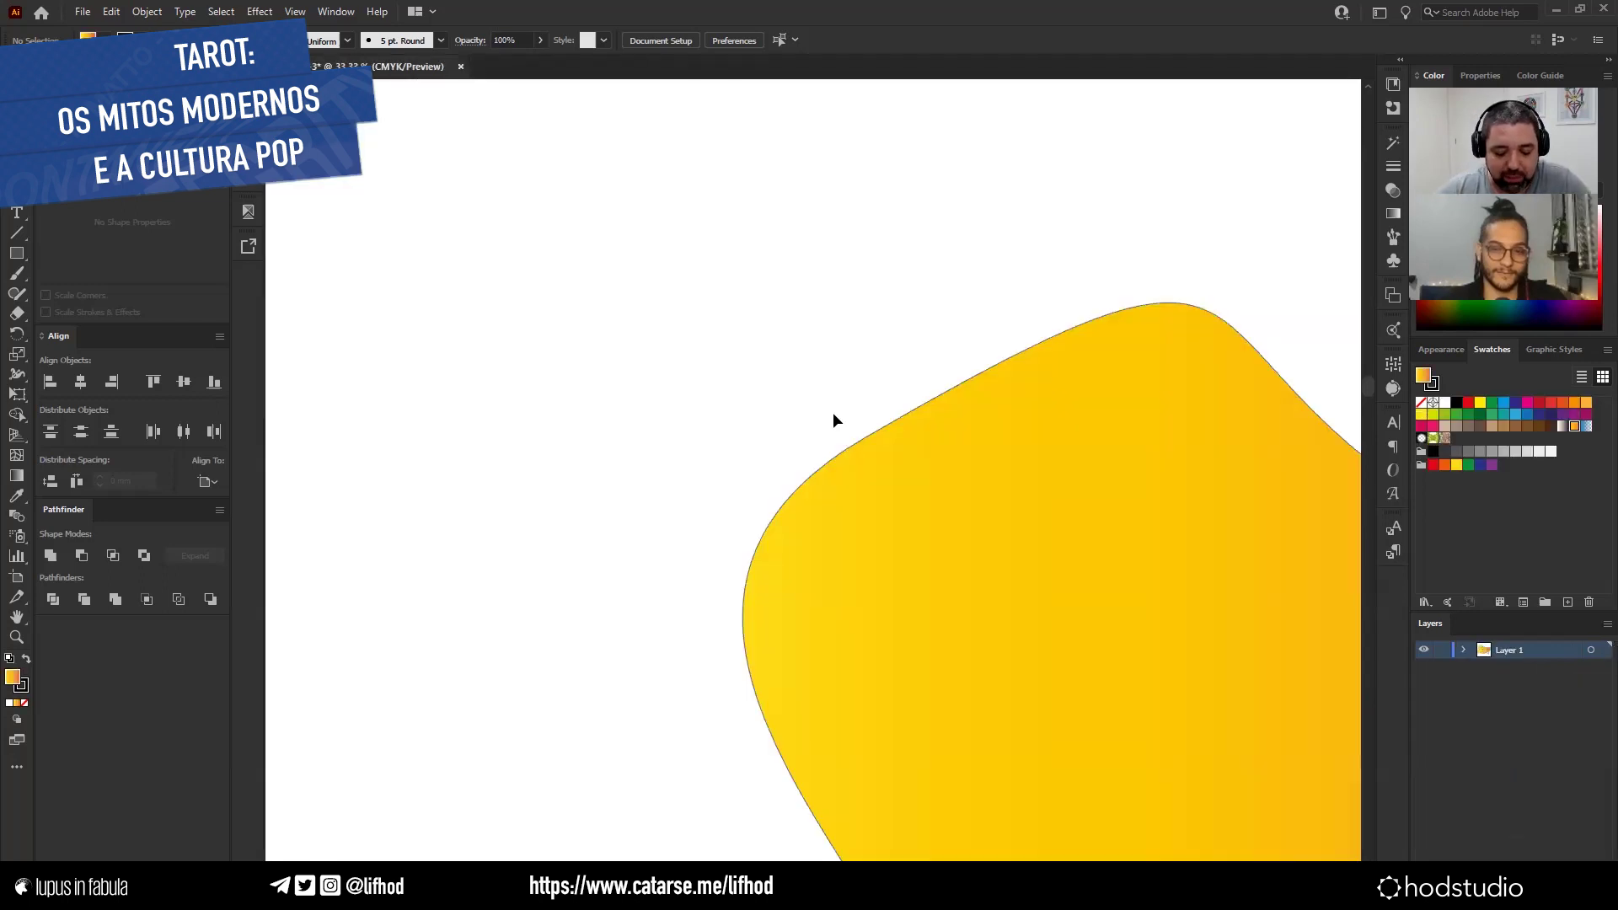
Show the artboards again and delete the enlarged gradient-filled freeform shape beside the card template.
{"action": "key", "text": "ctrl+minus"}
{"action": "key", "text": "ctrl+minus"}
{"action": "key", "text": "ctrl+minus"}
{"action": "key", "text": "ctrl+minus"}
{"action": "key", "text": "ctrl+minus"}
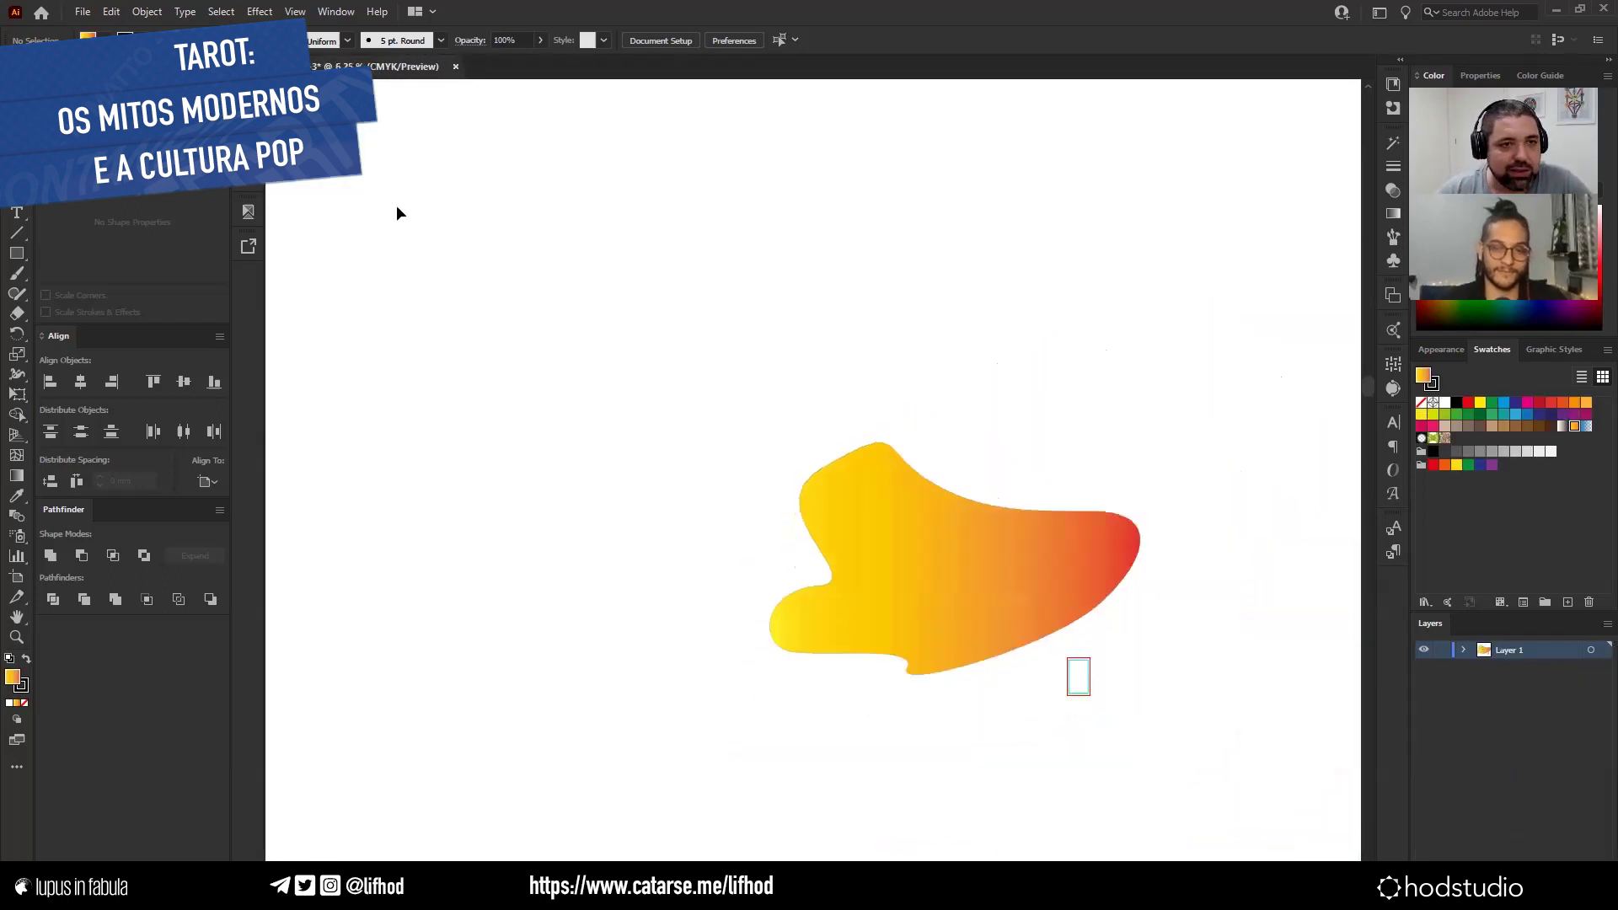
{"action": "left_click", "coordinate": [295, 11]}
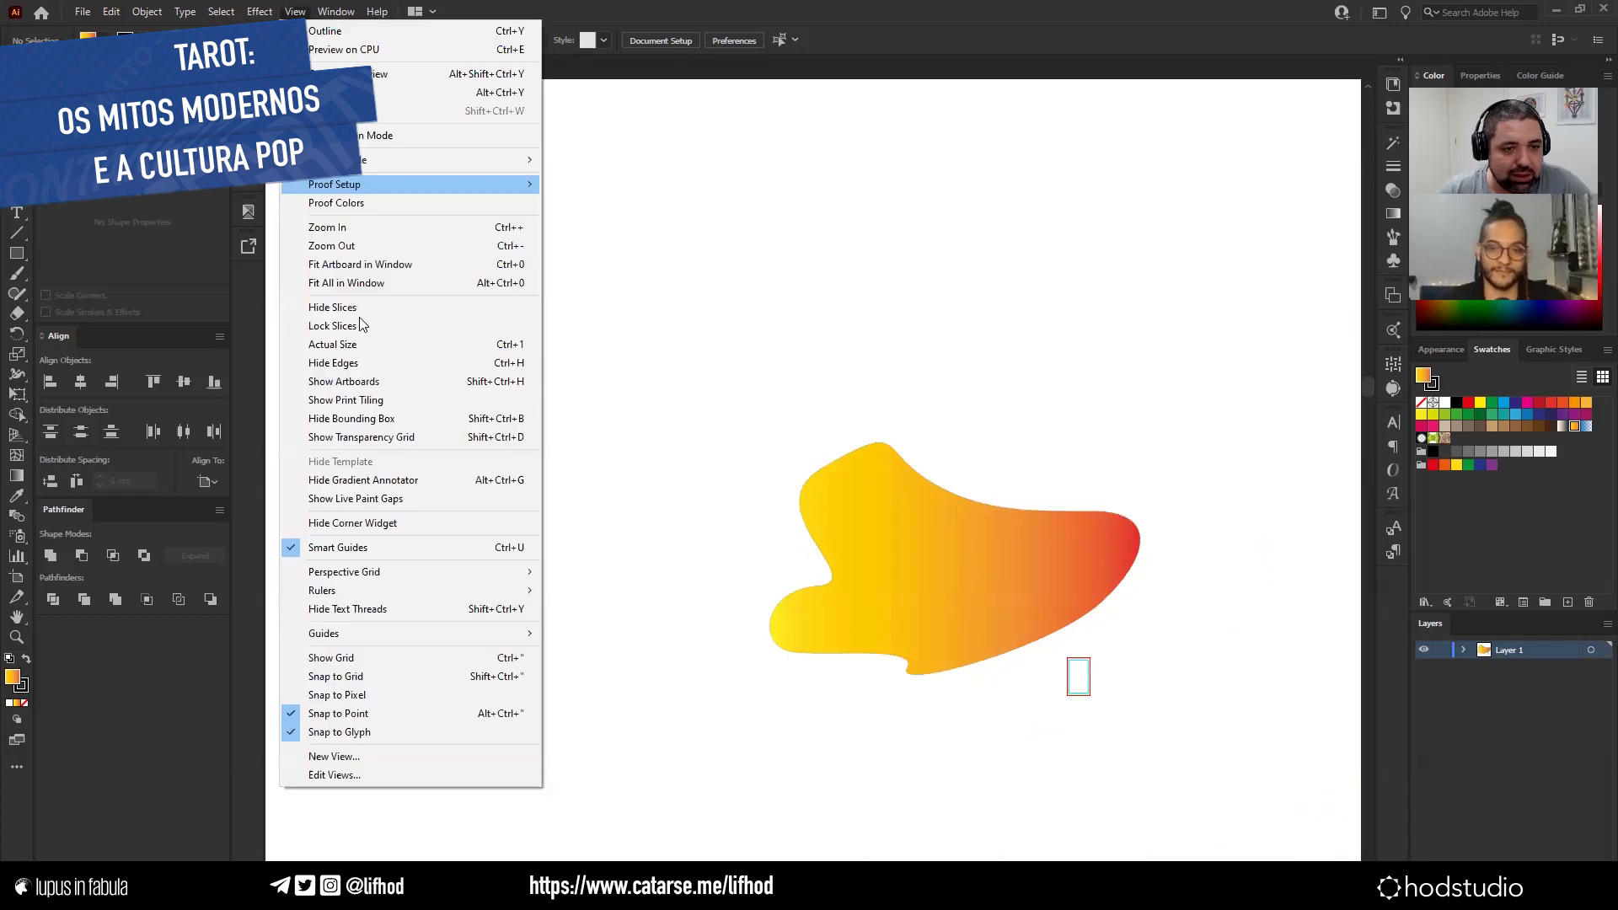
{"action": "left_click", "coordinate": [391, 381]}
{"action": "left_click", "coordinate": [1095, 603]}
{"action": "key", "text": "Delete"}
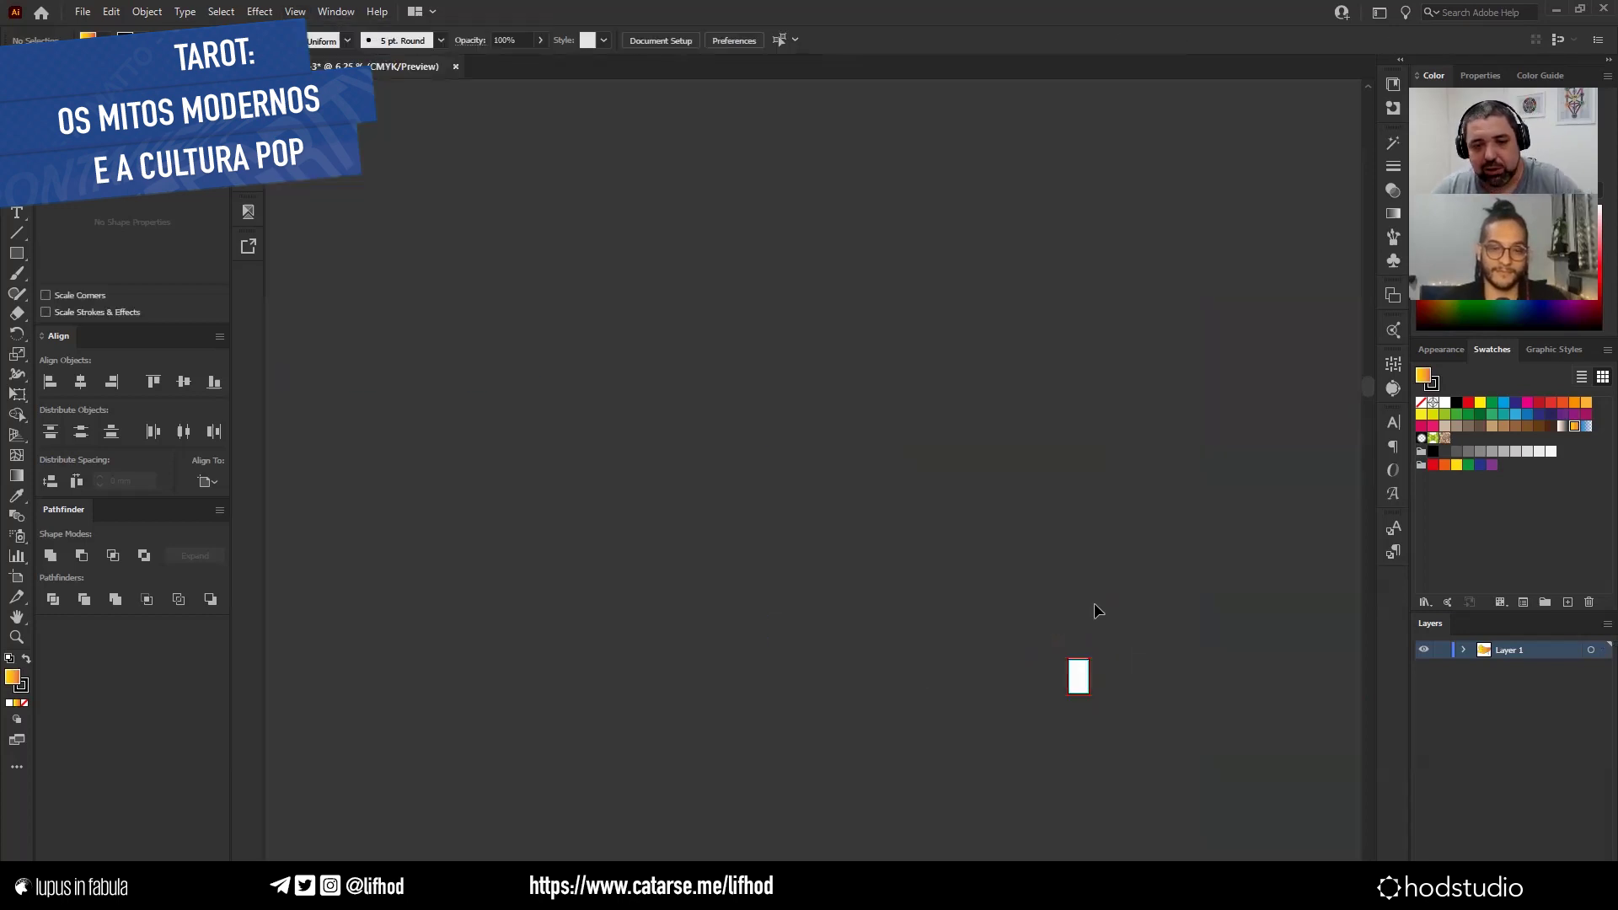
{"action": "scroll", "coordinate": [1154, 796], "scroll_direction": "up", "scroll_amount": 5}
{"action": "left_click_drag", "start_coordinate": [1030, 465], "coordinate": [673, 612]}
{"action": "key", "text": "ctrl+0"}
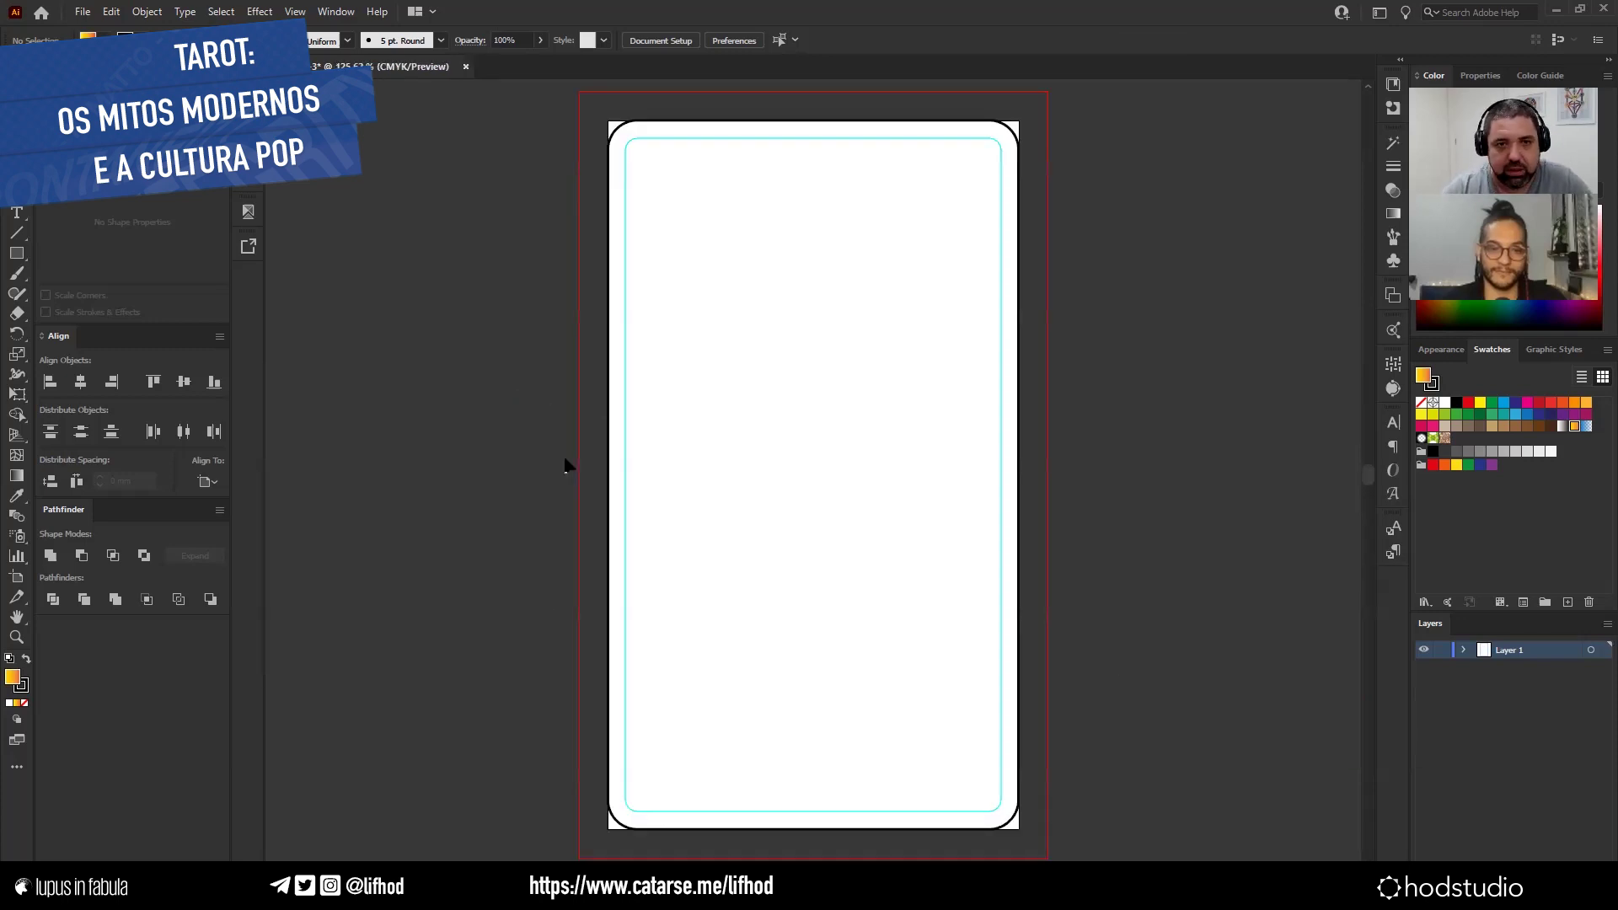
Resize Artboard 2 to 140 mm wide by 240 mm high and leave artboard editing with the card outline selected.
{"action": "key", "text": "shift+o"}
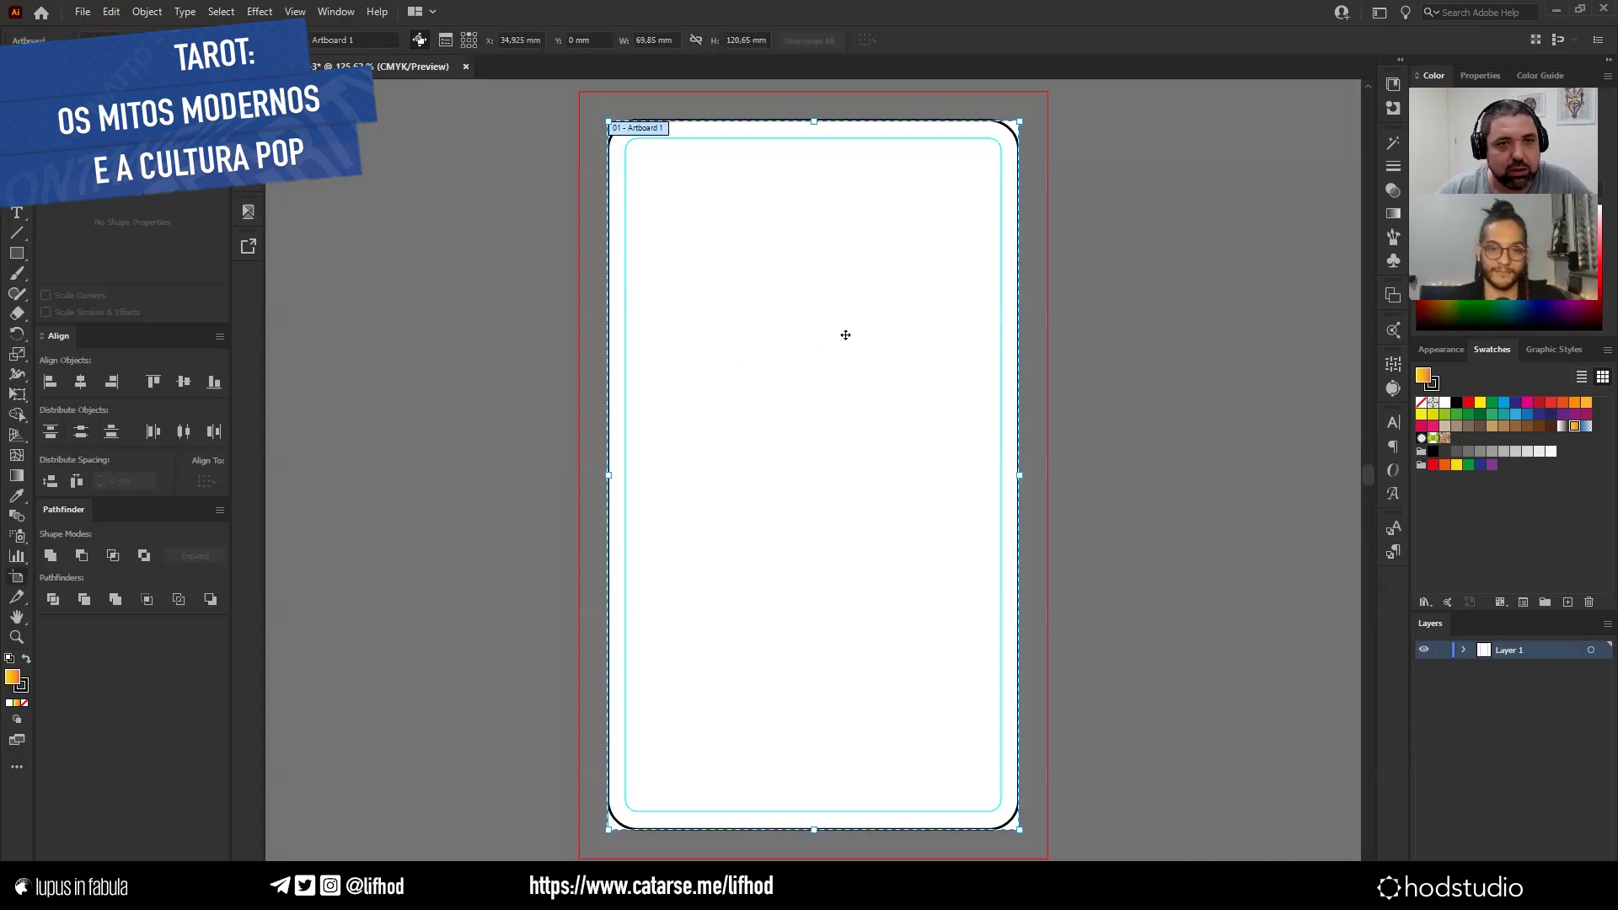
{"action": "left_click", "coordinate": [658, 40]}
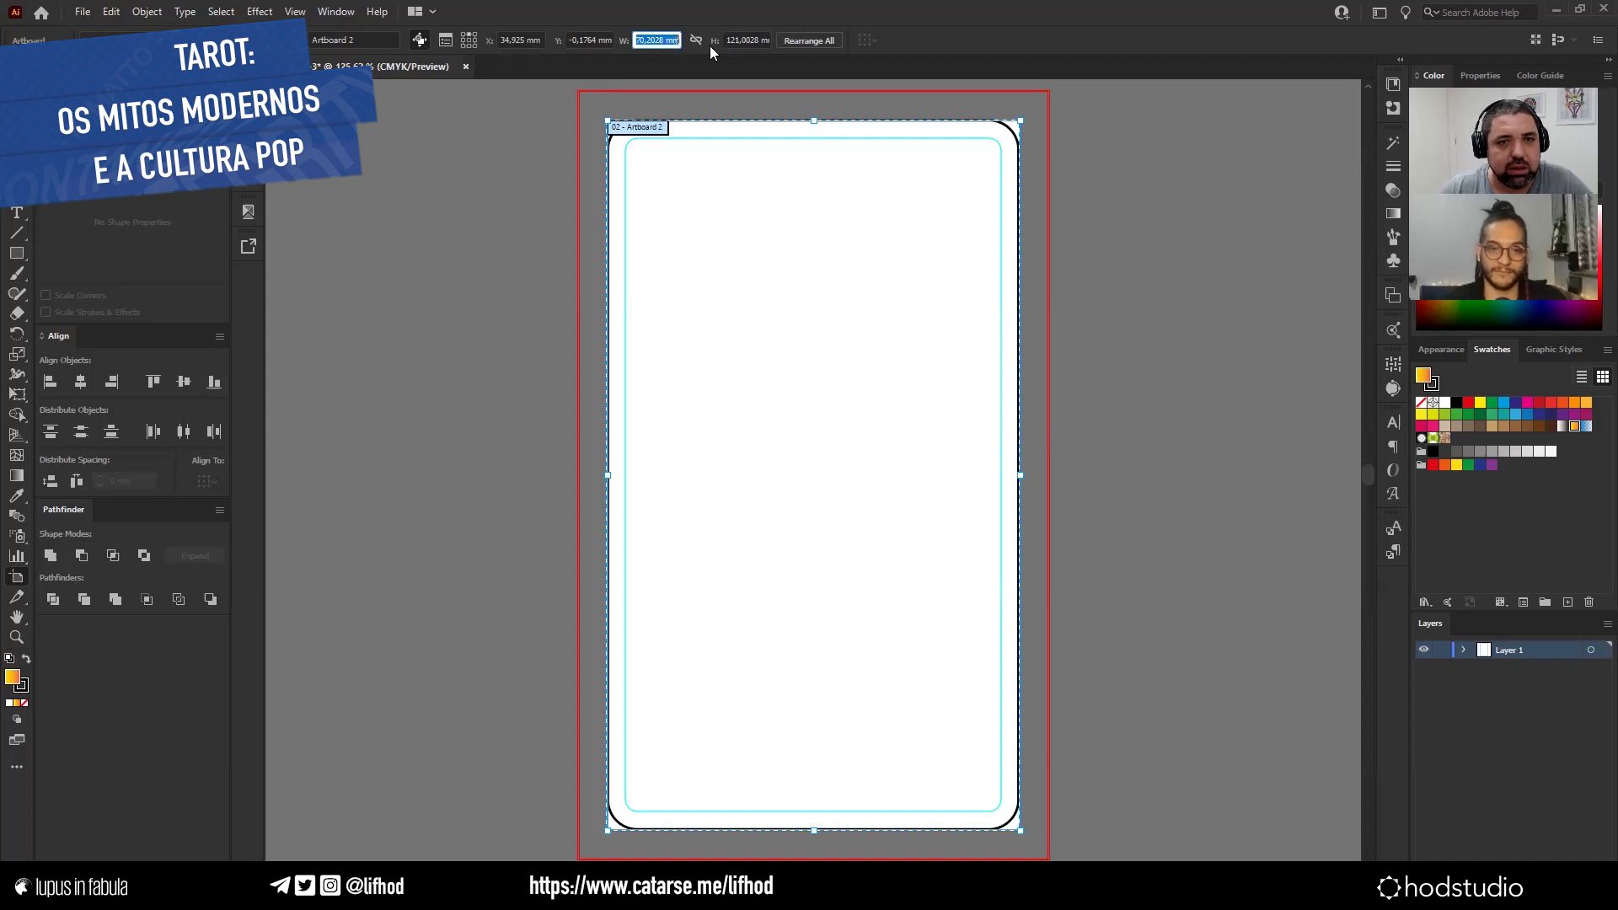
{"action": "type", "text": "14"}
{"action": "key", "text": "Tab"}
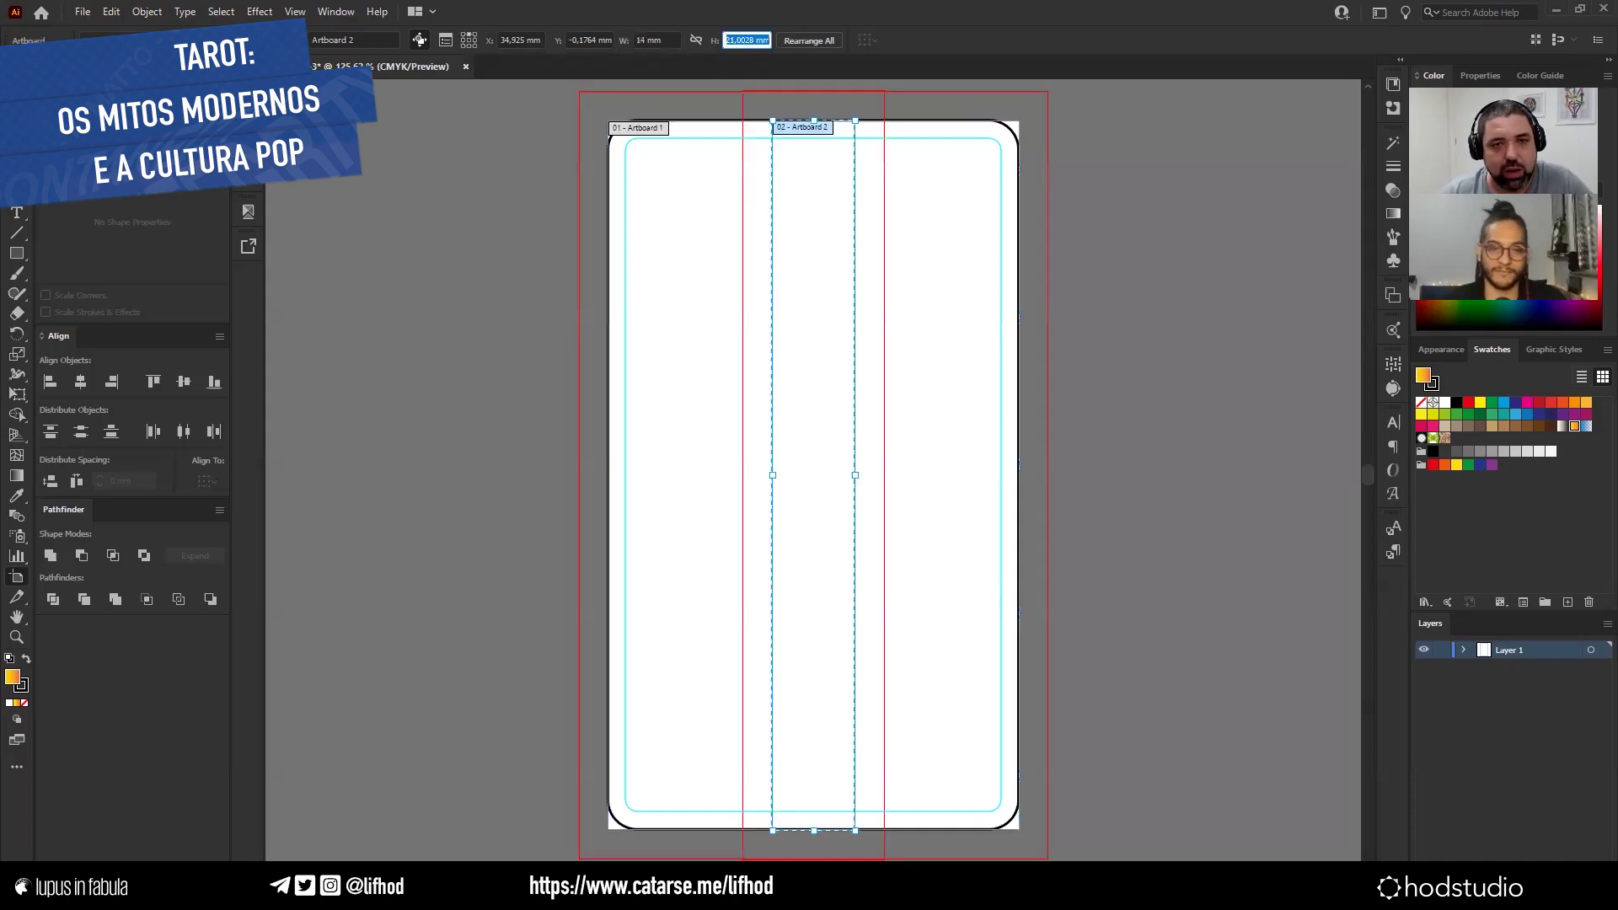
{"action": "key", "text": "shift+Tab"}
{"action": "type", "text": "140"}
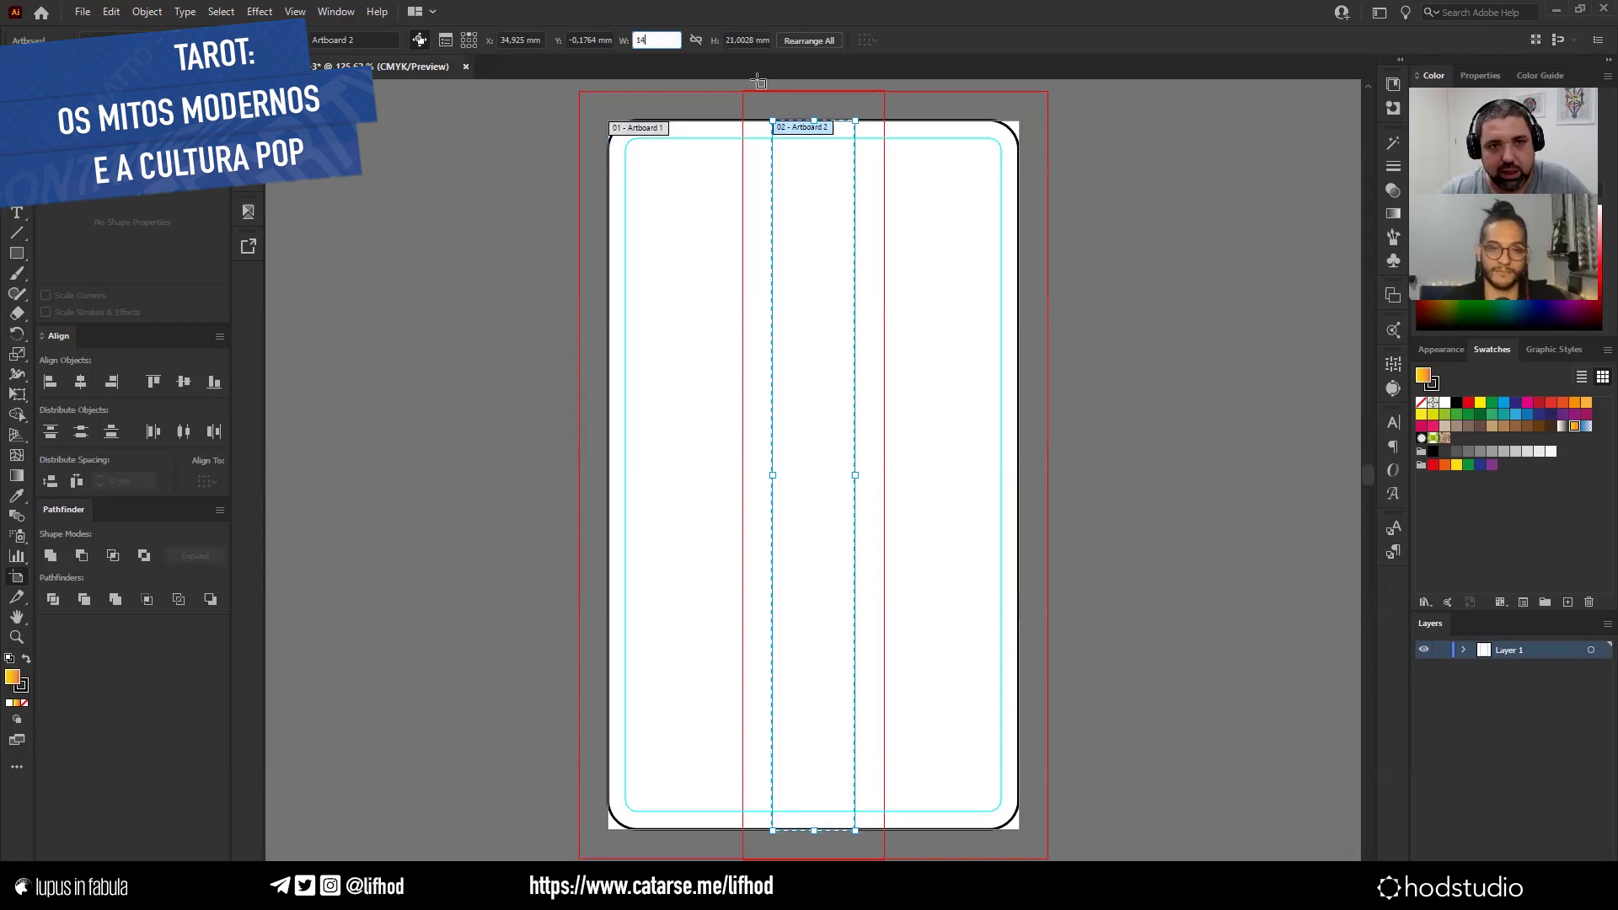
{"action": "key", "text": "Tab"}
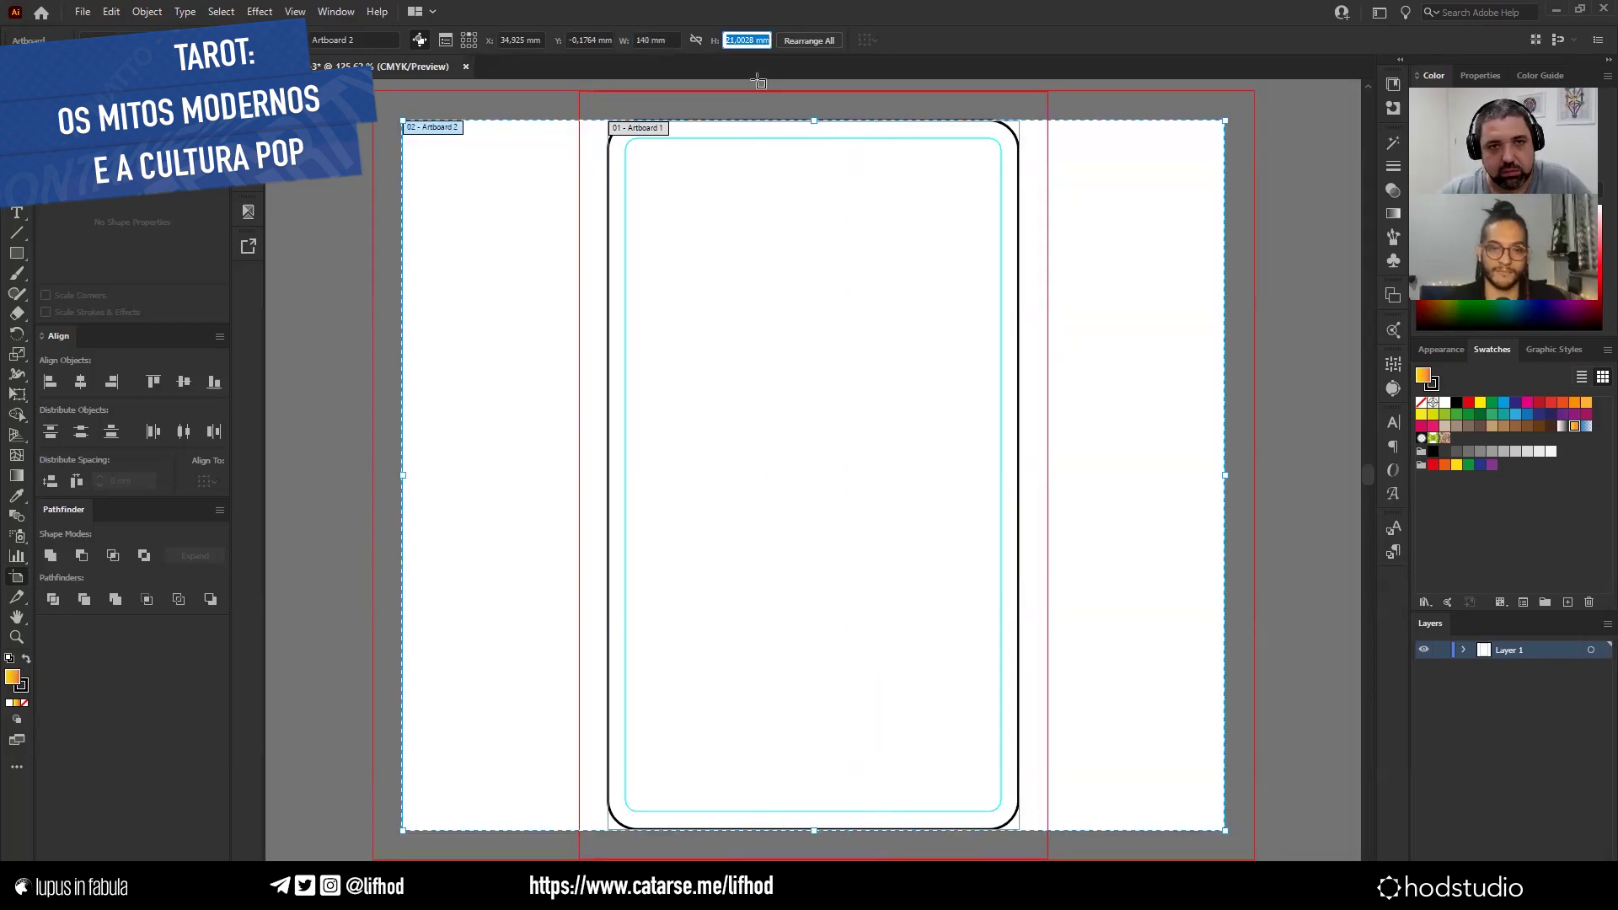
{"action": "type", "text": "240"}
{"action": "key", "text": "Tab"}
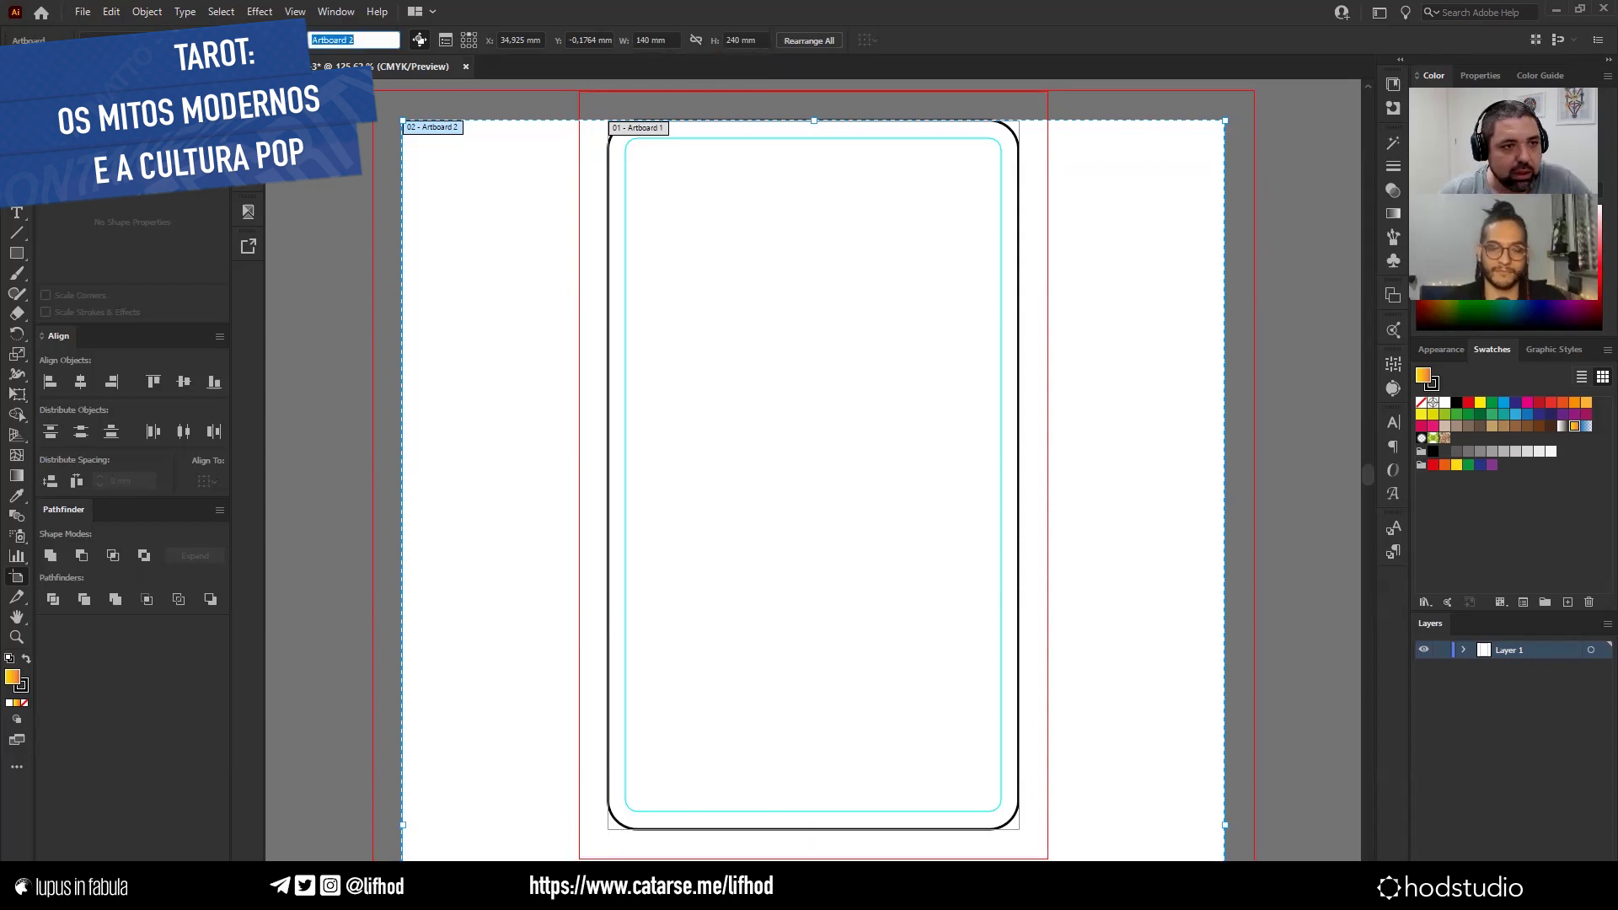
{"action": "key", "text": "Escape"}
{"action": "left_click", "coordinate": [682, 337]}
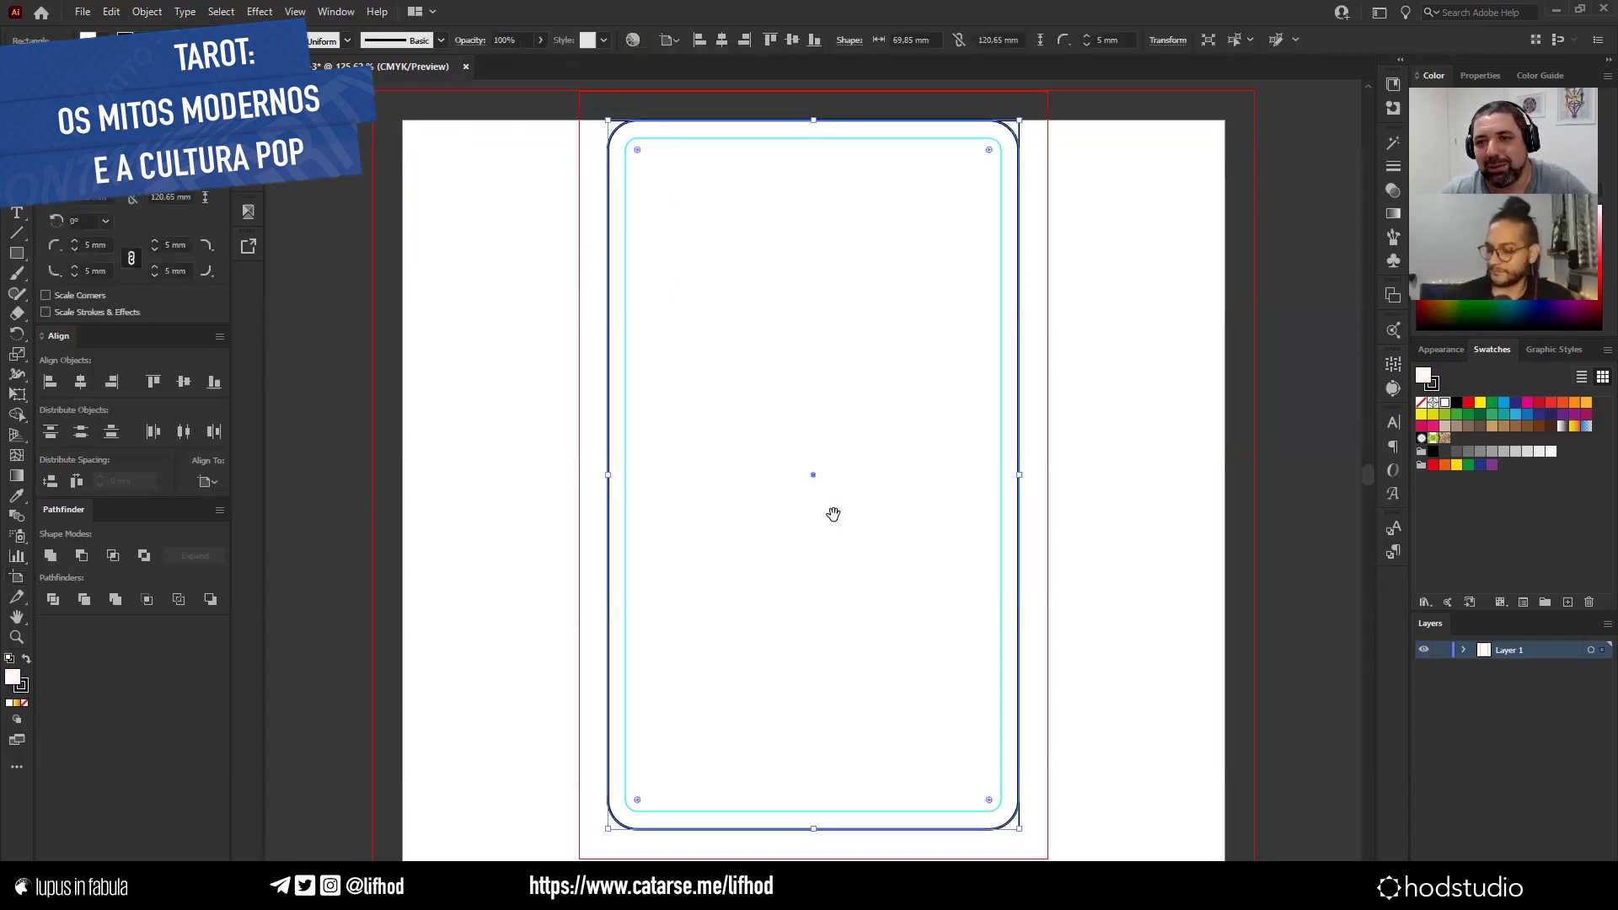
{"action": "scroll", "coordinate": [834, 513], "scroll_direction": "down", "scroll_amount": 2}
{"action": "scroll", "coordinate": [796, 409], "scroll_direction": "down", "scroll_amount": 2}
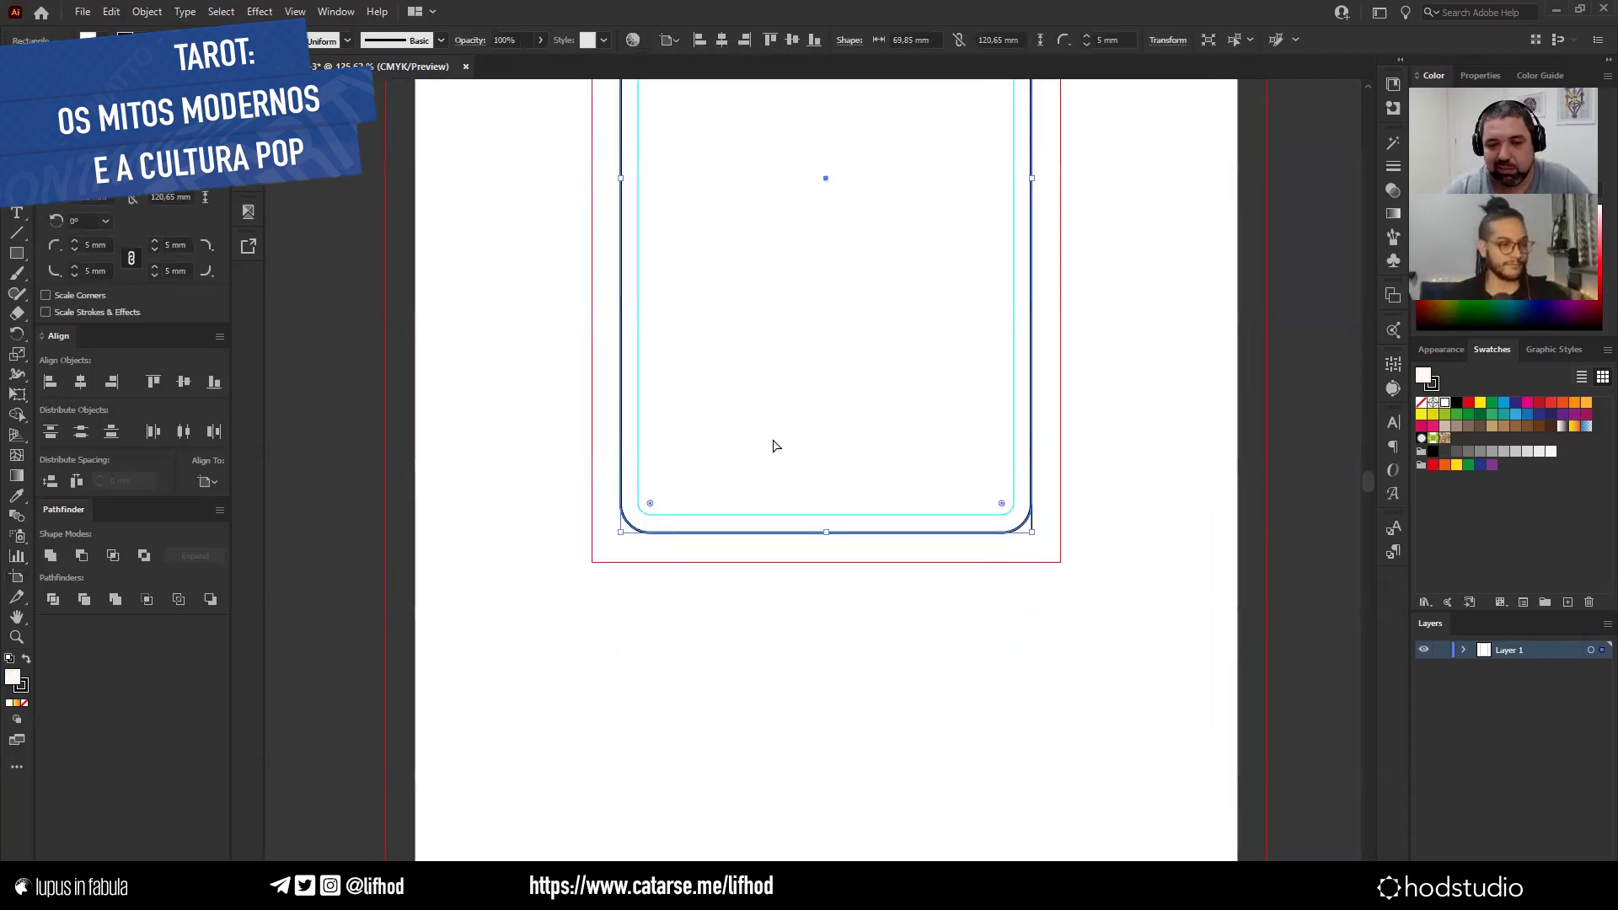
{"action": "key", "text": "ctrl+minus"}
{"action": "key", "text": "ctrl+minus"}
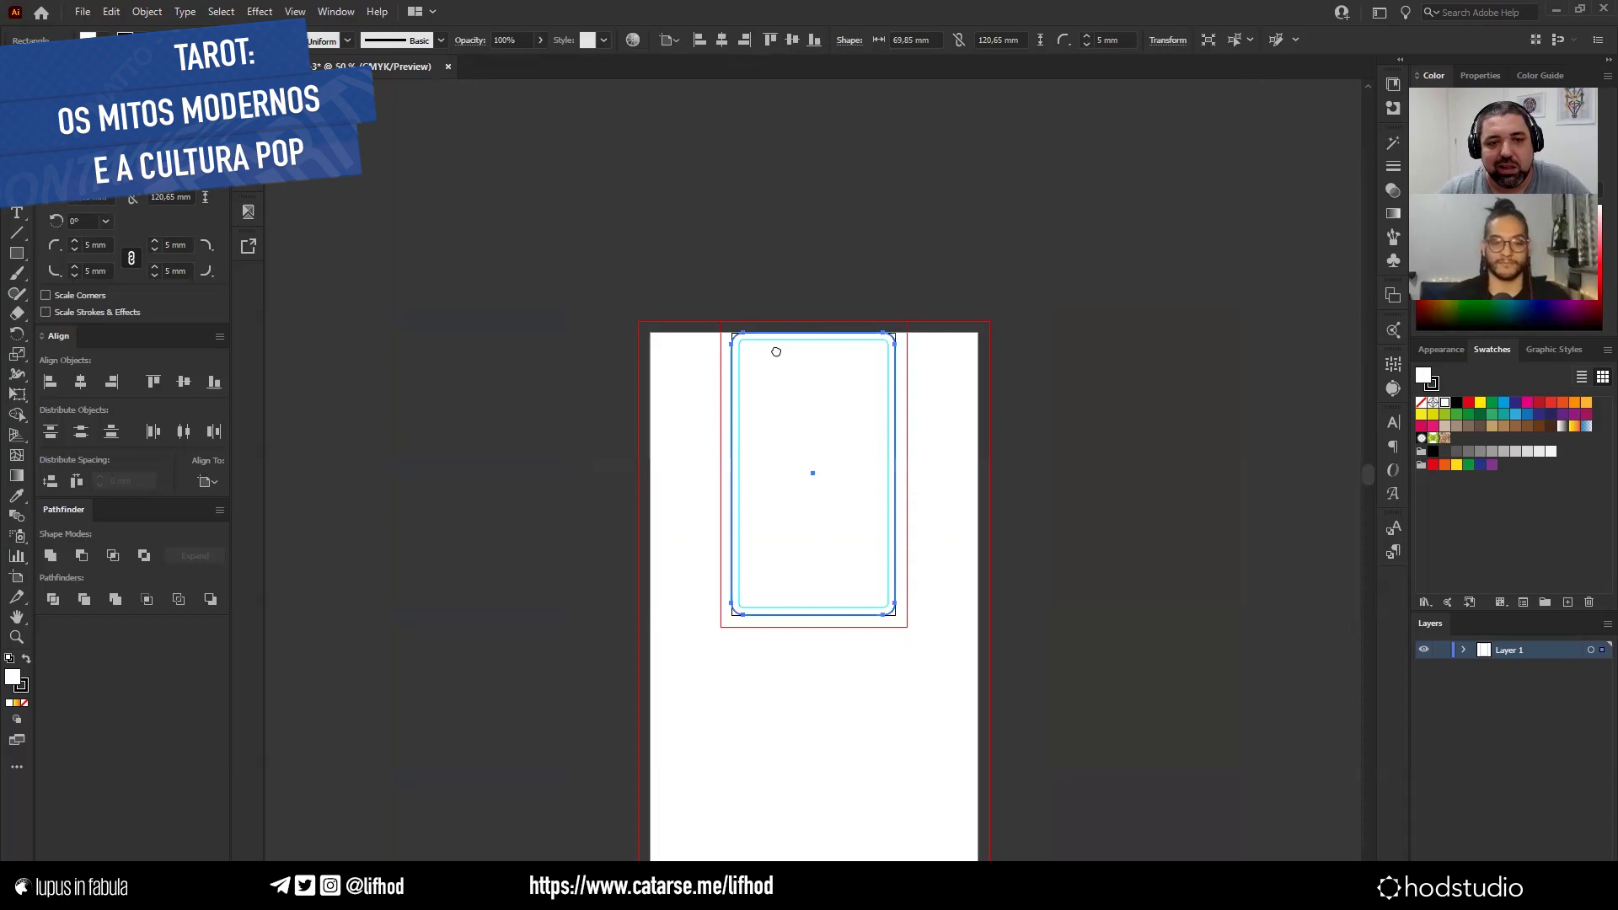
{"action": "left_click_drag", "start_coordinate": [772, 440], "coordinate": [750, 296]}
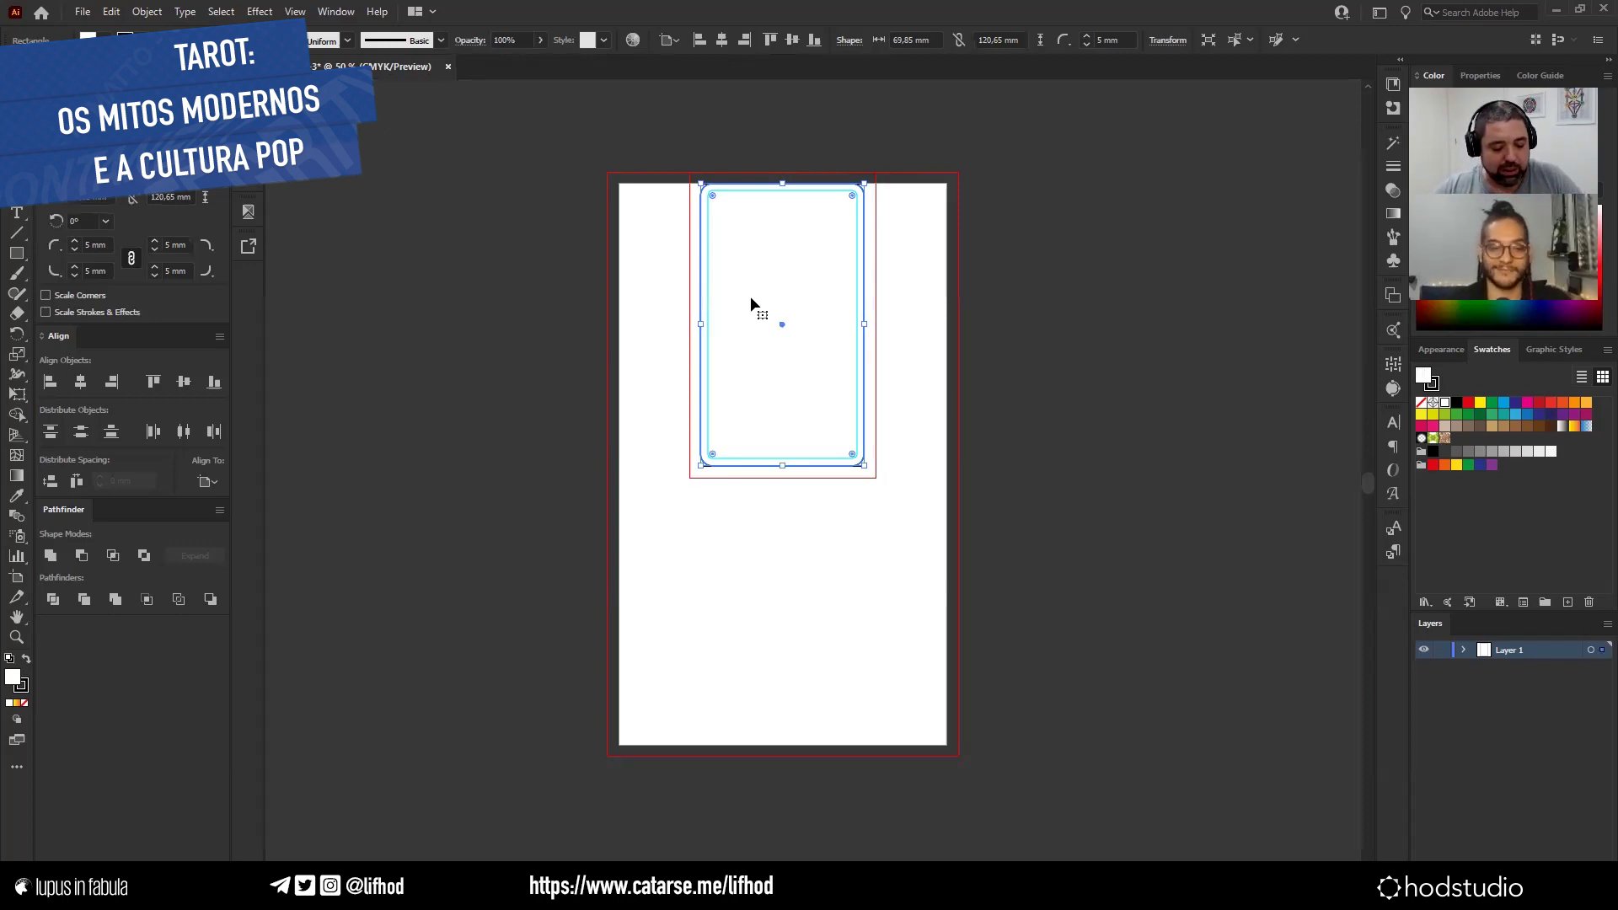
Switch to Photoshop, fit the gradient document in view, and open The Fool card image.
{"action": "key", "text": "alt+Tab"}
{"action": "key", "text": "alt+Tab"}
{"action": "key", "text": "alt+Tab"}
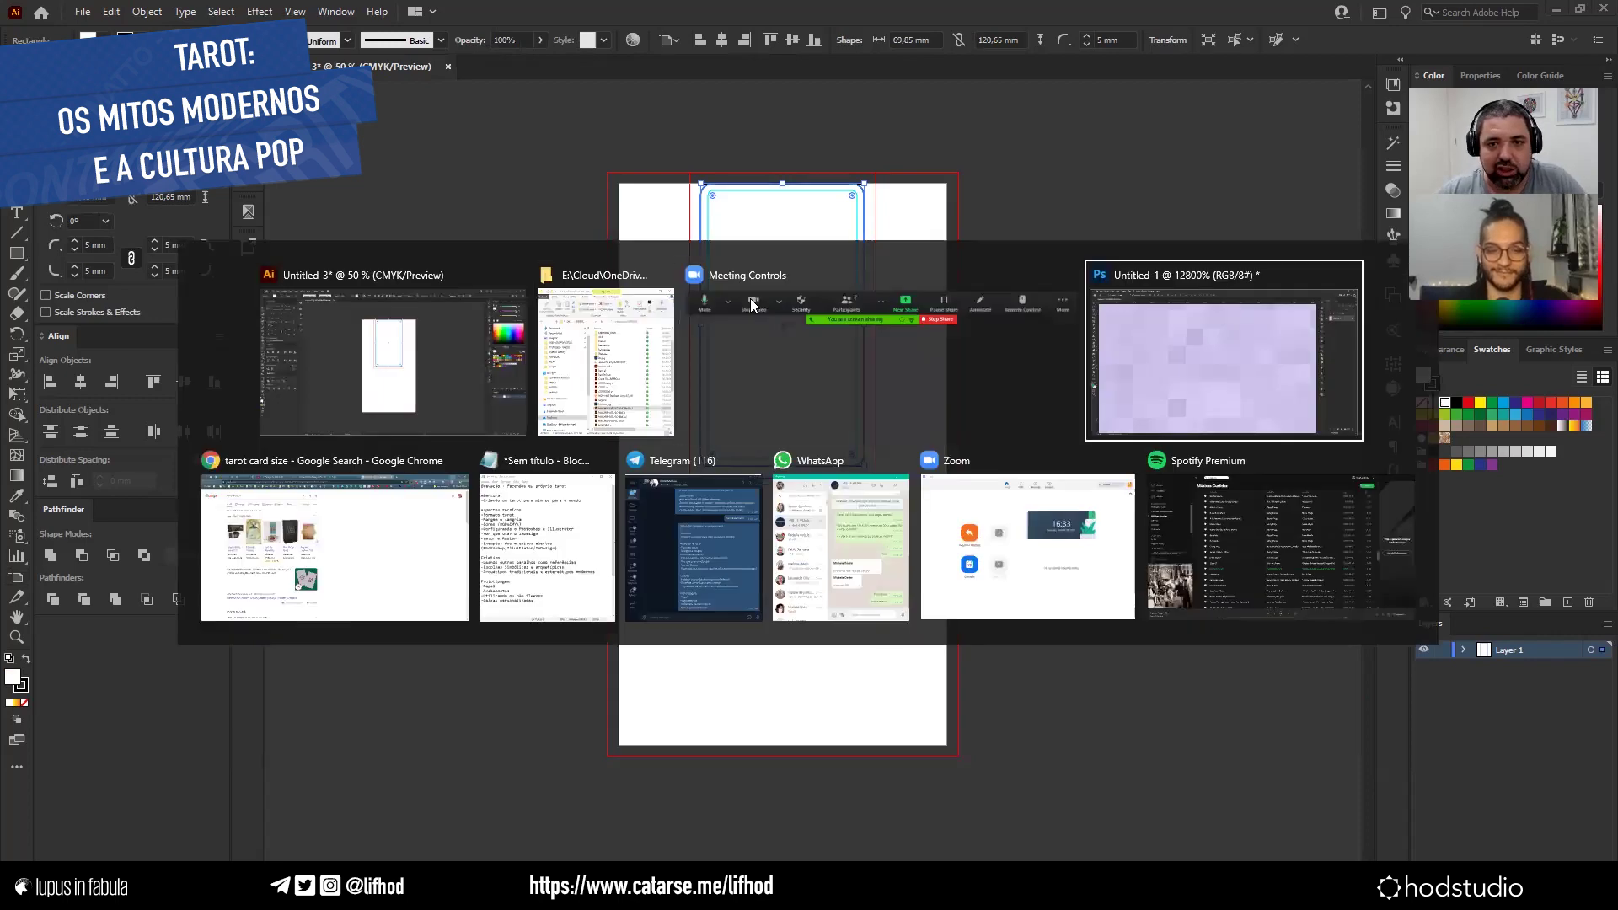
{"action": "key", "text": "ctrl+0"}
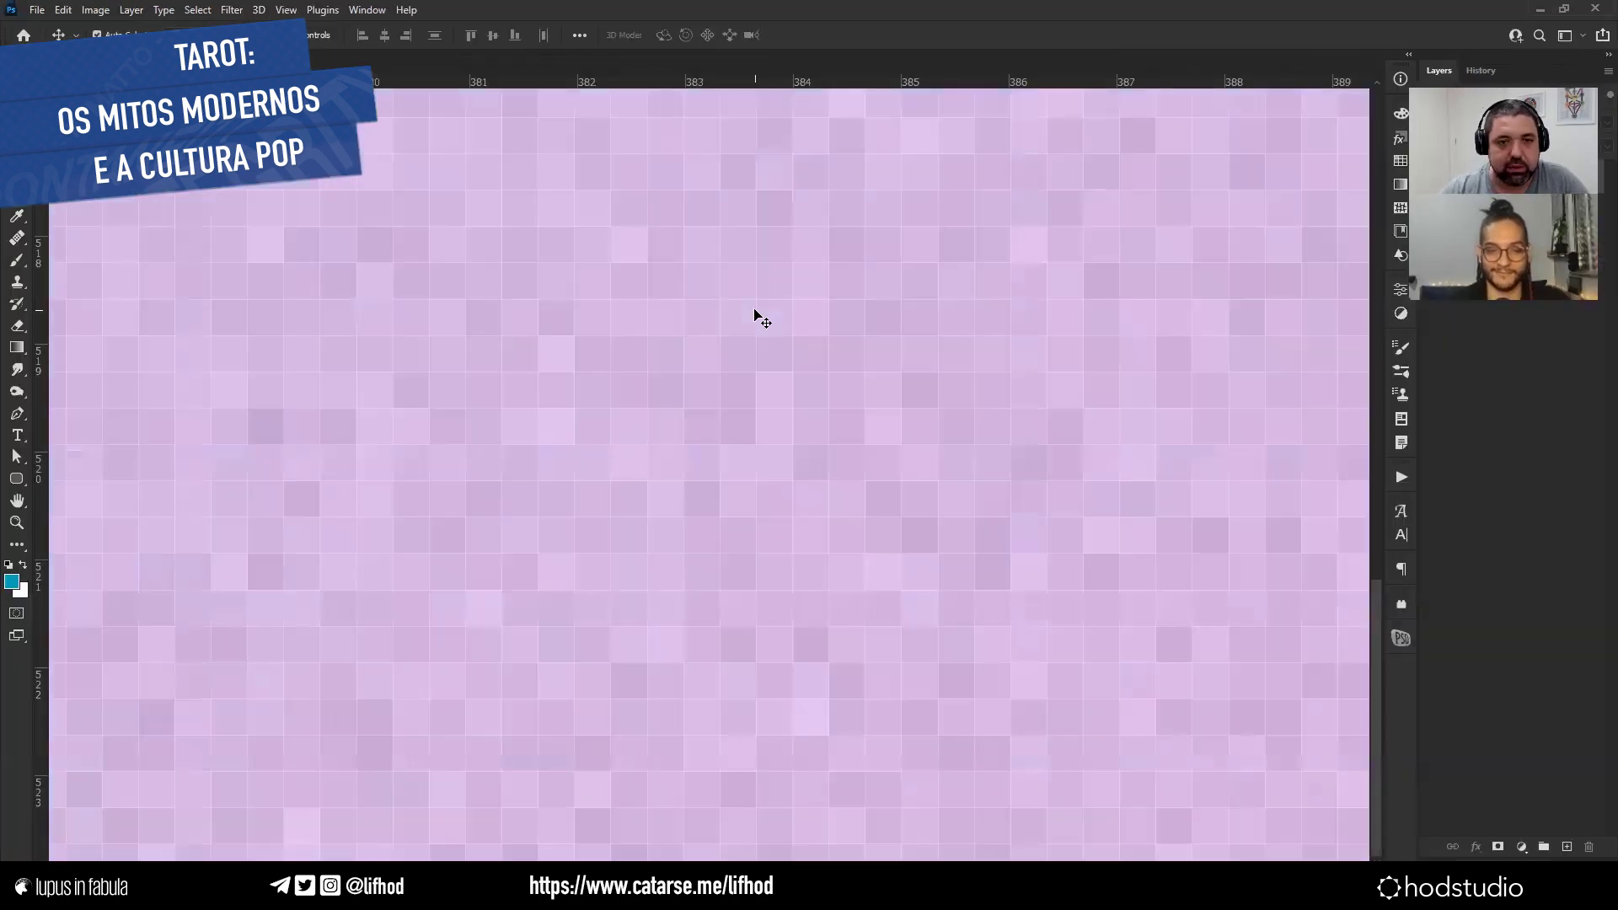
{"action": "left_click", "coordinate": [37, 9]}
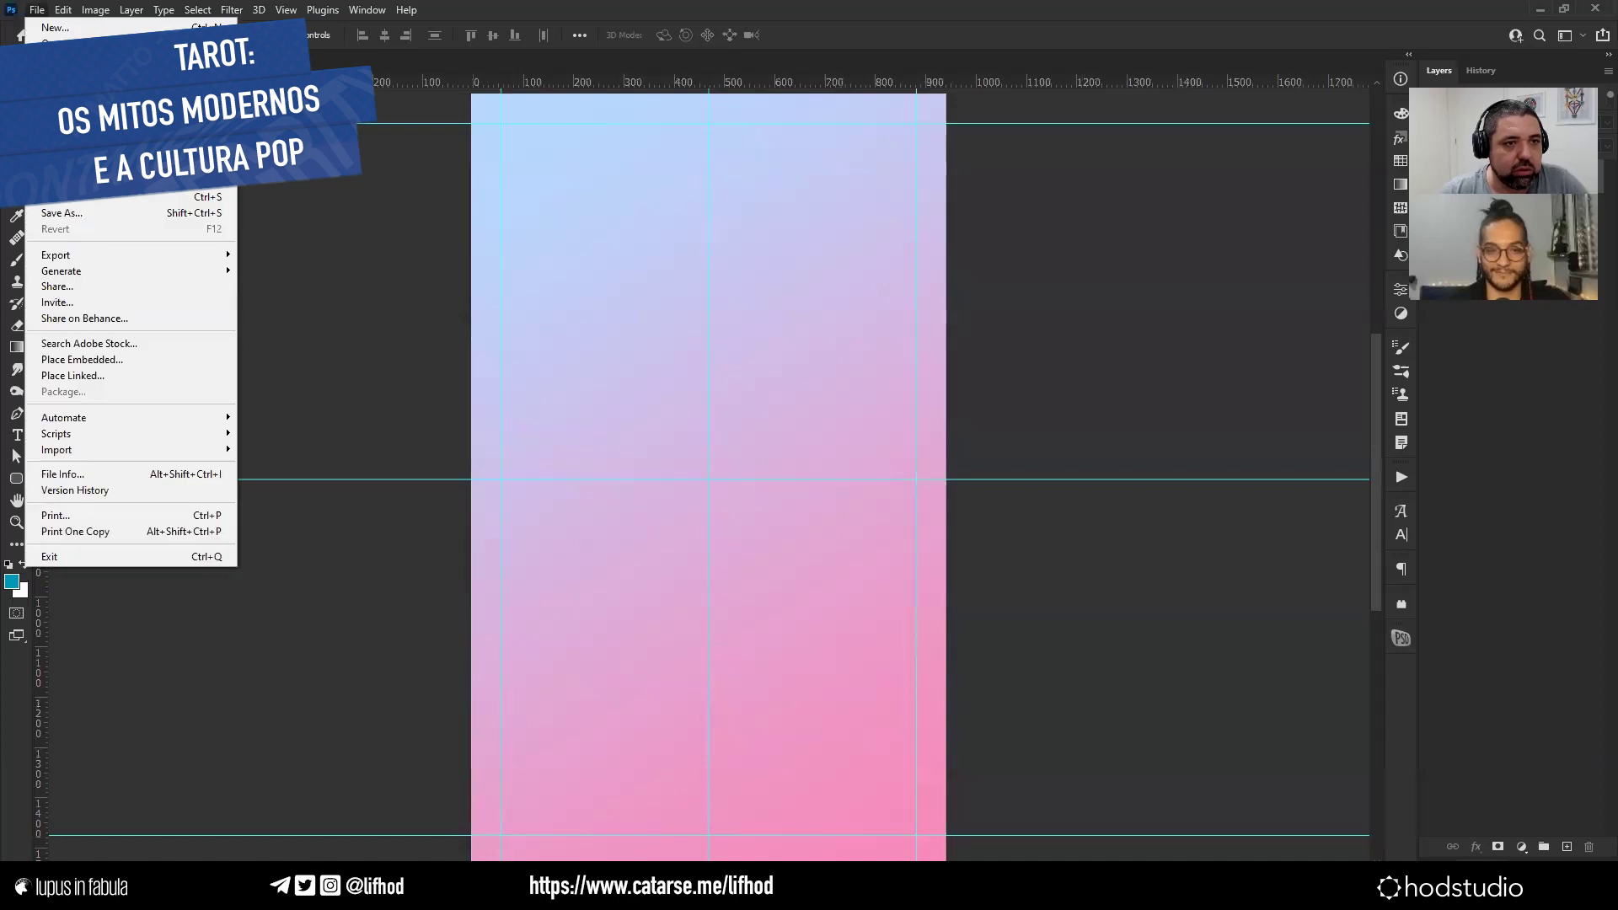
{"action": "mouse_move", "coordinate": [168, 123]}
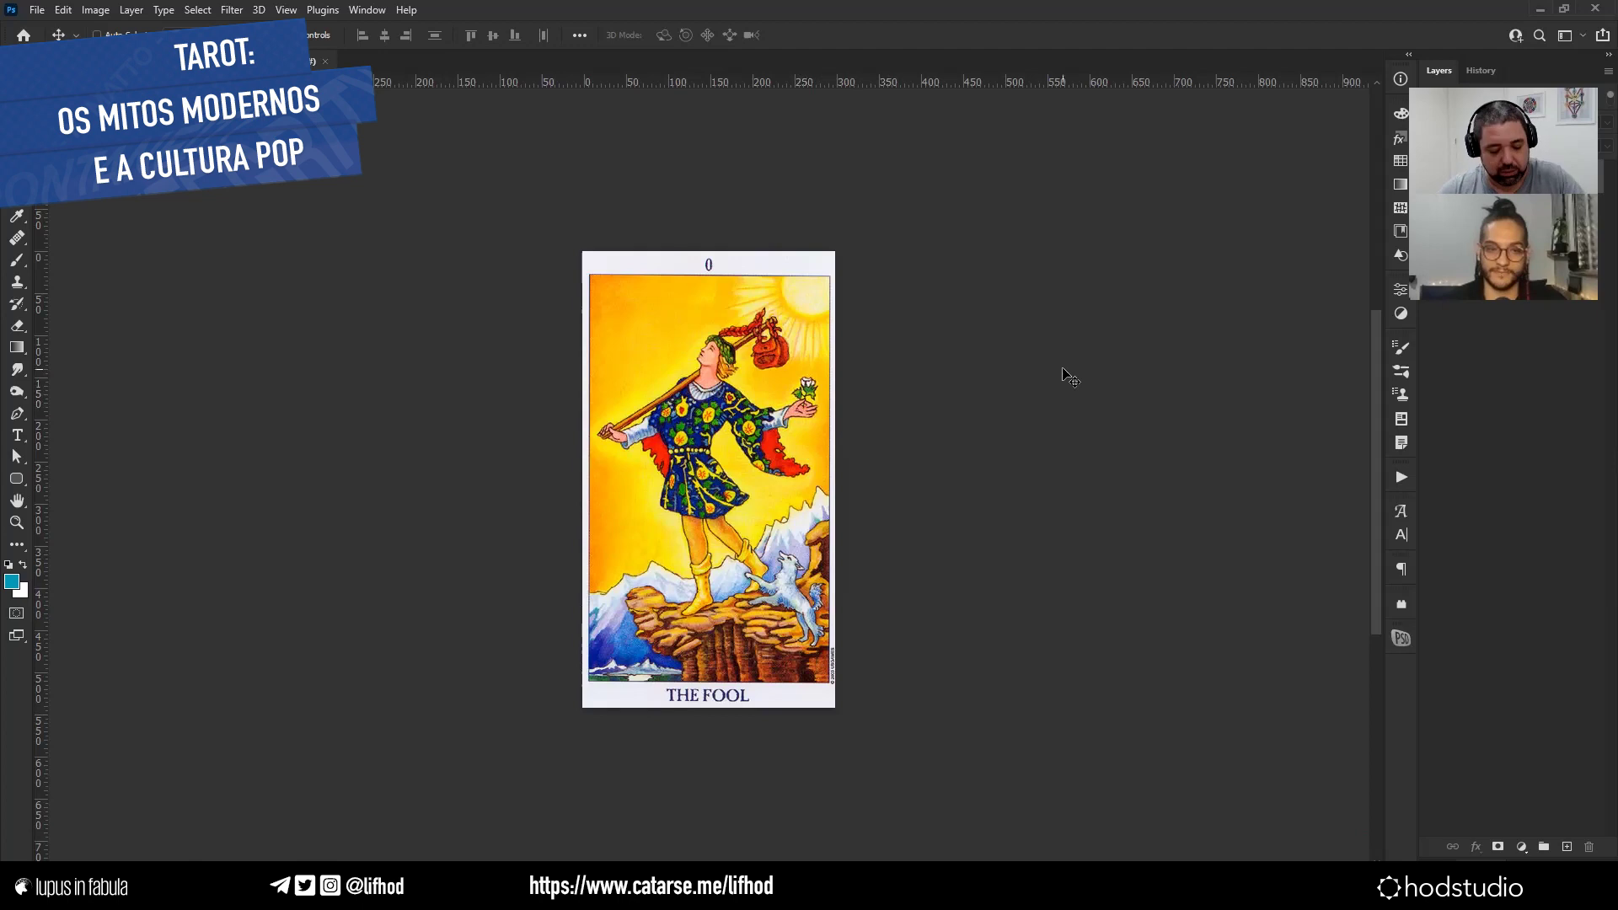
Resize The Fool image to 50 percent of its width and height with resampling on.
{"action": "key", "text": "ctrl"}
{"action": "key", "text": "ctrl+alt+i"}
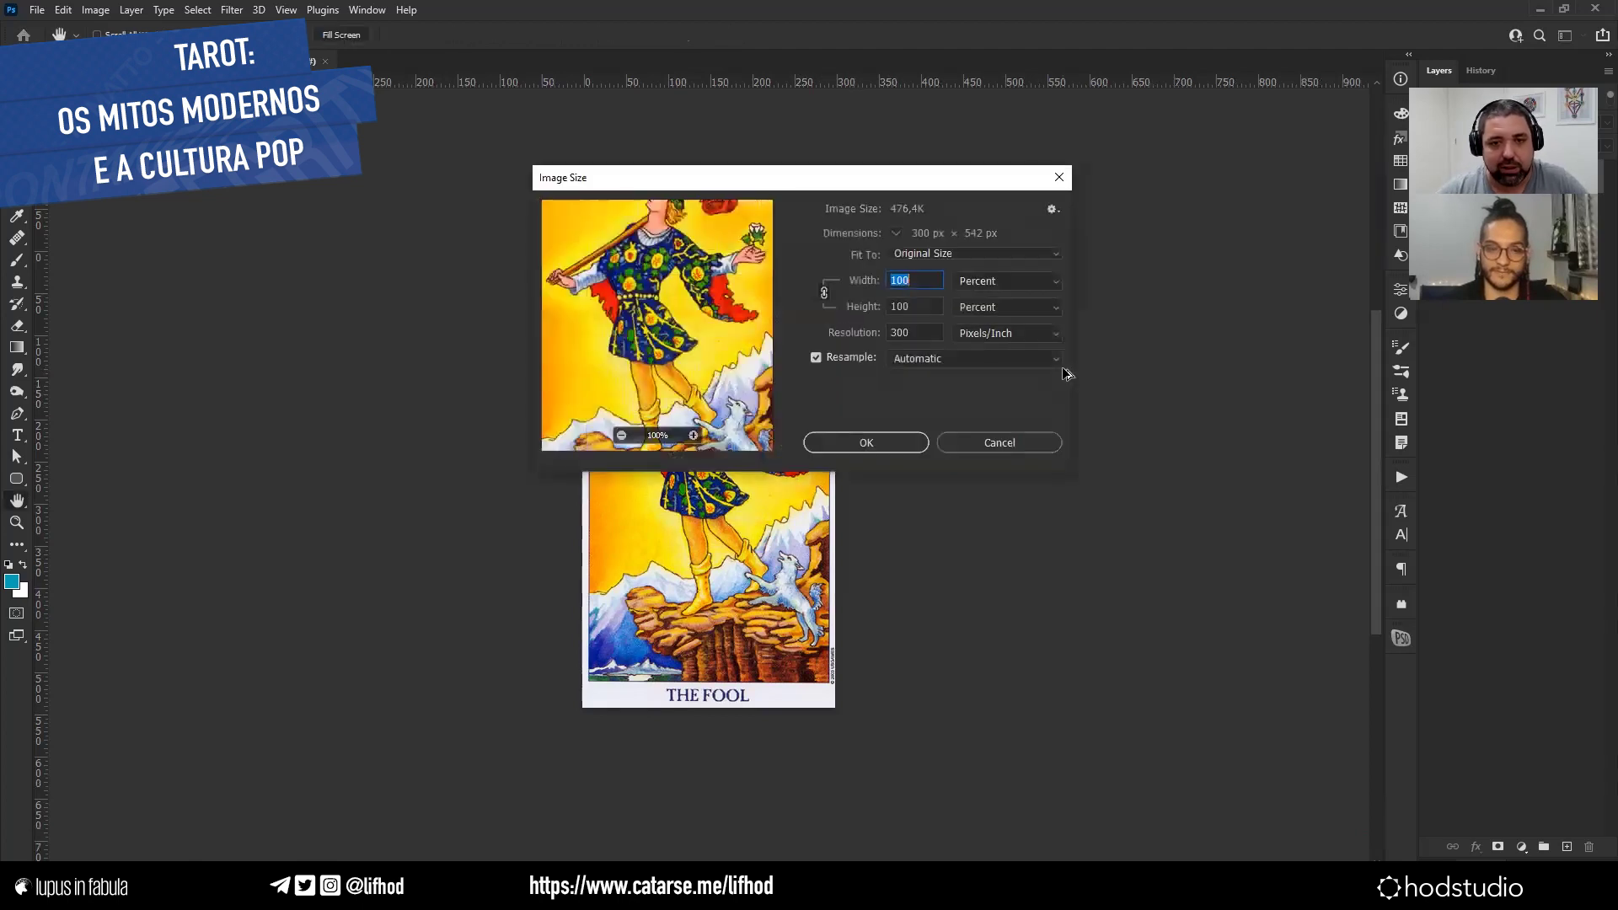
{"action": "type", "text": "50"}
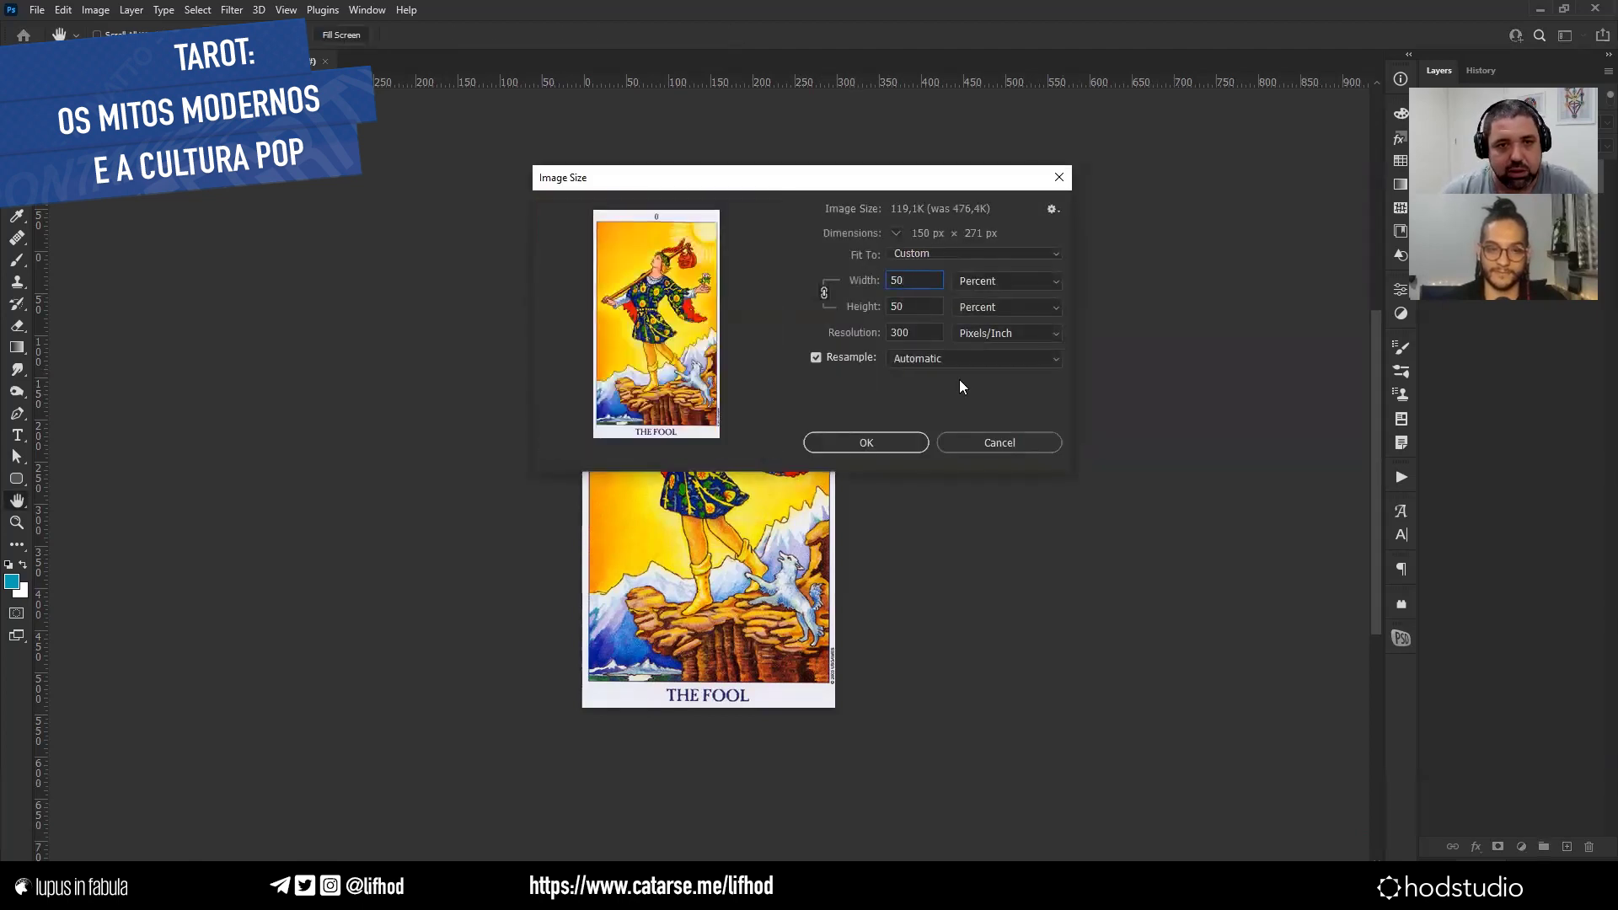
{"action": "key", "text": "Return"}
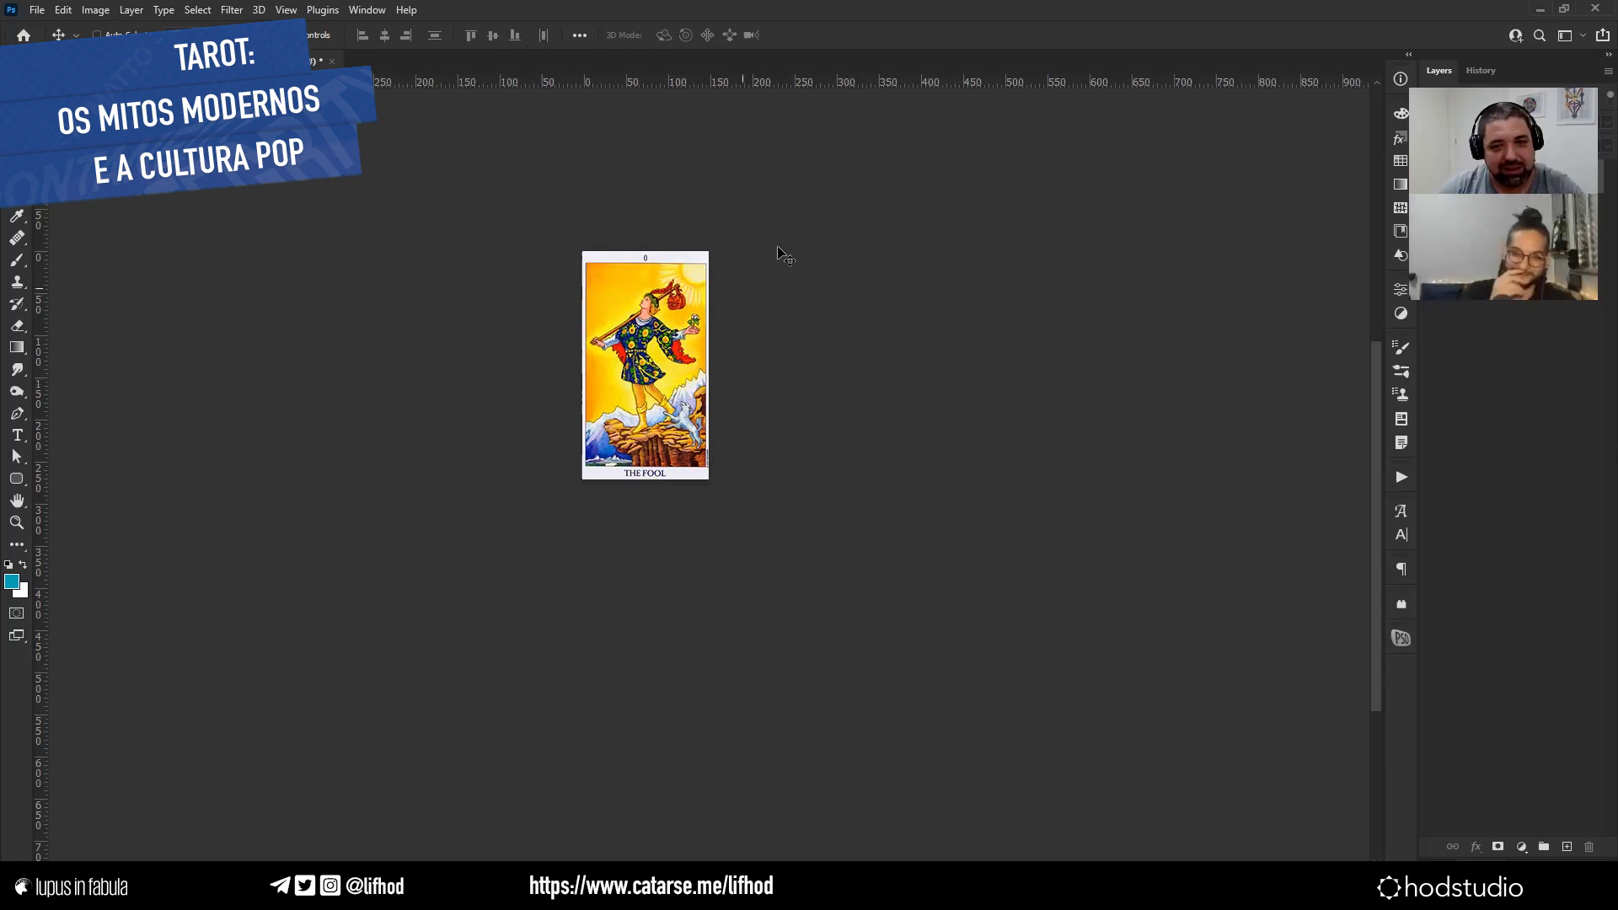
Close the resized The Fool image.
{"action": "key", "text": "ctrl"}
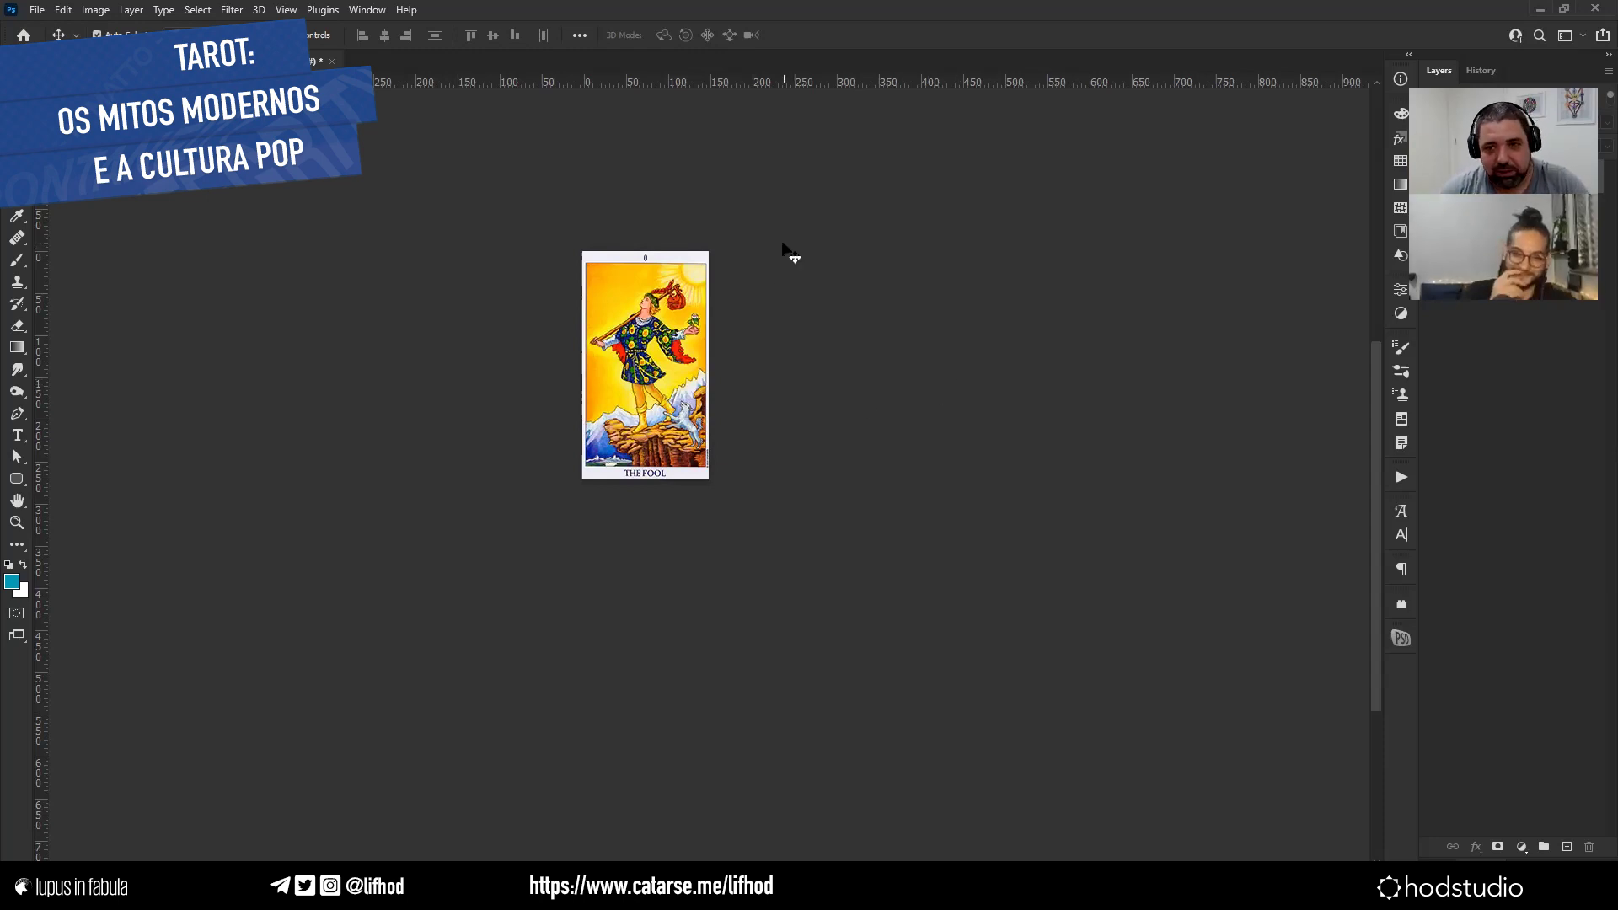
{"action": "key", "text": "ctrl+w"}
{"action": "left_click", "coordinate": [800, 332]}
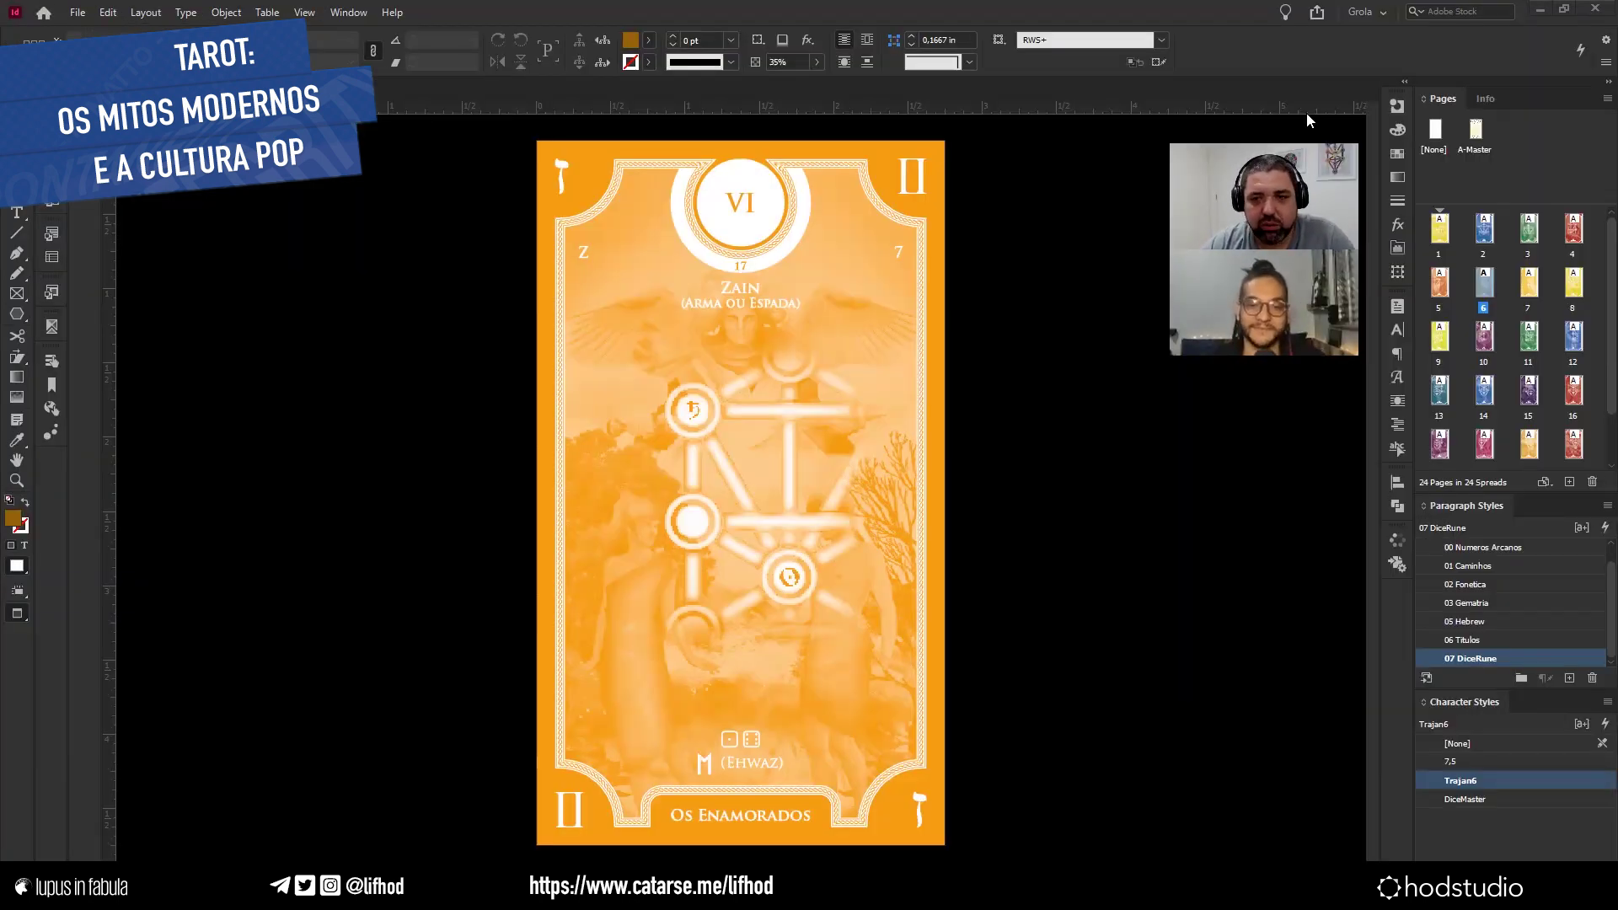
Page forward through the tarot card document from the first page to the last to review the card designs.
{"action": "double_click", "coordinate": [1441, 229]}
{"action": "key", "text": "shift+Page_Down"}
{"action": "key", "text": "shift+Page_Down"}
{"action": "key", "text": "shift+Page_Down"}
{"action": "key", "text": "shift+Page_Down"}
{"action": "key", "text": "shift+Page_Down"}
{"action": "key", "text": "shift+Page_Down"}
{"action": "key", "text": "shift+Page_Down"}
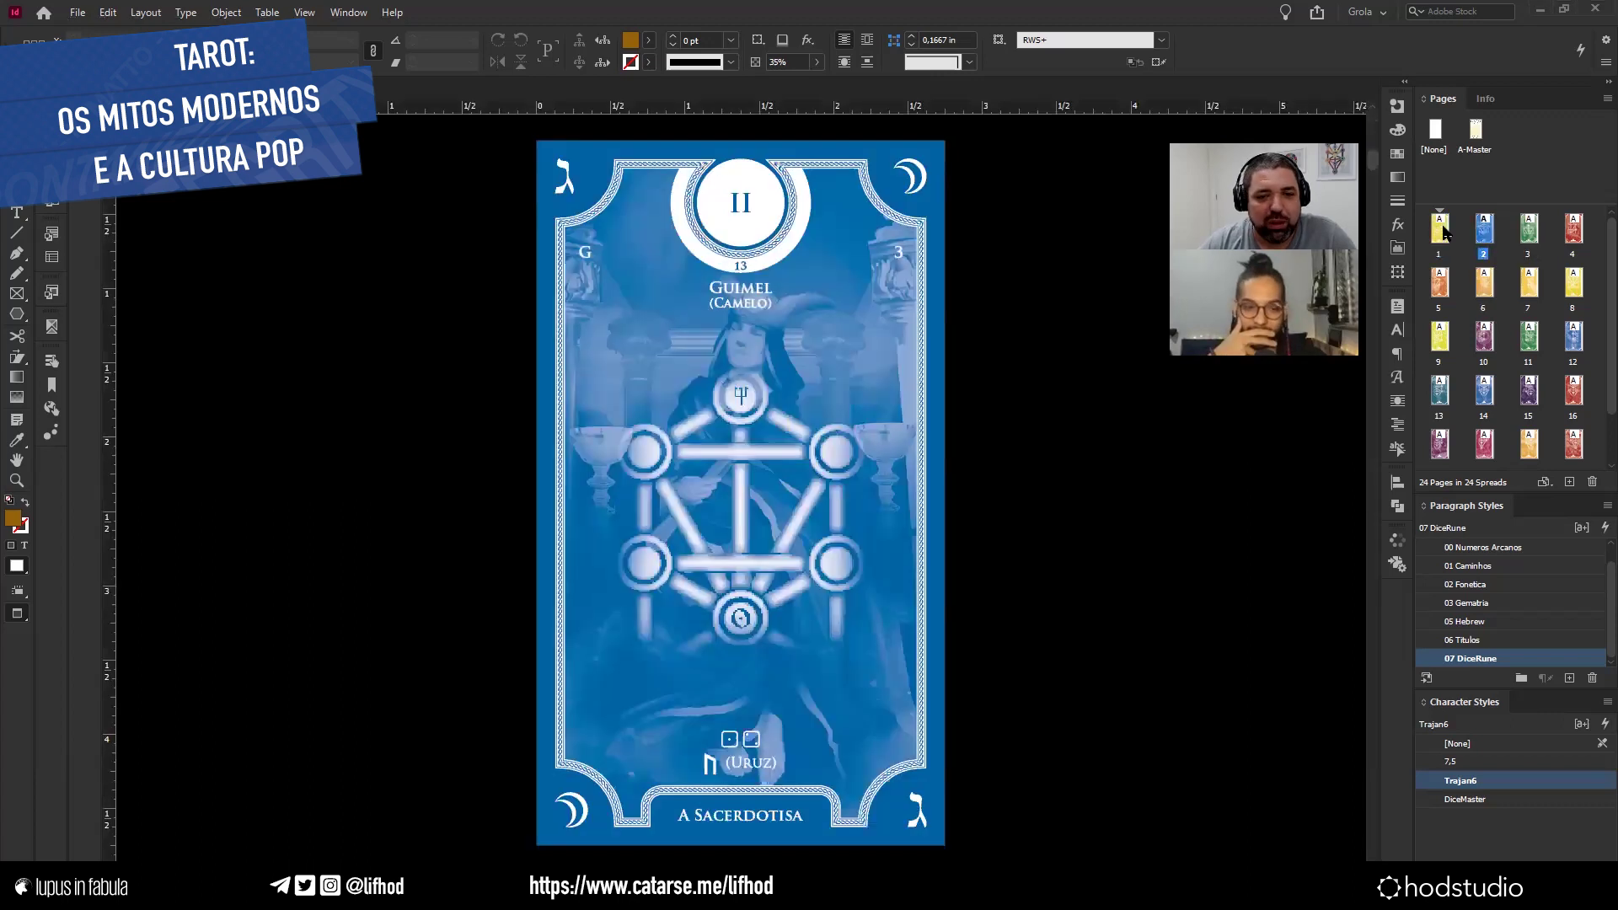
{"action": "key", "text": "shift+Page_Down"}
{"action": "key", "text": "shift+Page_Down"}
{"action": "key", "text": "shift+Page_Down"}
{"action": "key", "text": "shift+Page_Down"}
{"action": "key", "text": "shift+Page_Down"}
{"action": "key", "text": "shift+Page_Down"}
{"action": "key", "text": "shift+Page_Down"}
{"action": "key", "text": "shift+Page_Down"}
{"action": "key", "text": "shift+Page_Down"}
{"action": "key", "text": "shift+Page_Down"}
{"action": "key", "text": "shift+Page_Down"}
{"action": "key", "text": "shift+Page_Down"}
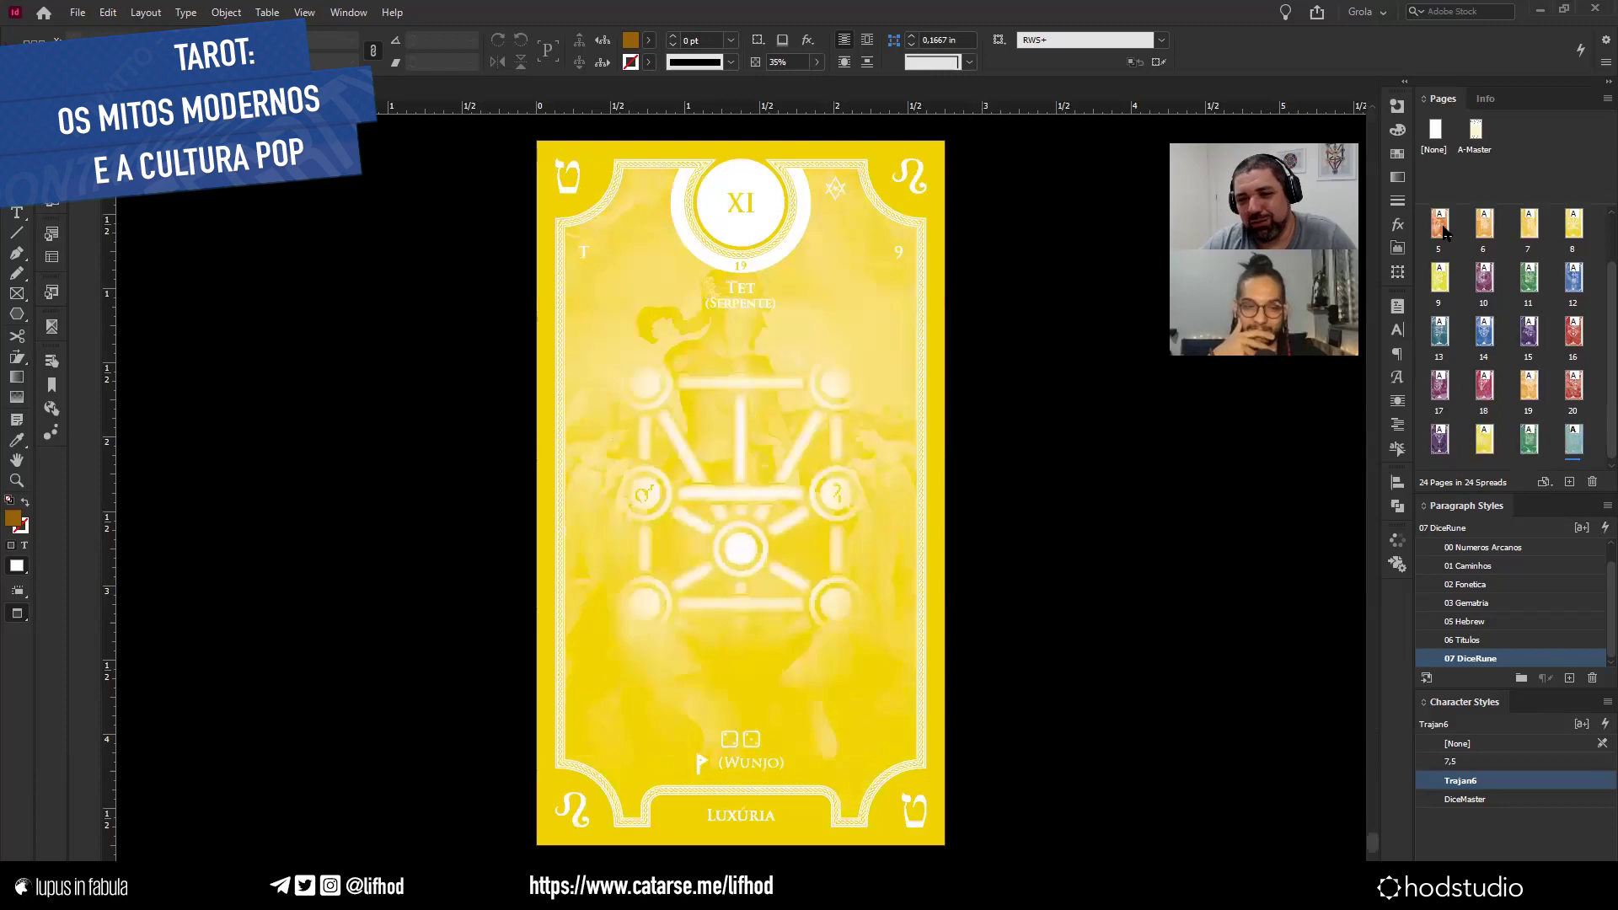
Page back from the end of the tarot document to the first card, O Mago.
{"action": "key", "text": "shift+Page_Up"}
{"action": "key", "text": "shift+Page_Up"}
{"action": "key", "text": "shift+Page_Up"}
{"action": "key", "text": "shift+Page_Up"}
{"action": "key", "text": "shift+Page_Up"}
{"action": "key", "text": "shift+Page_Up"}
{"action": "key", "text": "shift+Page_Up"}
{"action": "key", "text": "shift+Page_Up"}
{"action": "key", "text": "shift+Page_Up"}
{"action": "key", "text": "shift+Page_Up"}
{"action": "key", "text": "shift+Page_Up"}
{"action": "key", "text": "shift+Page_Up"}
{"action": "key", "text": "shift+Page_Up"}
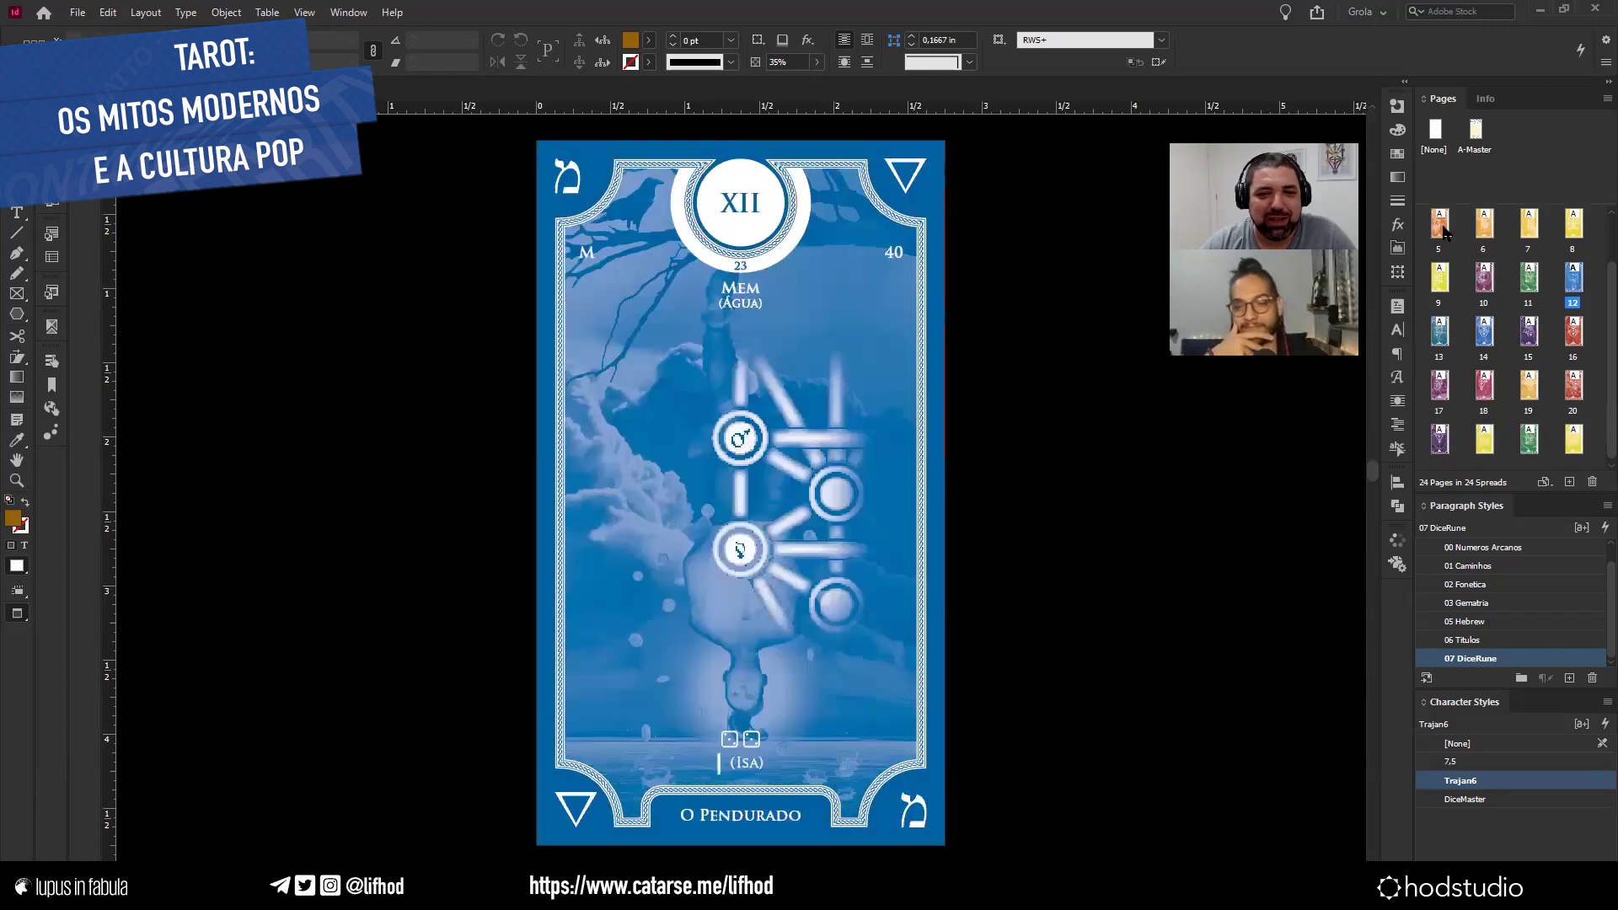
{"action": "key", "text": "shift+Page_Up"}
{"action": "key", "text": "shift+Page_Up"}
{"action": "key", "text": "shift+Page_Up"}
{"action": "key", "text": "shift+Page_Up"}
{"action": "key", "text": "shift+Page_Up"}
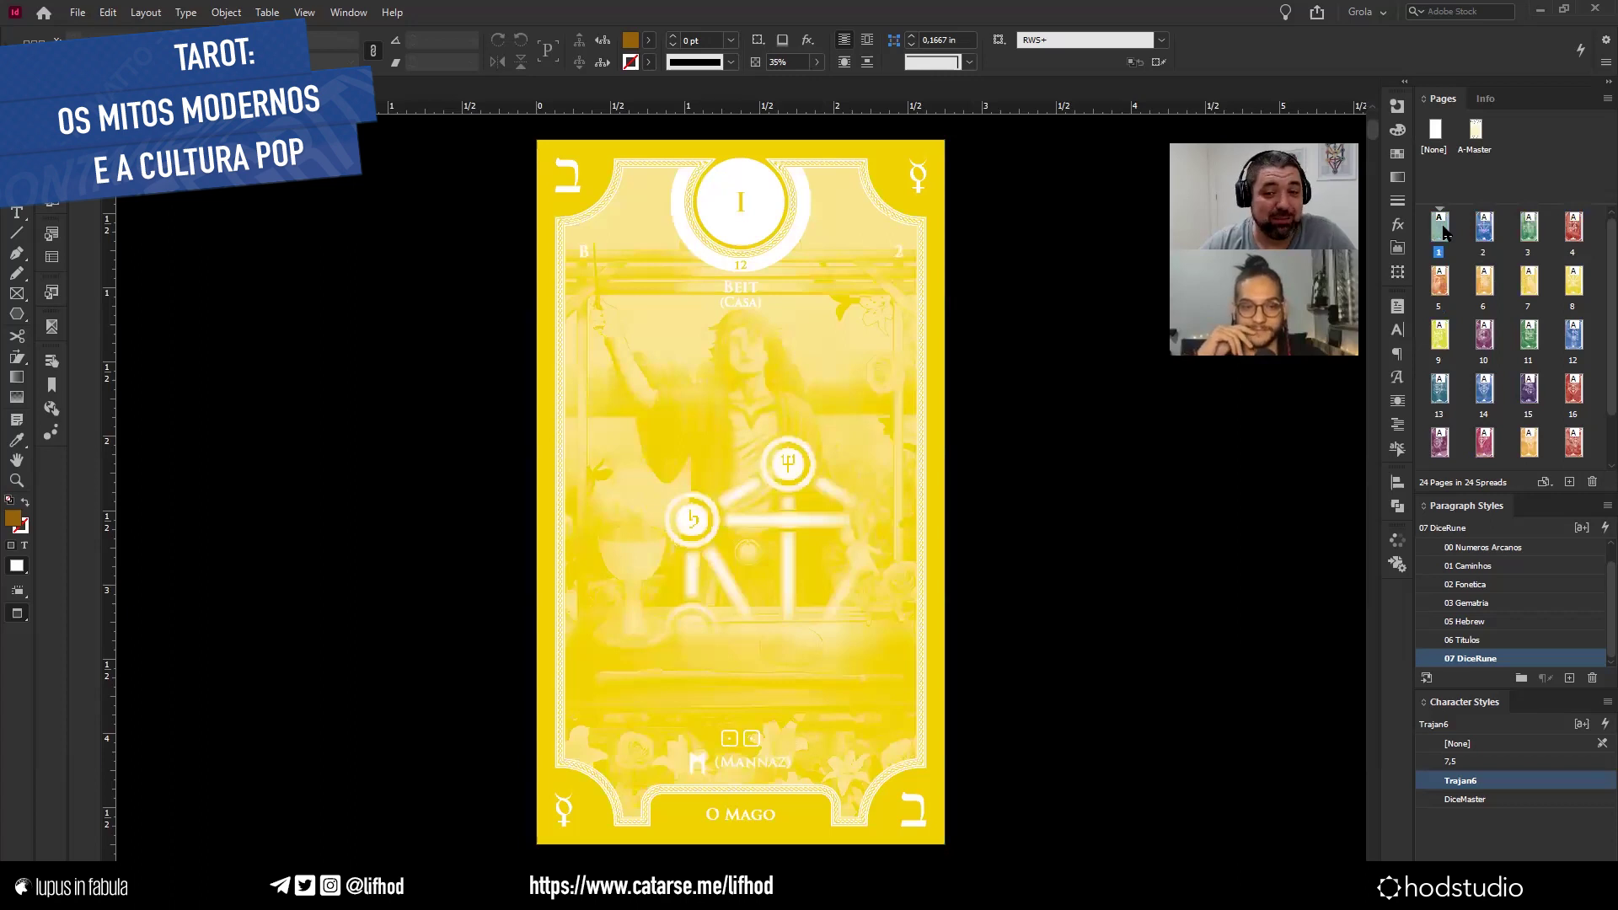
Compare the layouts of the first few cards by paging back and forth, ending on A Sacerdotisa.
{"action": "key", "text": "shift+Page_Down"}
{"action": "key", "text": "shift+Page_Down"}
{"action": "key", "text": "shift+Page_Down"}
{"action": "key", "text": "shift+Page_Down"}
{"action": "key", "text": "shift+Page_Down"}
{"action": "key", "text": "shift+Page_Up"}
{"action": "key", "text": "shift+Page_Up"}
{"action": "key", "text": "shift+Page_Up"}
{"action": "key", "text": "shift+Page_Up"}
{"action": "key", "text": "shift+Page_Up"}
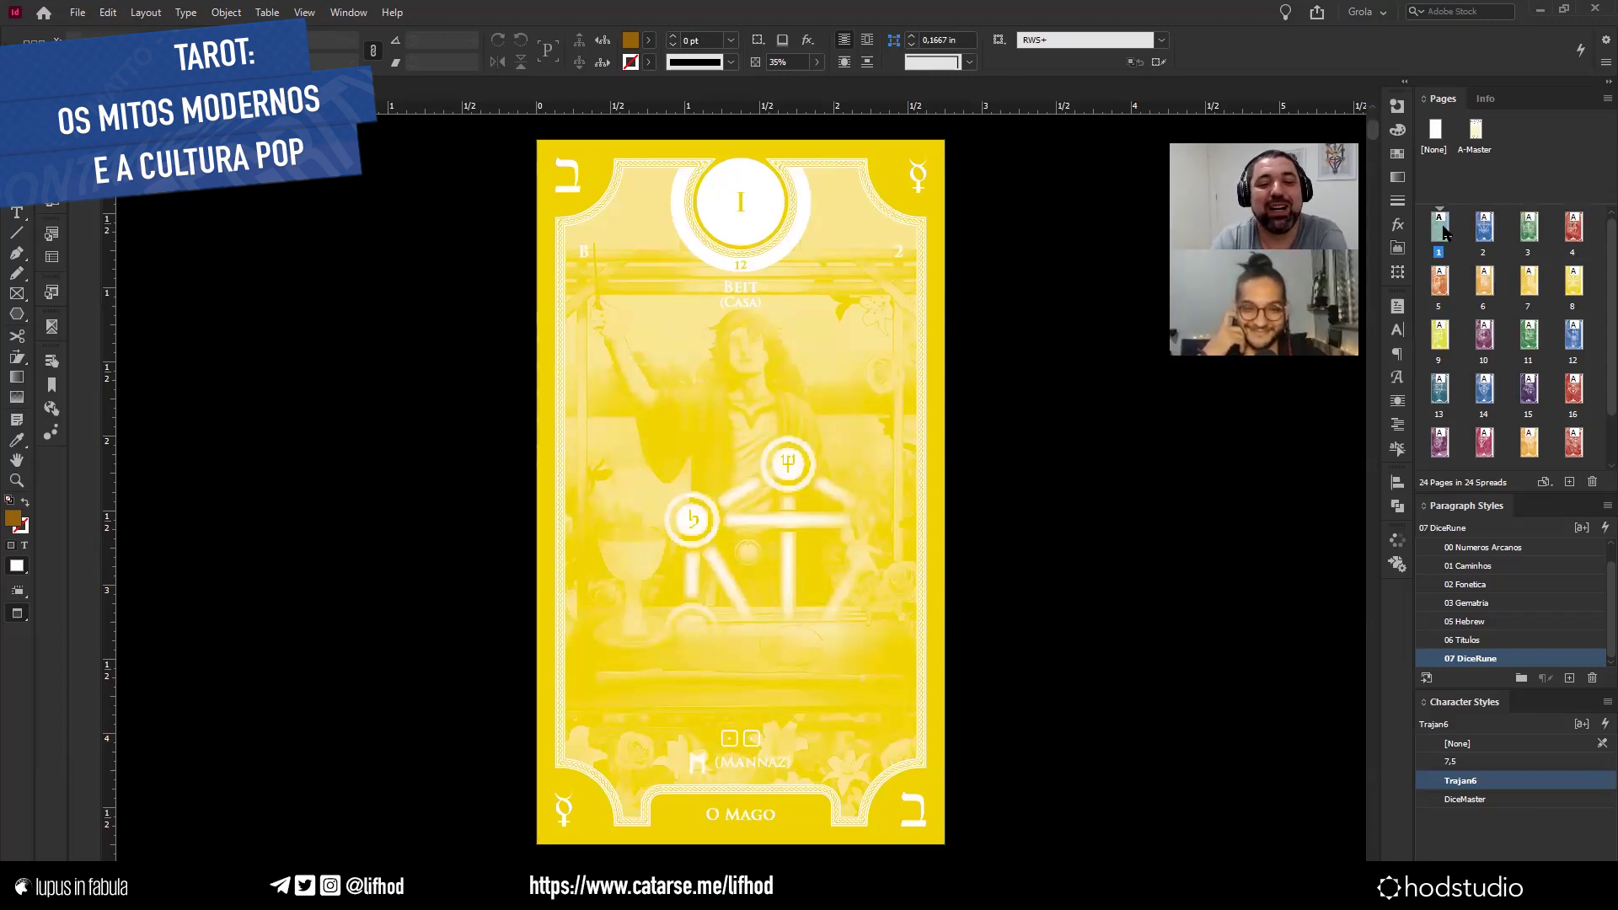
{"action": "key", "text": "Page_Down"}
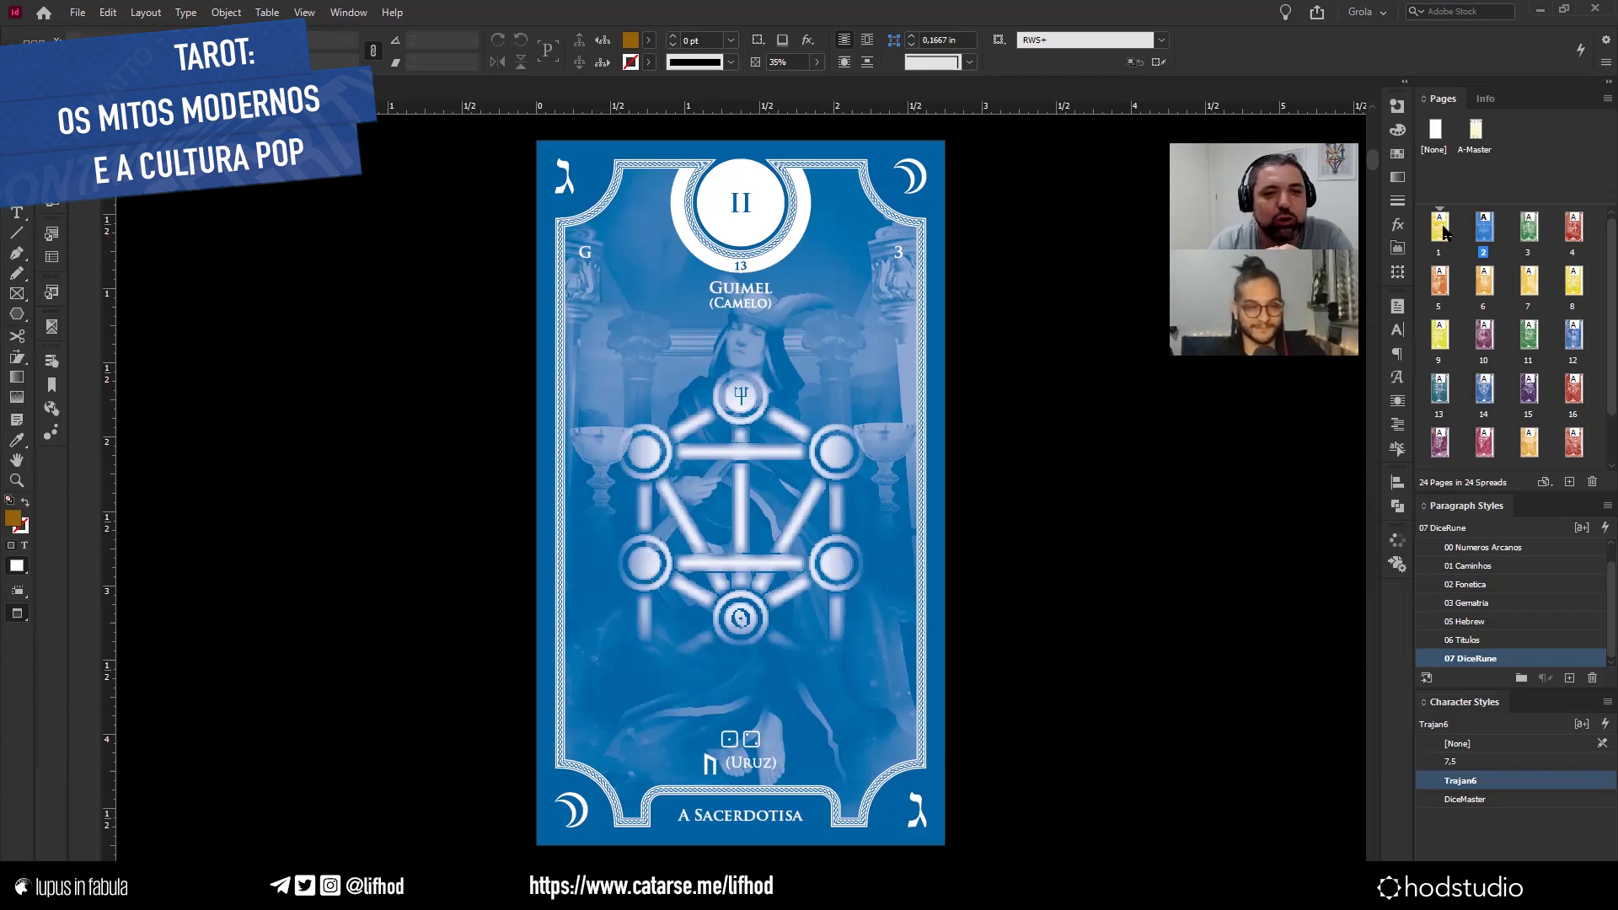
Examine the guides, frames and bleed area of the A Sacerdotisa card, and return to the preview.
{"action": "key", "text": "w"}
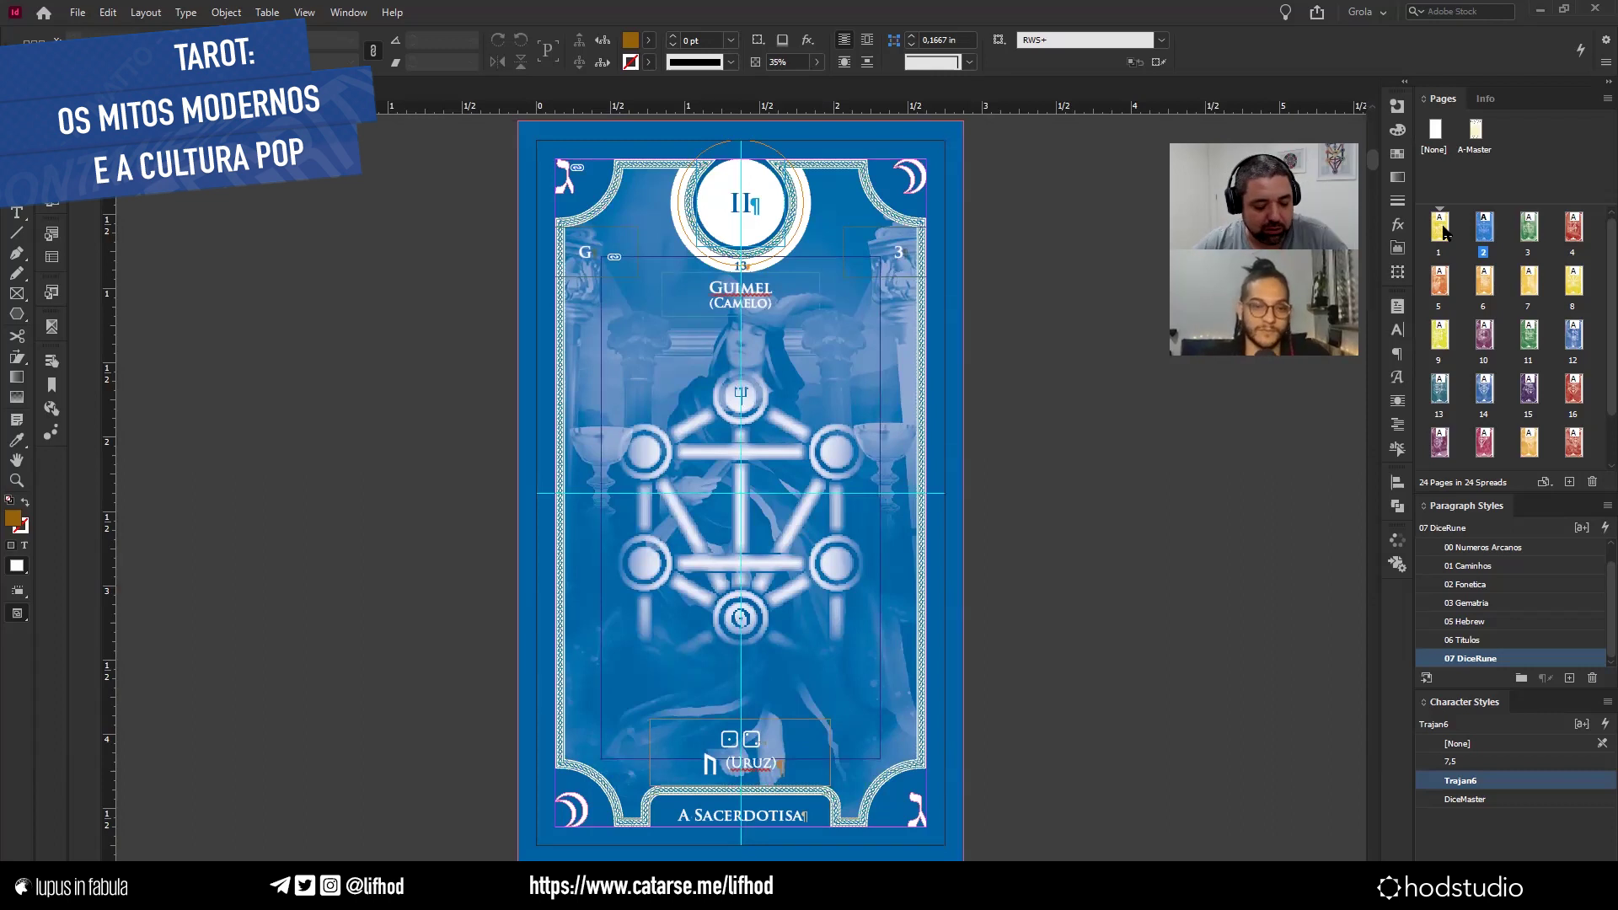
{"action": "key", "text": "w"}
{"action": "key", "text": "w"}
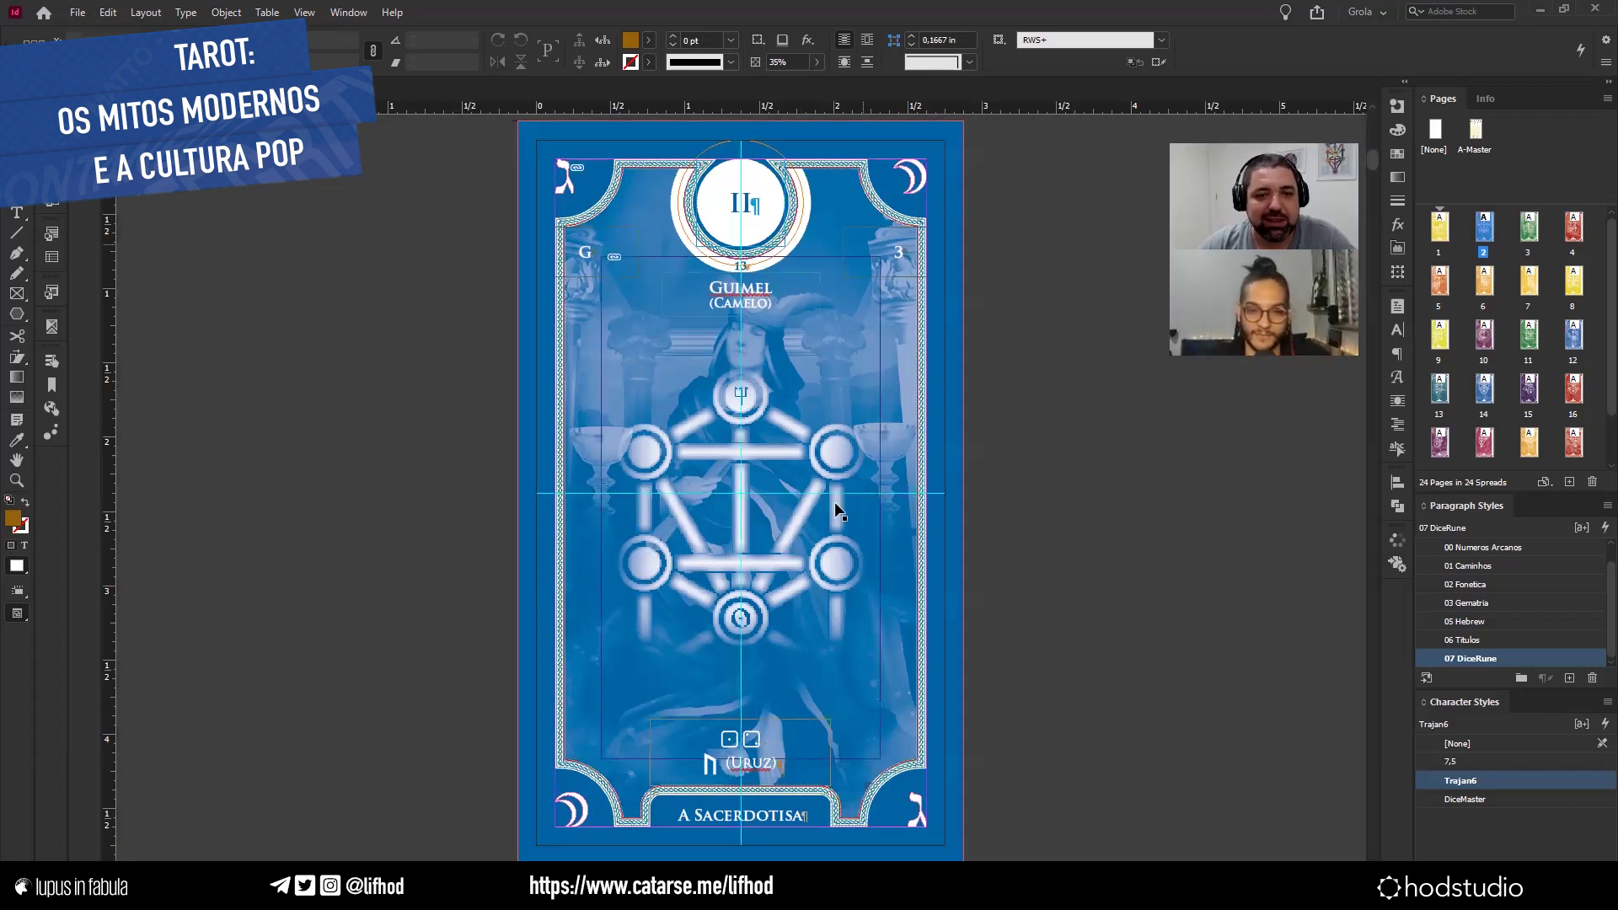
{"action": "key", "text": "w"}
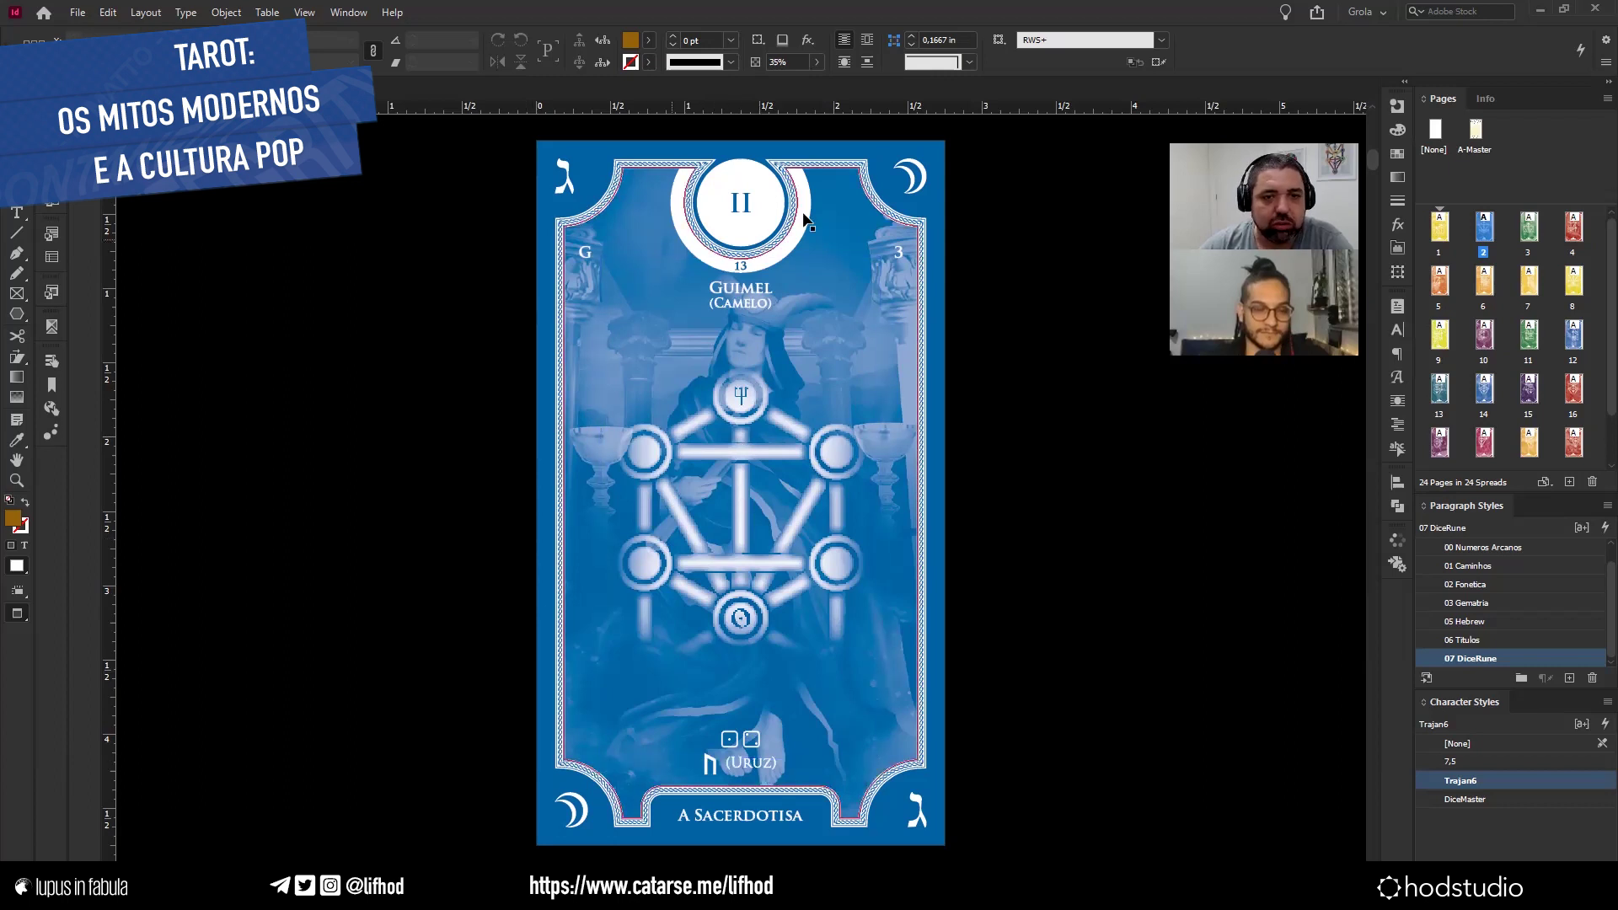
Check what the Fundos, RWS and Molduras layers contain by hiding and reshowing each one.
{"action": "key", "text": "F7"}
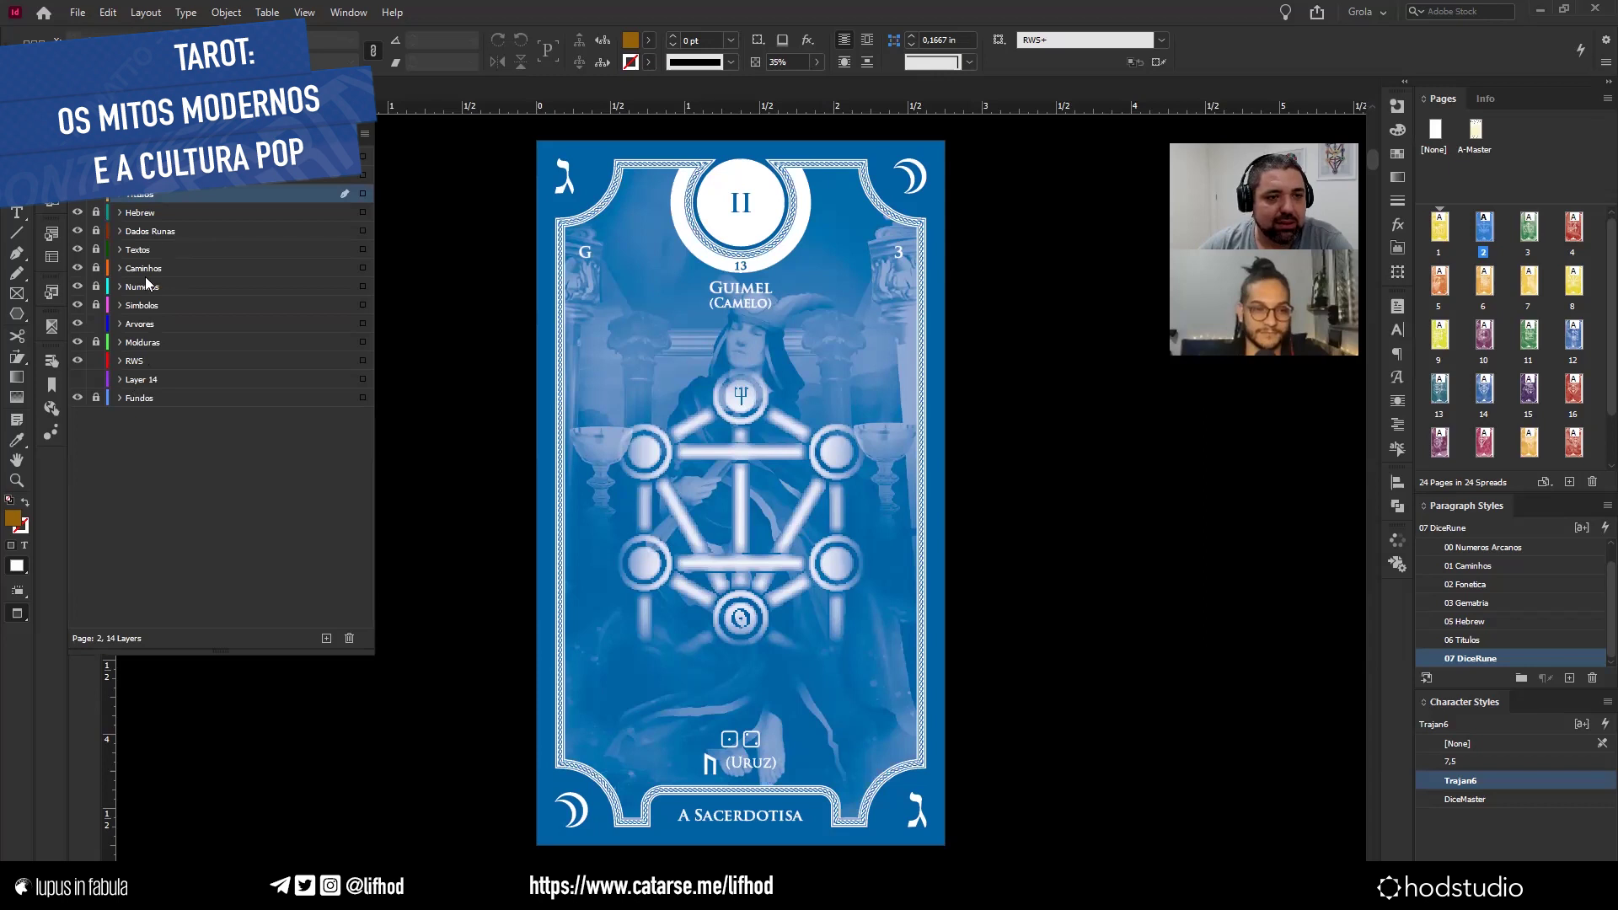
{"action": "left_click", "coordinate": [78, 398]}
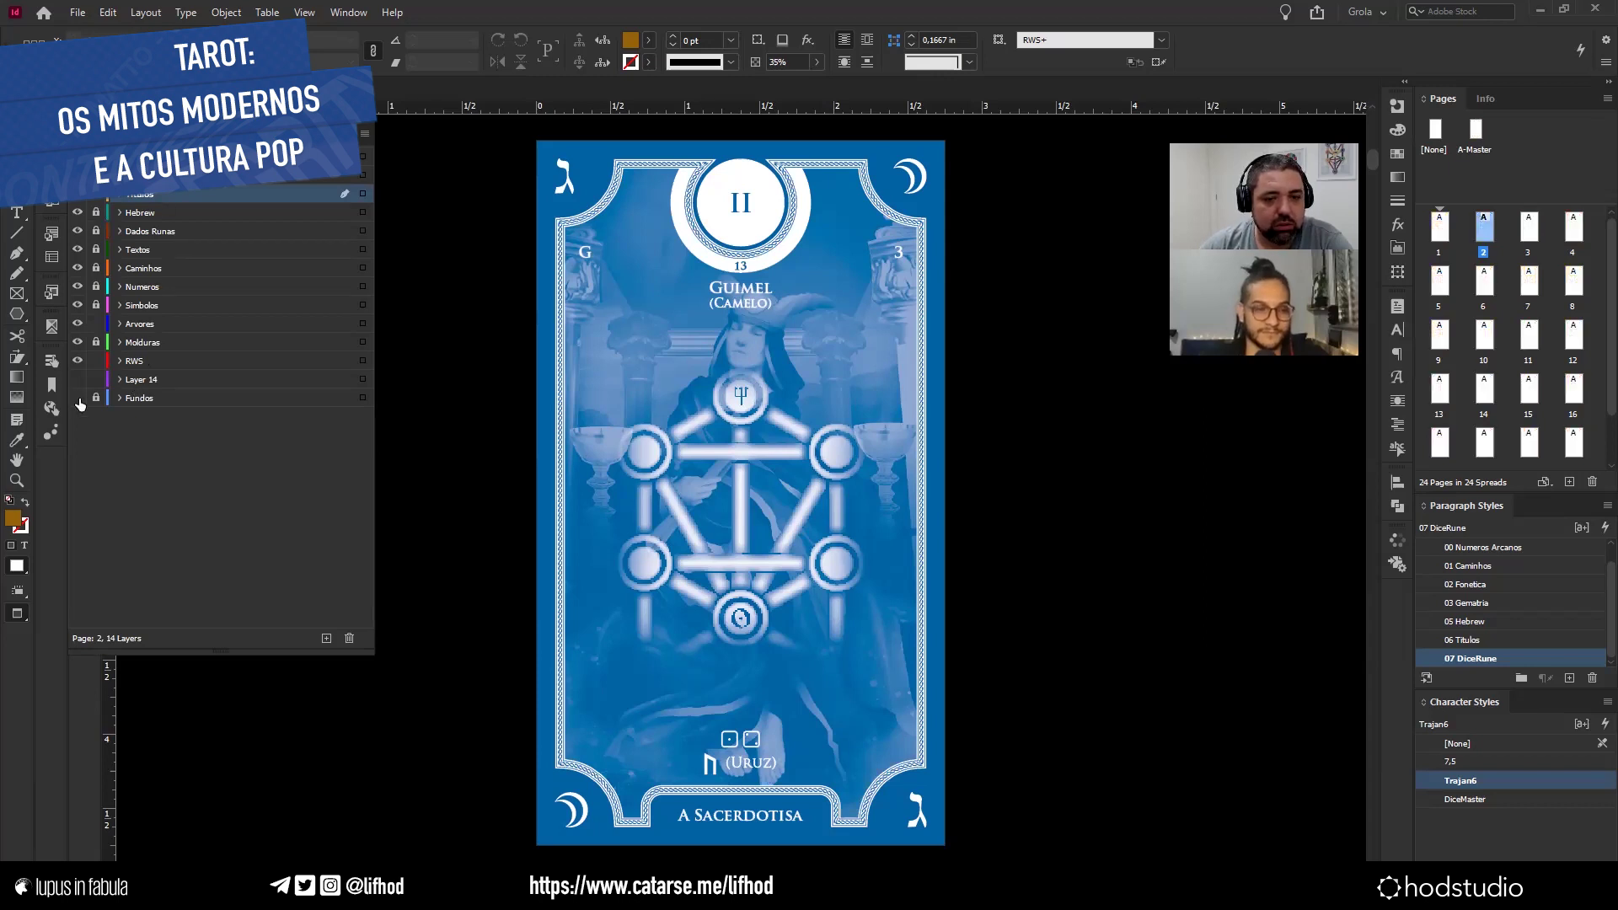
{"action": "left_click", "coordinate": [78, 398]}
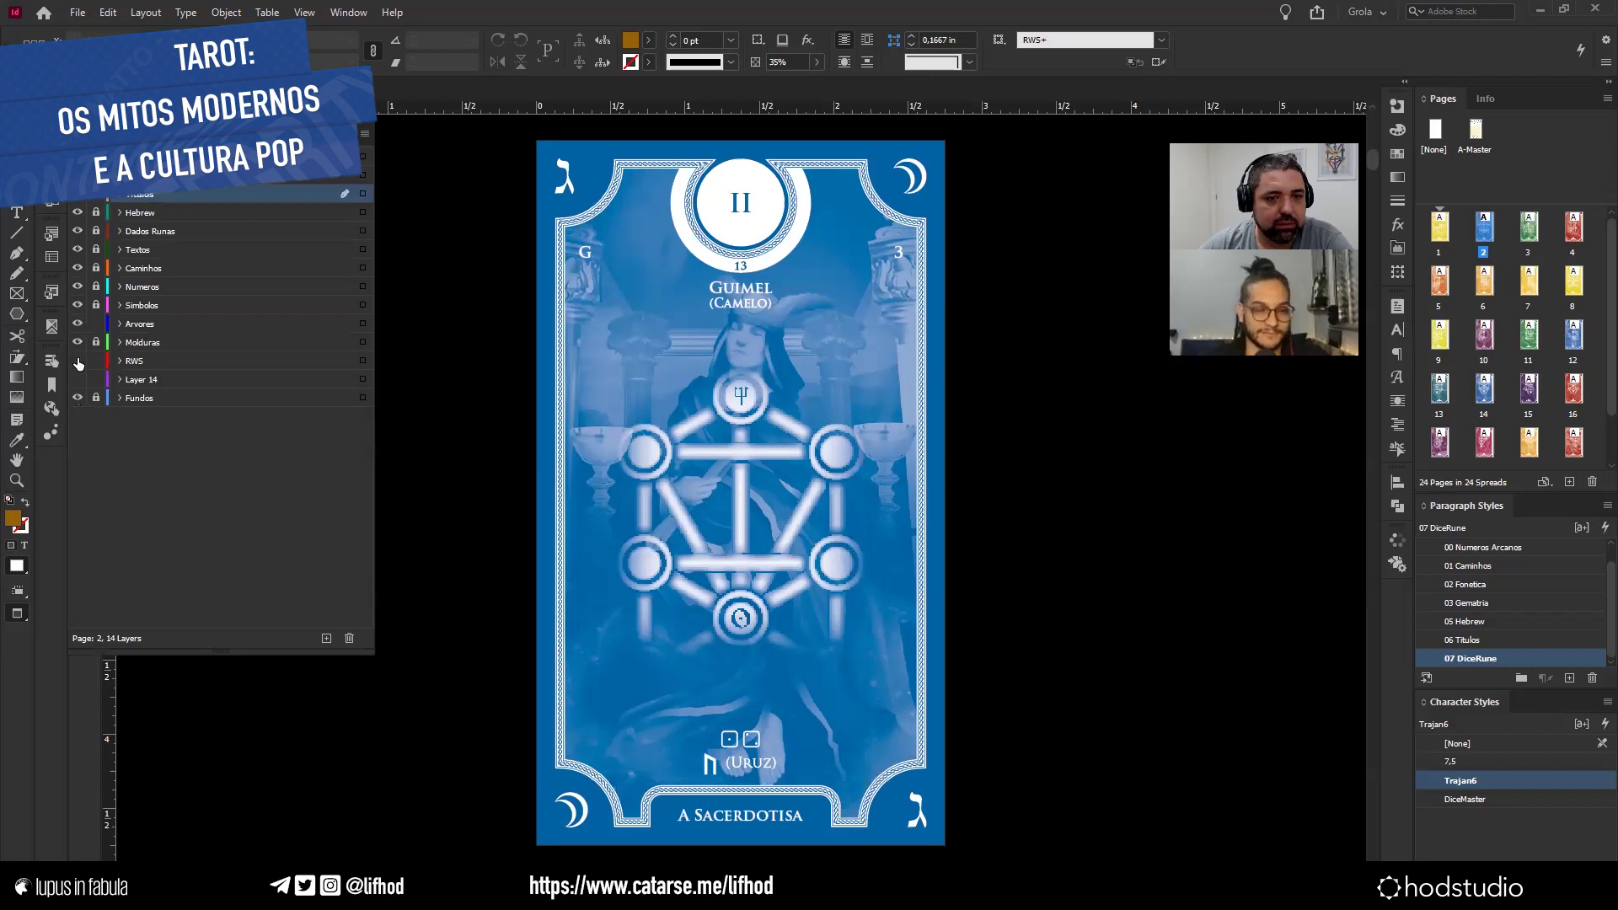
{"action": "left_click", "coordinate": [78, 362]}
{"action": "left_click", "coordinate": [79, 361]}
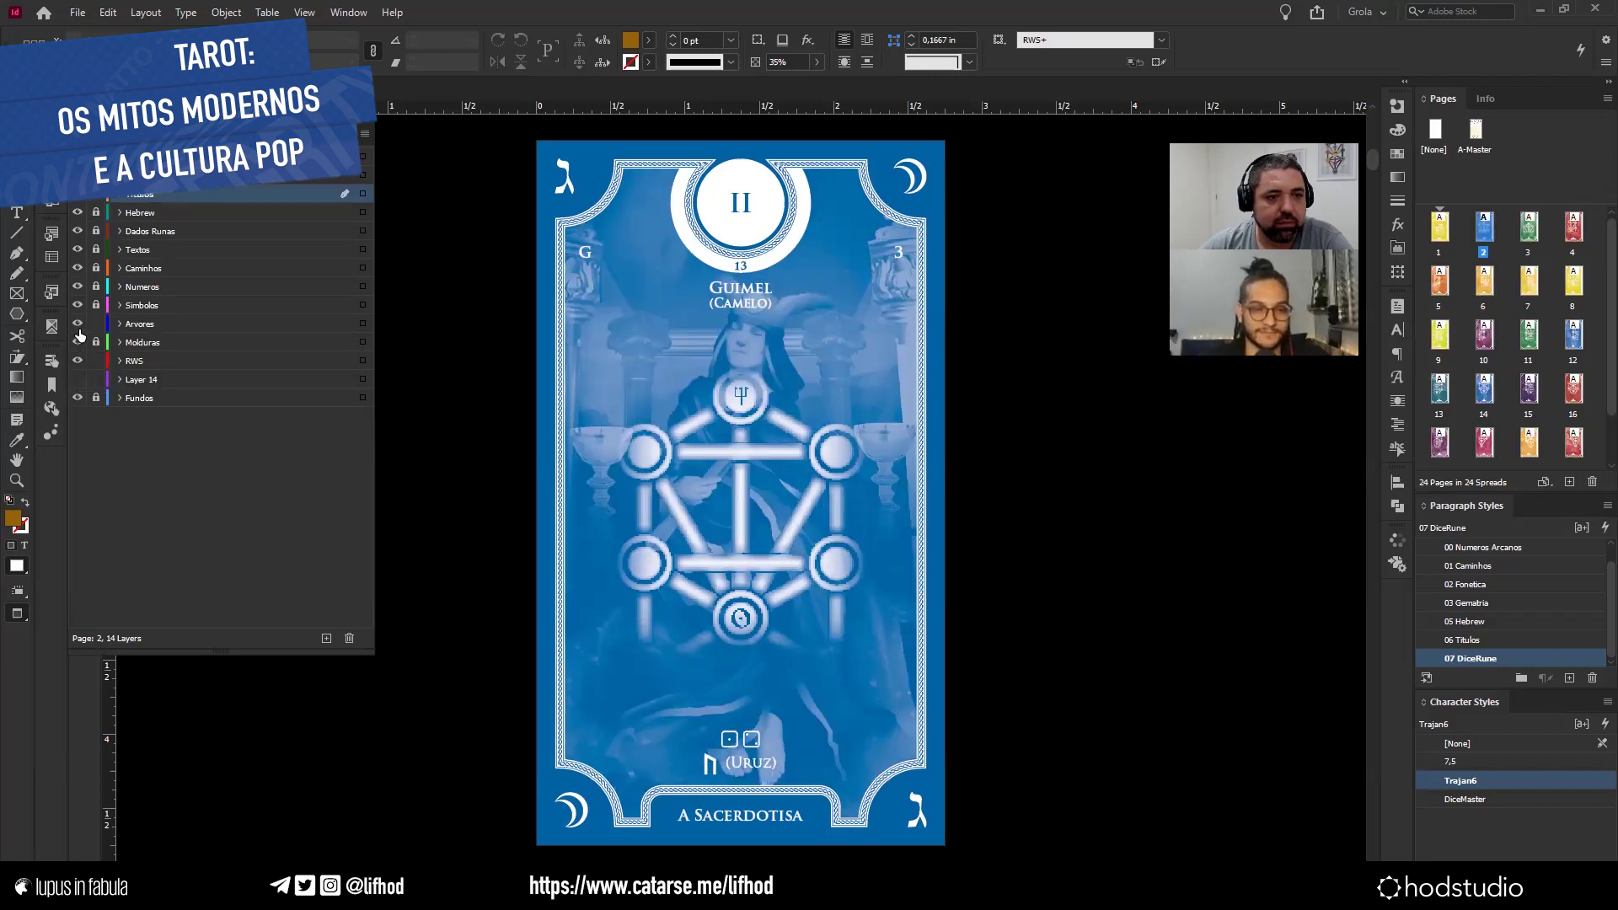
{"action": "left_click", "coordinate": [77, 343]}
{"action": "left_click", "coordinate": [78, 344]}
Check what the Simbolos, Numeros, Caminhos and Hebrew layers contain by hiding and reshowing each one.
{"action": "left_click", "coordinate": [78, 306]}
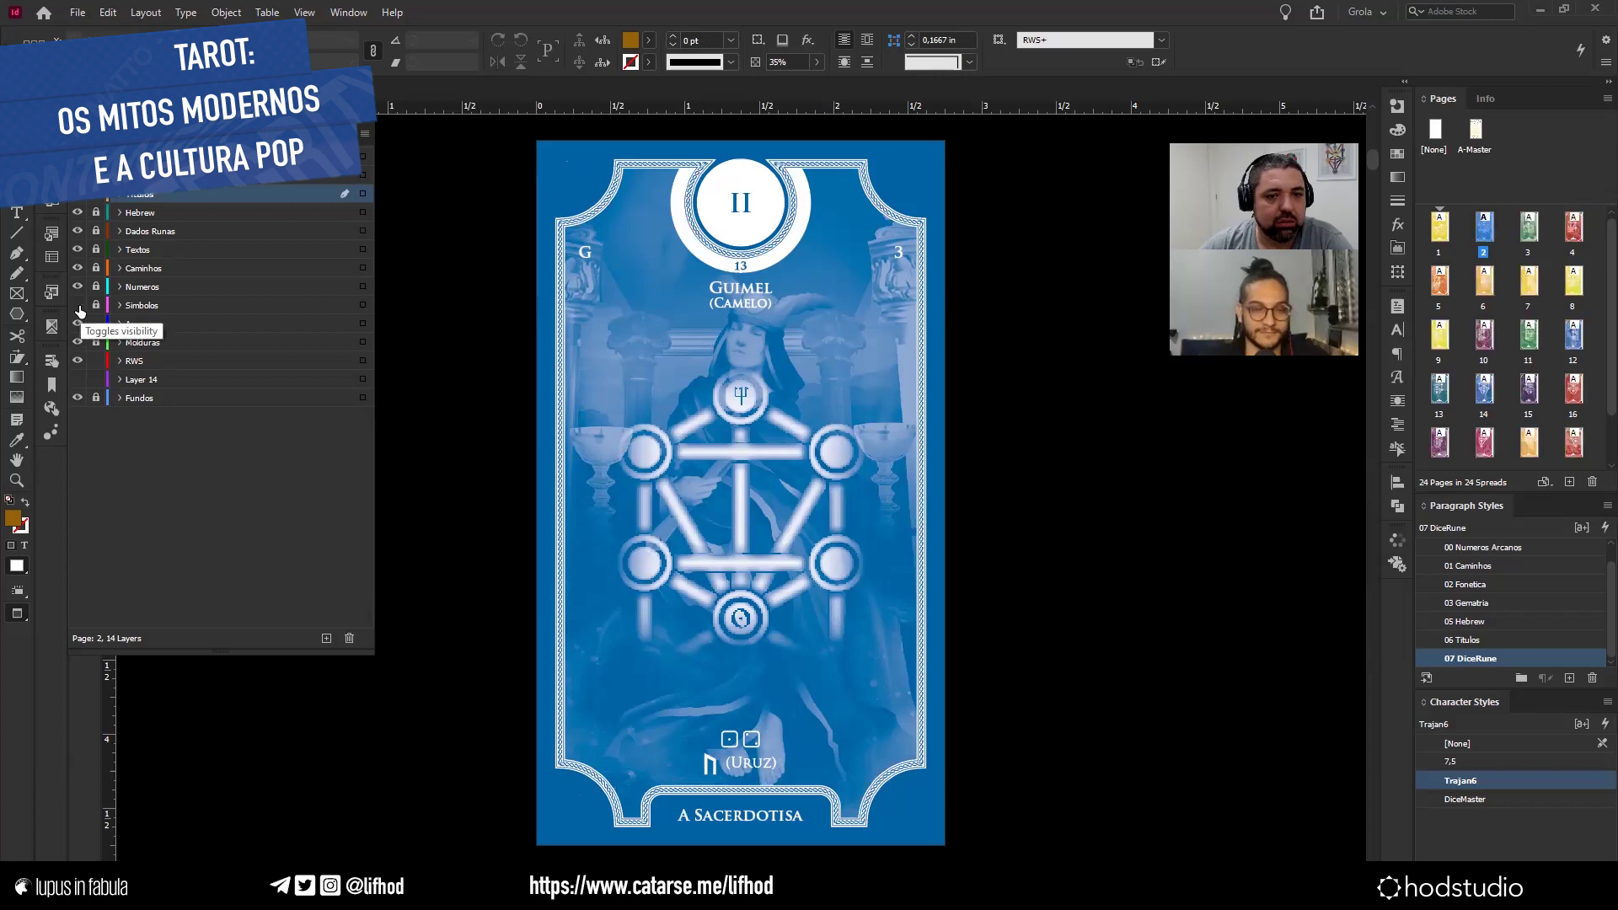
{"action": "left_click", "coordinate": [78, 306]}
{"action": "left_click", "coordinate": [78, 286]}
{"action": "left_click", "coordinate": [77, 286]}
{"action": "left_click", "coordinate": [77, 268]}
{"action": "left_click", "coordinate": [77, 268]}
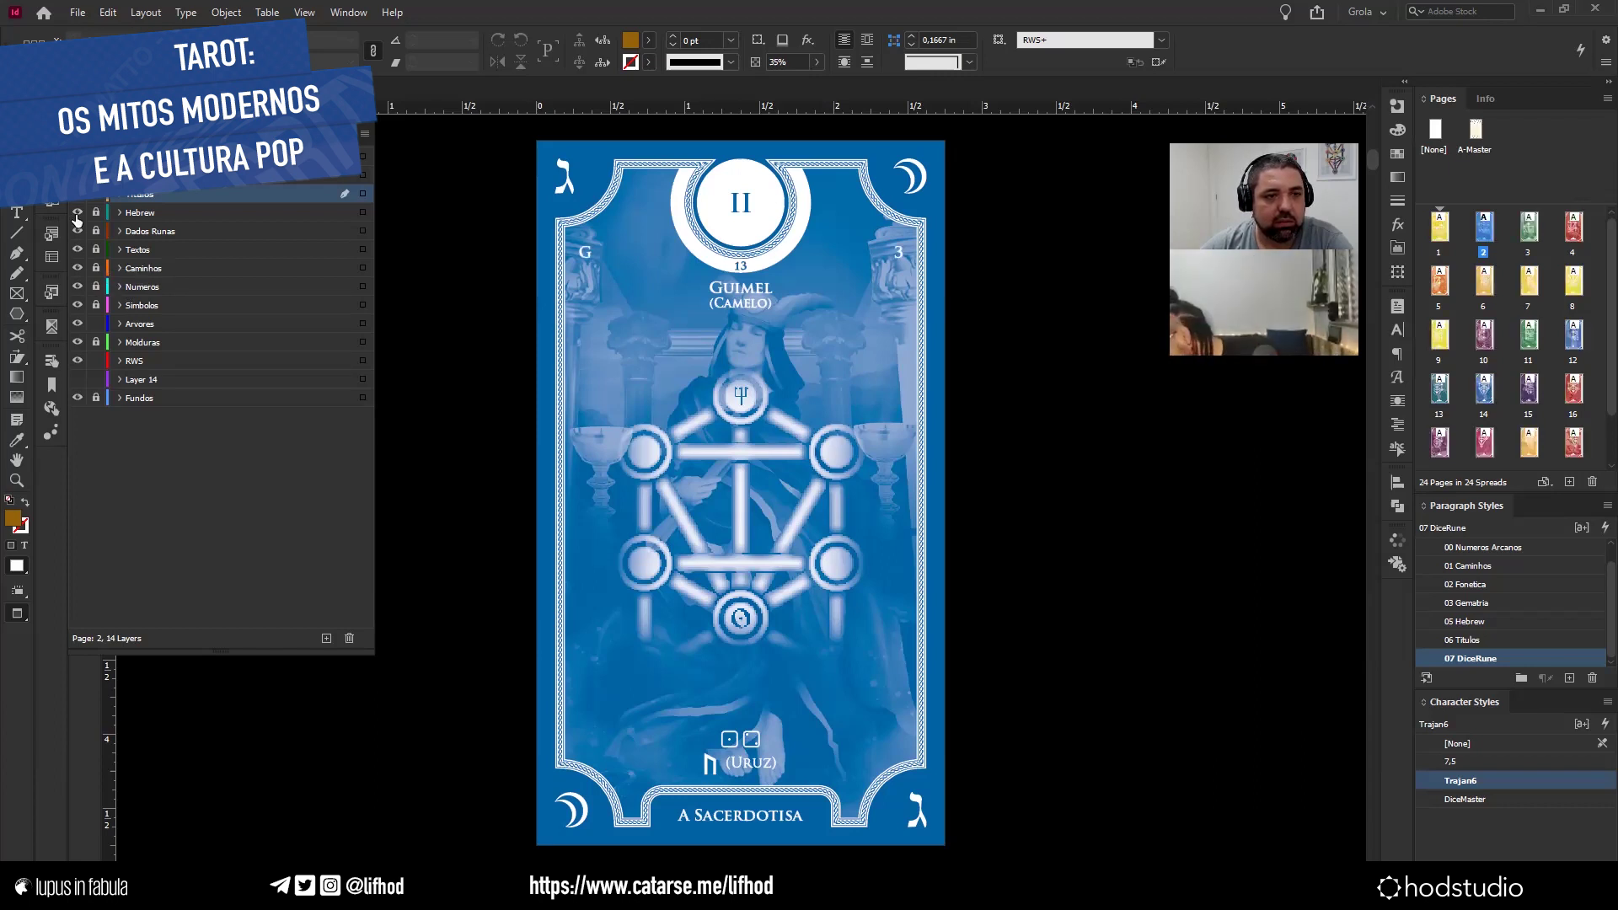
{"action": "left_click", "coordinate": [78, 214]}
{"action": "left_click", "coordinate": [80, 214]}
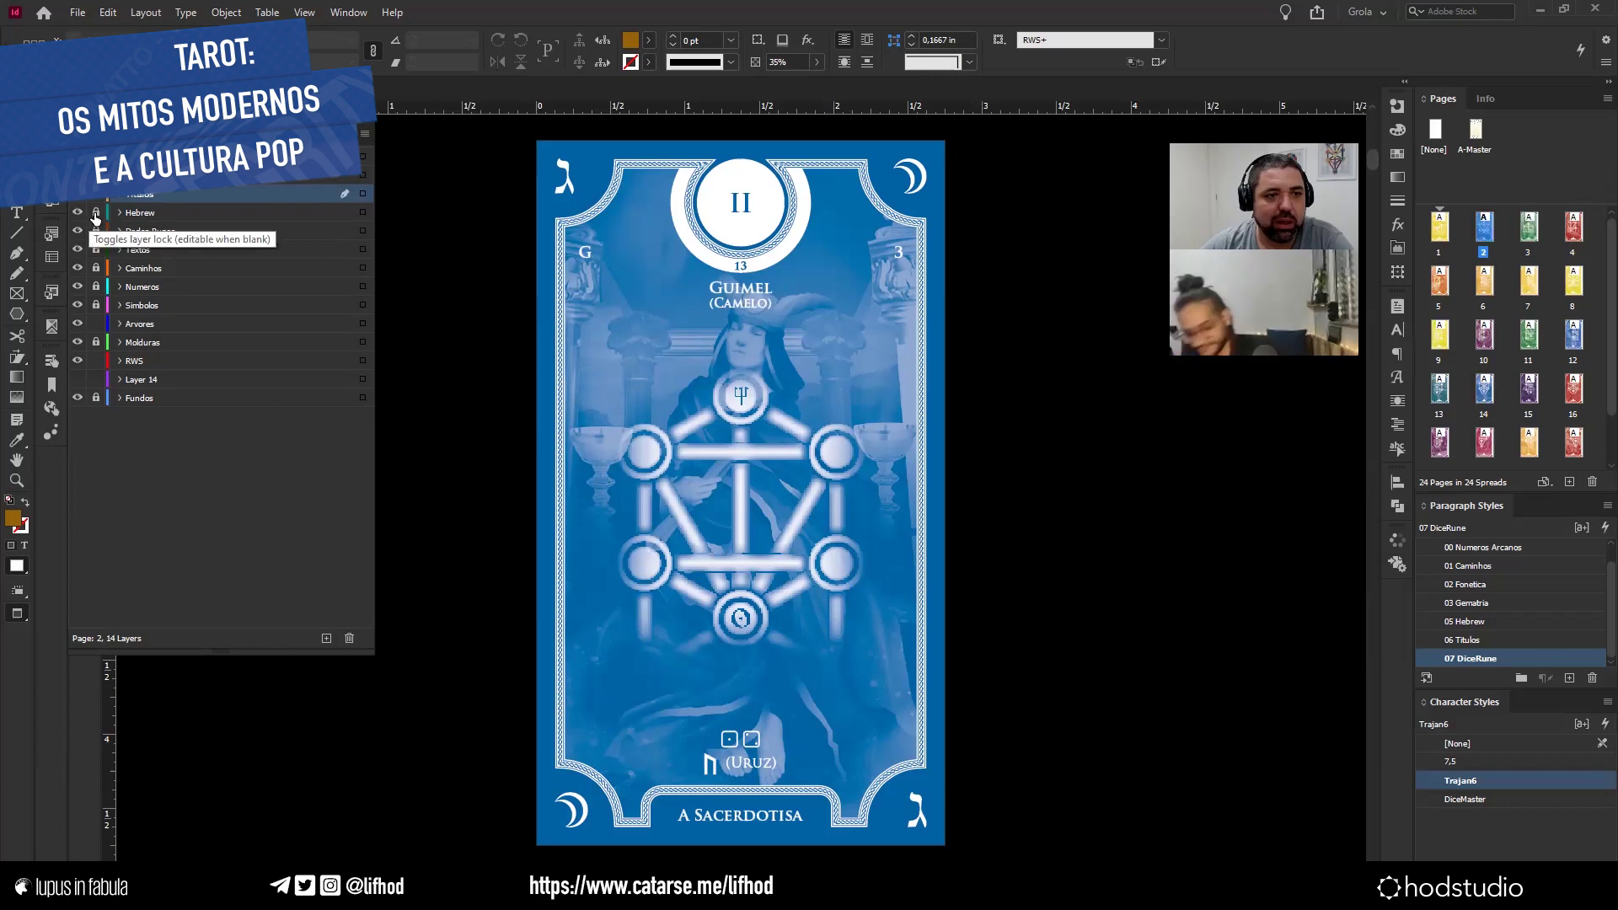
Inspect the Guimel (Camelo) caption on the Hebrew layer as editable text and its paragraph style, leaving the wording as it is.
{"action": "left_click", "coordinate": [761, 287]}
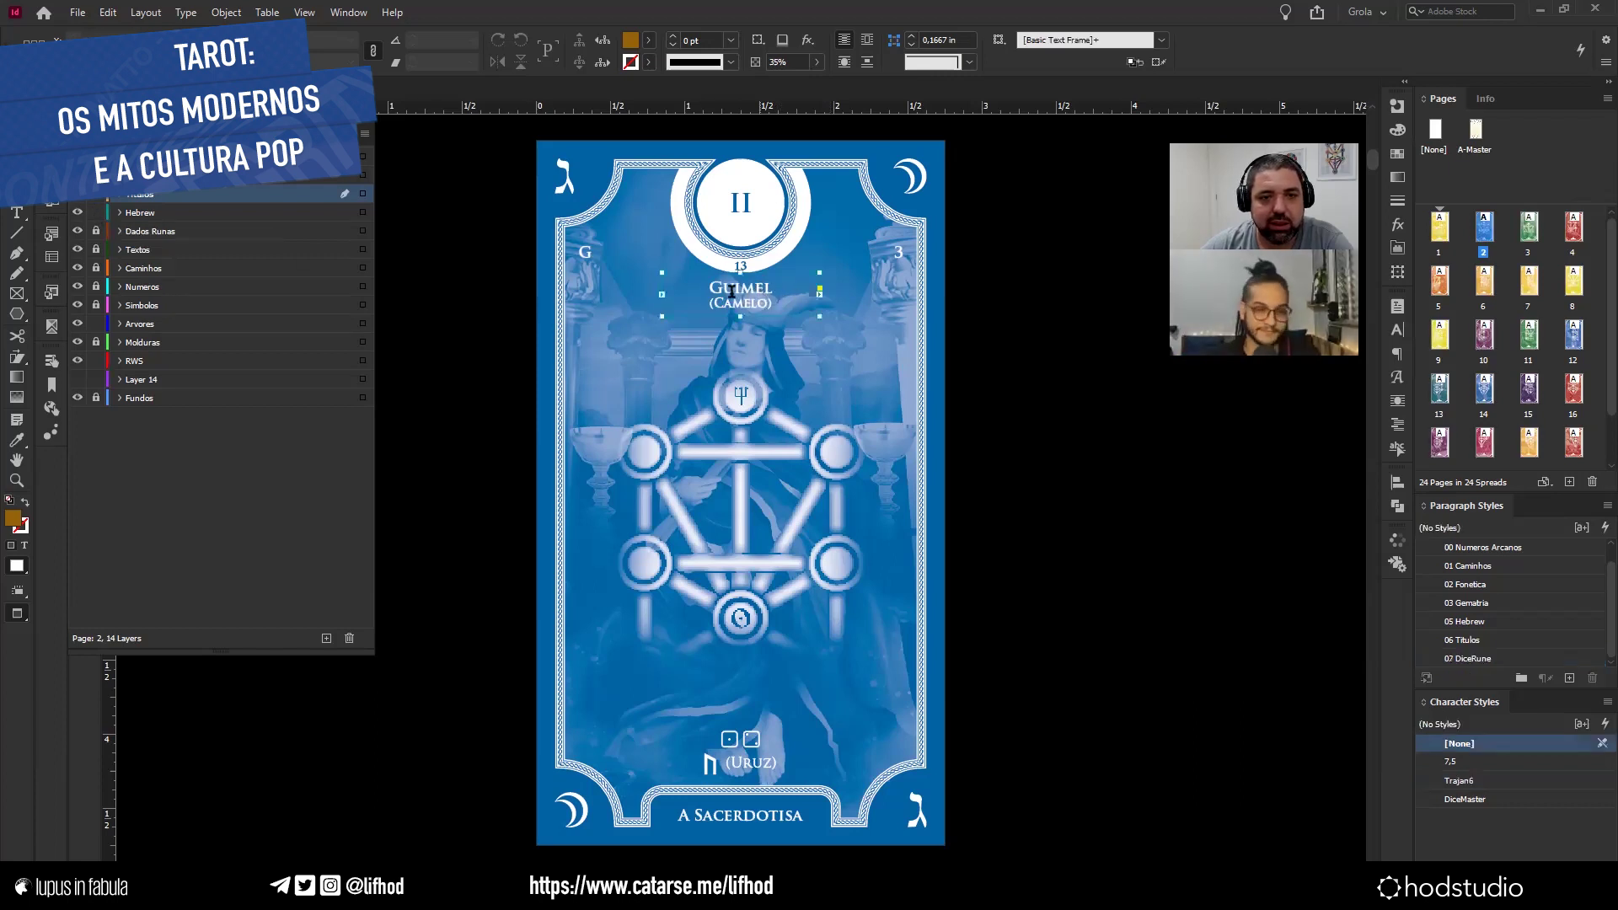
{"action": "double_click", "coordinate": [735, 289]}
{"action": "double_click", "coordinate": [735, 289]}
{"action": "triple_click", "coordinate": [735, 291]}
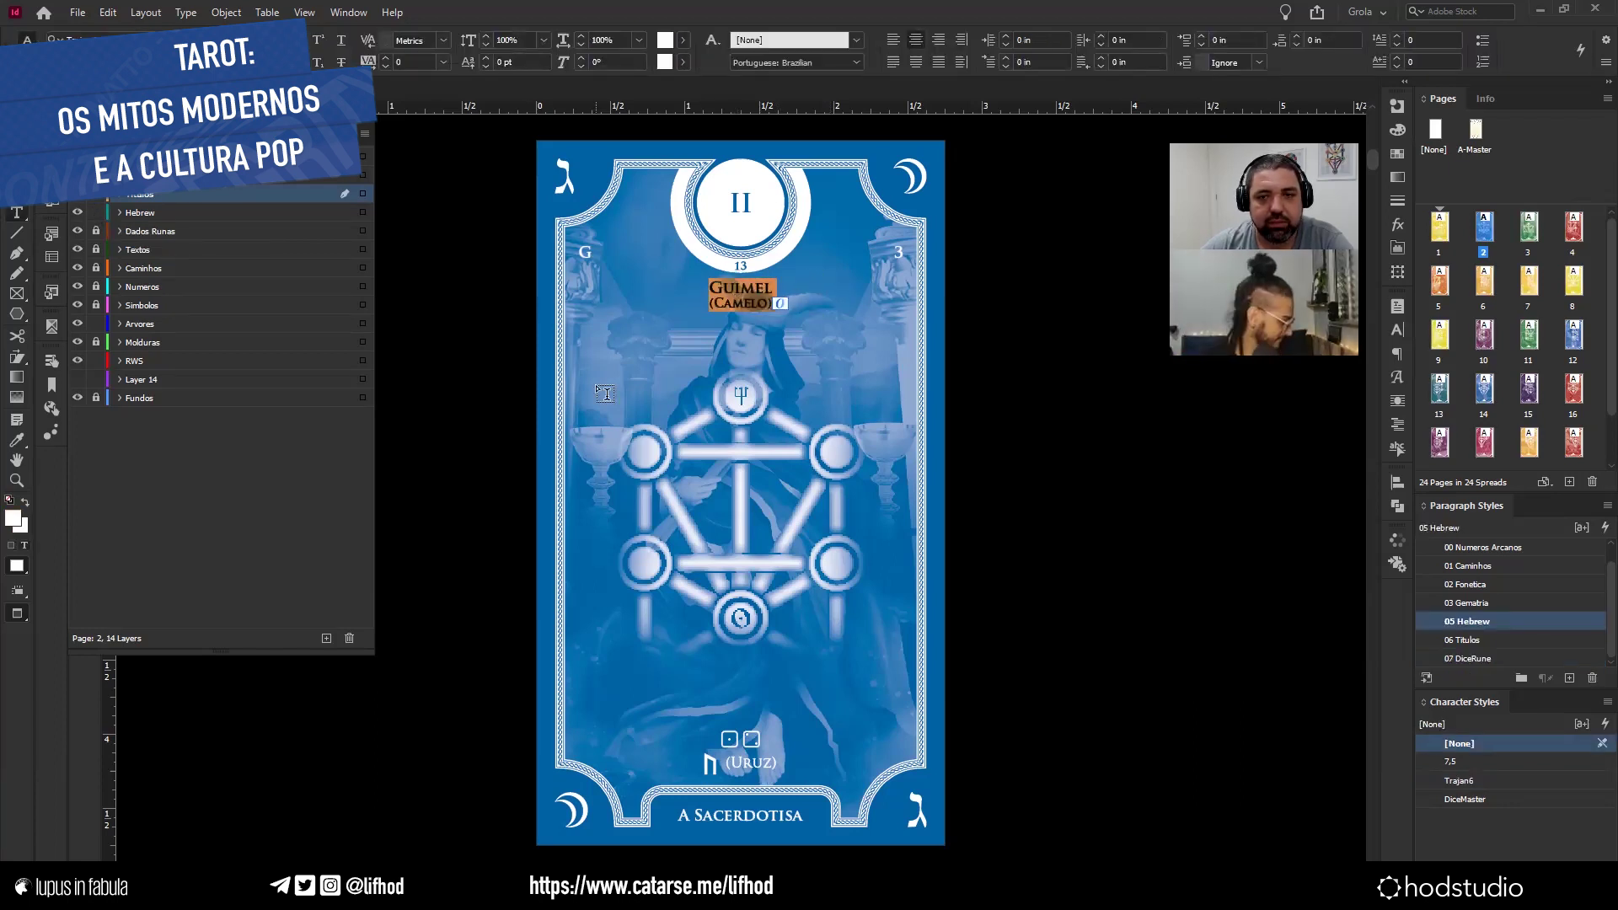
{"action": "key", "text": "Escape"}
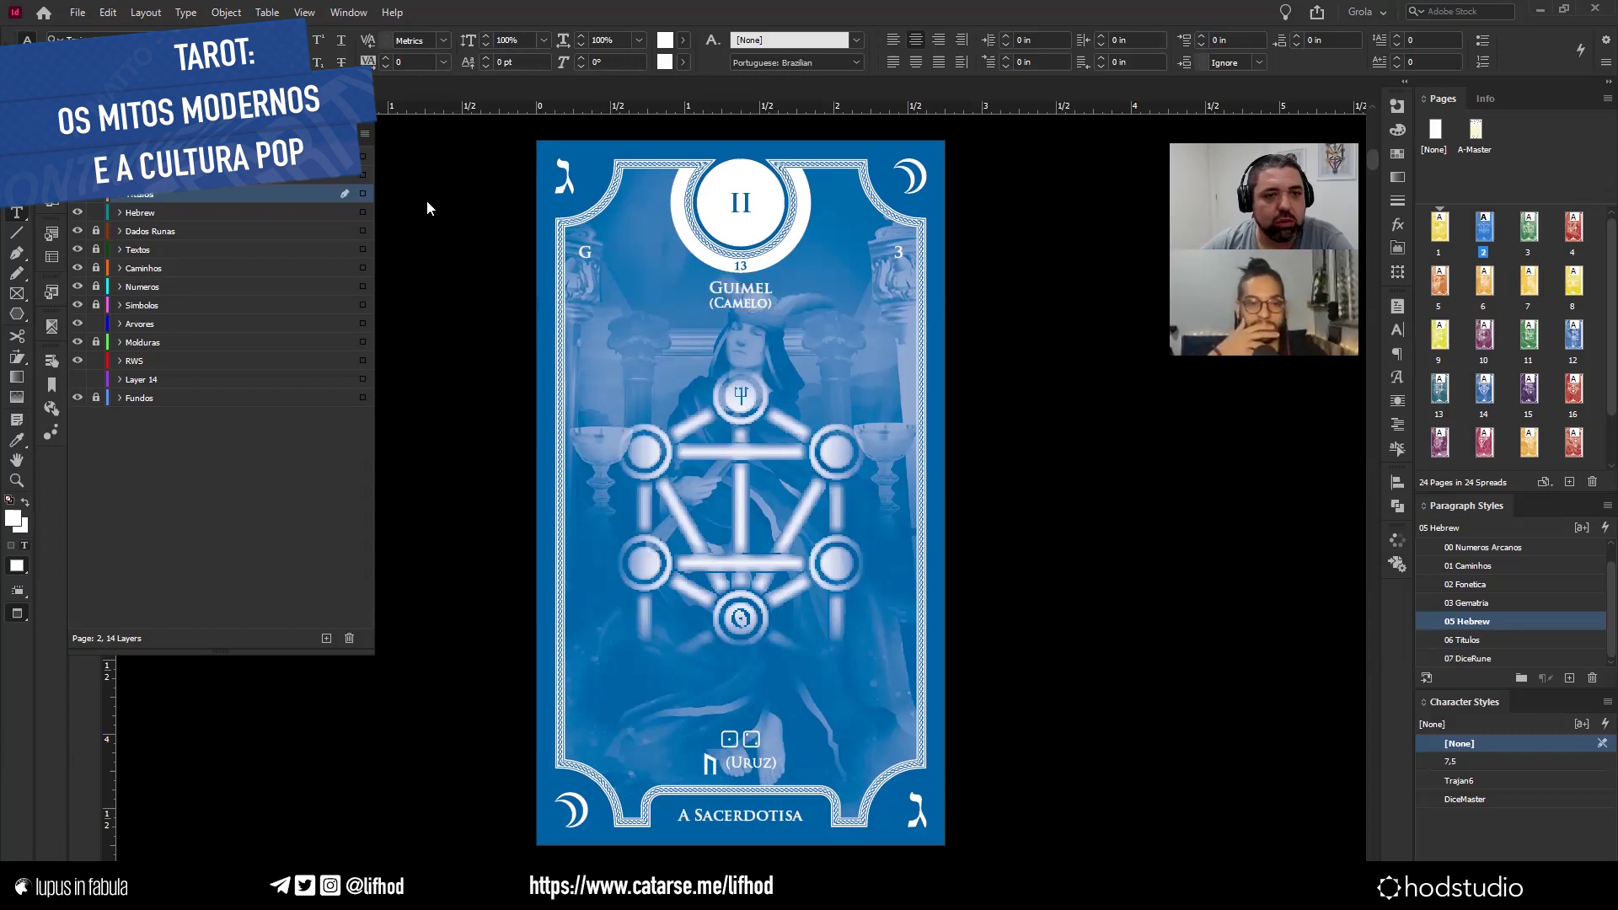
{"action": "left_click", "coordinate": [382, 188]}
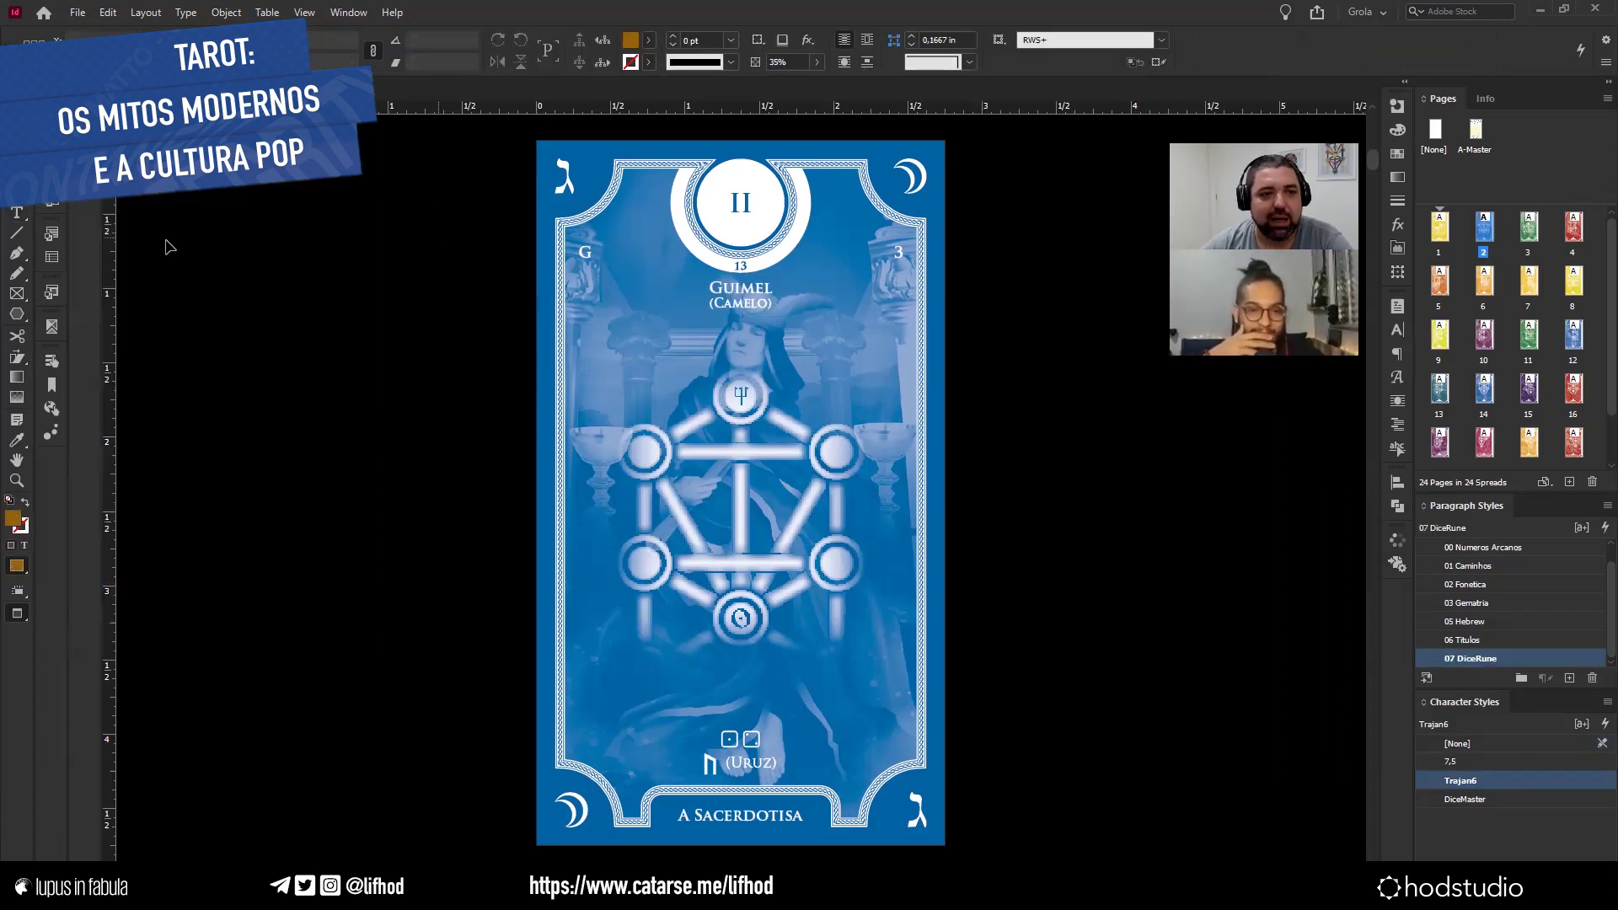
{"action": "key", "text": "F7"}
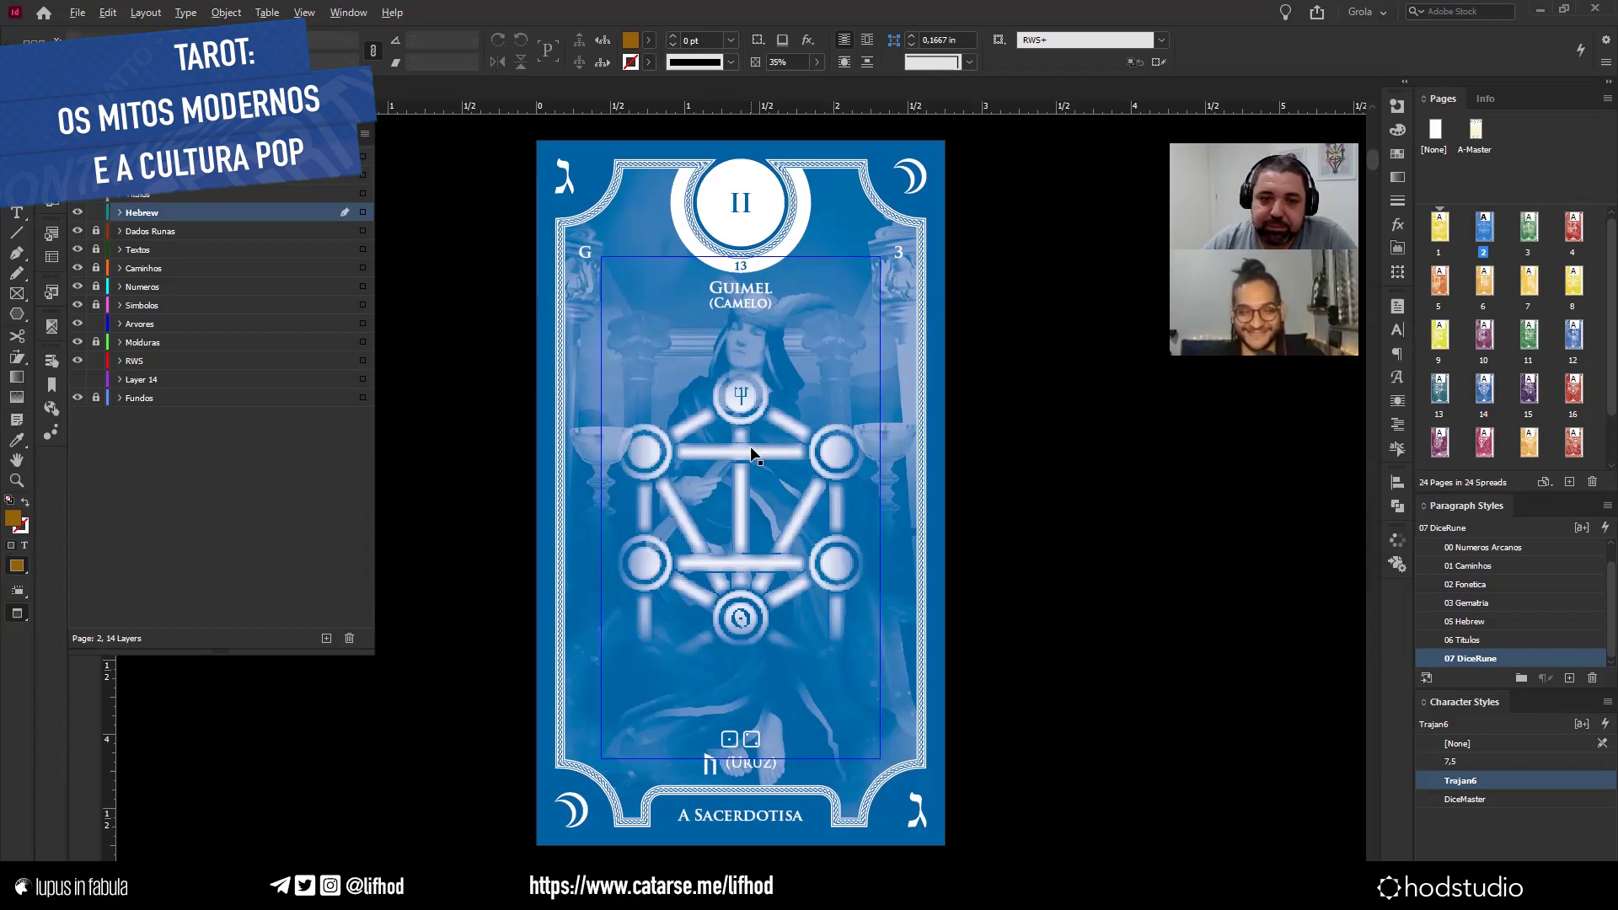
Browse forward through the deck from A Sacerdotisa to O Sol, examining each card's colour, symbols and tree diagram.
{"action": "key", "text": "shift+Page_Down"}
{"action": "key", "text": "shift+Page_Down"}
{"action": "key", "text": "shift+Page_Down"}
{"action": "key", "text": "shift+Page_Down"}
{"action": "key", "text": "shift+Page_Down"}
{"action": "key", "text": "shift+Page_Down"}
{"action": "key", "text": "shift+Page_Down"}
{"action": "key", "text": "shift+Page_Down"}
{"action": "key", "text": "shift+Page_Down"}
{"action": "key", "text": "shift+Page_Down"}
{"action": "key", "text": "shift+Page_Down"}
{"action": "key", "text": "shift+Page_Down"}
{"action": "key", "text": "shift+Page_Up"}
{"action": "key", "text": "shift+Page_Up"}
{"action": "key", "text": "shift+Page_Down"}
{"action": "key", "text": "shift+Page_Down"}
{"action": "key", "text": "shift+Page_Down"}
{"action": "key", "text": "shift+Page_Down"}
{"action": "key", "text": "shift+Page_Down"}
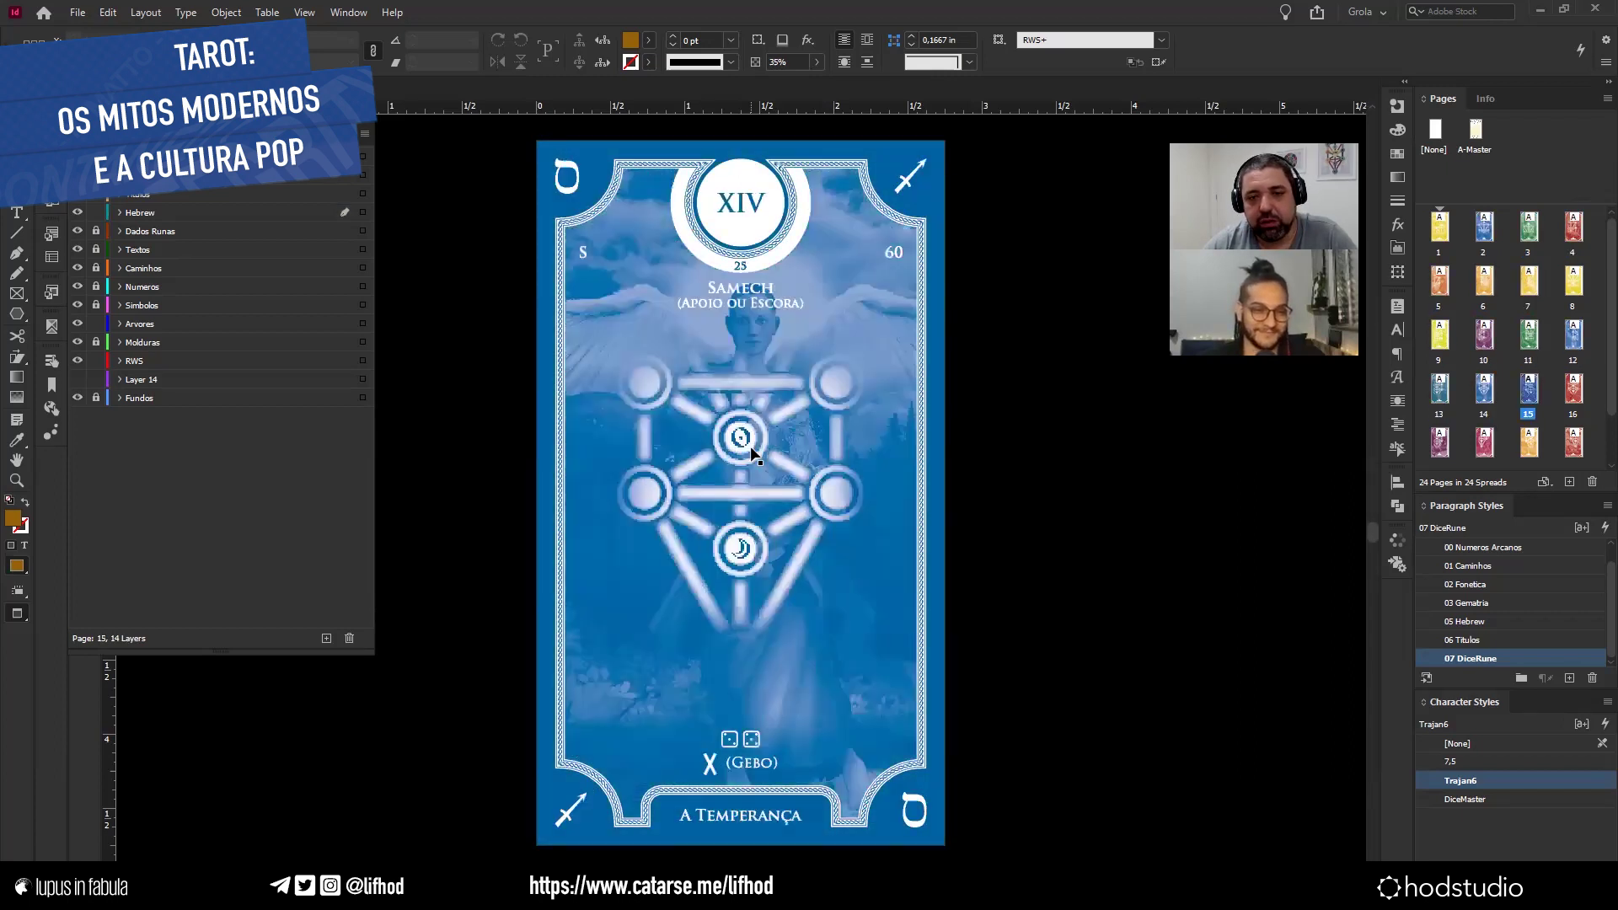
{"action": "key", "text": "shift+Page_Down"}
{"action": "key", "text": "shift+Page_Down"}
{"action": "key", "text": "shift+Page_Down"}
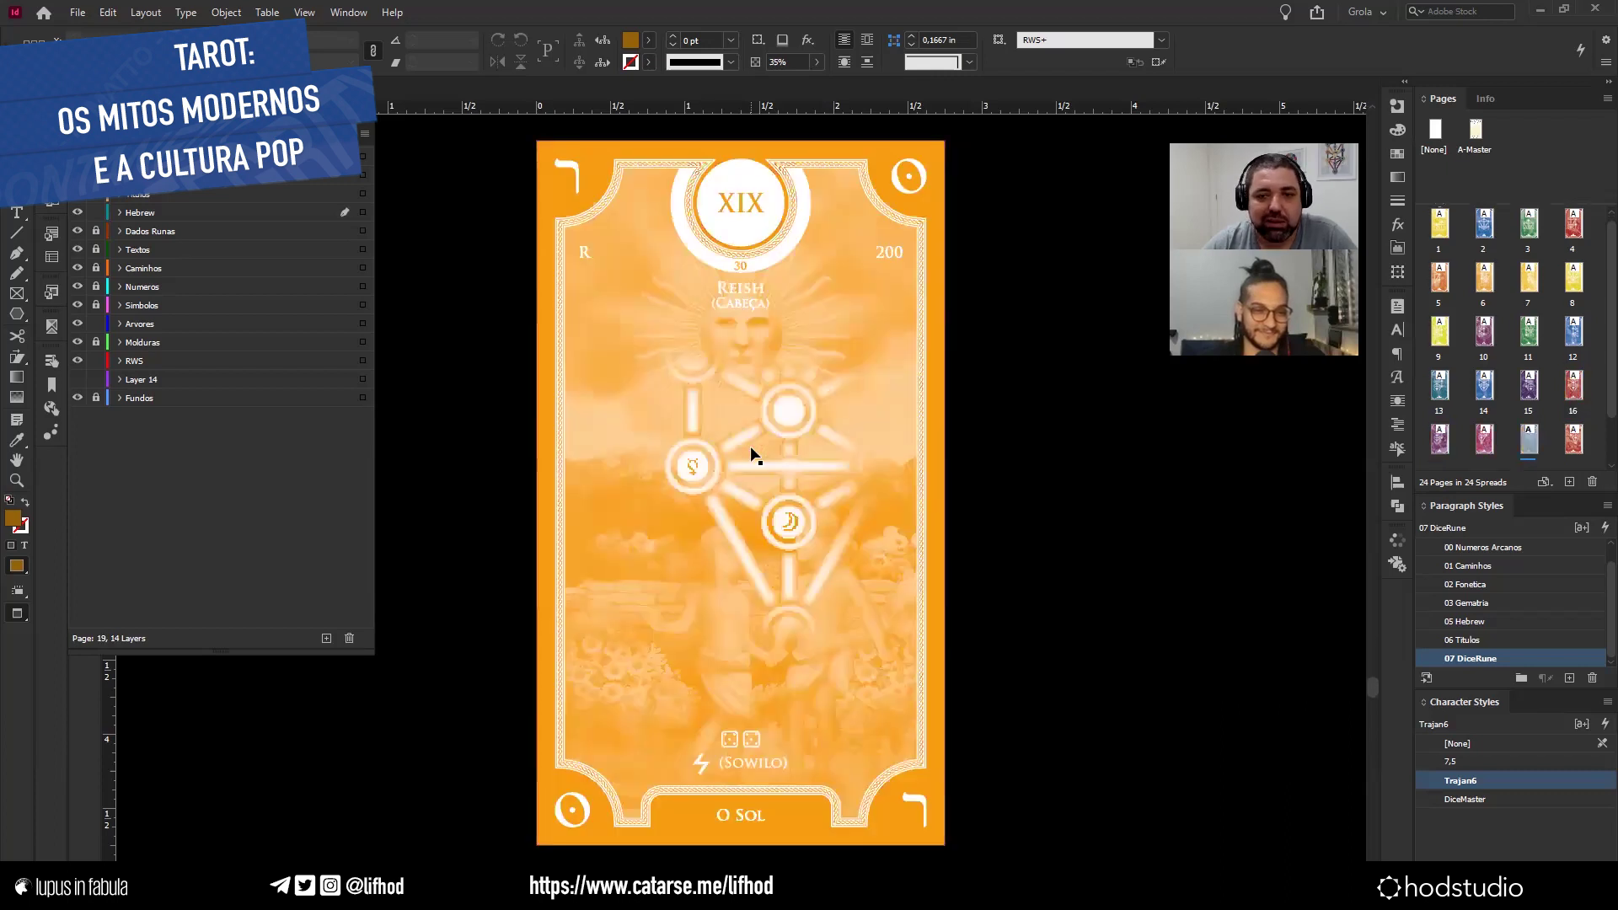
Browse back through the deck from O Sol past A Torre to O Carro, comparing the card designs.
{"action": "key", "text": "shift+Page_Up"}
{"action": "key", "text": "shift+Page_Up"}
{"action": "key", "text": "shift+Page_Up"}
{"action": "key", "text": "shift+Page_Up"}
{"action": "key", "text": "shift+Page_Up"}
{"action": "key", "text": "shift+Page_Up"}
{"action": "key", "text": "shift+Page_Up"}
{"action": "key", "text": "shift+Page_Up"}
{"action": "key", "text": "shift+Page_Up"}
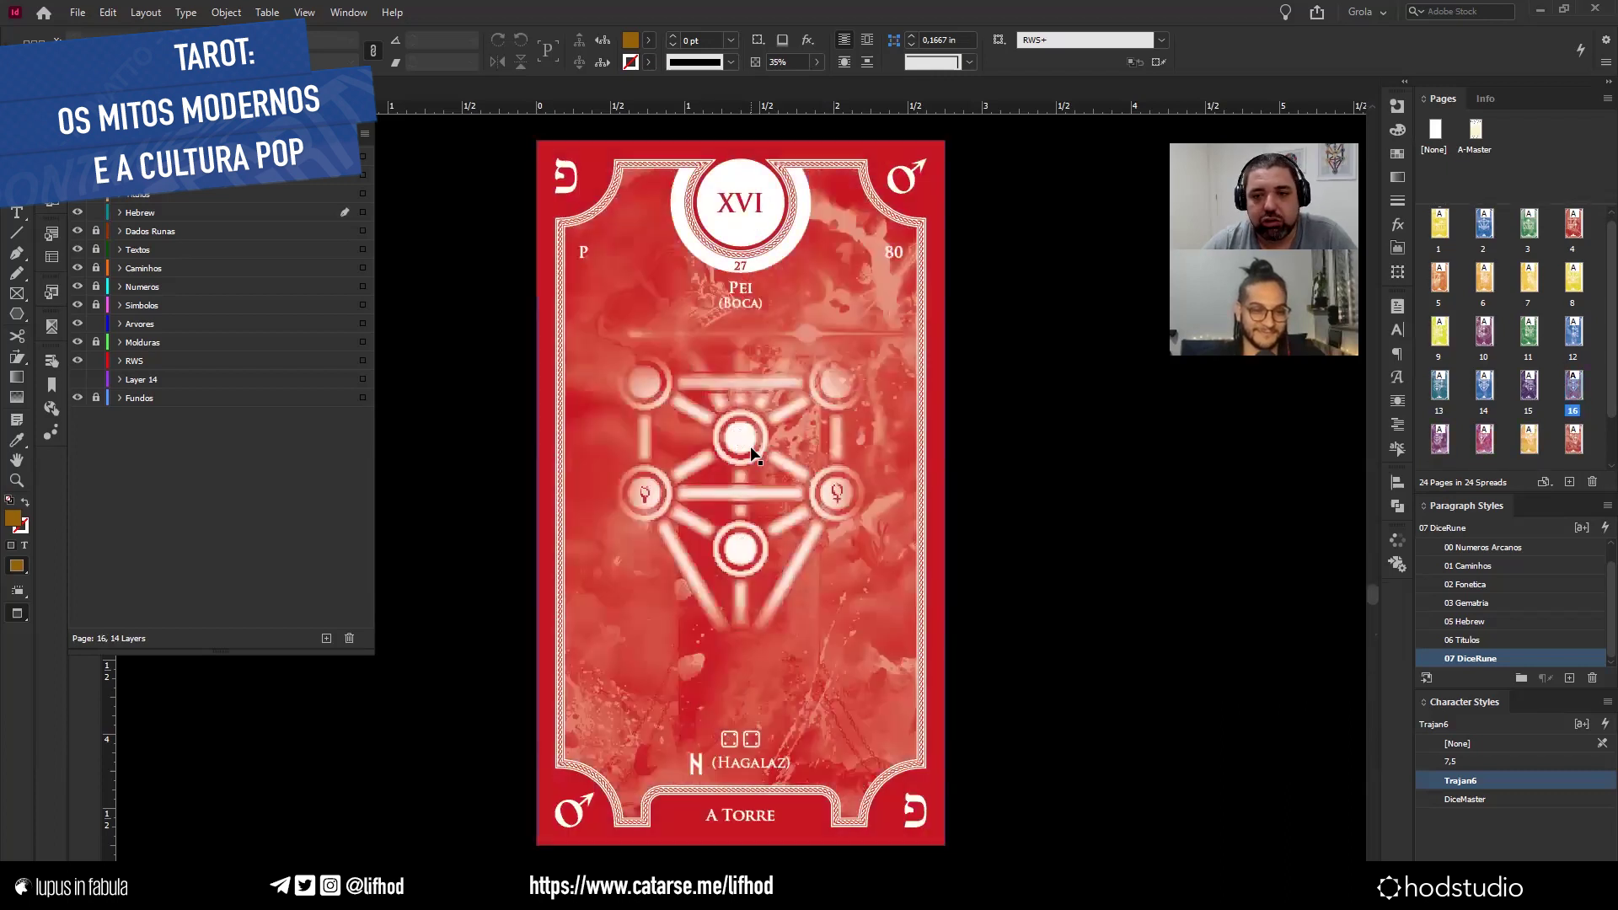
{"action": "key", "text": "shift+Page_Up"}
{"action": "key", "text": "shift+Page_Up"}
{"action": "key", "text": "shift+Page_Up"}
{"action": "key", "text": "shift+Page_Up"}
{"action": "key", "text": "shift+Page_Up"}
{"action": "key", "text": "shift+Page_Up"}
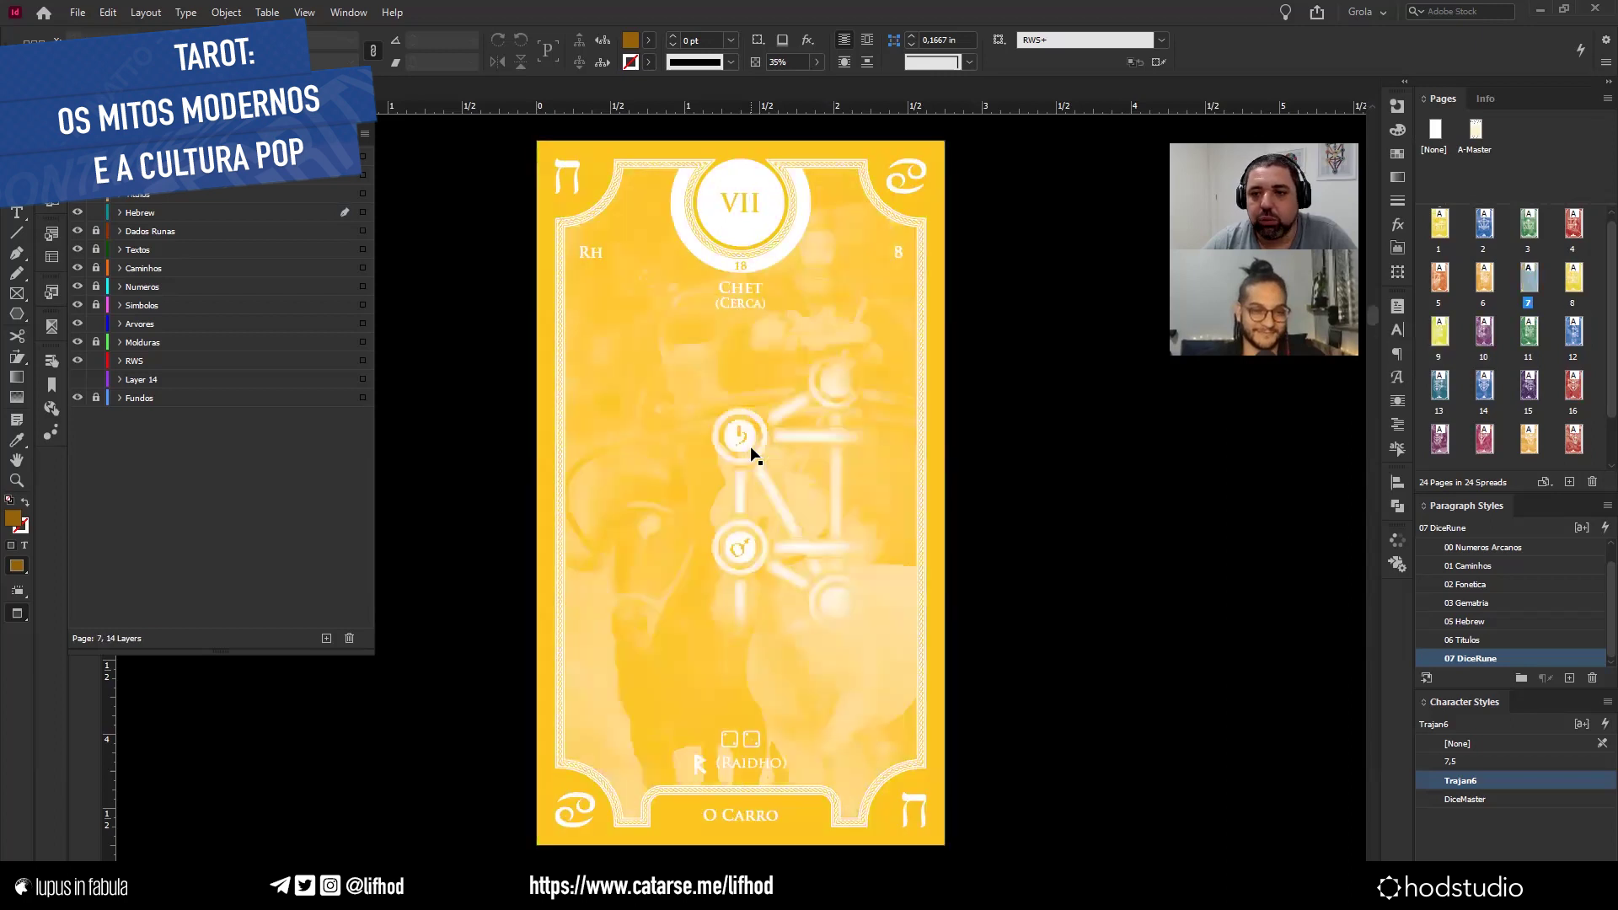